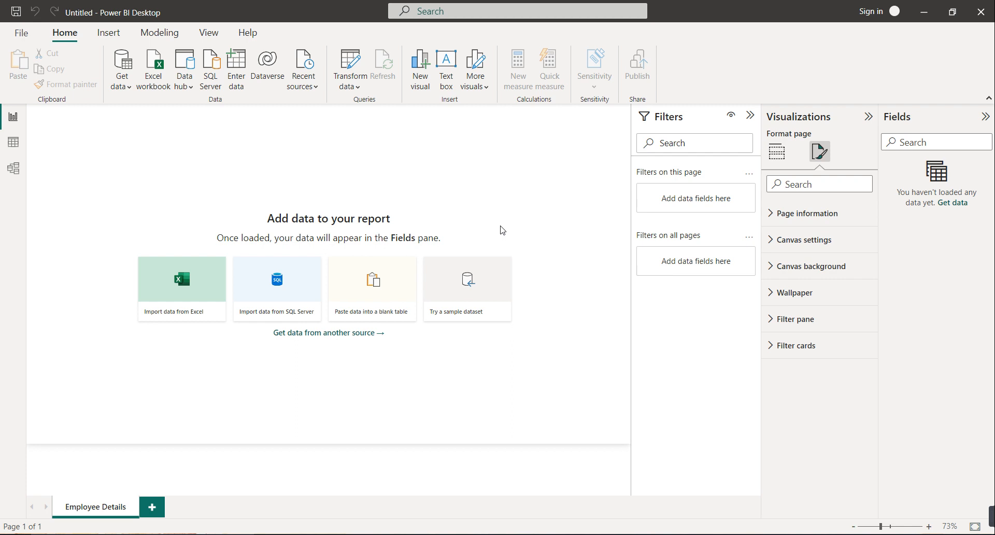
Import the HRDataset_v14 sheet from the New HR Excel workbook and open it for transformation in Power Query Editor.
{"action": "left_click", "coordinate": [156, 90]}
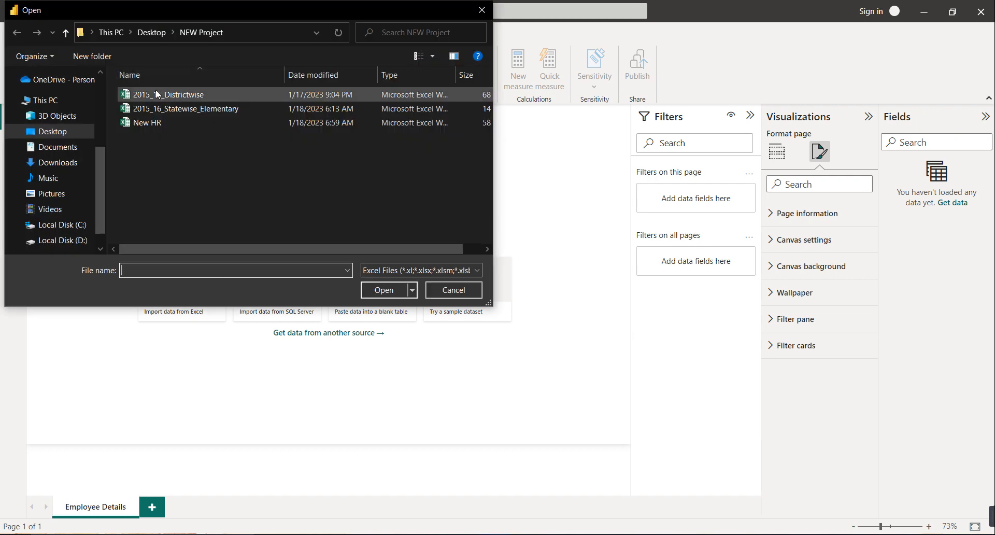
{"action": "left_click", "coordinate": [150, 124]}
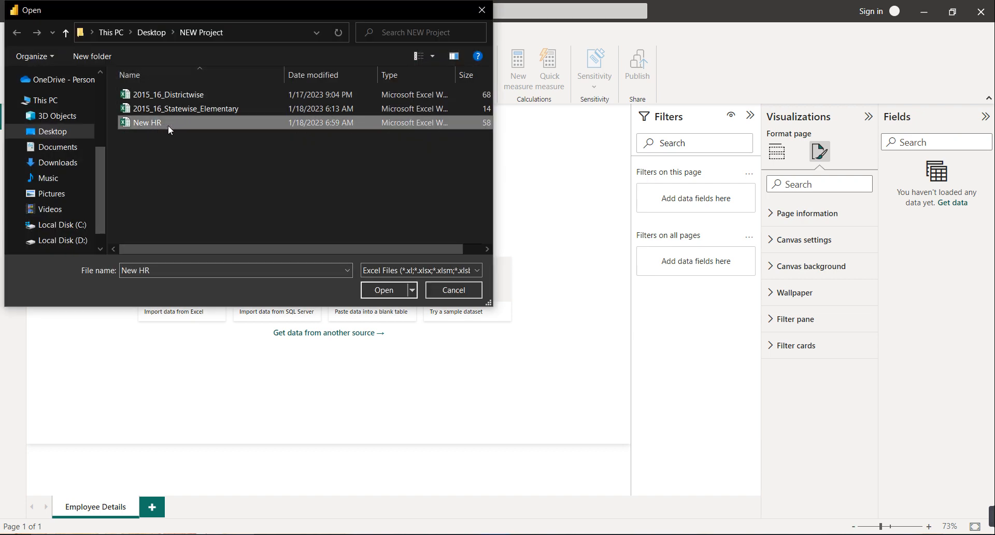
{"action": "left_click", "coordinate": [381, 291]}
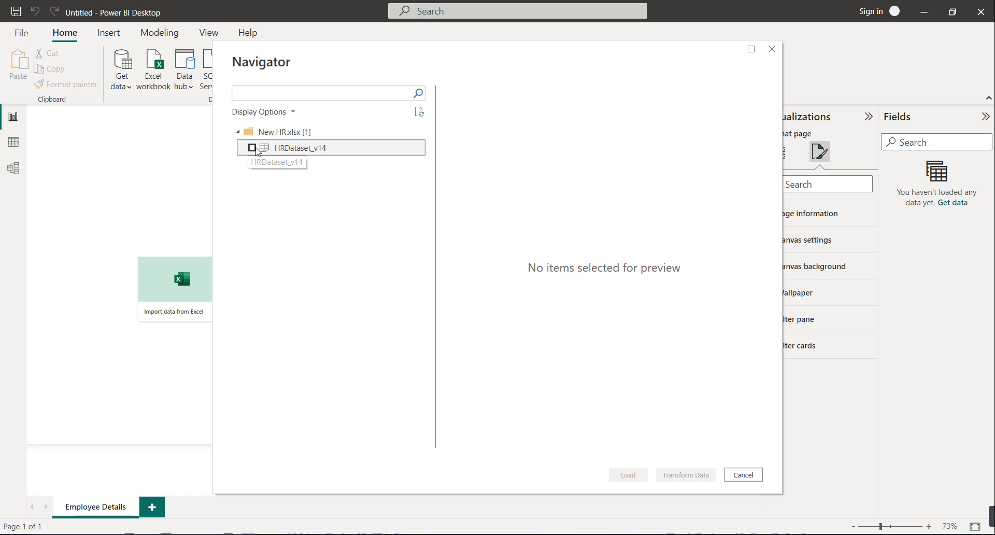
{"action": "left_click", "coordinate": [257, 150]}
{"action": "left_click", "coordinate": [254, 149]}
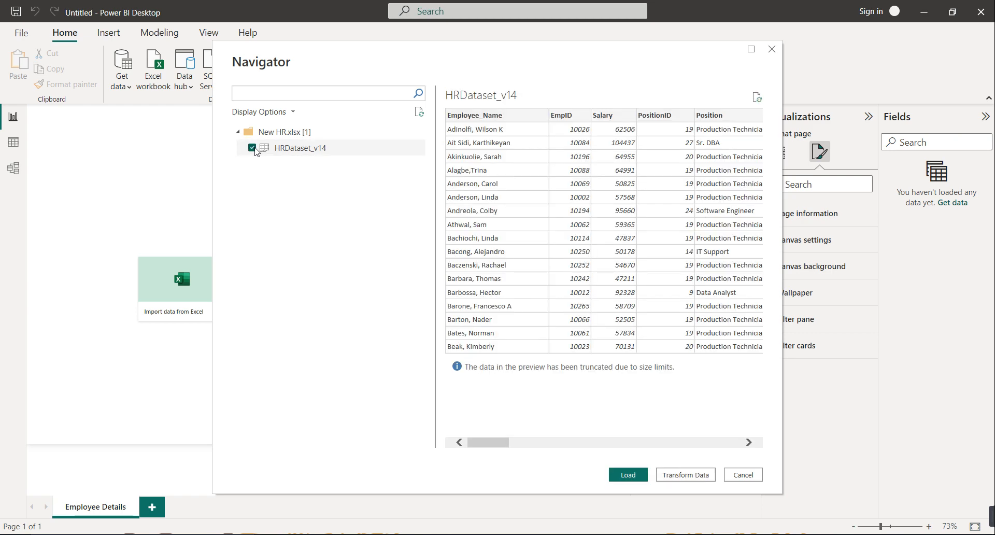
{"action": "left_click", "coordinate": [626, 479]}
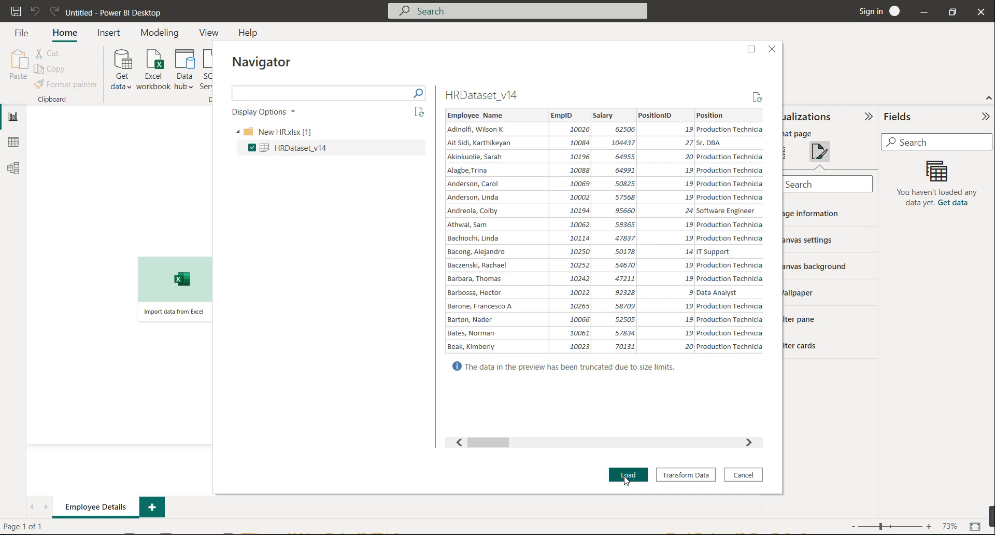
{"action": "left_click", "coordinate": [682, 476]}
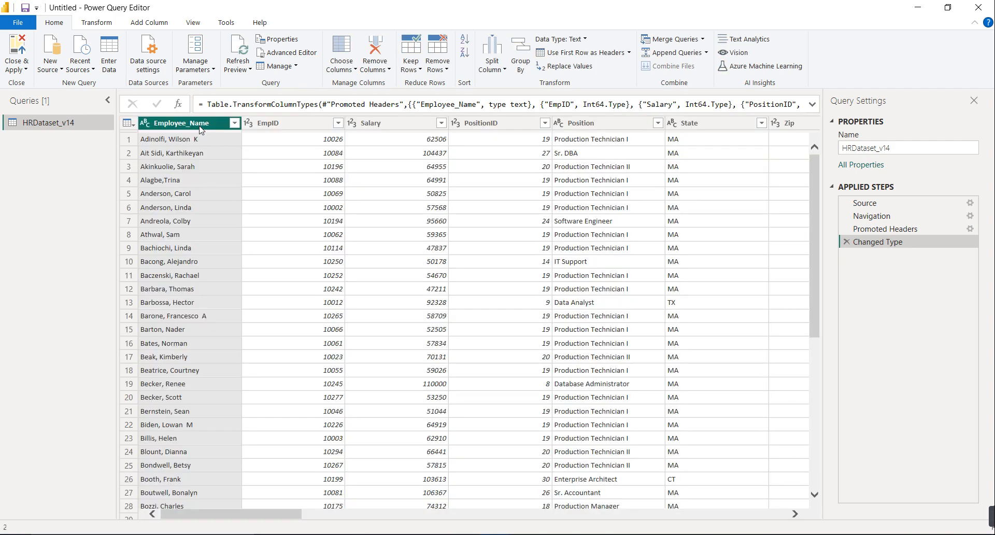
Remove the EmpID and PositionID columns from the HRDataset_v14 query.
{"action": "right_click", "coordinate": [276, 125]}
{"action": "mouse_move", "coordinate": [312, 249]}
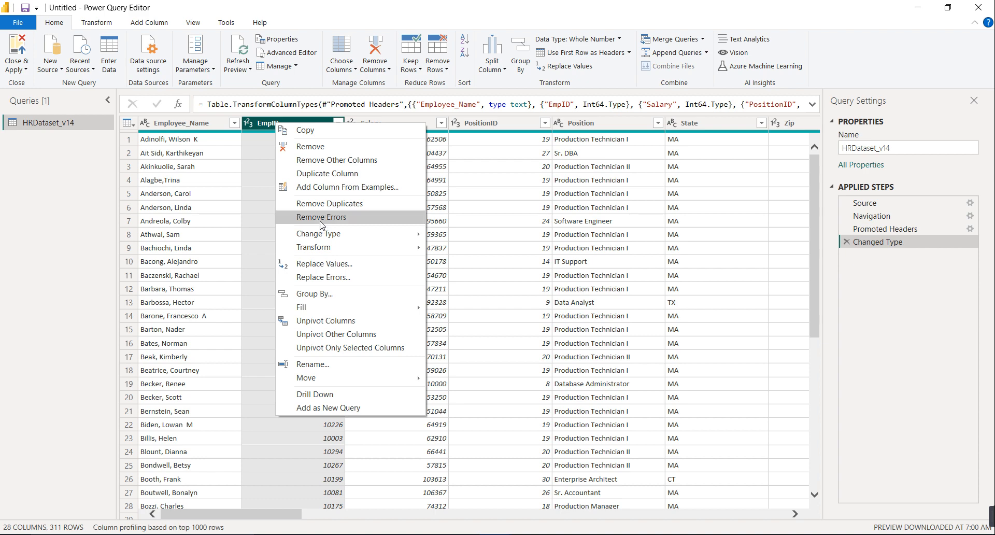
{"action": "left_click", "coordinate": [318, 149]}
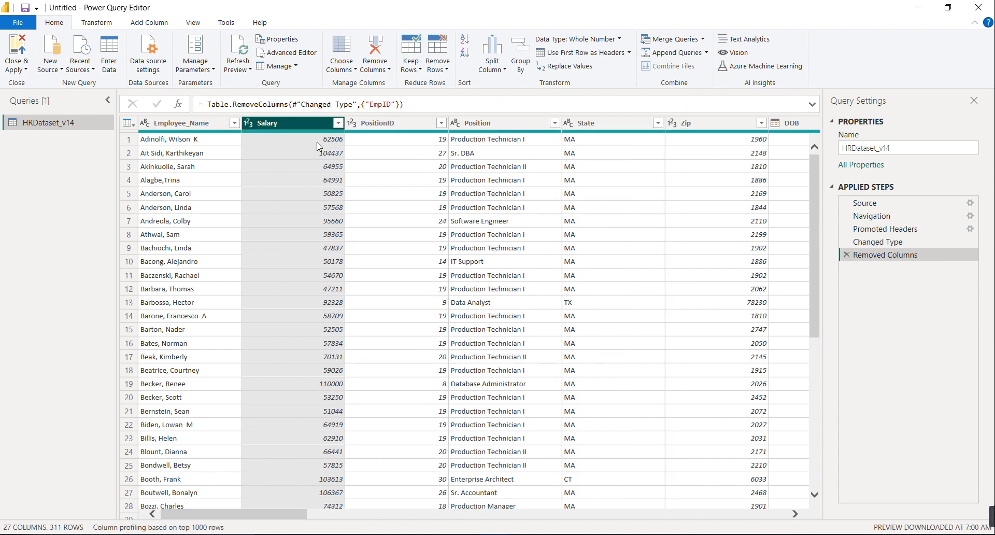
{"action": "left_click_drag", "start_coordinate": [369, 133], "coordinate": [375, 130]}
{"action": "right_click", "coordinate": [375, 131]}
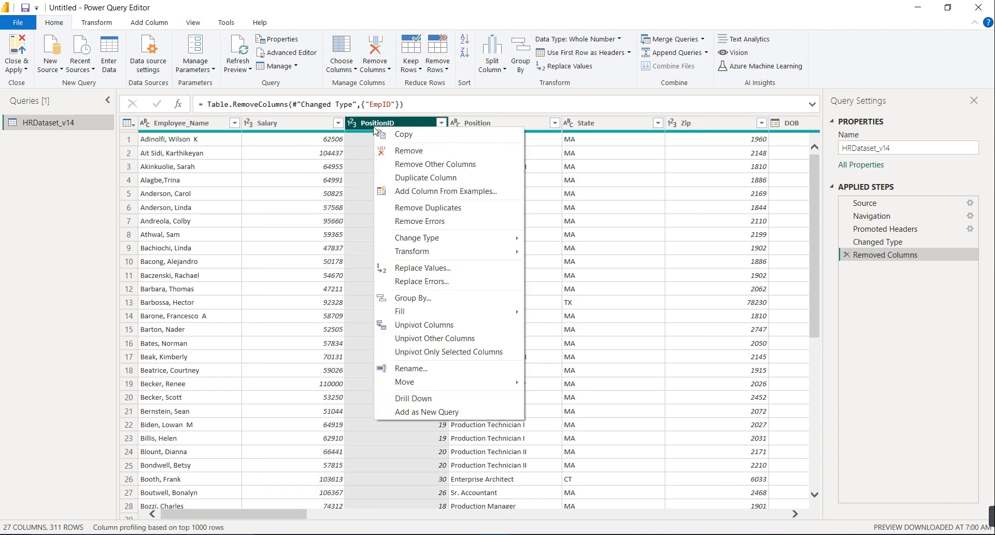
{"action": "left_click", "coordinate": [390, 151]}
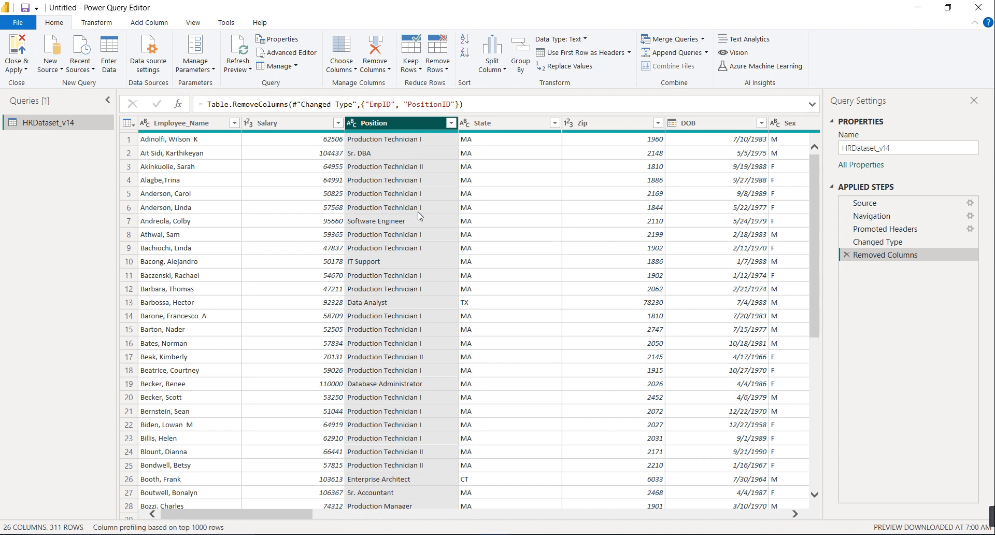
Remove the State and Zip columns from the HRDataset_v14 query.
{"action": "mouse_move", "coordinate": [482, 135]}
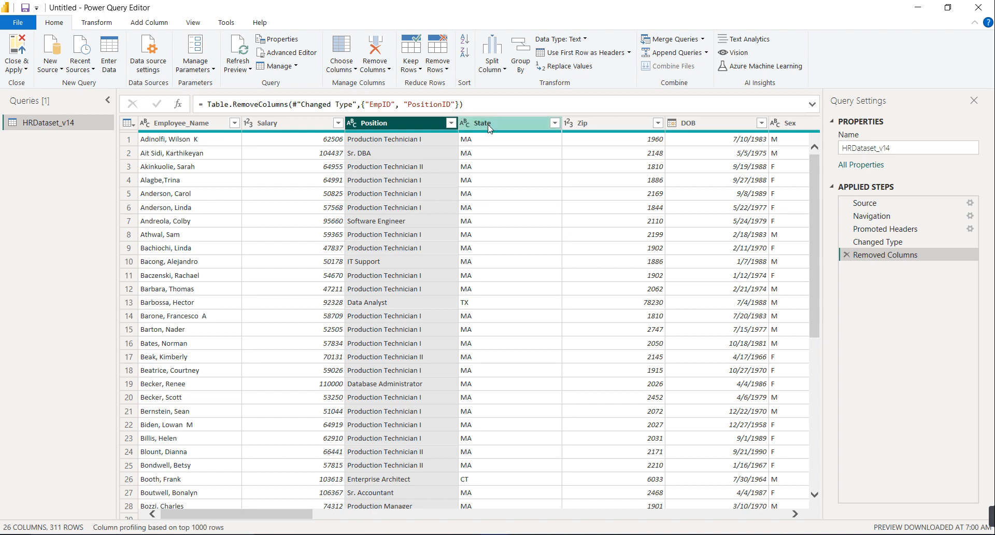
{"action": "right_click", "coordinate": [490, 127]}
{"action": "left_click", "coordinate": [501, 149]}
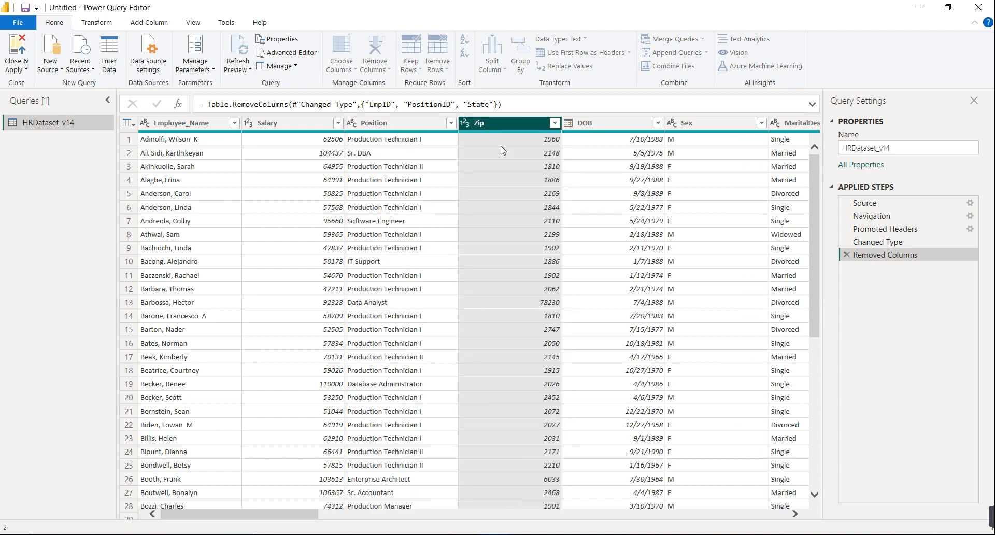
{"action": "right_click", "coordinate": [513, 124]}
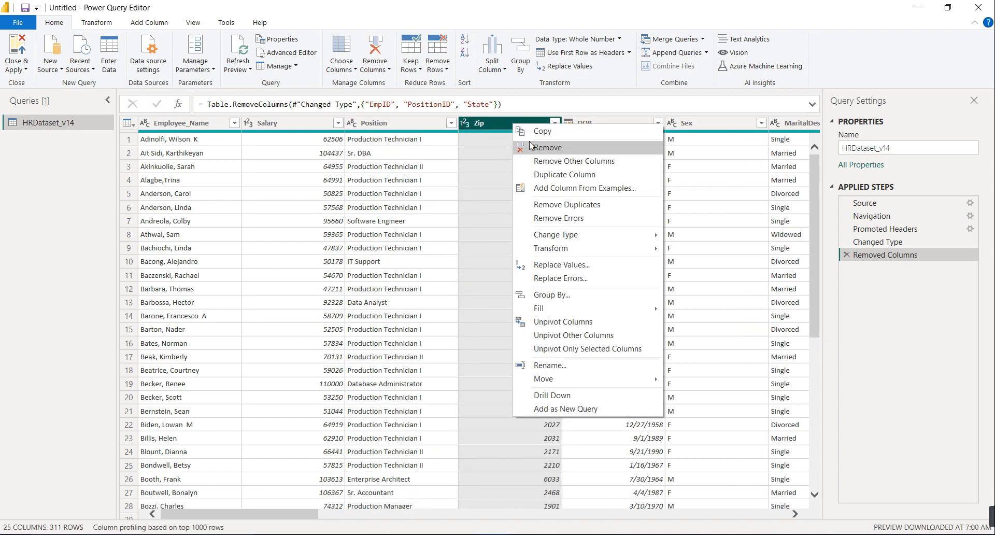
{"action": "left_click", "coordinate": [530, 145]}
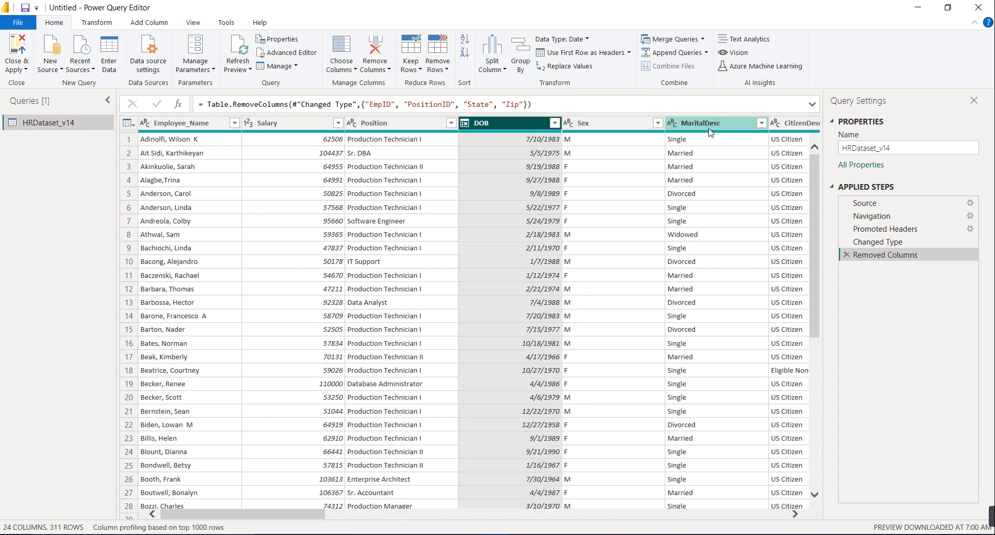
Remove the HispanicLatino column from the query.
{"action": "left_click_drag", "start_coordinate": [320, 520], "coordinate": [436, 521]}
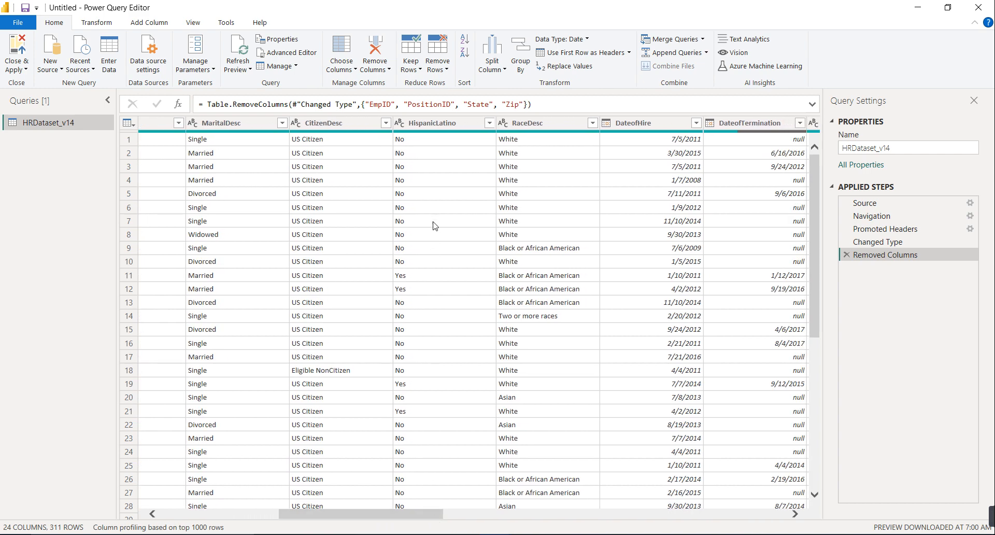
{"action": "right_click", "coordinate": [422, 126]}
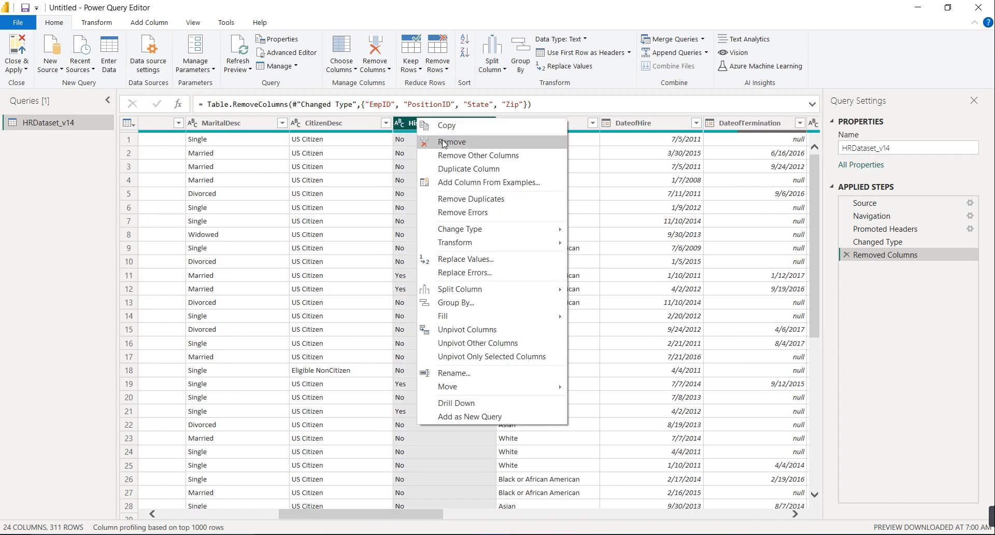
{"action": "left_click", "coordinate": [438, 142]}
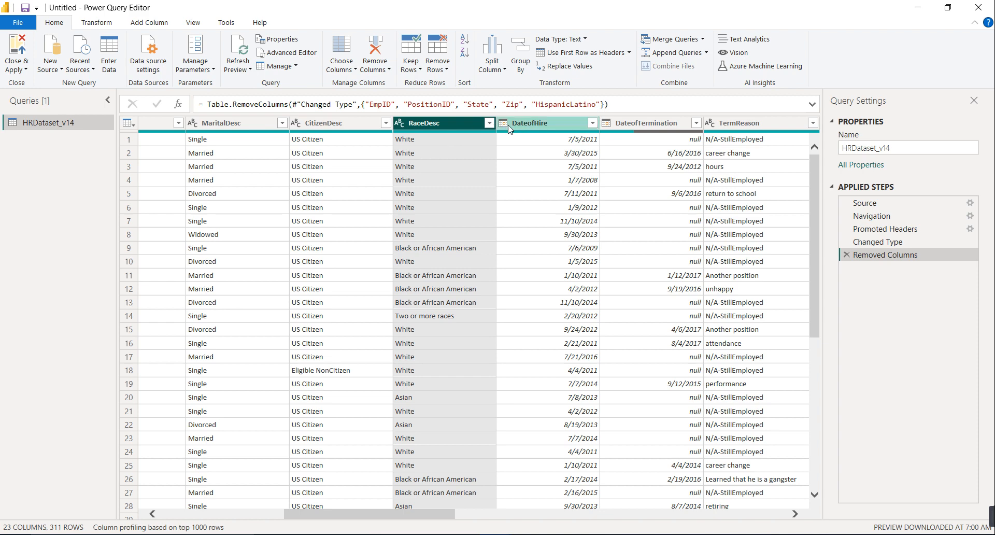
Remove the ManagerID column that follows ManagerName.
{"action": "left_click_drag", "start_coordinate": [362, 517], "coordinate": [407, 517]}
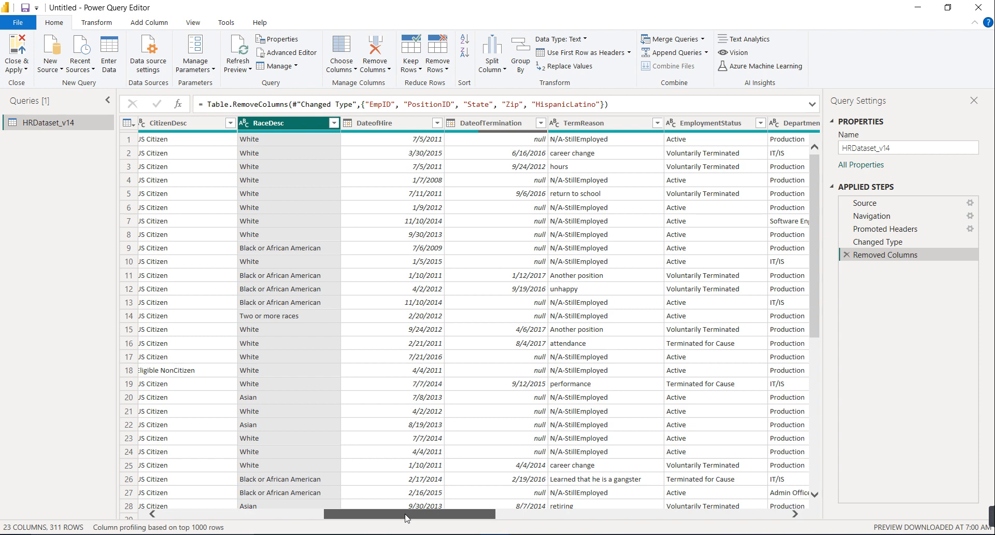
{"action": "left_click_drag", "start_coordinate": [407, 518], "coordinate": [447, 517]}
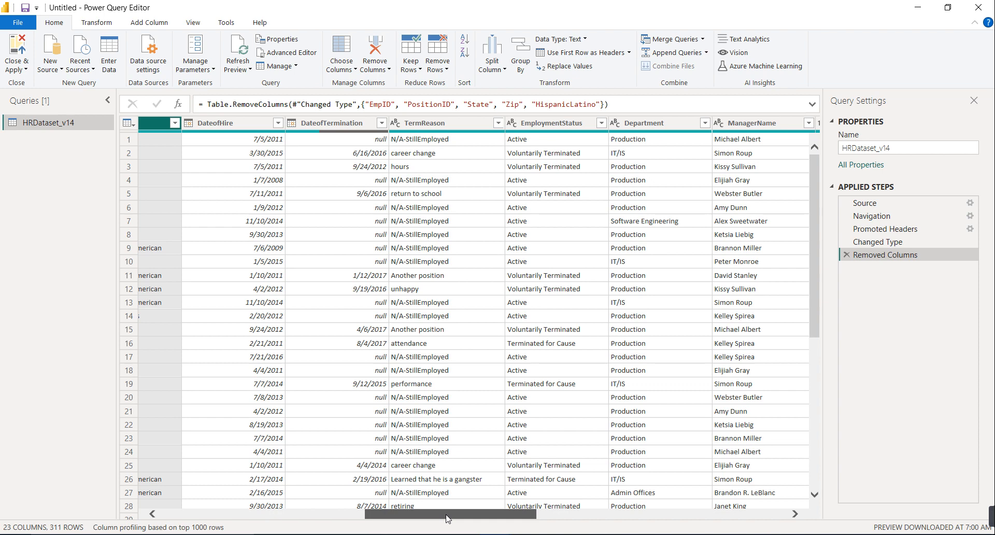
{"action": "left_click_drag", "start_coordinate": [448, 517], "coordinate": [522, 517]}
{"action": "left_click", "coordinate": [551, 124]}
{"action": "right_click", "coordinate": [549, 127]}
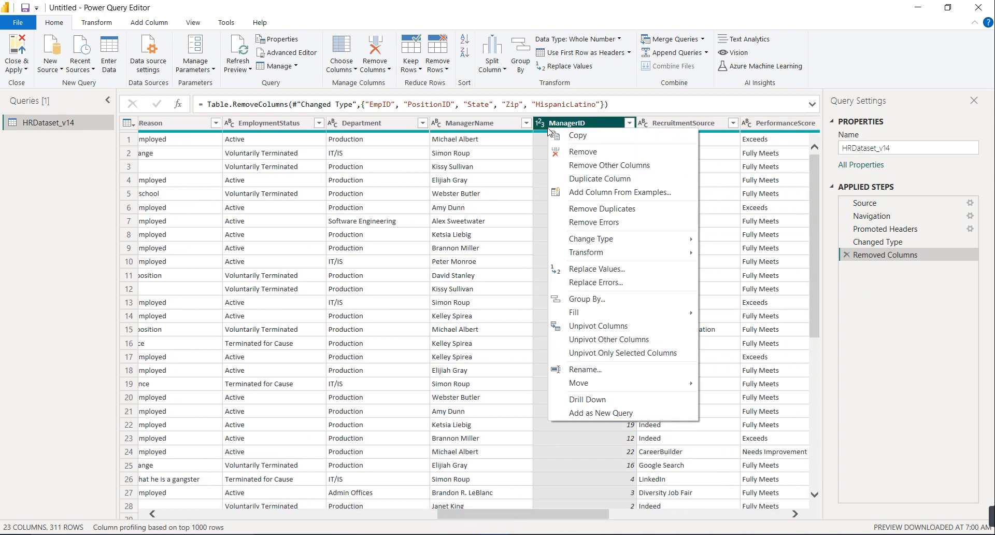
{"action": "left_click", "coordinate": [571, 152]}
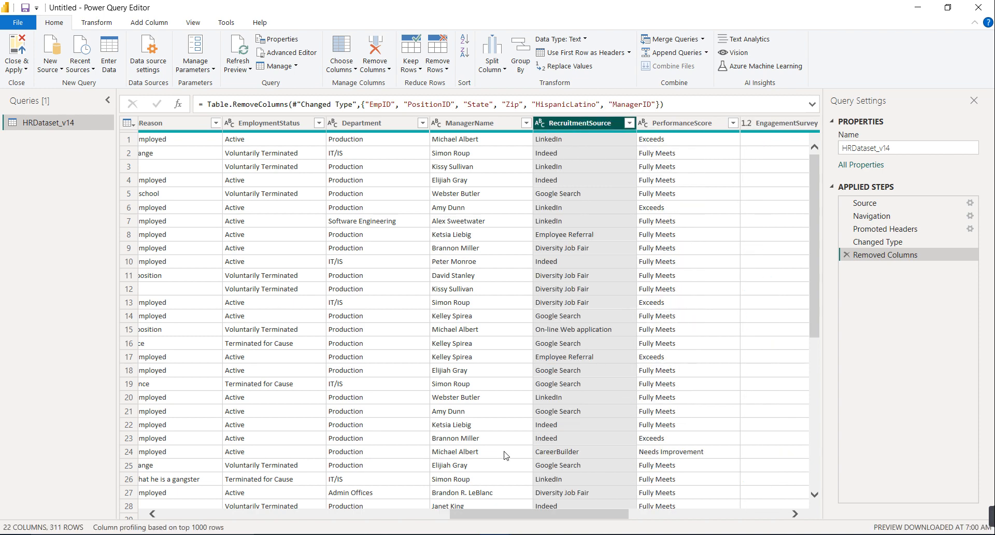
Remove the DaysLateLast30 column near the end of the table.
{"action": "left_click_drag", "start_coordinate": [497, 521], "coordinate": [518, 517]}
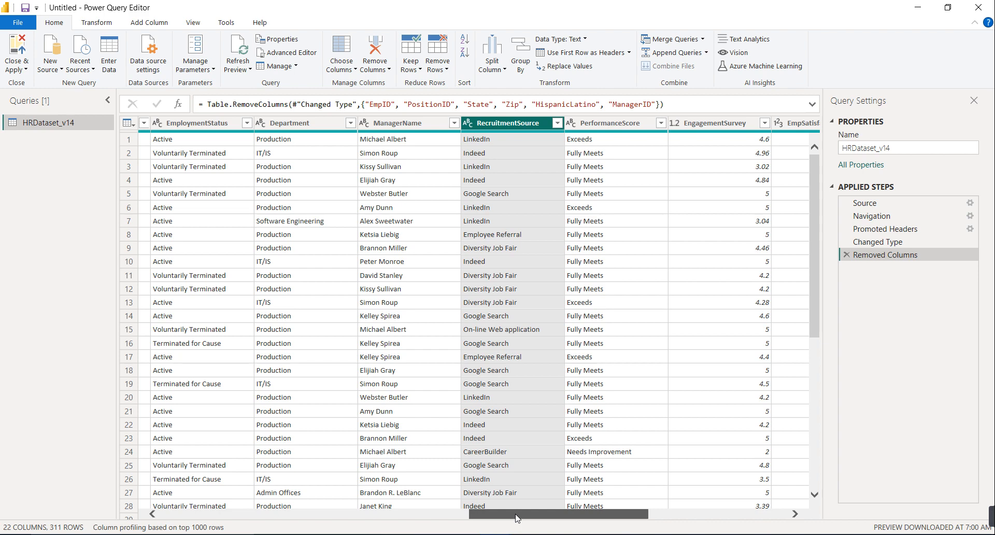
{"action": "left_click_drag", "start_coordinate": [518, 518], "coordinate": [622, 519]}
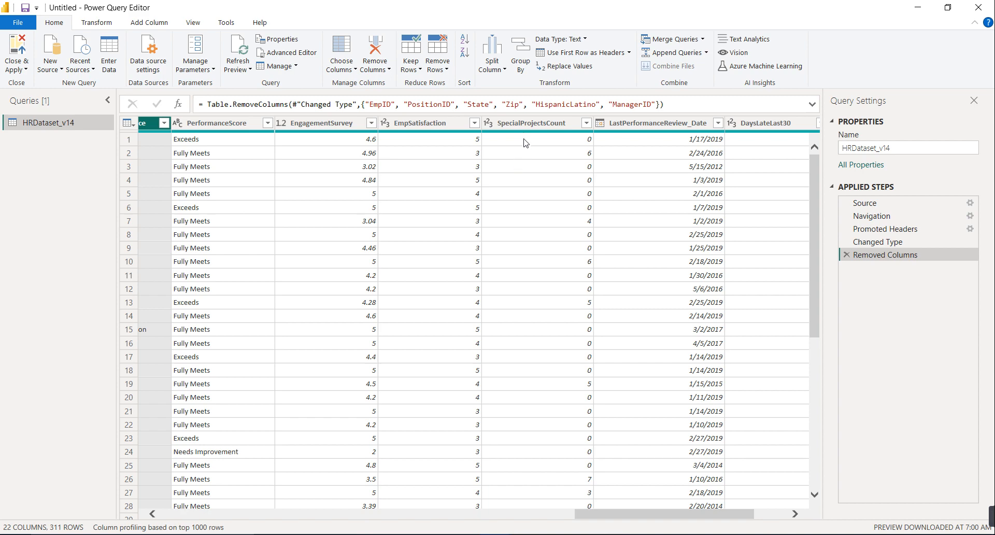
{"action": "right_click", "coordinate": [526, 124]}
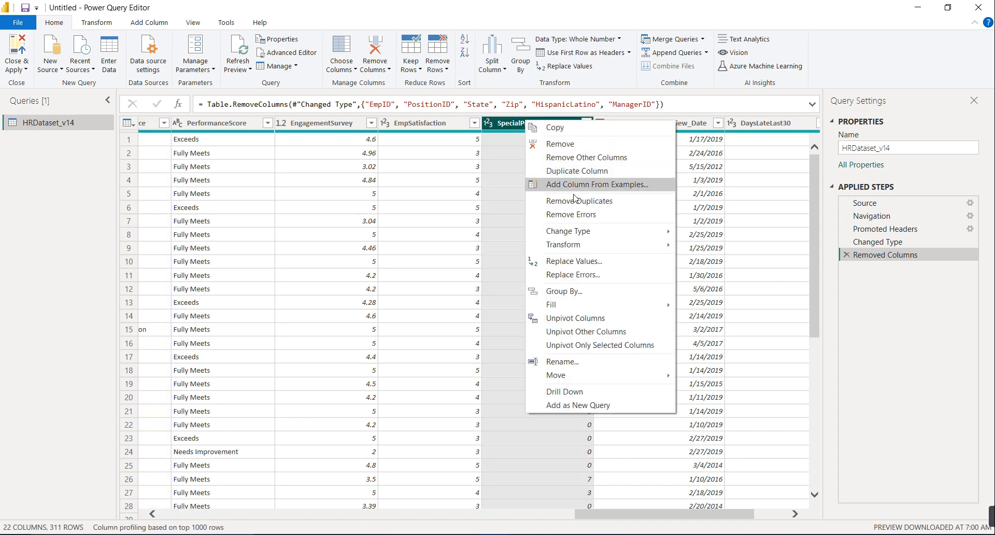
{"action": "left_click", "coordinate": [690, 123]}
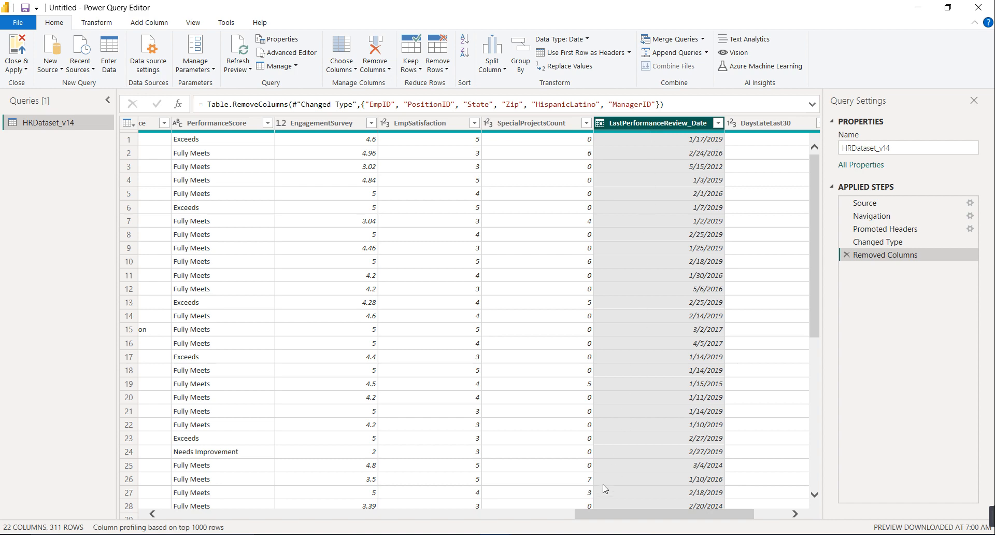
{"action": "left_click_drag", "start_coordinate": [597, 515], "coordinate": [634, 515]}
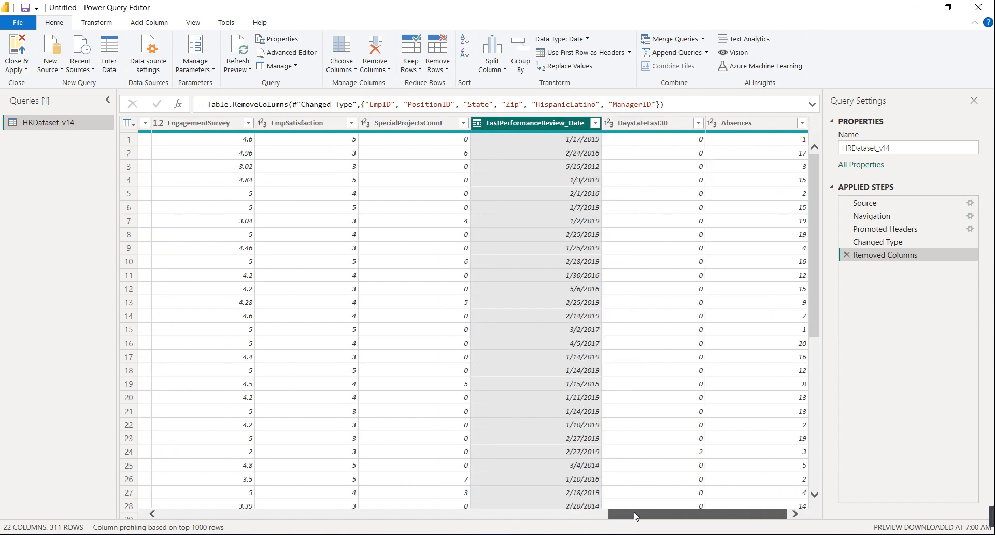
{"action": "right_click", "coordinate": [655, 125]}
{"action": "left_click", "coordinate": [689, 154]}
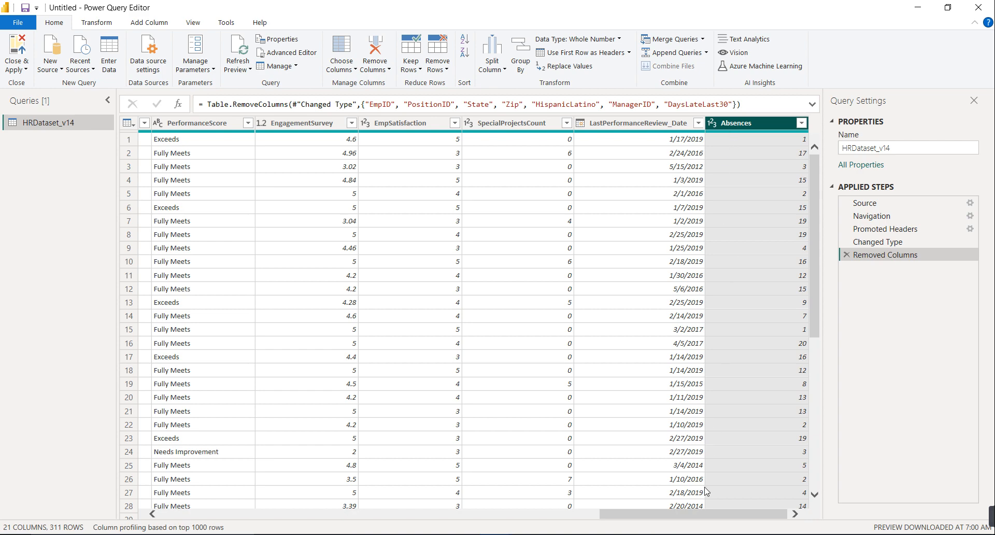
Apply the column removals and load the cleaned query into the Power BI Desktop report.
{"action": "left_click_drag", "start_coordinate": [695, 513], "coordinate": [255, 514]}
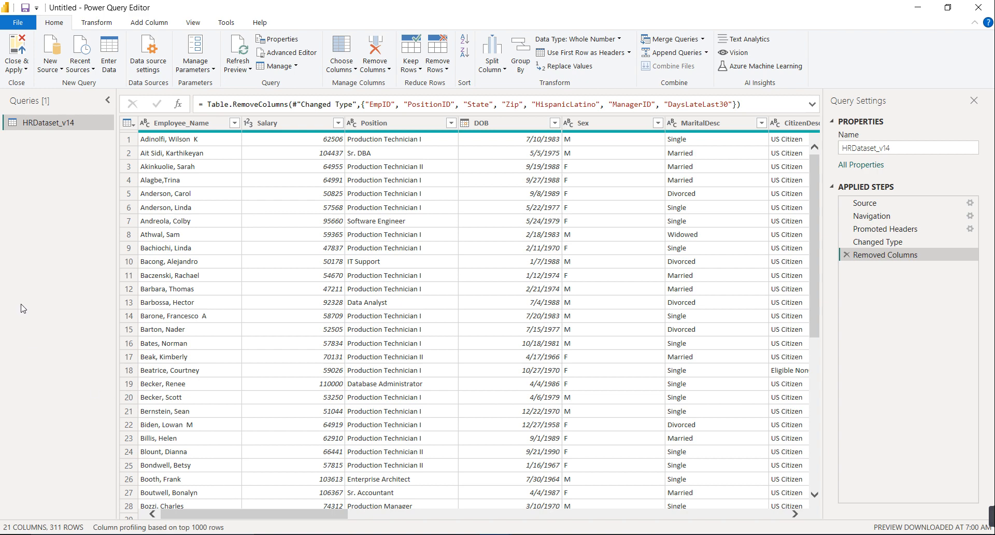
{"action": "left_click", "coordinate": [19, 47]}
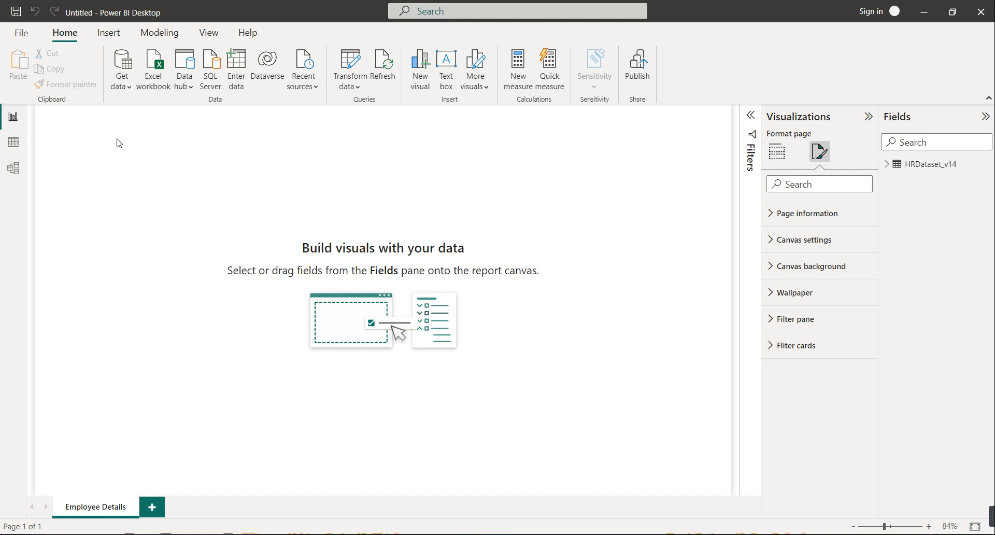
Review the loaded HRDataset_v14 rows in Data view and its field list in Model view, ending back in Report view.
{"action": "left_click", "coordinate": [10, 149]}
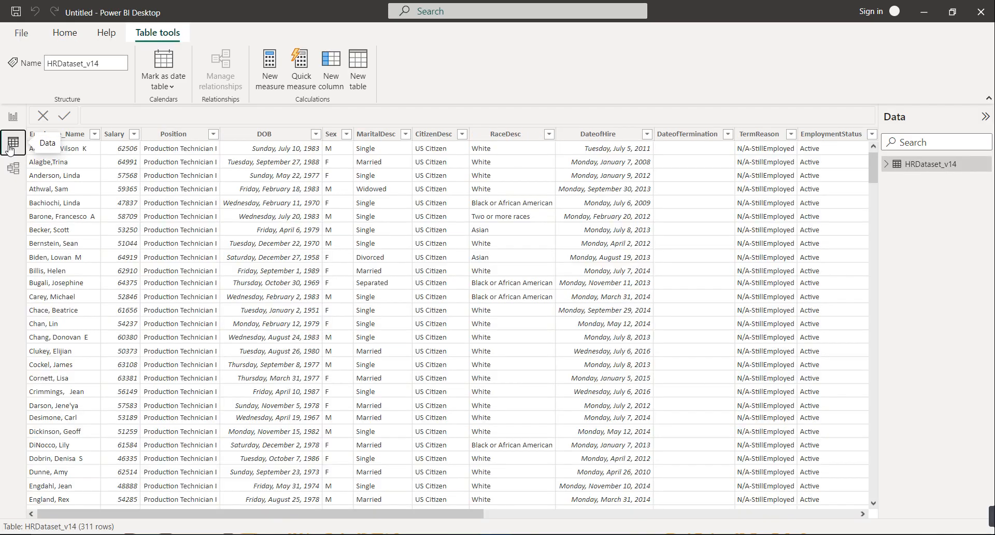
{"action": "left_click", "coordinate": [15, 178]}
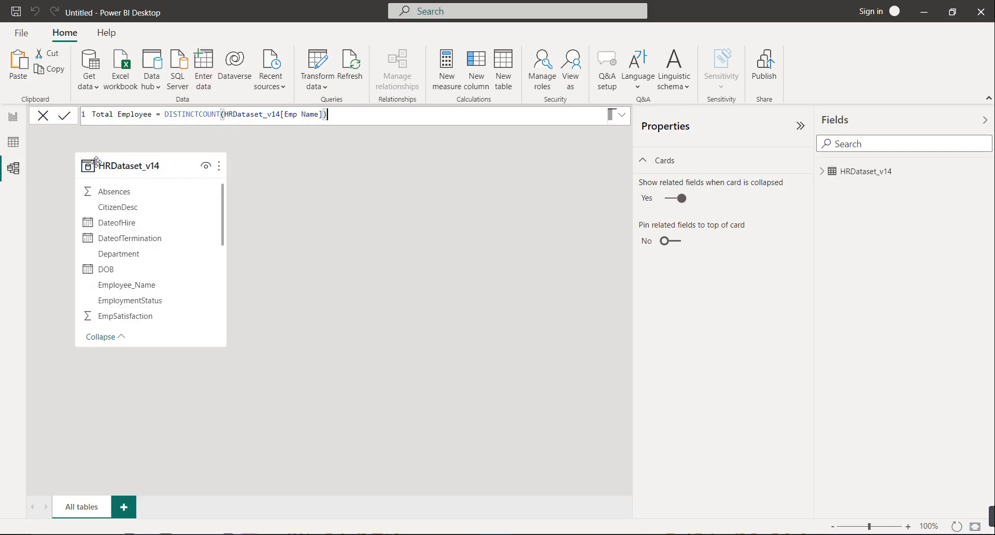
{"action": "scroll", "coordinate": [145, 210], "scroll_direction": "down", "scroll_amount": 2}
{"action": "scroll", "coordinate": [139, 210], "scroll_direction": "down", "scroll_amount": 4}
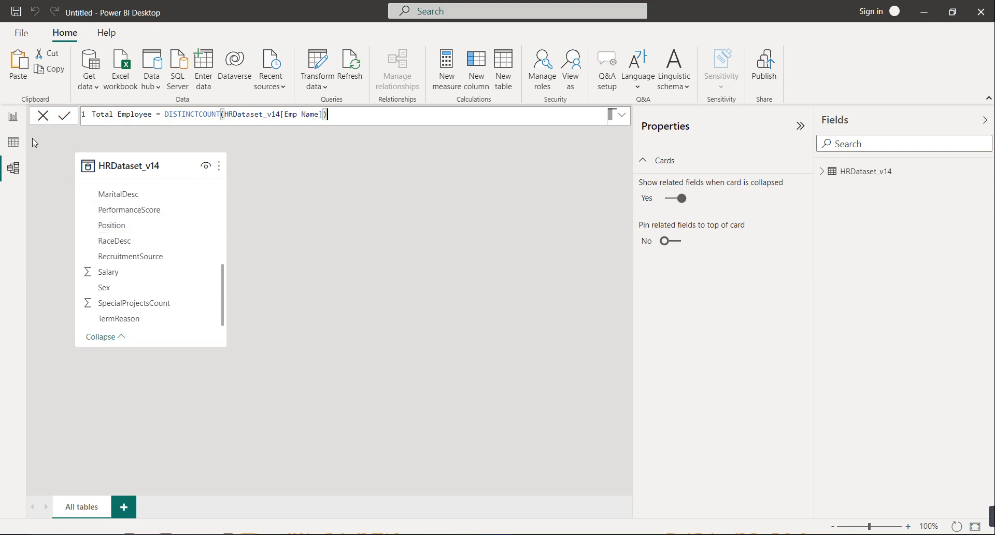
{"action": "left_click", "coordinate": [11, 117]}
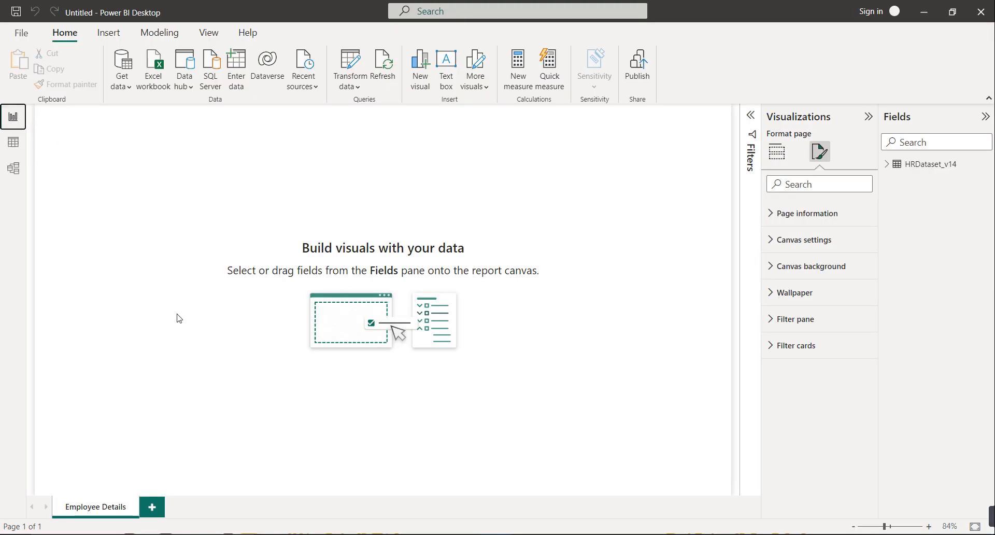
Rename the Employee Details report page as Home.
{"action": "right_click", "coordinate": [105, 508]}
{"action": "left_click", "coordinate": [120, 495]}
{"action": "type", "text": "Home"}
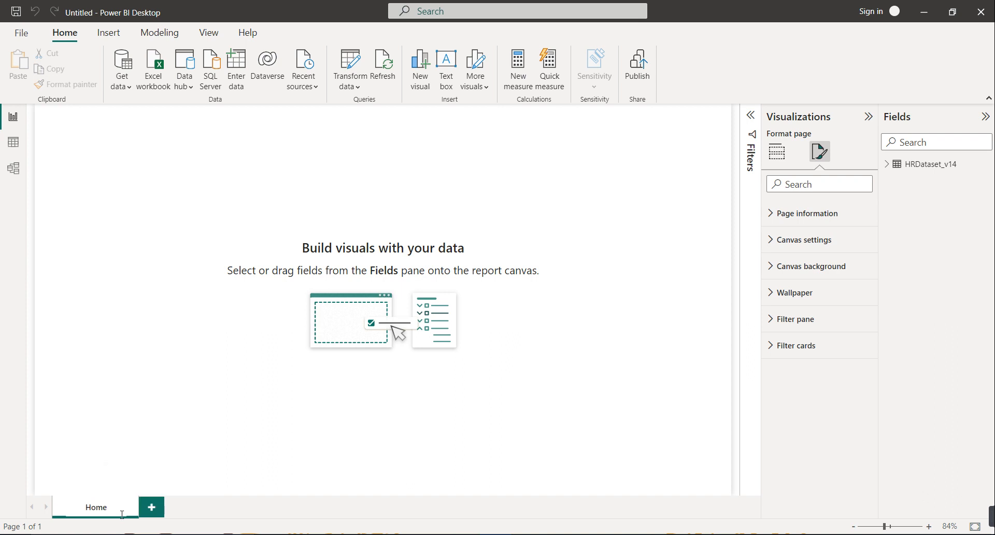
{"action": "key", "text": "Return"}
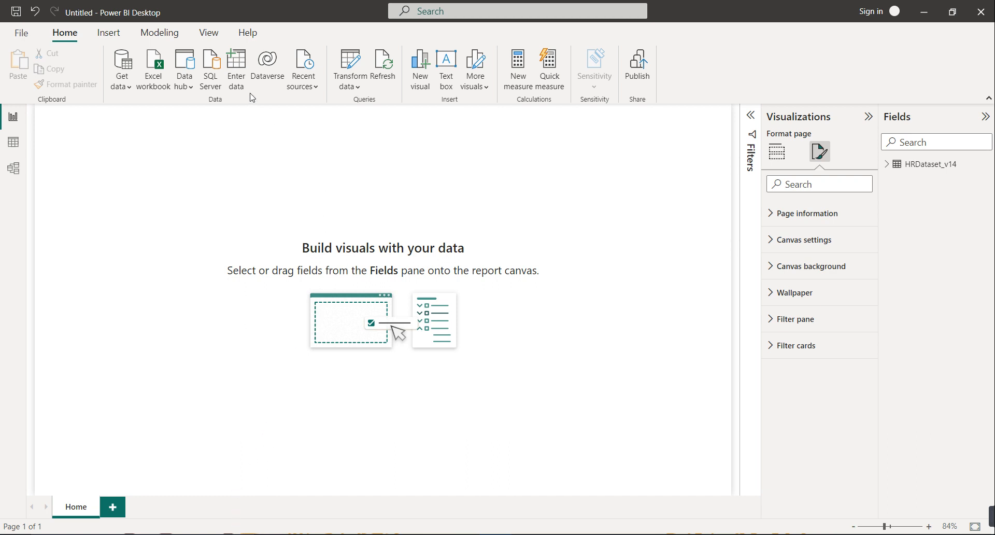
Start a new measure in the HRDataset_v14 table from Data view and name it Total Employee's.
{"action": "left_click", "coordinate": [13, 142]}
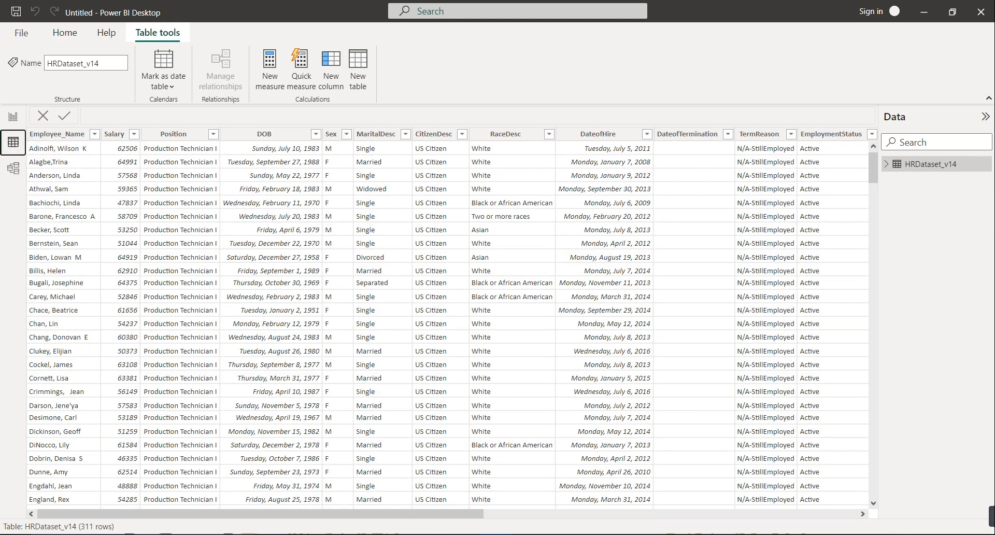
{"action": "right_click", "coordinate": [908, 166]}
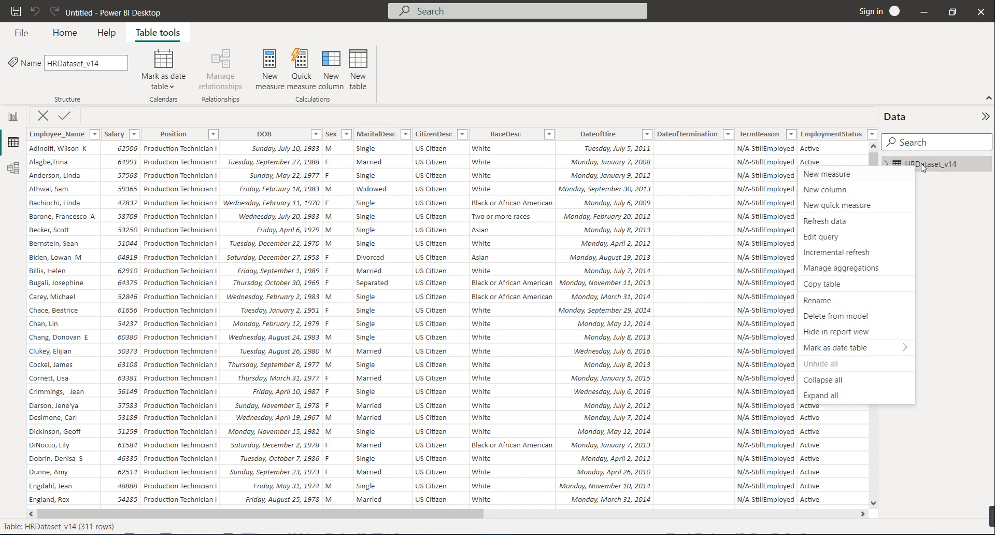
{"action": "left_click", "coordinate": [853, 176]}
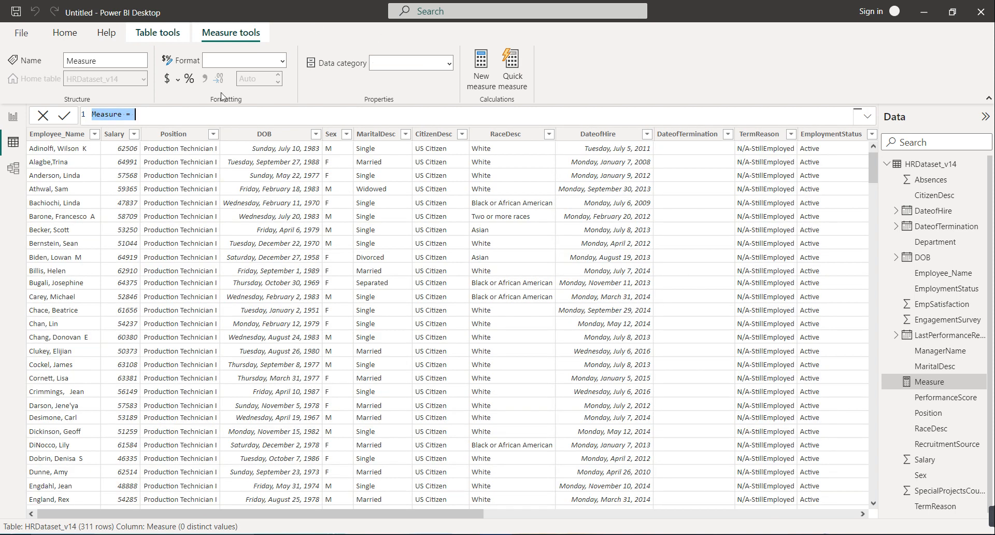
{"action": "type", "text": "Total Employee's = "}
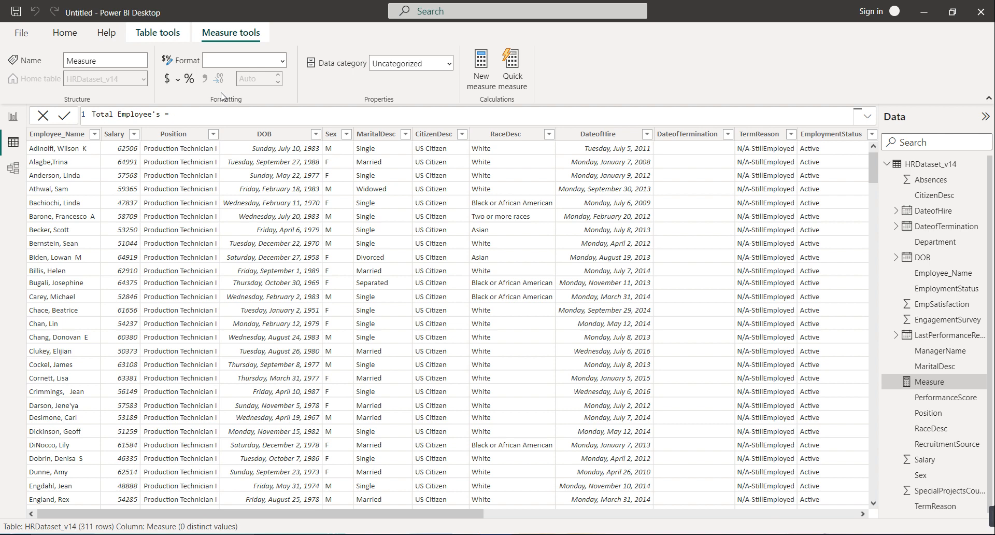
{"action": "type", "text": "S"}
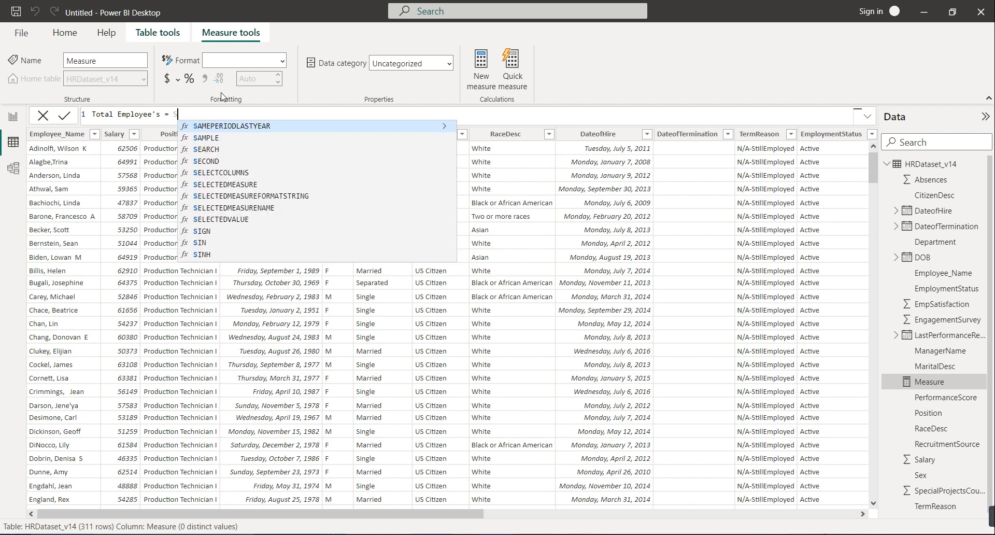
{"action": "type", "text": "um"}
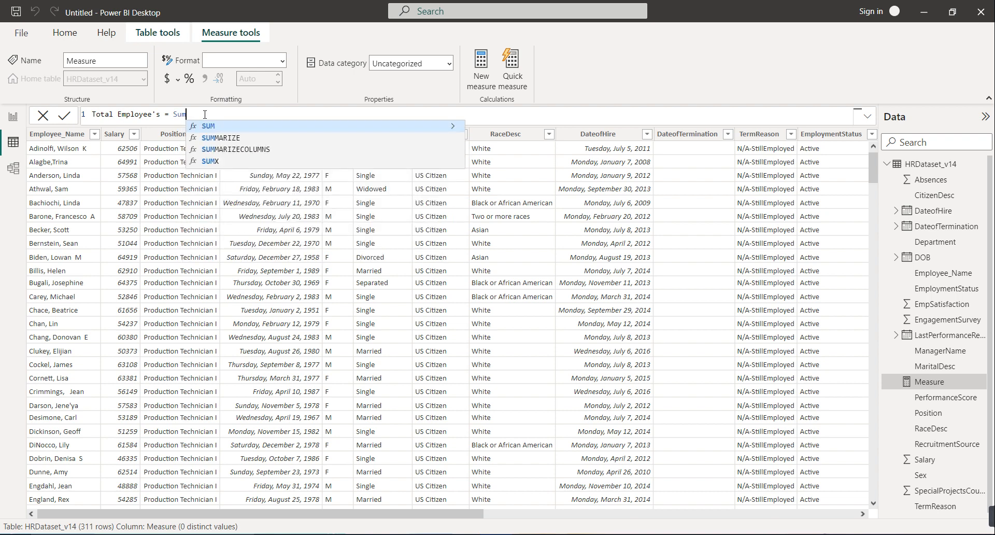
{"action": "key", "text": "BackSpace"}
{"action": "key", "text": "BackSpace"}
{"action": "key", "text": "BackSpace"}
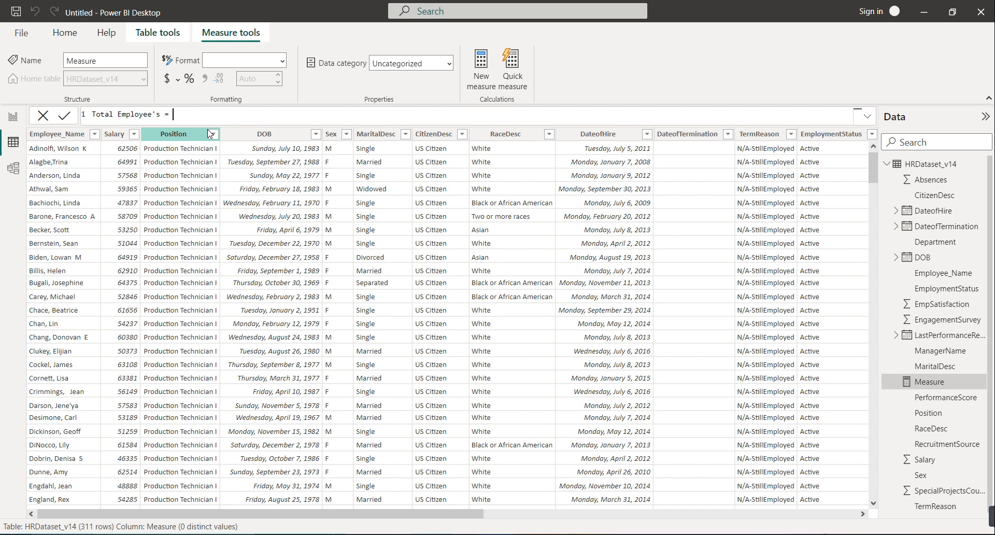
Define the Total Employee's measure as COUNT(HRDataset_v14[Employee_Name]) and commit the formula.
{"action": "type", "text": "Coun"}
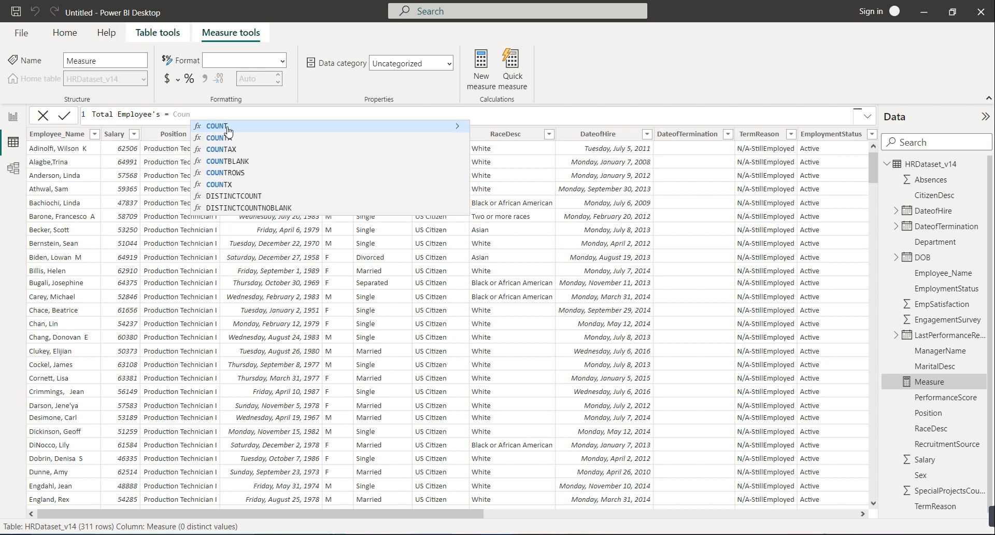
{"action": "left_click", "coordinate": [226, 128]}
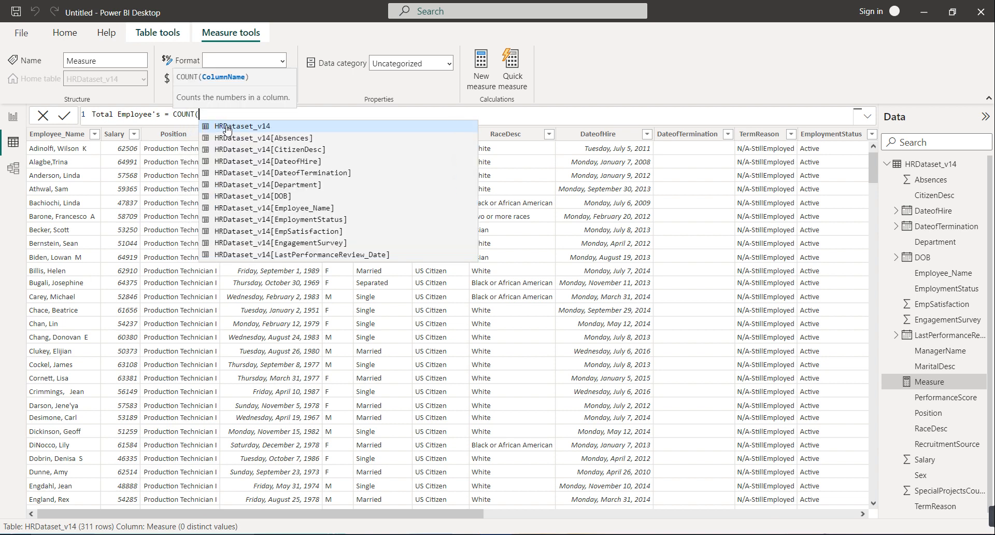
{"action": "left_click", "coordinate": [310, 210]}
{"action": "type", "text": ")"}
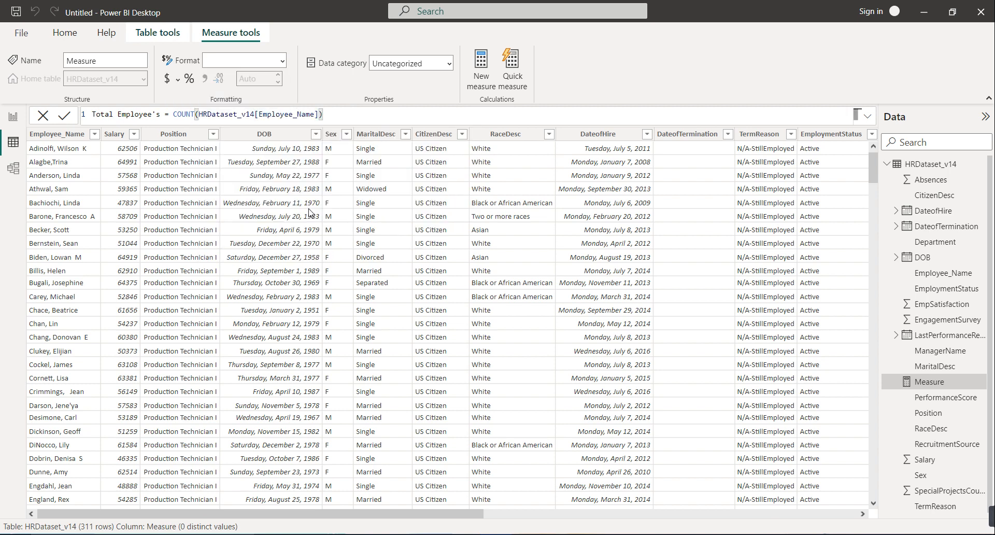
{"action": "key", "text": "Return"}
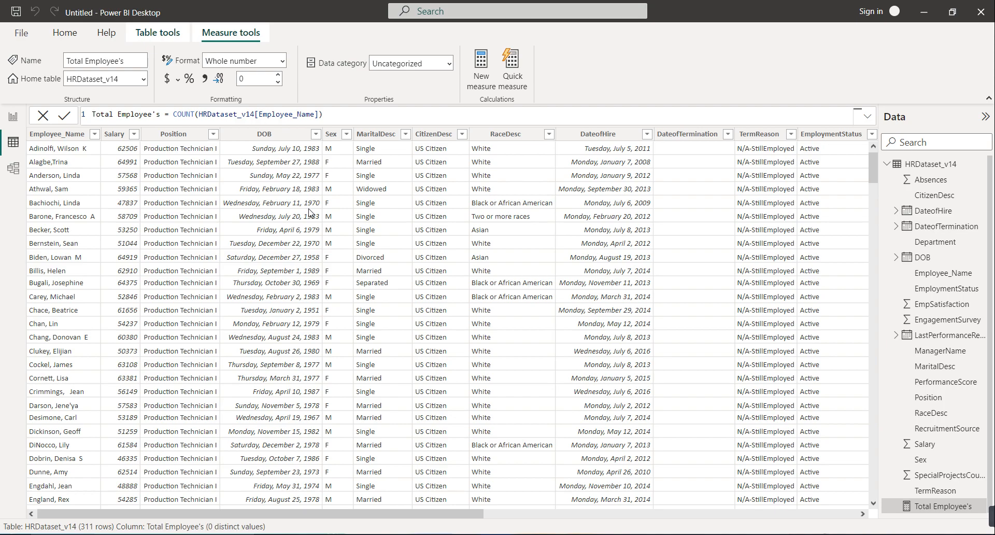
Return to Report view and set the Home page's canvas background colour to dark green.
{"action": "left_click", "coordinate": [14, 116]}
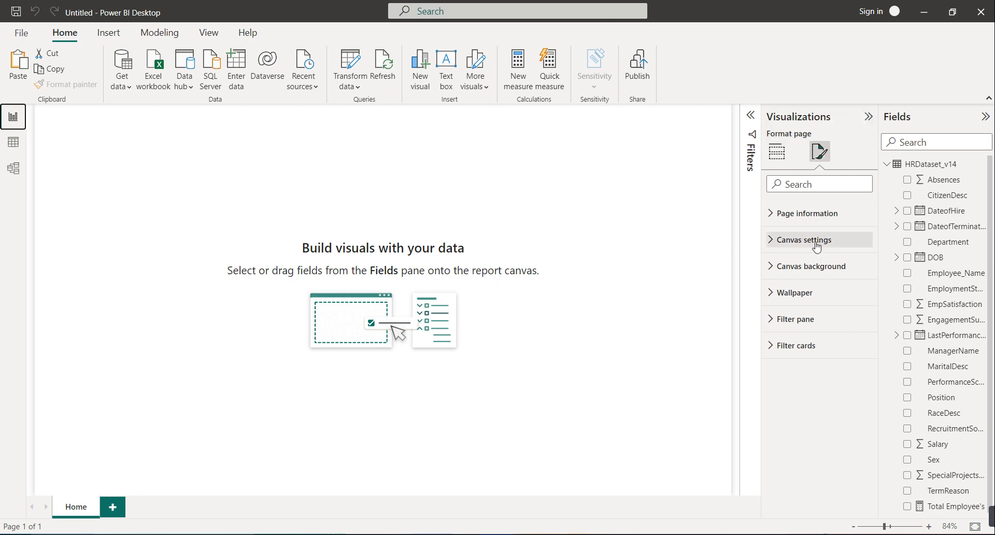
{"action": "left_click", "coordinate": [818, 267]}
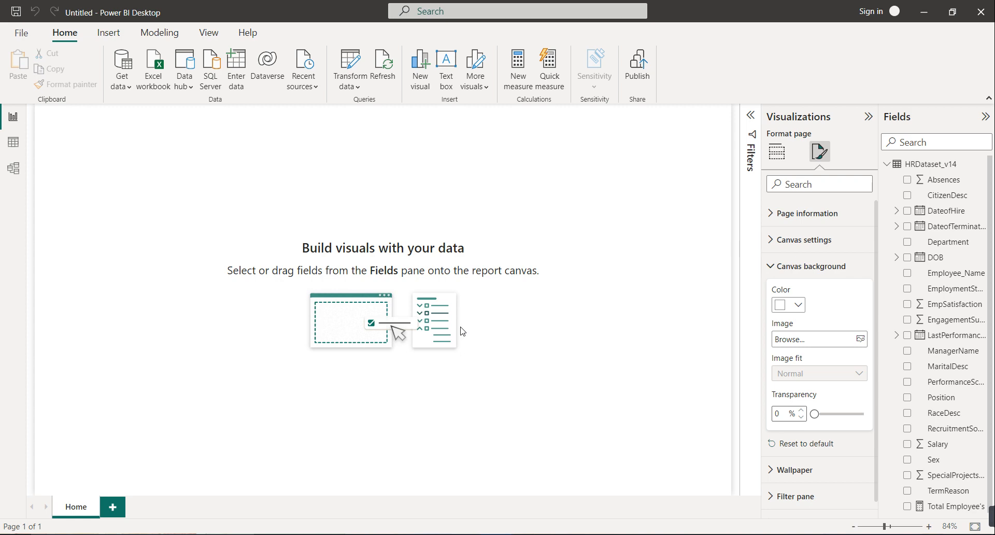
{"action": "left_click", "coordinate": [797, 310]}
{"action": "left_click", "coordinate": [807, 248]}
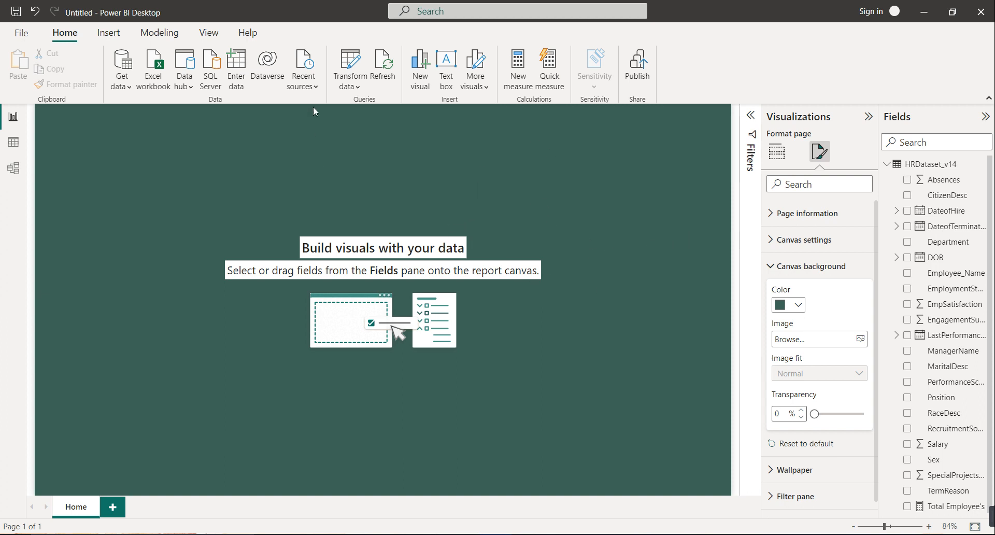
Insert a rounded rectangle on the Home page and resize it into a narrow, full-height panel along the page's left edge.
{"action": "left_click", "coordinate": [108, 33]}
{"action": "left_click", "coordinate": [475, 85]}
{"action": "left_click", "coordinate": [494, 132]}
{"action": "left_click_drag", "start_coordinate": [114, 164], "coordinate": [115, 161]}
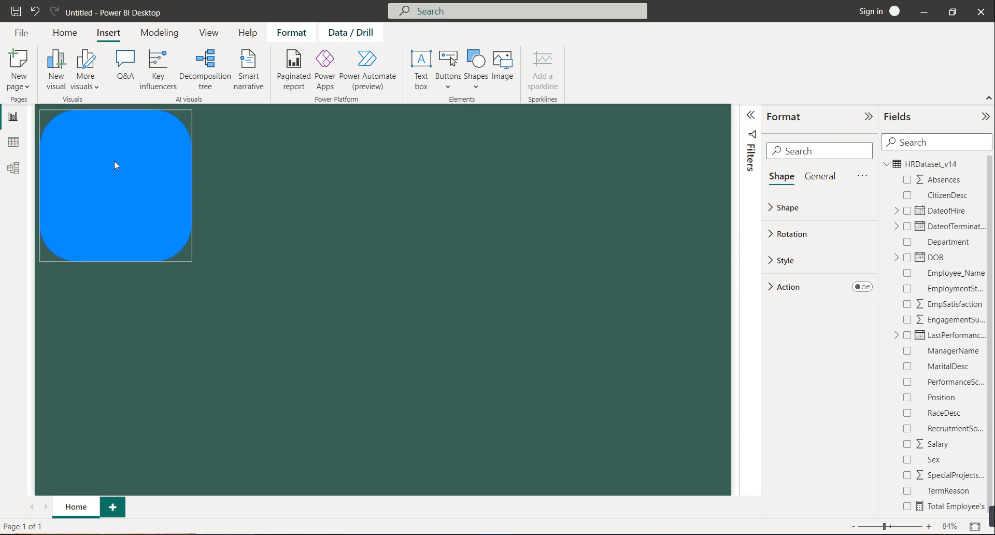
{"action": "left_click_drag", "start_coordinate": [115, 262], "coordinate": [99, 490]}
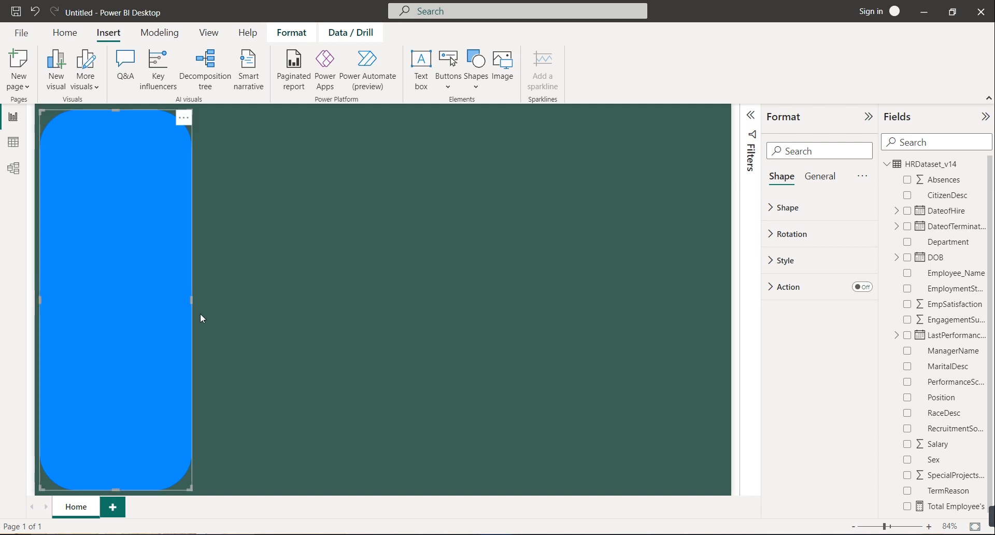
{"action": "left_click_drag", "start_coordinate": [192, 300], "coordinate": [172, 299]}
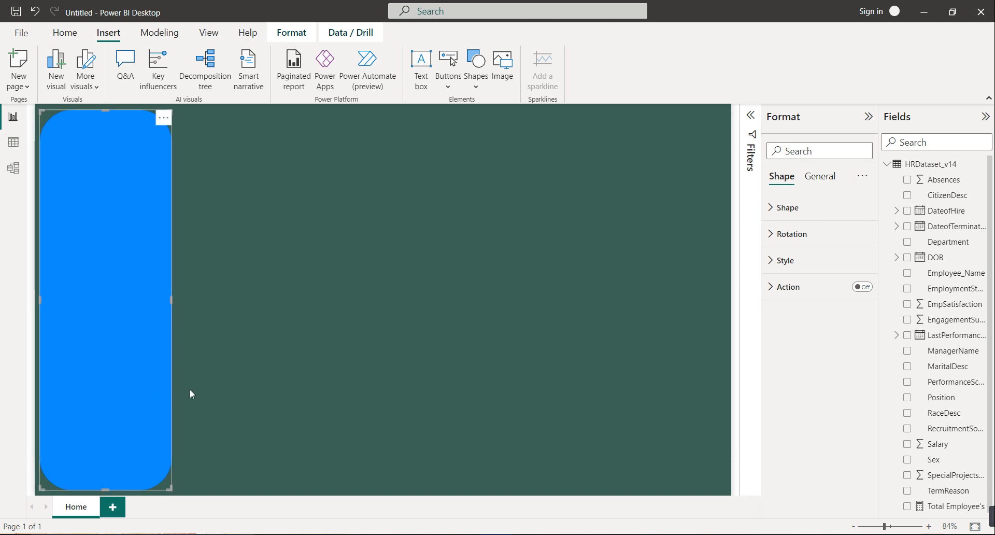
{"action": "left_click", "coordinate": [246, 374]}
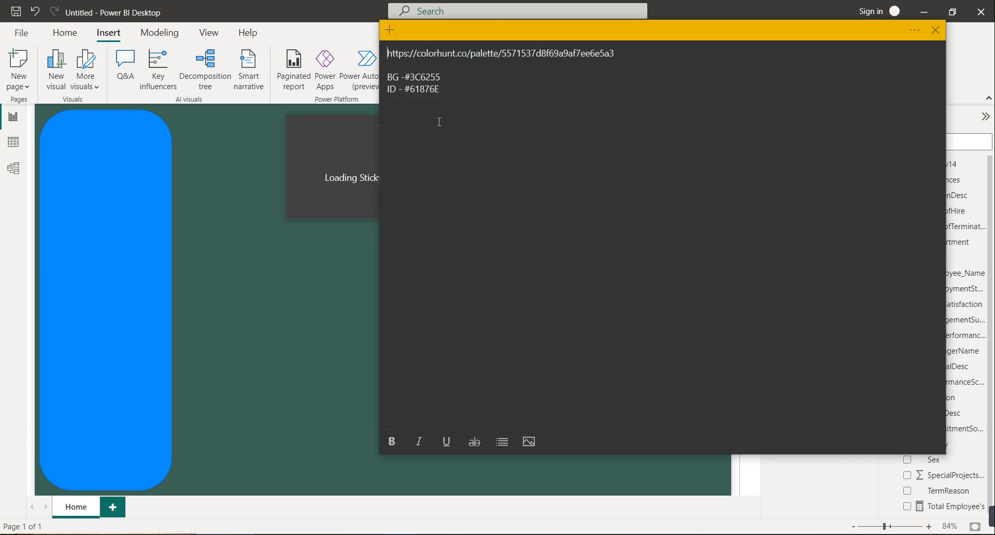
Copy the ID colour line from Sticky Notes and try it as the rounded panel's custom fill colour in Power BI Desktop.
{"action": "left_click_drag", "start_coordinate": [441, 90], "coordinate": [388, 90]}
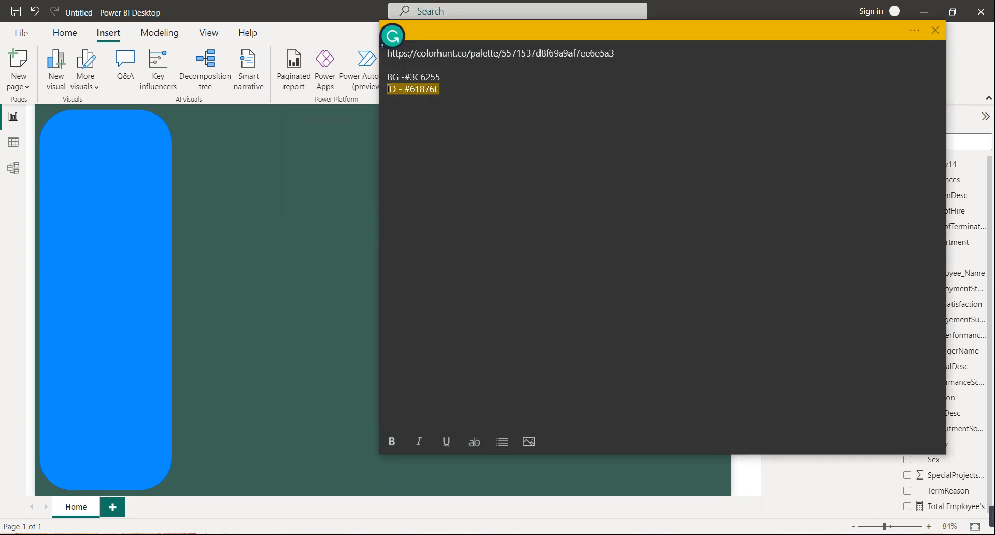
{"action": "left_click", "coordinate": [965, 34]}
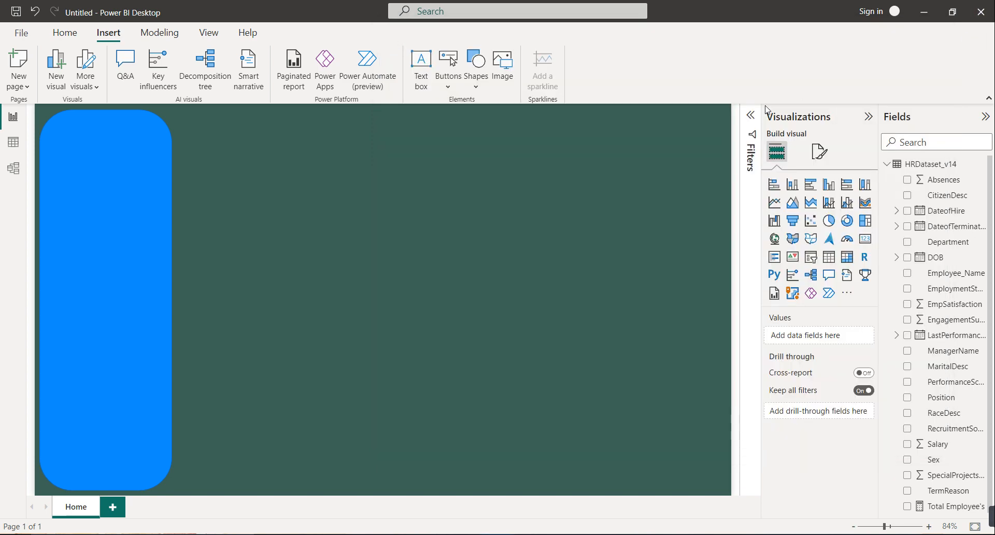
{"action": "left_click", "coordinate": [139, 230]}
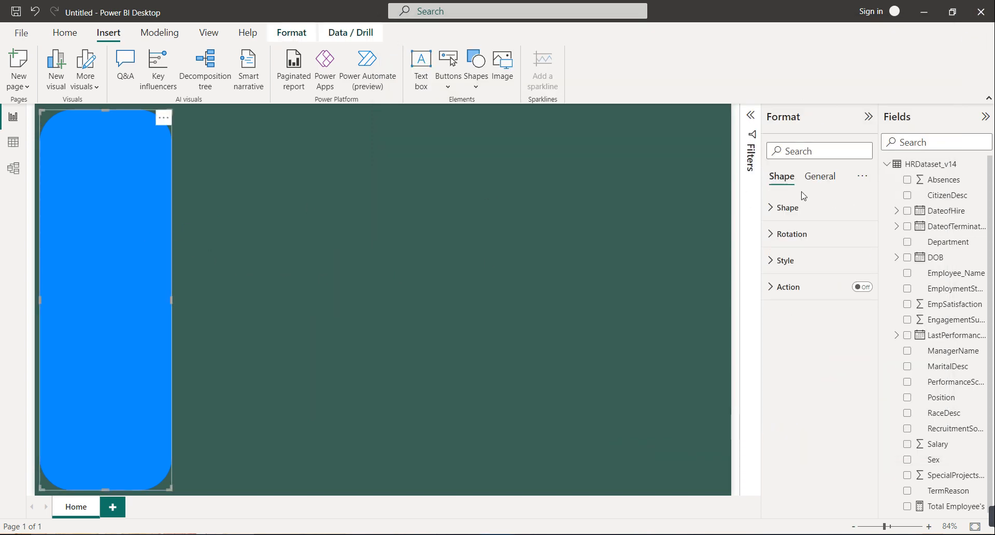
{"action": "left_click", "coordinate": [791, 264]}
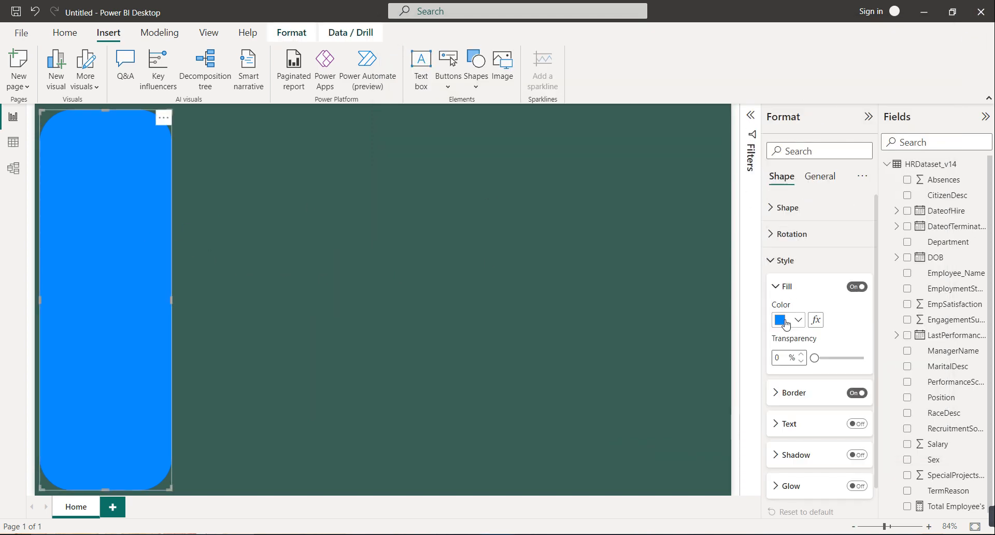
{"action": "left_click", "coordinate": [787, 321]}
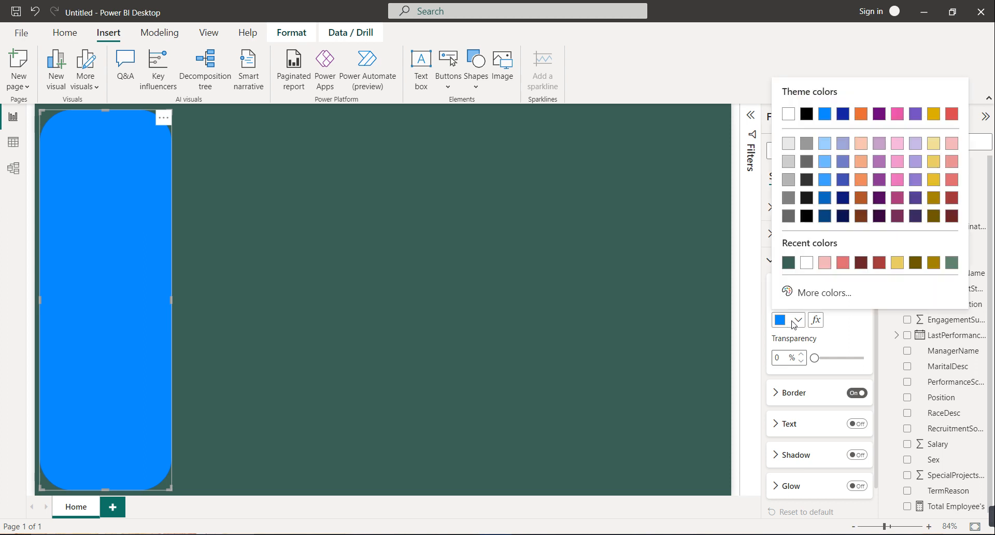
{"action": "left_click", "coordinate": [804, 293]}
{"action": "type", "text": "ID - #6"}
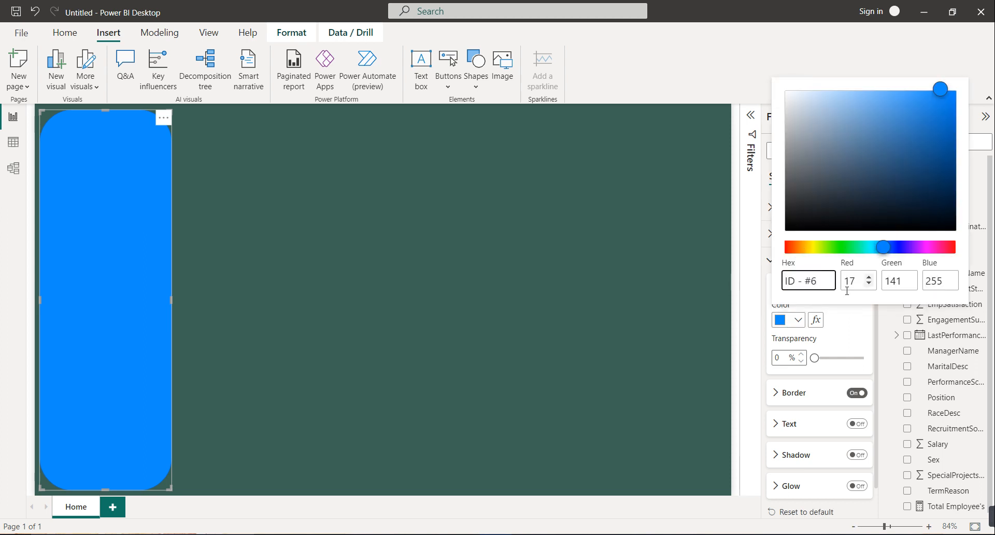
Copy only the ID hex code from Sticky Notes and set the rounded panel's fill colour to #61876E.
{"action": "key", "text": "alt+Tab"}
{"action": "left_click", "coordinate": [463, 94]}
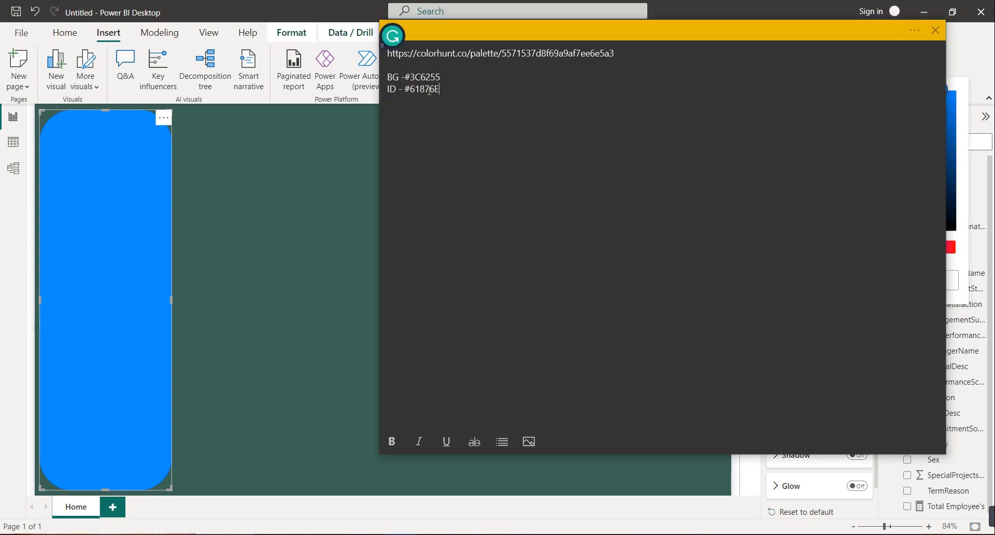
{"action": "double_click", "coordinate": [429, 92]}
{"action": "key", "text": "shift+Right"}
{"action": "key", "text": "ctrl+c"}
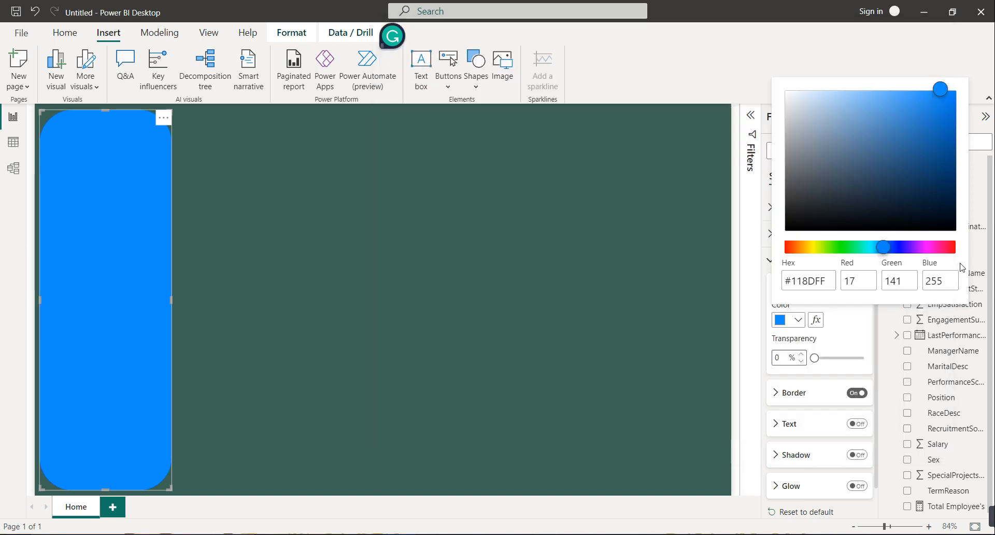
{"action": "left_click", "coordinate": [961, 265]}
{"action": "left_click", "coordinate": [833, 285]}
{"action": "key", "text": "ctrl+a"}
{"action": "key", "text": "ctrl+v"}
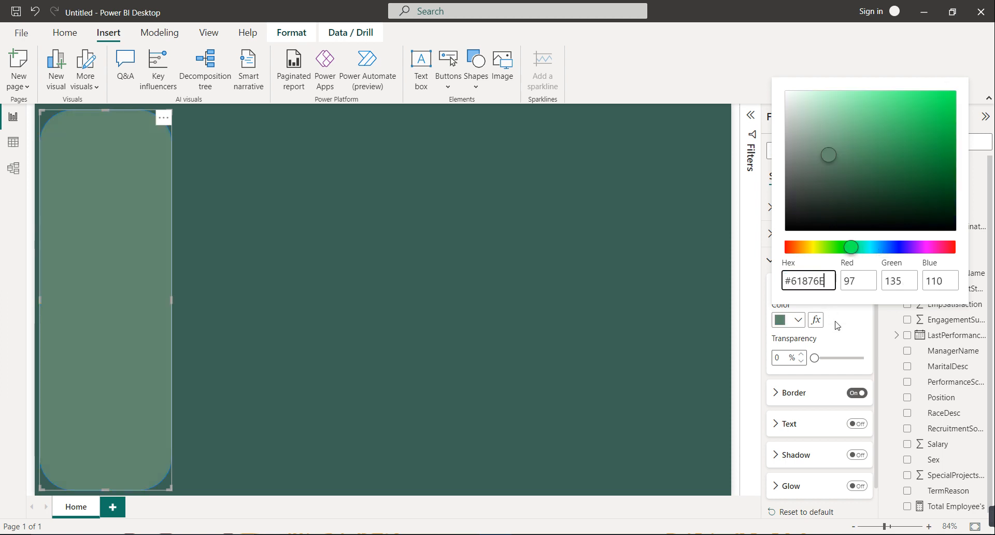
{"action": "left_click", "coordinate": [837, 325]}
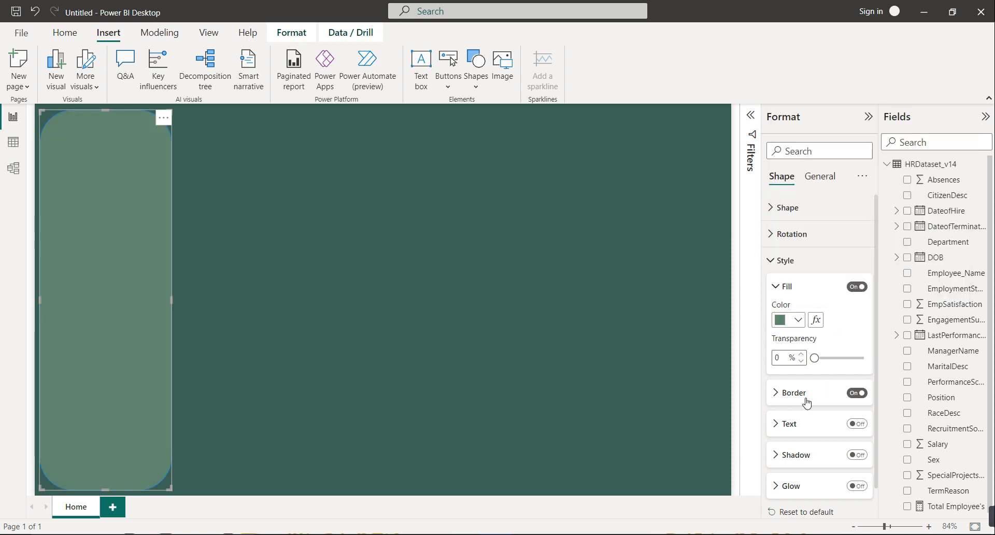
Turn off the border of the rounded side panel.
{"action": "left_click", "coordinate": [857, 393]}
{"action": "left_click", "coordinate": [275, 266]}
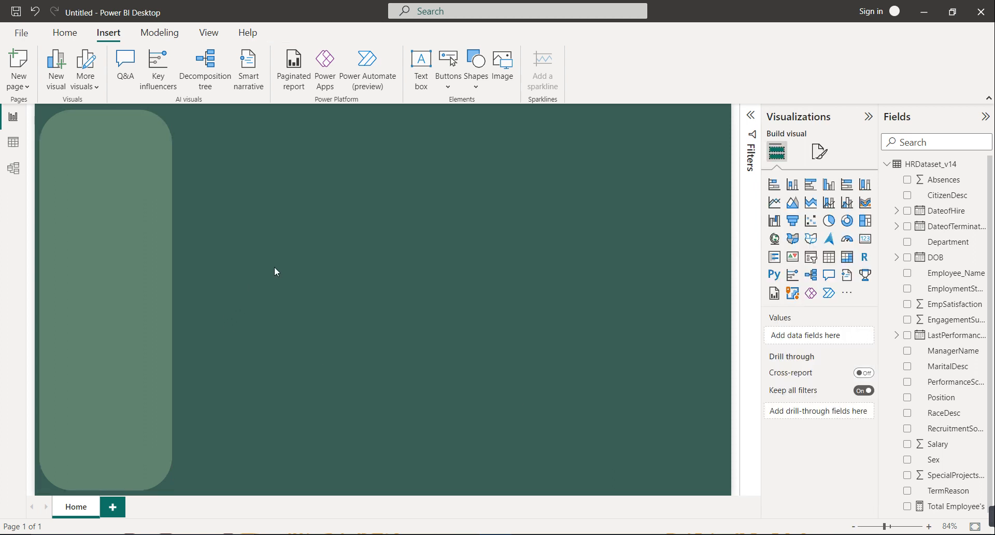
{"action": "left_click", "coordinate": [129, 236]}
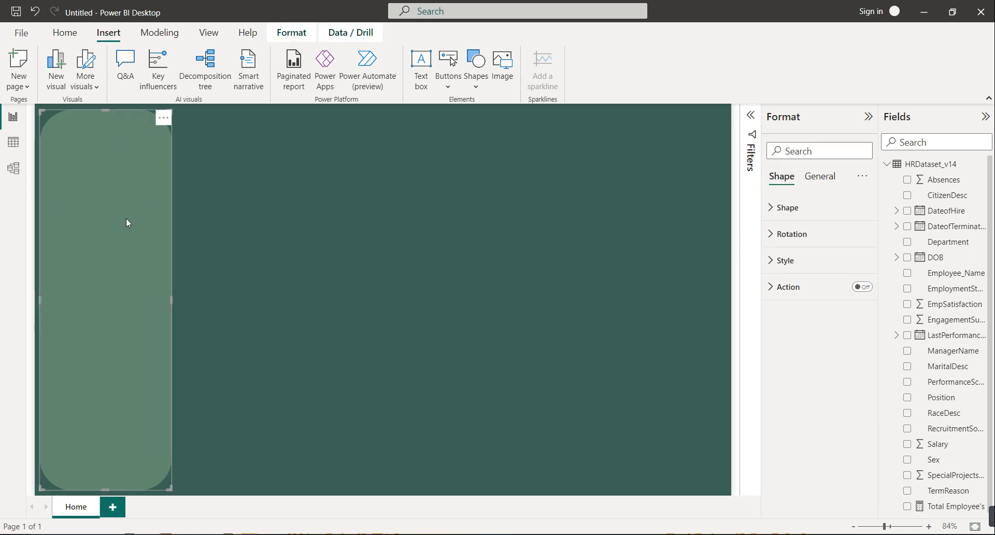
{"action": "left_click", "coordinate": [261, 220]}
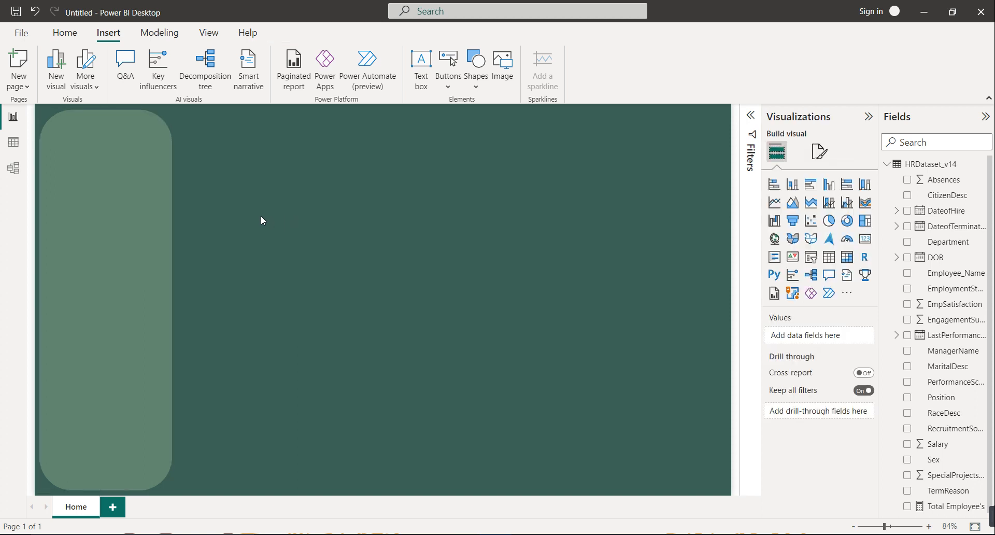
Narrow the rounded side panel further by moving its right edge inward, keeping its full height.
{"action": "left_click", "coordinate": [156, 219]}
{"action": "left_click_drag", "start_coordinate": [172, 297], "coordinate": [151, 295]}
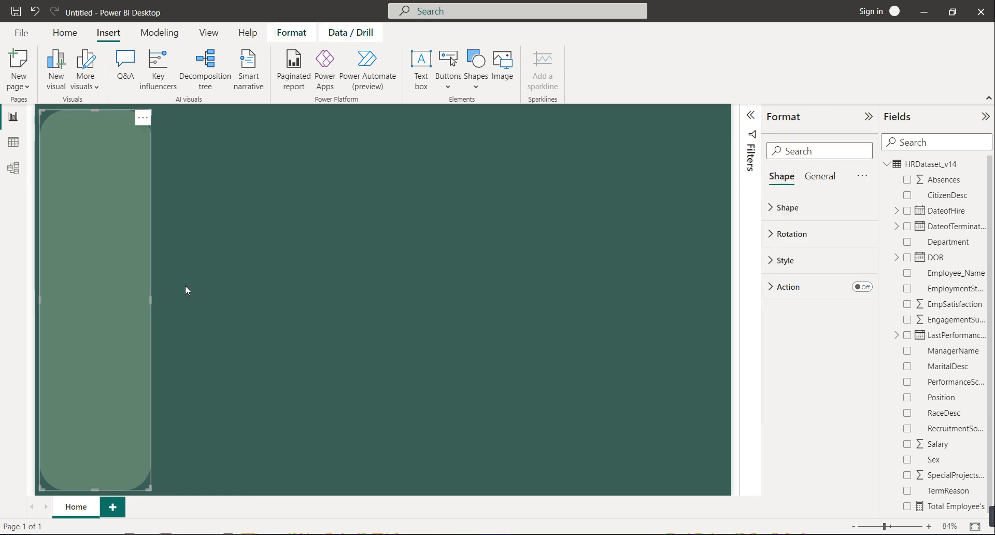
{"action": "left_click", "coordinate": [187, 290]}
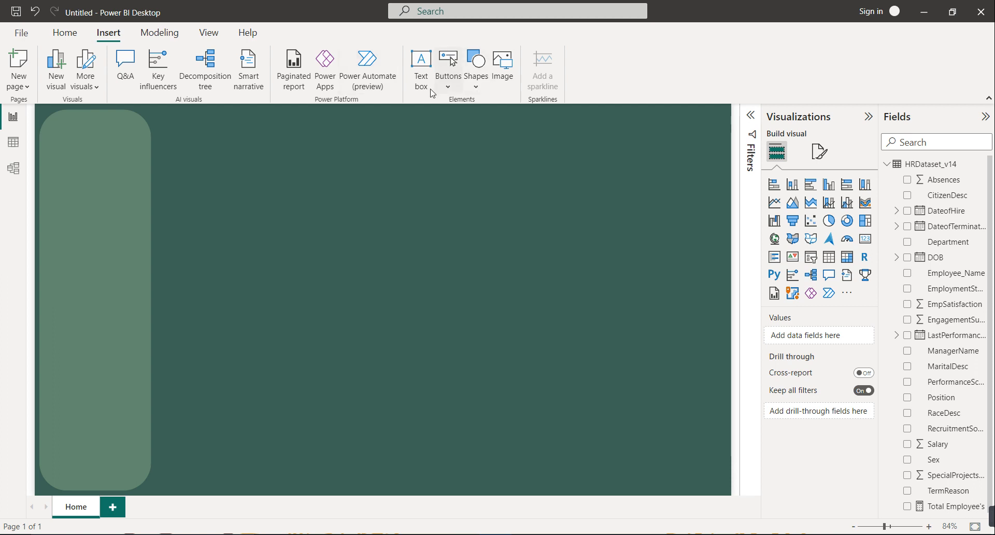
Insert a blank button on the Home page.
{"action": "left_click", "coordinate": [449, 86]}
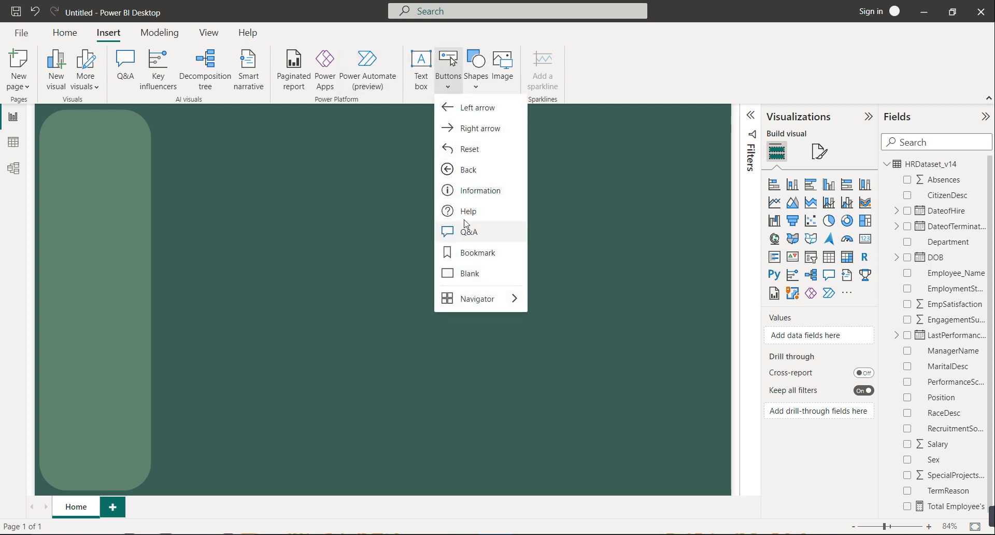
{"action": "left_click", "coordinate": [474, 275]}
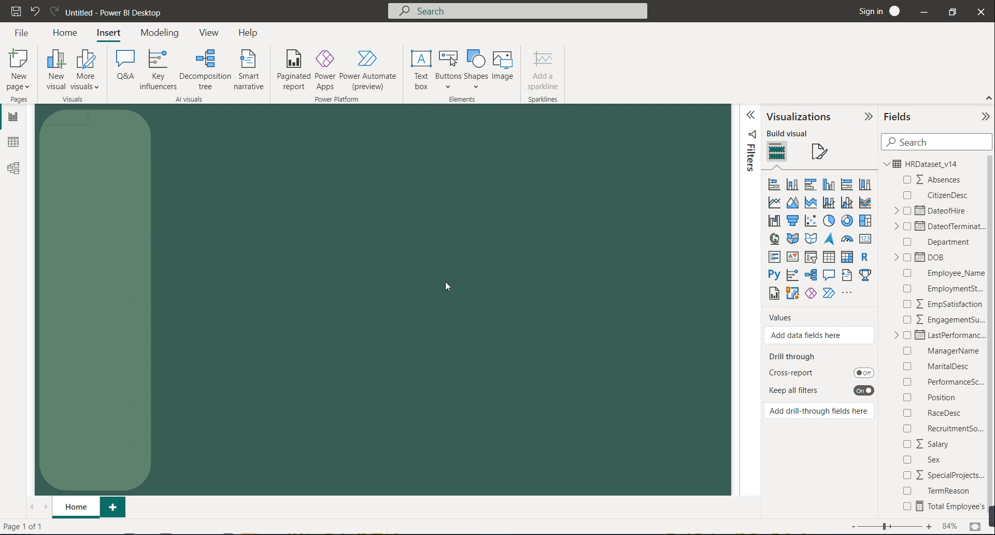
Move the blank button to the upper part of the side panel and make it a Rounded Rectangle with 15% rounded corners.
{"action": "mouse_move", "coordinate": [99, 144]}
{"action": "left_mouse_down"}
{"action": "mouse_move", "coordinate": [101, 161]}
{"action": "mouse_move", "coordinate": [104, 147]}
{"action": "left_mouse_up"}
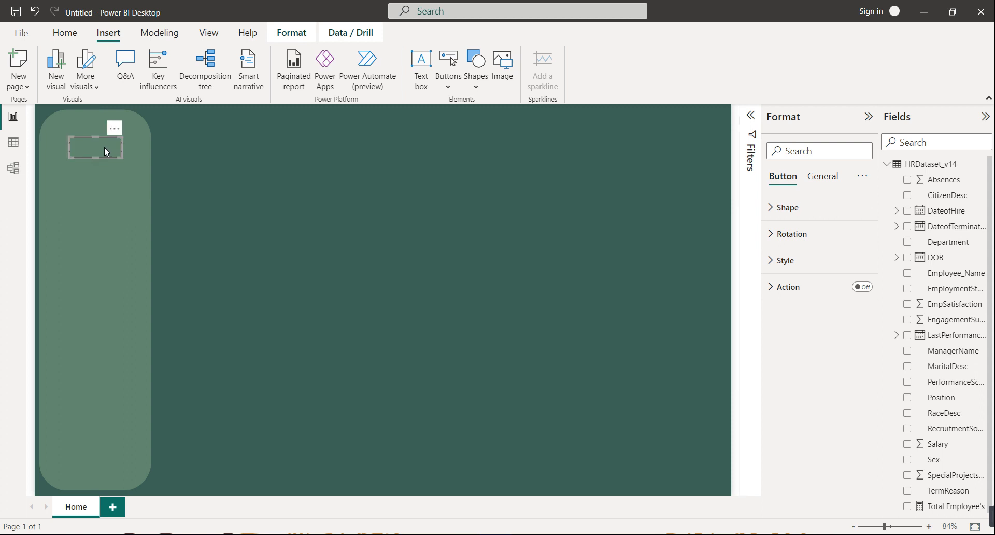
{"action": "left_click", "coordinate": [822, 177]}
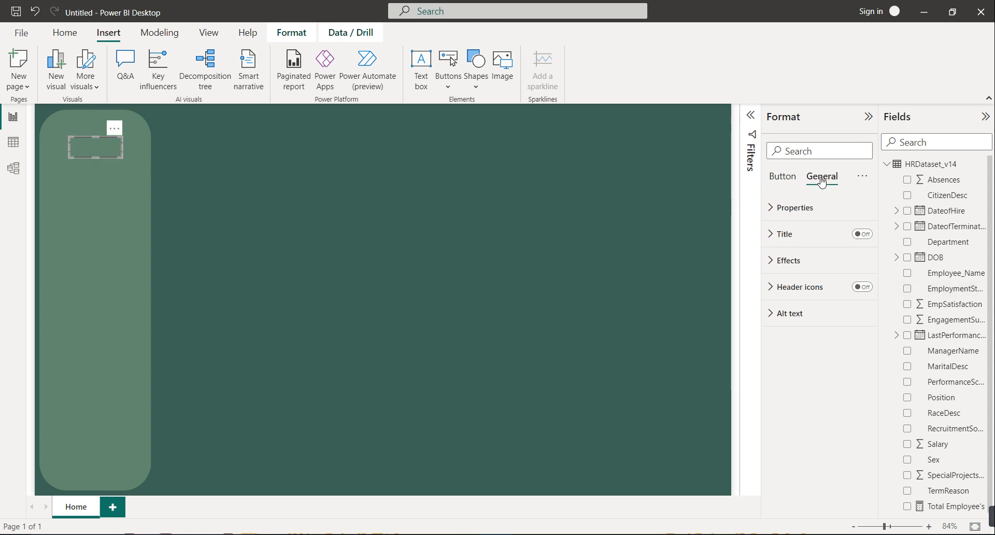
{"action": "left_click", "coordinate": [777, 176]}
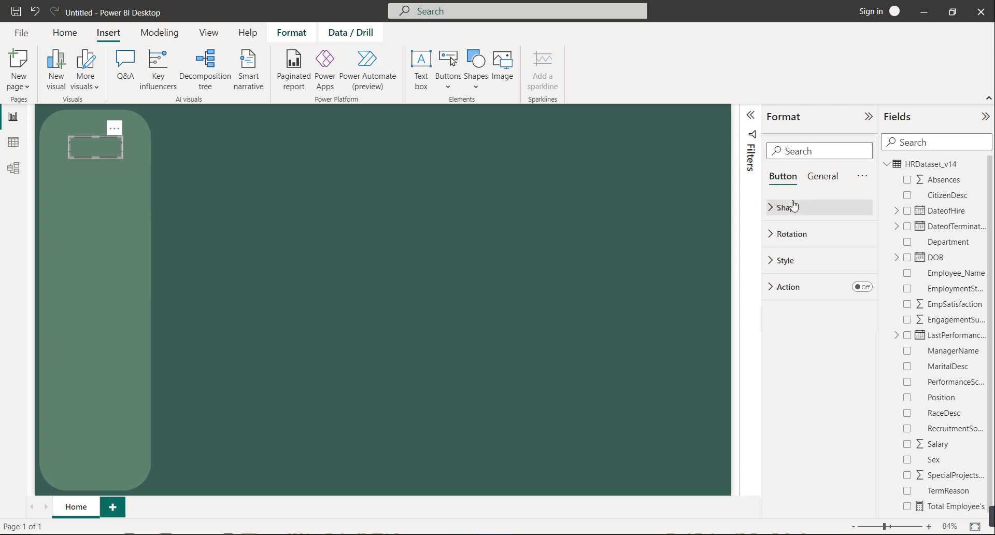
{"action": "left_click", "coordinate": [795, 208]}
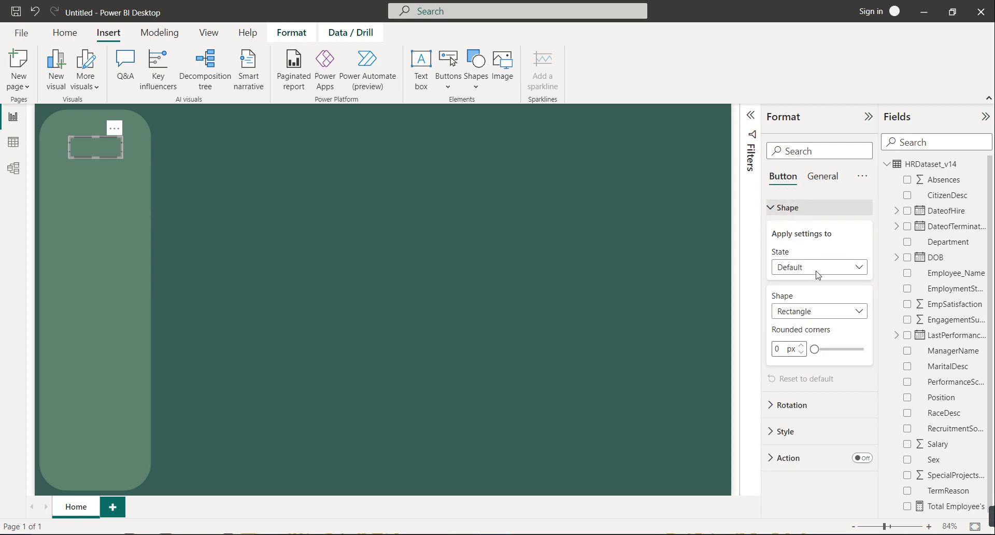
{"action": "left_click", "coordinate": [826, 313]}
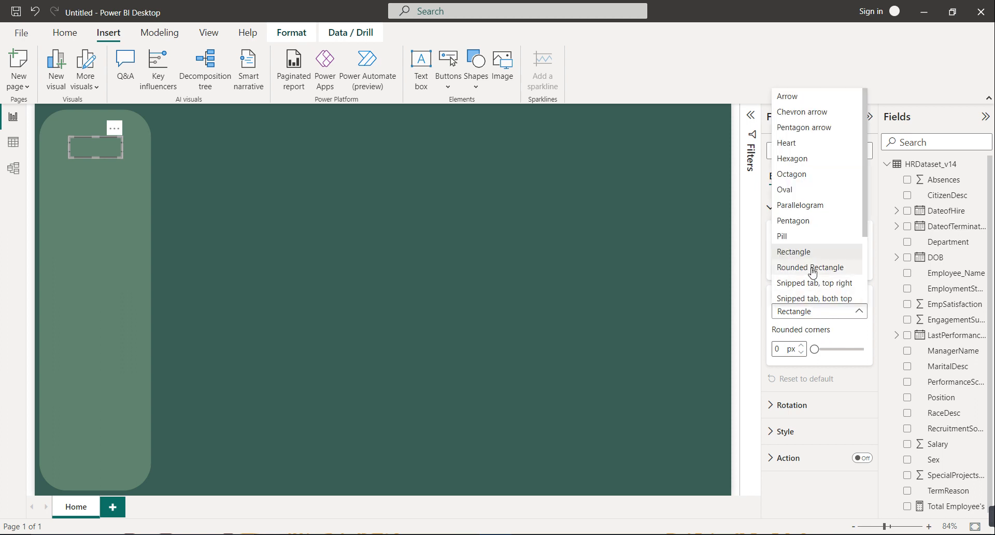
{"action": "left_click", "coordinate": [812, 306]}
{"action": "left_click_drag", "start_coordinate": [832, 351], "coordinate": [829, 351]}
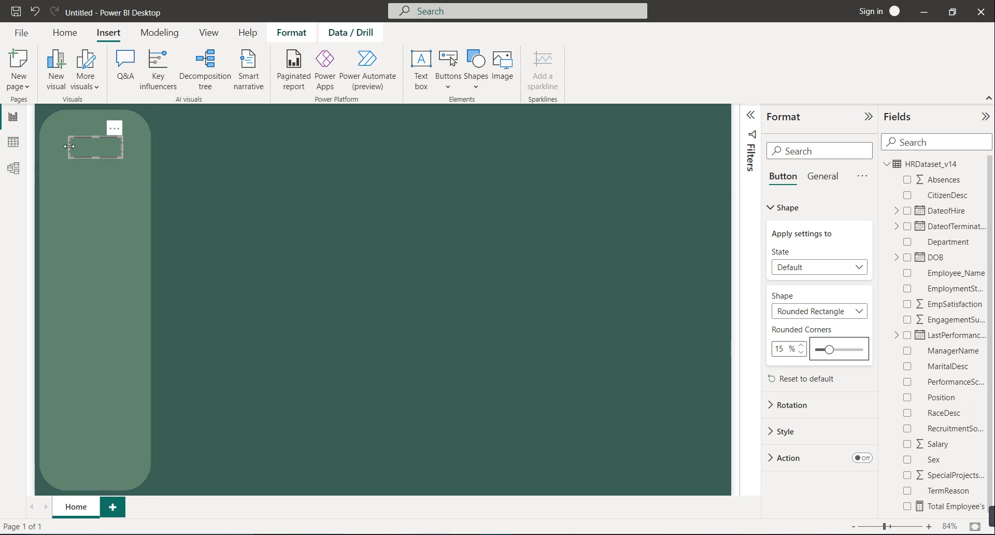
Add the text HOME to the button, formatted bold and white.
{"action": "left_click", "coordinate": [798, 435]}
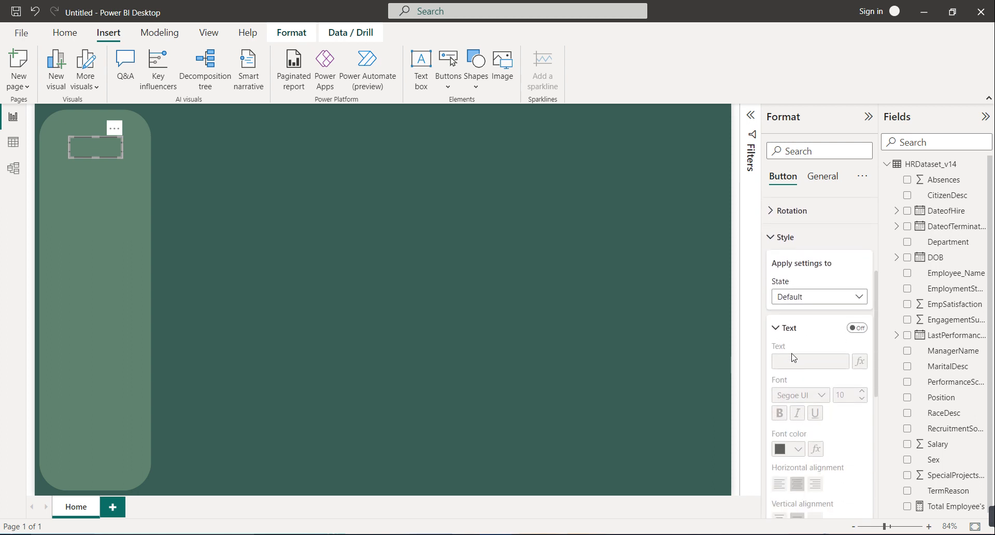
{"action": "left_click", "coordinate": [858, 331]}
{"action": "left_click", "coordinate": [806, 362]}
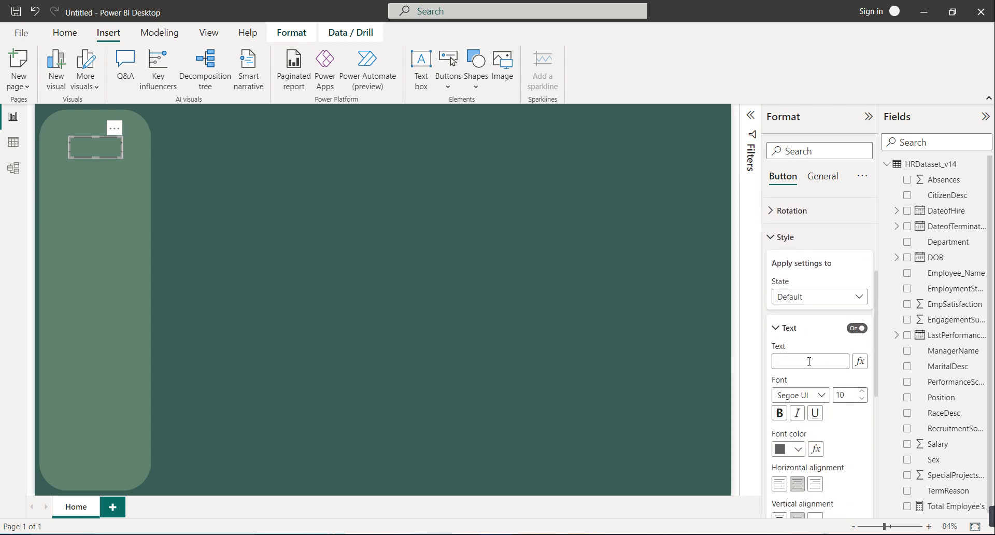
{"action": "type", "text": "HOME"}
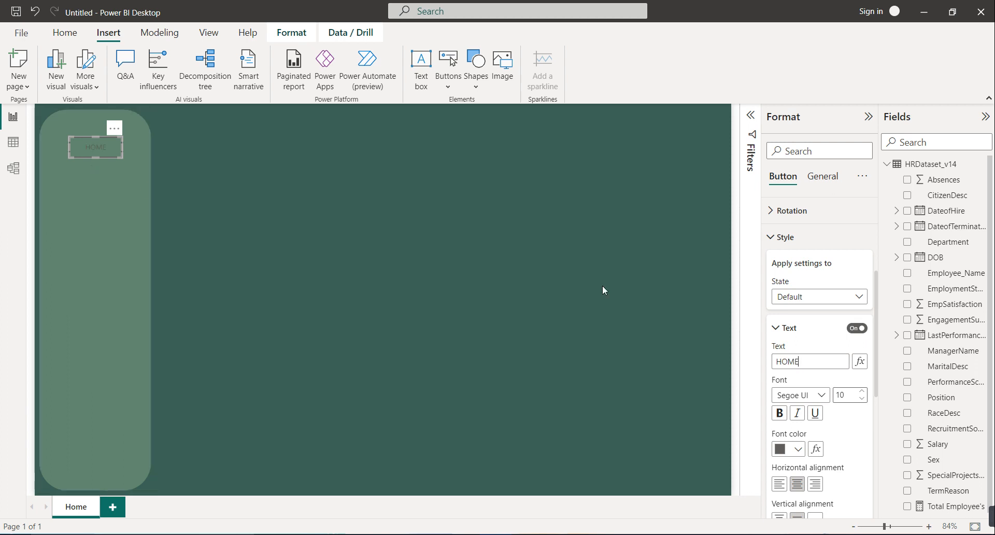
{"action": "left_click", "coordinate": [779, 413]}
{"action": "left_click", "coordinate": [798, 449]}
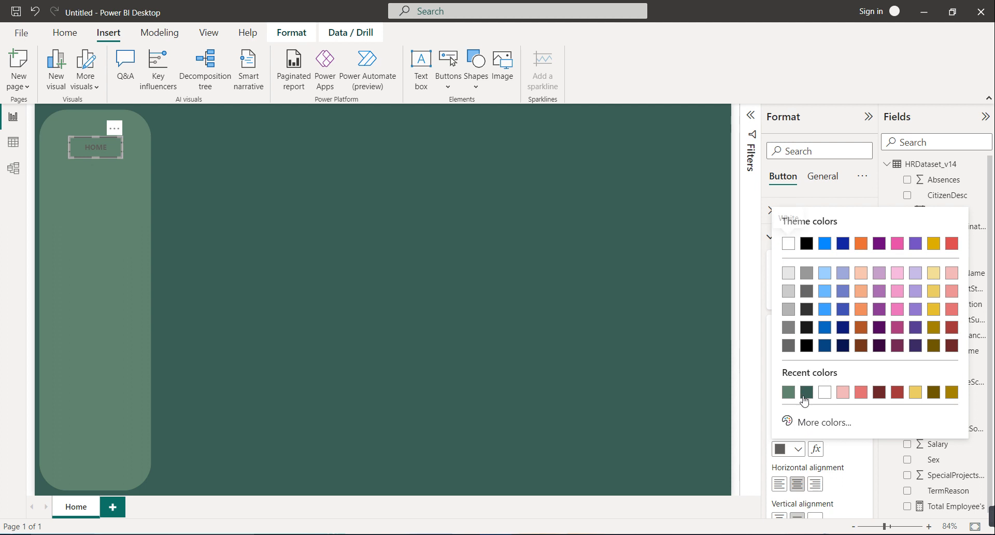
{"action": "left_click", "coordinate": [822, 394]}
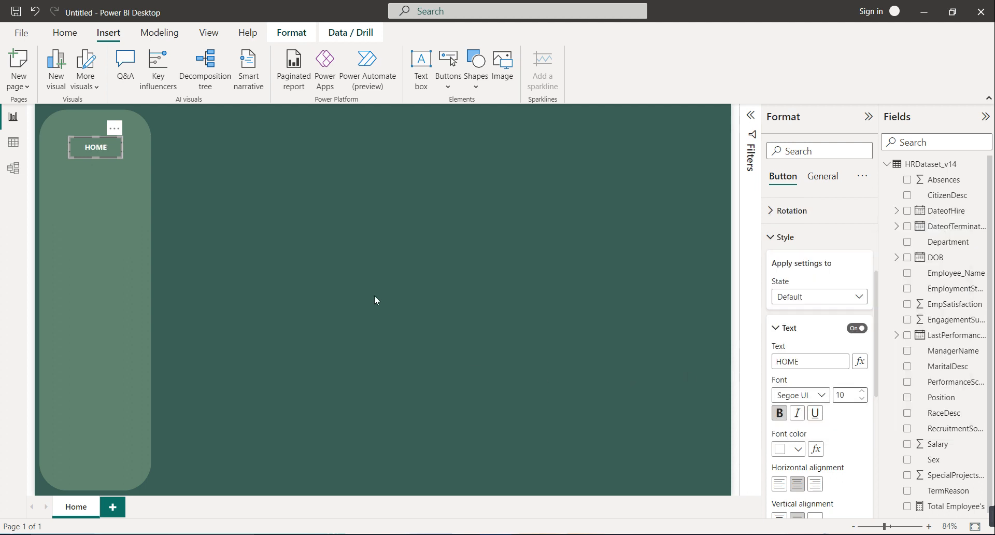
Enlarge the HOME button, centre it in the side panel and place a copy of it directly below.
{"action": "left_click_drag", "start_coordinate": [71, 153], "coordinate": [97, 153]}
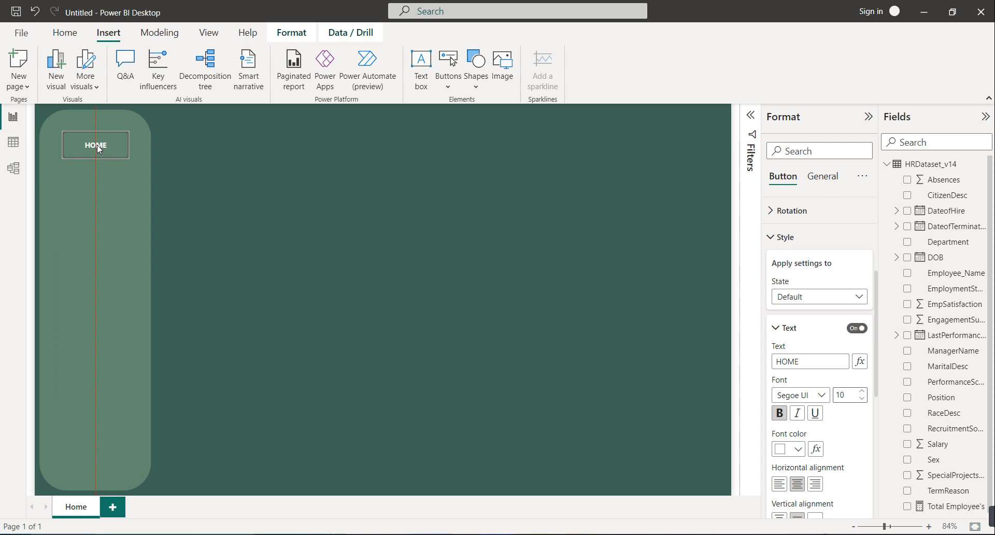
{"action": "left_click_drag", "start_coordinate": [95, 149], "coordinate": [98, 149]}
{"action": "key", "text": "ctrl+c"}
{"action": "key", "text": "ctrl+v"}
{"action": "left_click_drag", "start_coordinate": [97, 147], "coordinate": [89, 180]}
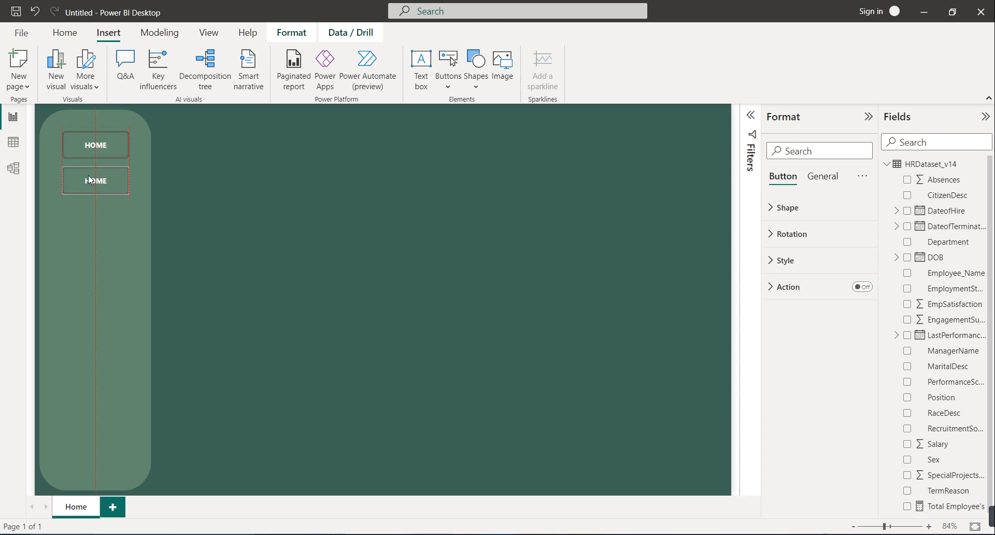
{"action": "left_click_drag", "start_coordinate": [89, 180], "coordinate": [89, 180]}
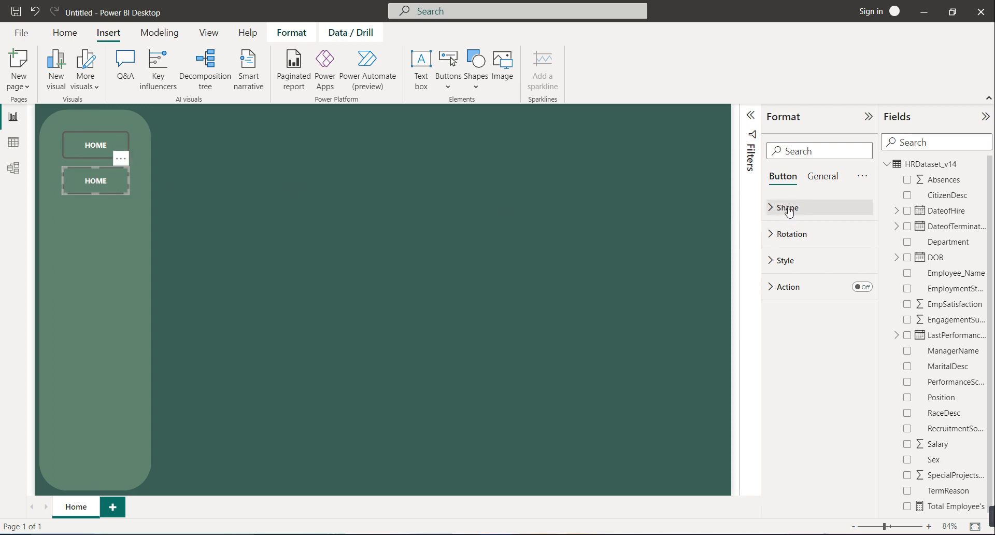
Label the second button Total Employee's.
{"action": "left_click", "coordinate": [790, 266]}
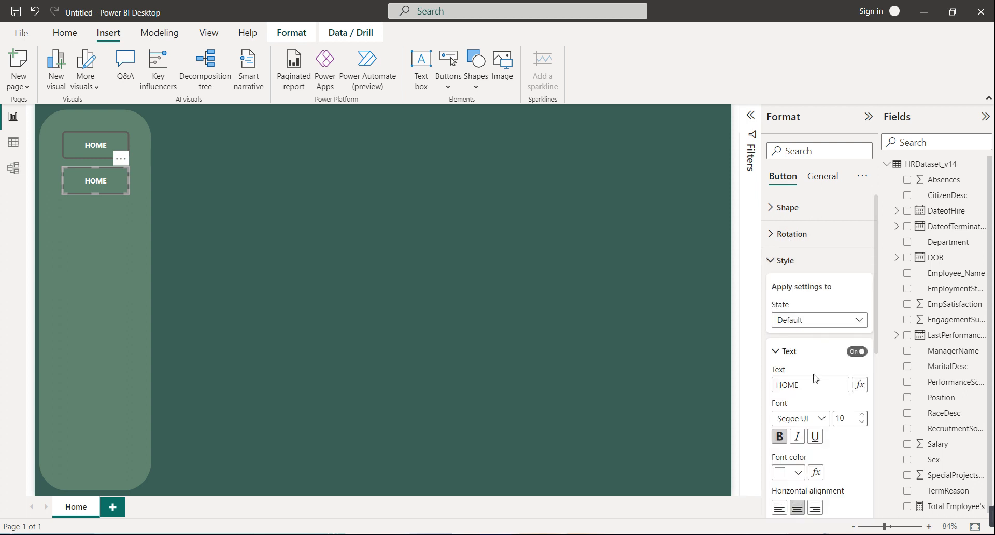
{"action": "left_click_drag", "start_coordinate": [813, 385], "coordinate": [772, 386]}
{"action": "type", "text": "Emp"}
{"action": "key", "text": "BackSpace"}
{"action": "key", "text": "BackSpace"}
{"action": "key", "text": "BackSpace"}
{"action": "type", "text": "Total Employee's"}
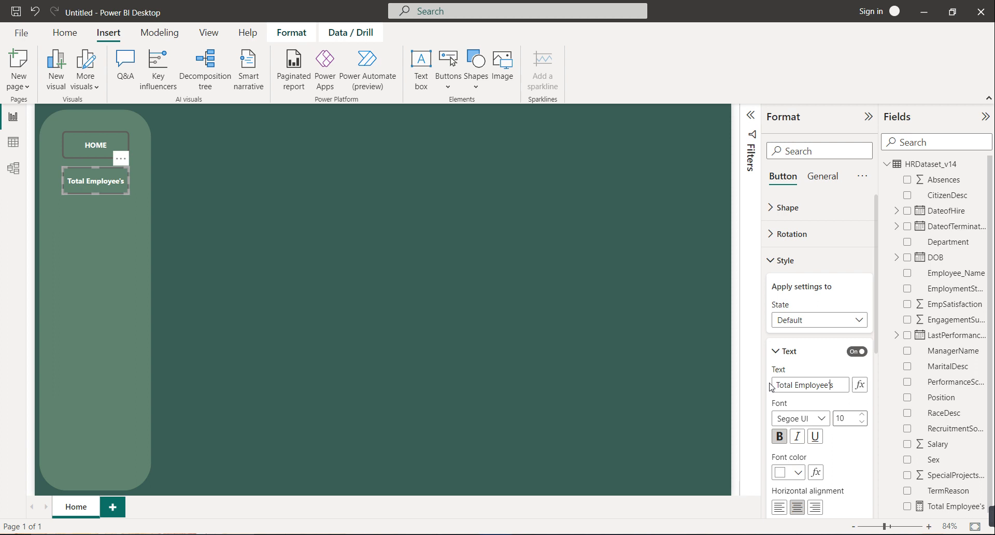
Replace the second button's text with Employee Analysis.
{"action": "key", "text": "BackSpace"}
{"action": "key", "text": "BackSpace"}
{"action": "key", "text": "BackSpace"}
{"action": "key", "text": "BackSpace"}
{"action": "key", "text": "BackSpace"}
{"action": "key", "text": "BackSpace"}
{"action": "key", "text": "BackSpace"}
{"action": "key", "text": "BackSpace"}
{"action": "key", "text": "BackSpace"}
{"action": "key", "text": "BackSpace"}
{"action": "key", "text": "BackSpace"}
{"action": "key", "text": "BackSpace"}
{"action": "key", "text": "BackSpace"}
{"action": "key", "text": "BackSpace"}
{"action": "key", "text": "BackSpace"}
{"action": "key", "text": "BackSpace"}
{"action": "type", "text": "Employee Anal"}
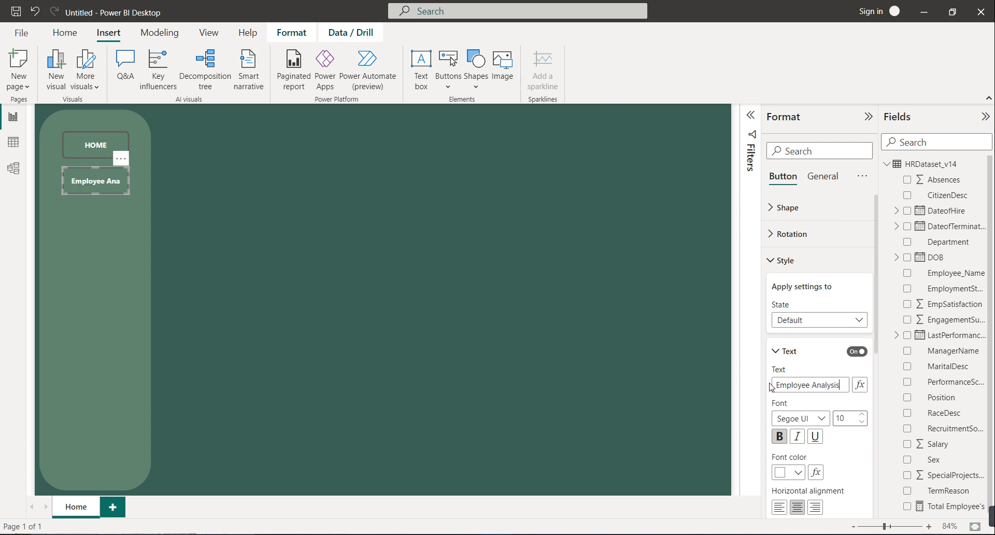
{"action": "type", "text": "ysis"}
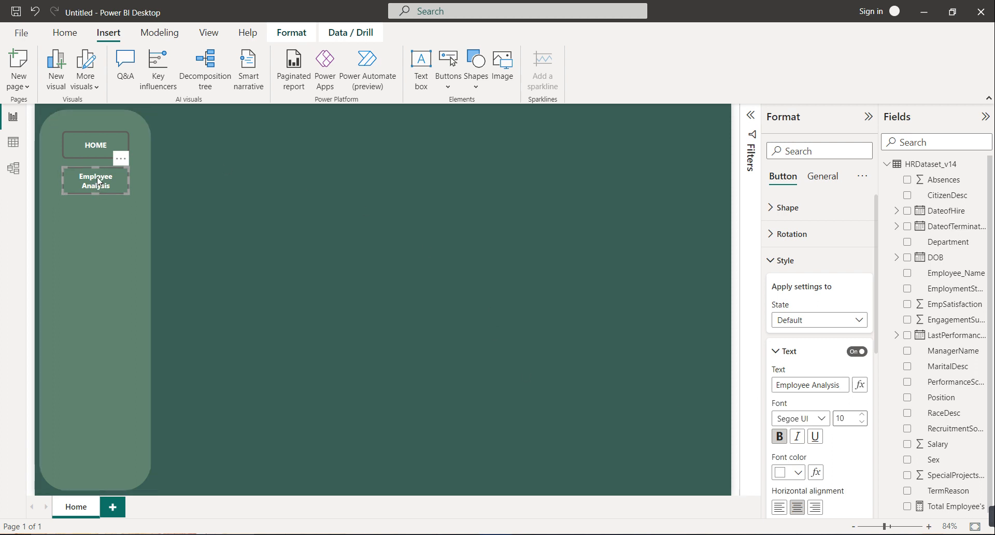
Duplicate the Employee Analysis button and align the copy directly below it.
{"action": "key", "text": "ctrl+c"}
{"action": "key", "text": "ctrl+v"}
{"action": "left_click_drag", "start_coordinate": [99, 181], "coordinate": [102, 218]}
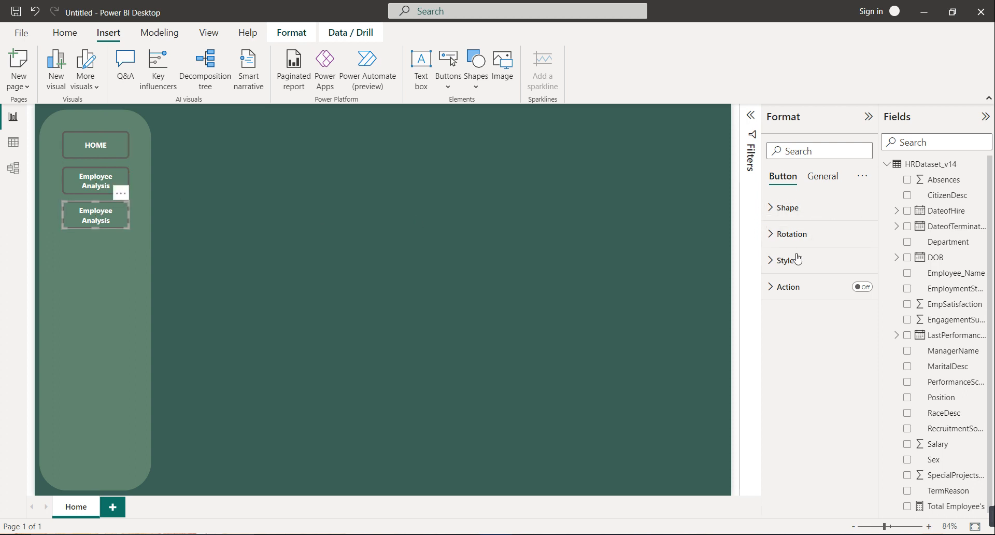
Set the third button's text to Salary & Satisfaction Analysis and increase its height to fit the whole label.
{"action": "left_click", "coordinate": [793, 259]}
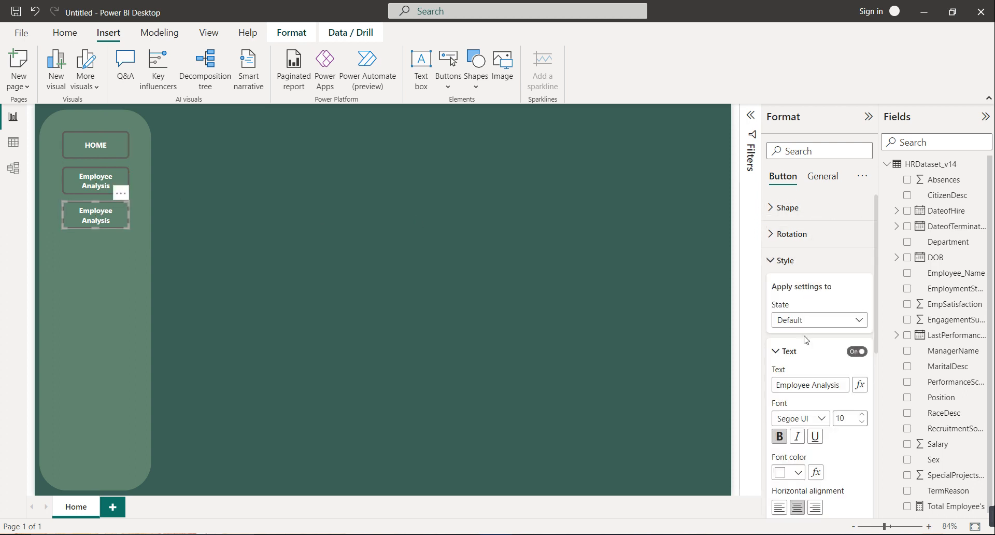
{"action": "left_click", "coordinate": [814, 388]}
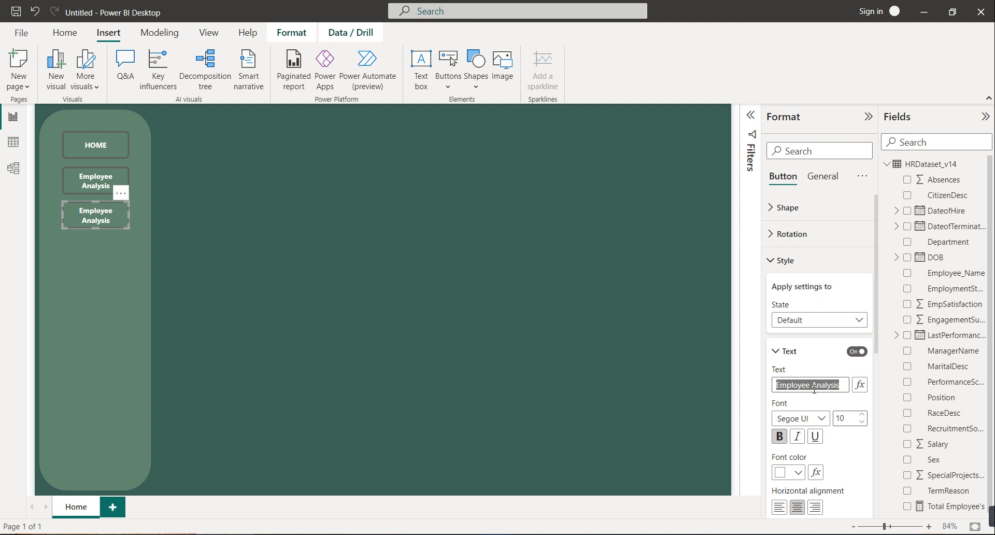
{"action": "type", "text": "Sala"}
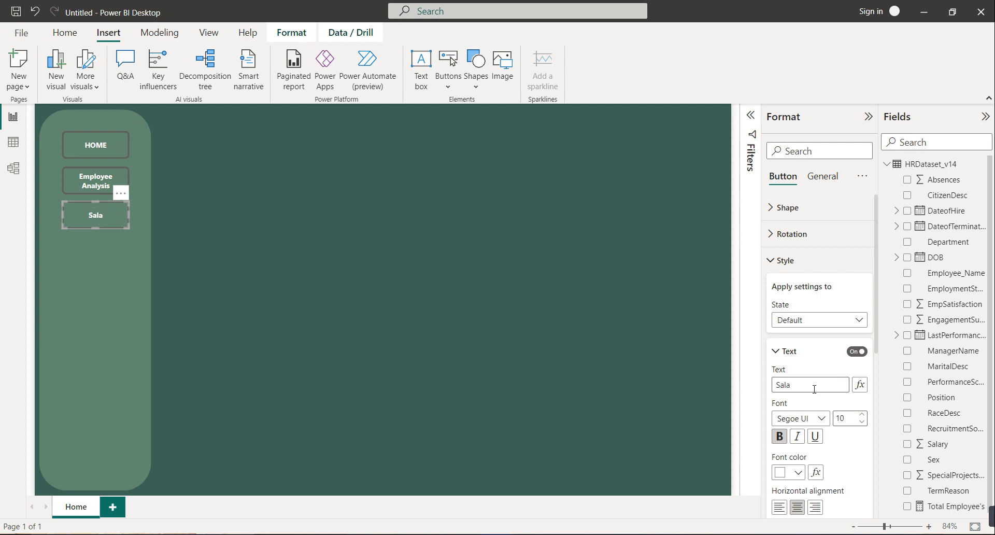
{"action": "type", "text": "ry An"}
{"action": "key", "text": "BackSpace"}
{"action": "type", "text": "& Satisfaction Analysis"}
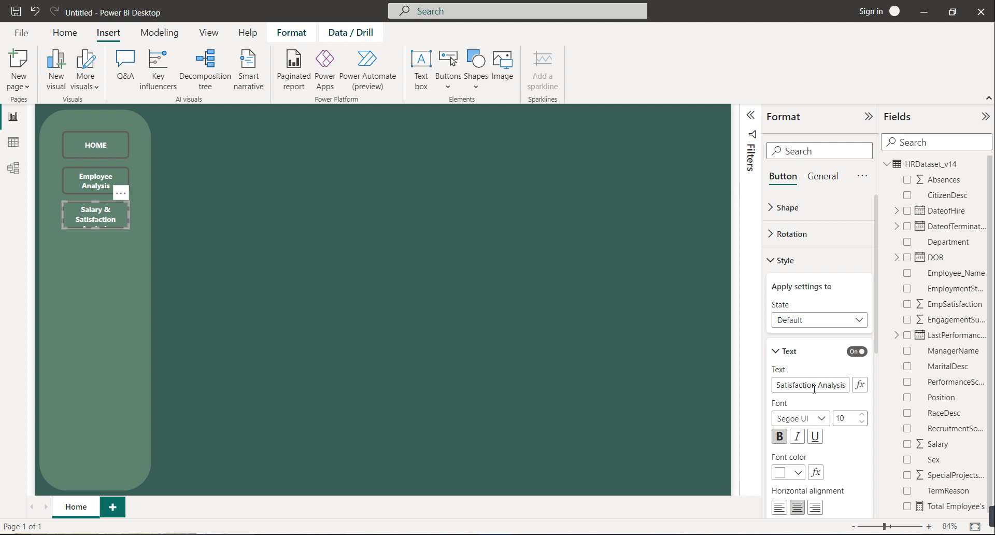
{"action": "left_click_drag", "start_coordinate": [96, 229], "coordinate": [98, 238]}
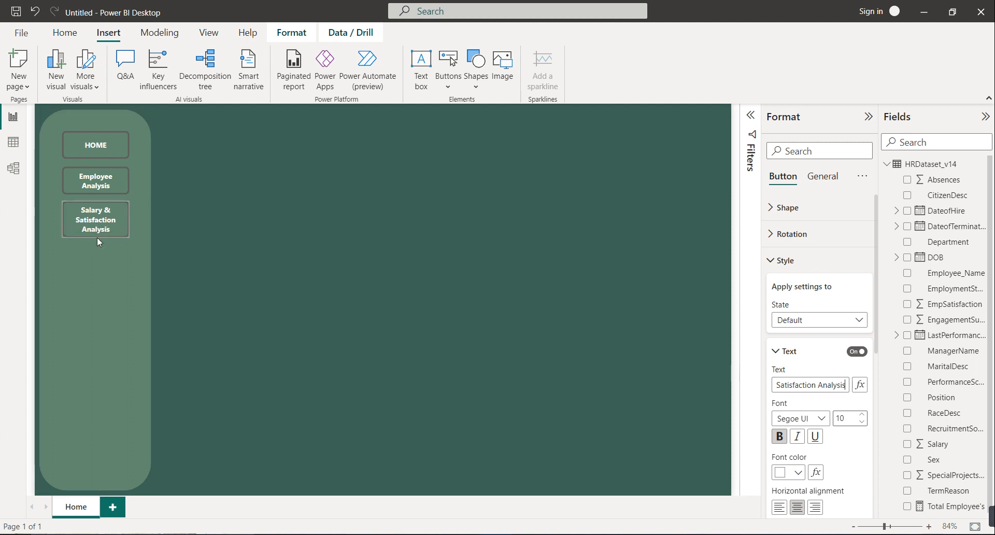
Duplicate the Employee Analysis button, place the copy below Salary & Satisfaction Analysis and label it Employee Details.
{"action": "left_click", "coordinate": [92, 185]}
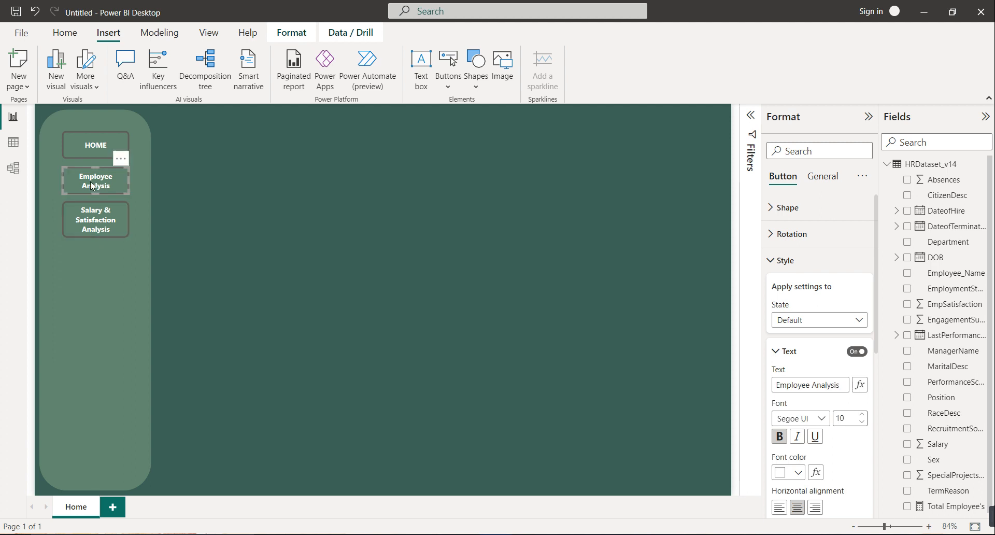
{"action": "key", "text": "ctrl+c"}
{"action": "key", "text": "ctrl+v"}
{"action": "left_click_drag", "start_coordinate": [93, 214], "coordinate": [89, 263]}
{"action": "left_click", "coordinate": [784, 261]}
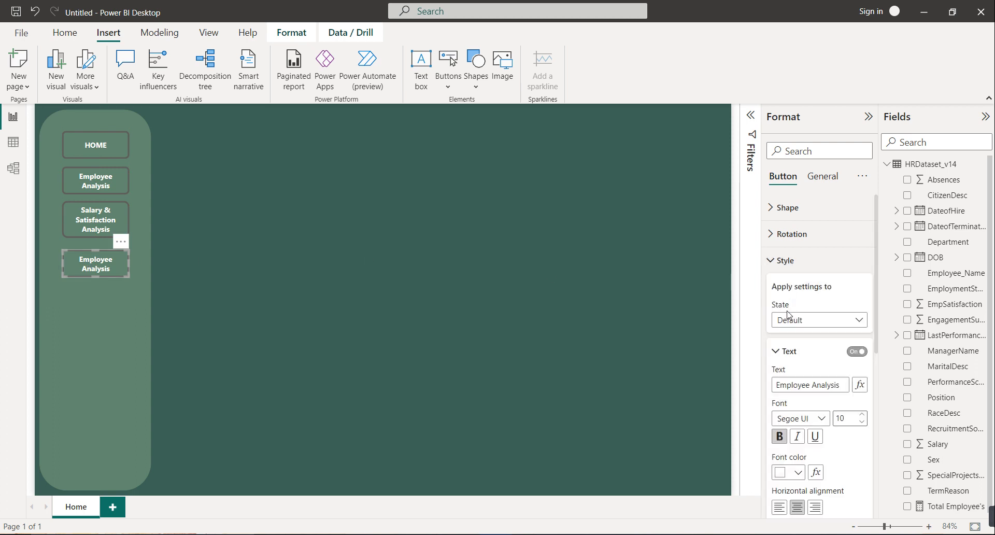
{"action": "left_click", "coordinate": [809, 386]}
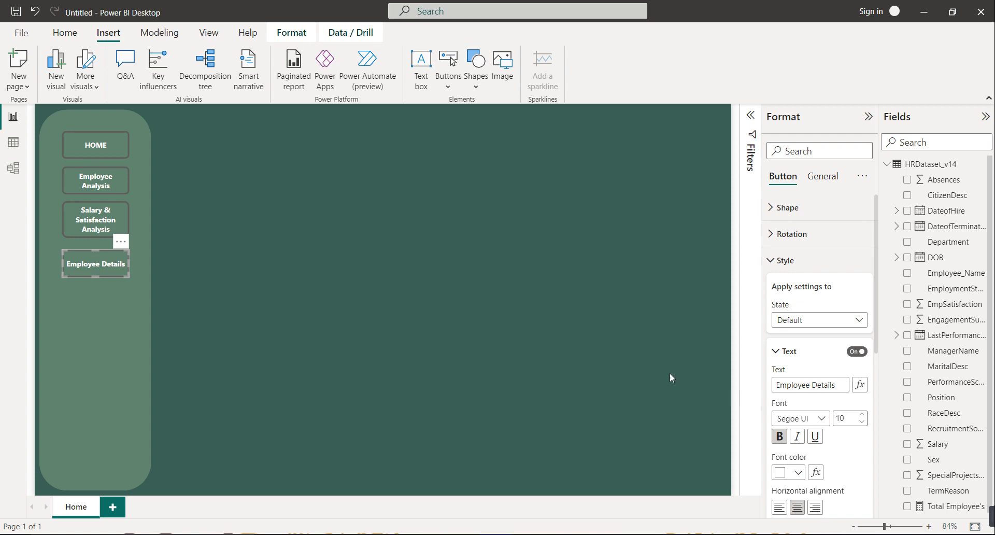
Add a new slicer visual to the Home page using the Sex field.
{"action": "left_click", "coordinate": [60, 315]}
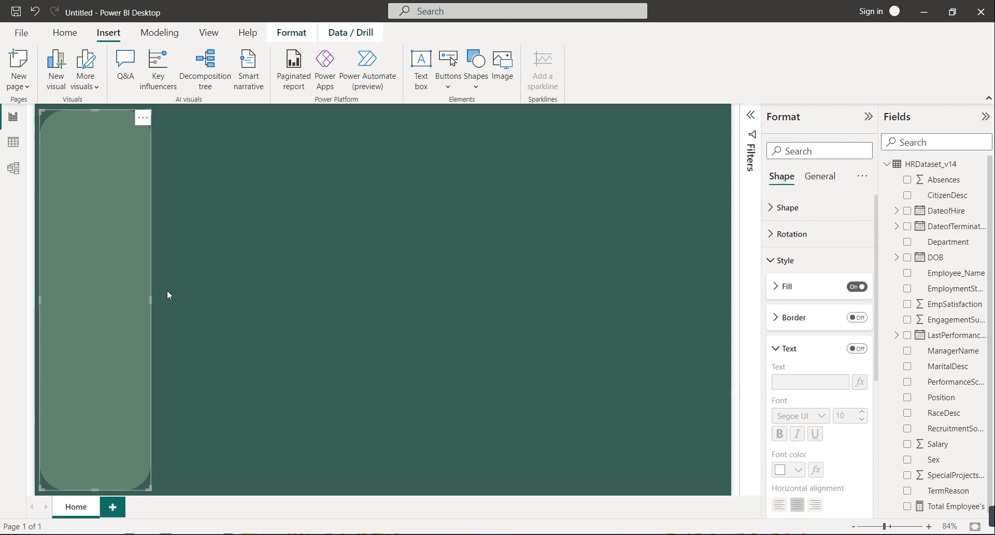
{"action": "left_click", "coordinate": [185, 288]}
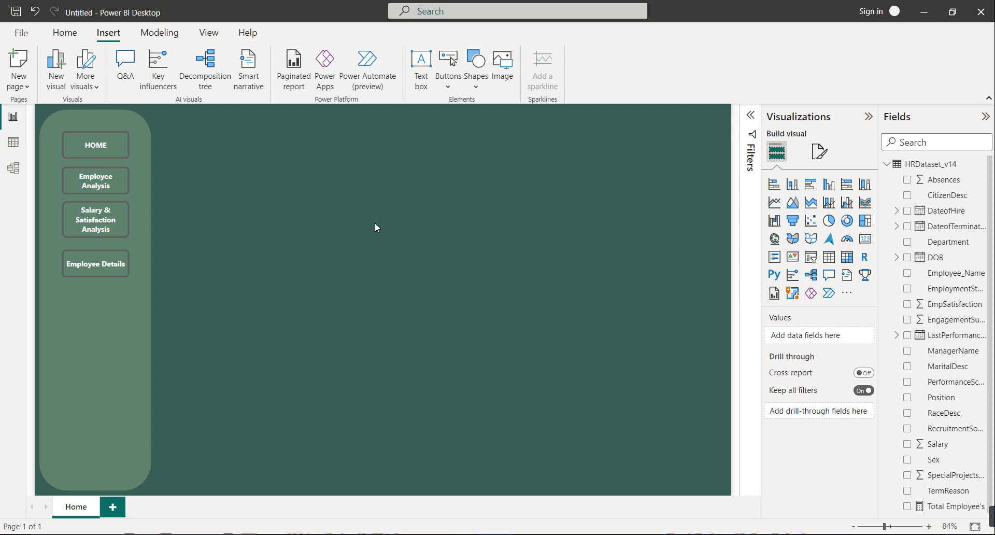
{"action": "left_click", "coordinate": [811, 256]}
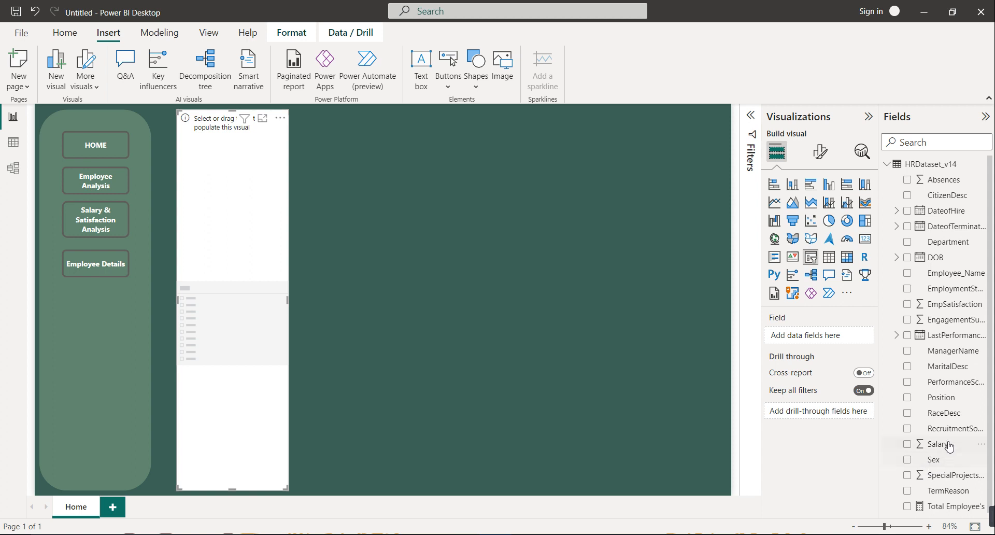
{"action": "left_click_drag", "start_coordinate": [944, 462], "coordinate": [830, 338]}
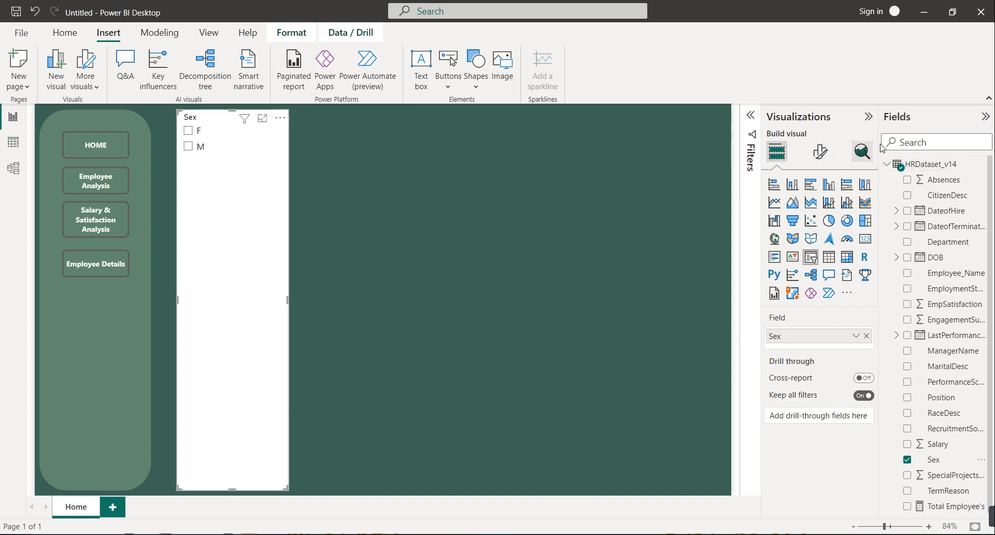
Change the Sex slicer's style to Dropdown, shrink its height and place it in the side panel below the Employee Details button.
{"action": "left_click", "coordinate": [820, 151]}
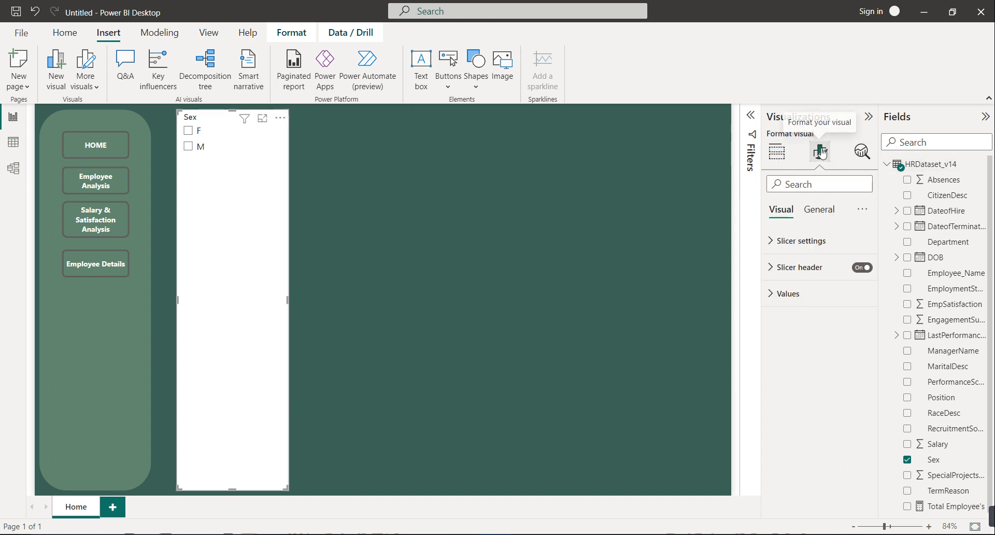
{"action": "left_click", "coordinate": [809, 241]}
{"action": "left_click", "coordinate": [865, 307]}
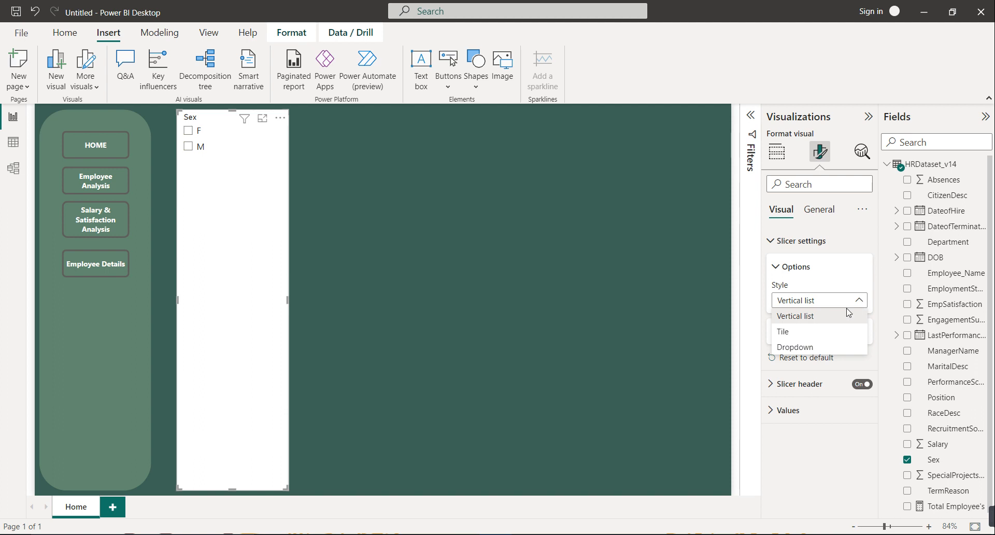
{"action": "left_click", "coordinate": [803, 347]}
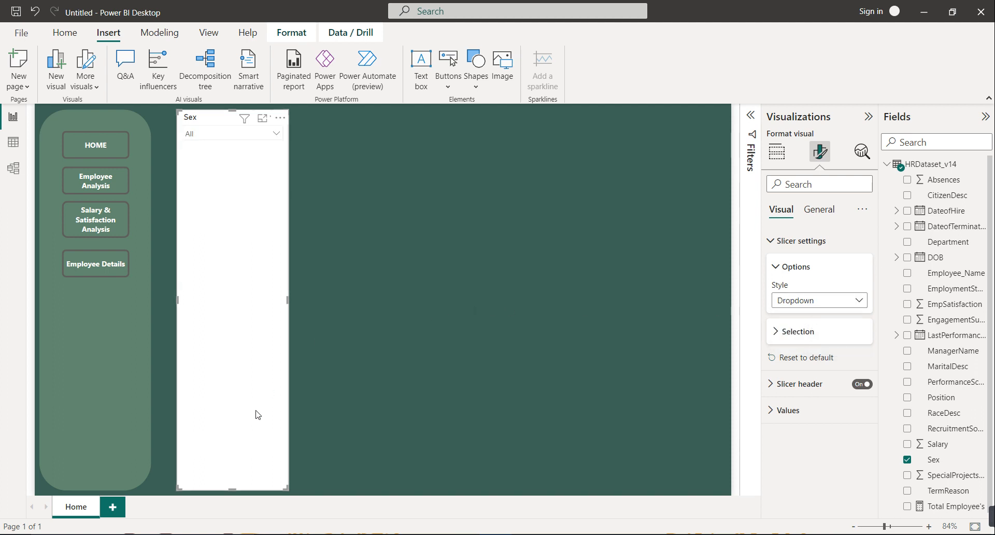
{"action": "left_click_drag", "start_coordinate": [233, 489], "coordinate": [86, 310]}
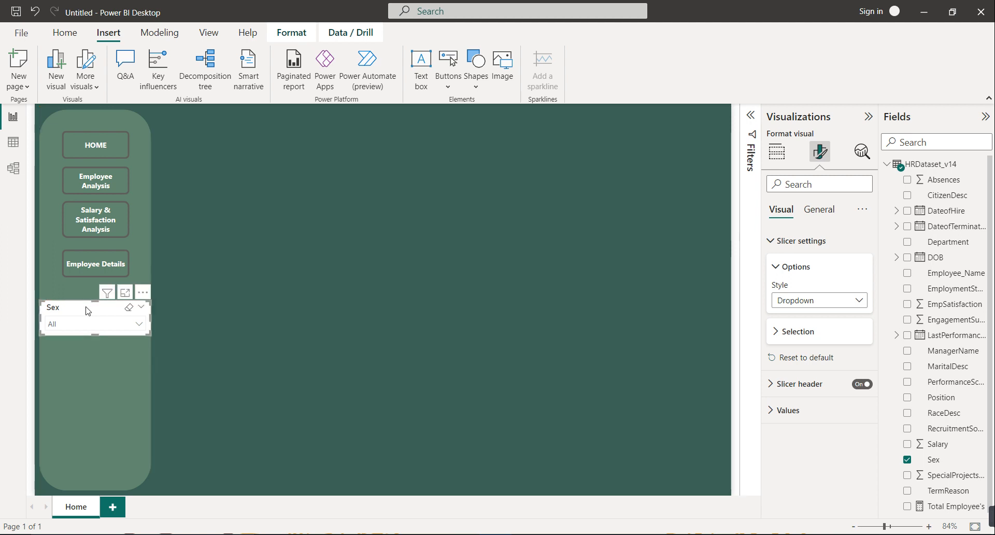
Duplicate the Sex slicer, replace the copy's field with Department and place it in the side panel just below the Sex slicer.
{"action": "key", "text": "ctrl+v"}
{"action": "left_click_drag", "start_coordinate": [88, 314], "coordinate": [86, 433]}
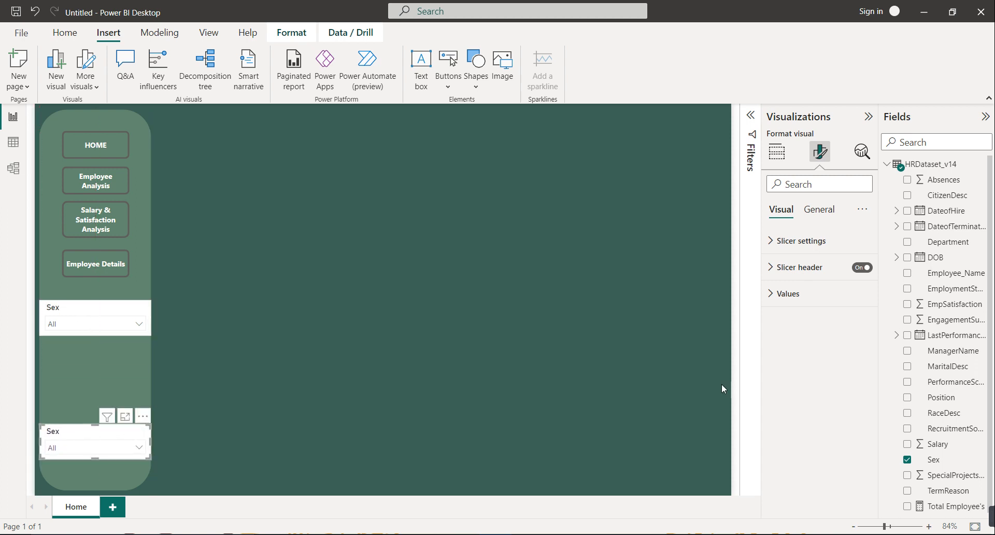
{"action": "left_click", "coordinate": [777, 151]}
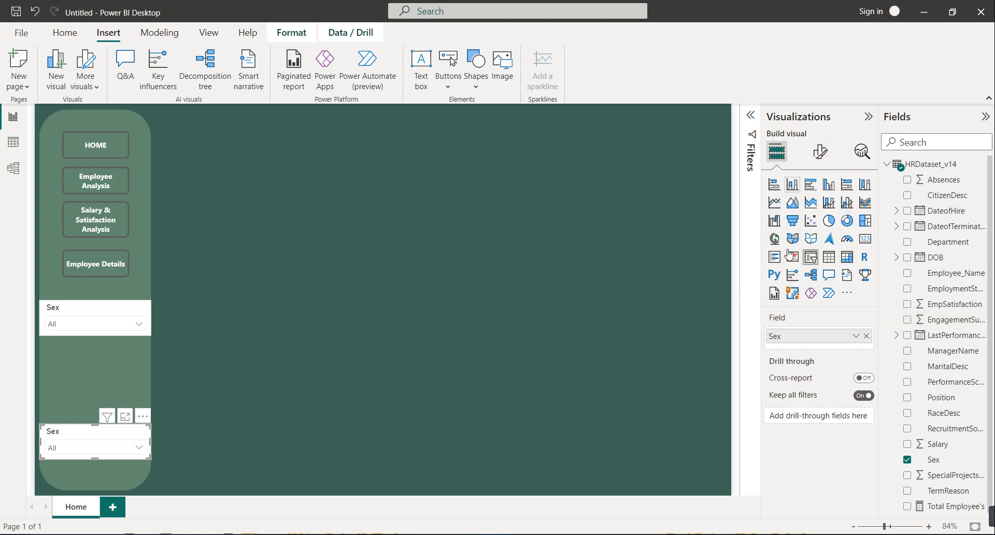
{"action": "left_click", "coordinate": [867, 335]}
{"action": "left_click_drag", "start_coordinate": [933, 245], "coordinate": [823, 332]}
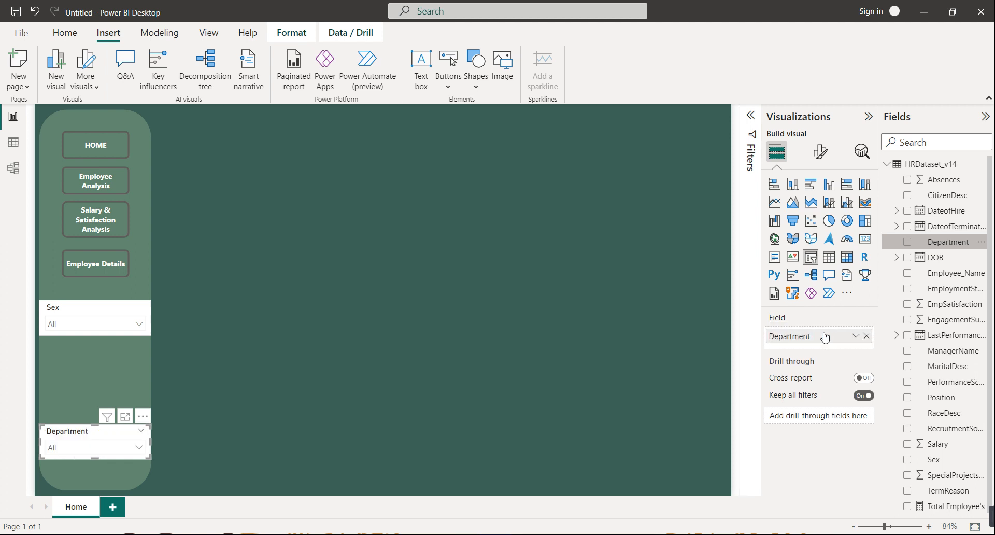
{"action": "left_click_drag", "start_coordinate": [100, 434], "coordinate": [99, 366]}
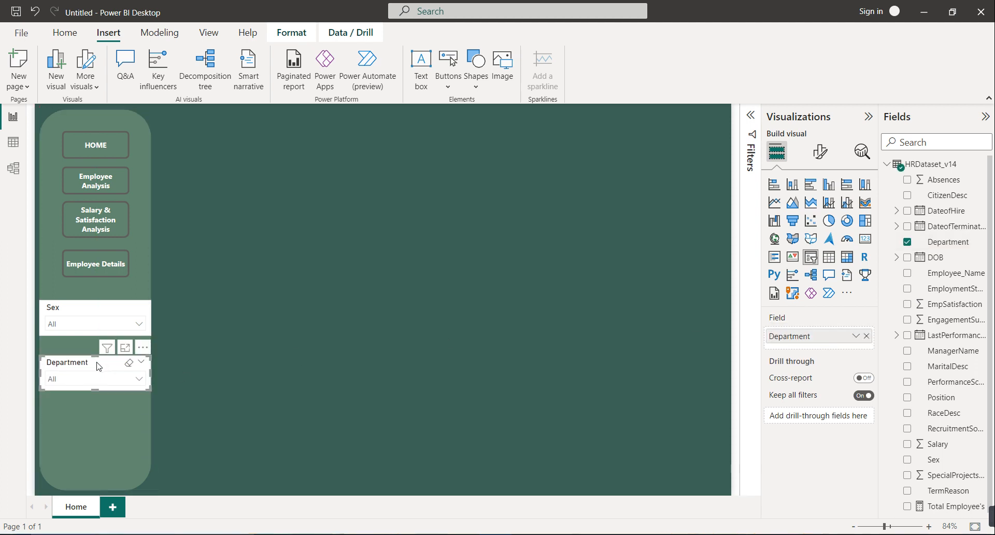
Duplicate the Department slicer, place the copy below it and replace its field with Position.
{"action": "key", "text": "ctrl+c"}
{"action": "key", "text": "ctrl+v"}
{"action": "left_click_drag", "start_coordinate": [102, 370], "coordinate": [100, 420]}
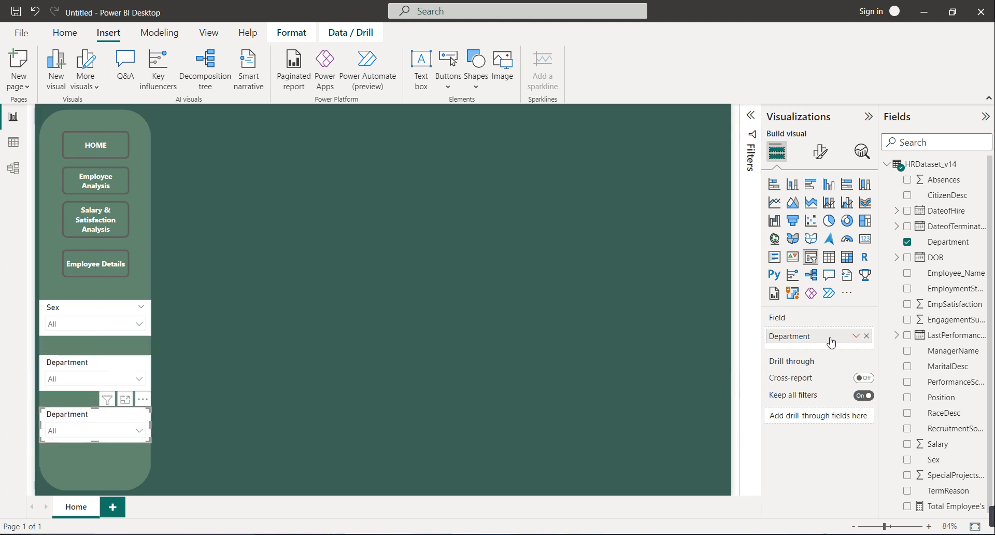
{"action": "left_click", "coordinate": [867, 336]}
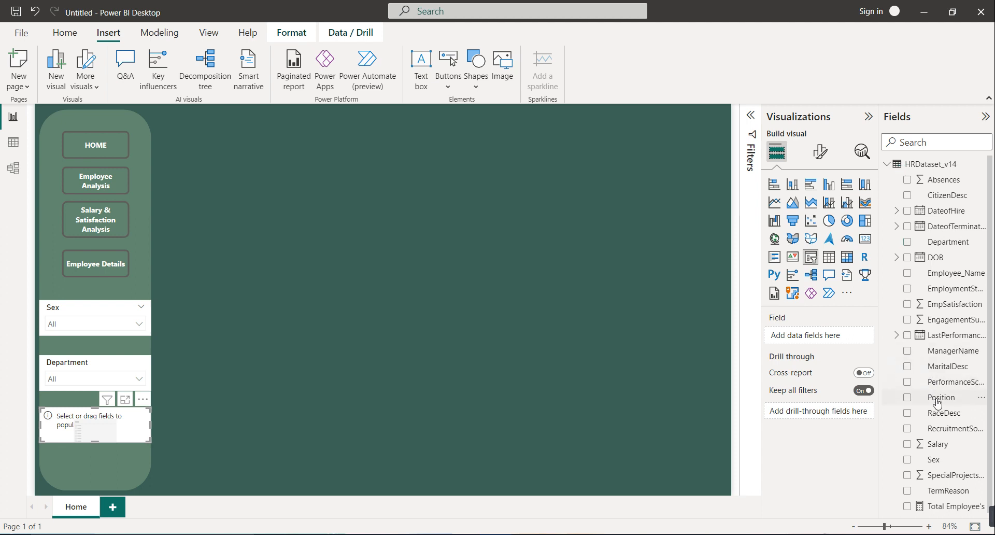
{"action": "left_click_drag", "start_coordinate": [906, 399], "coordinate": [835, 340]}
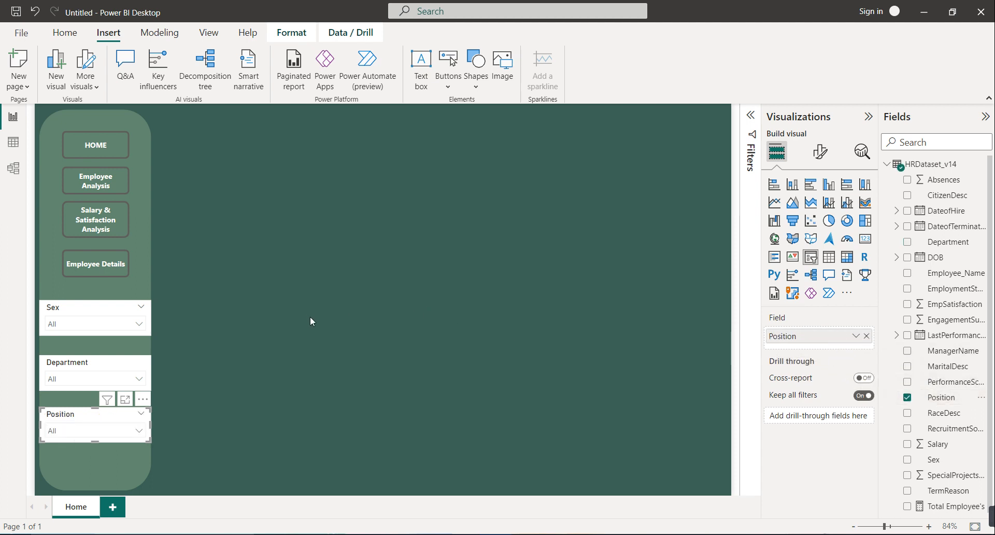
Turn off the background effect of the Sex slicer.
{"action": "left_click", "coordinate": [85, 312]}
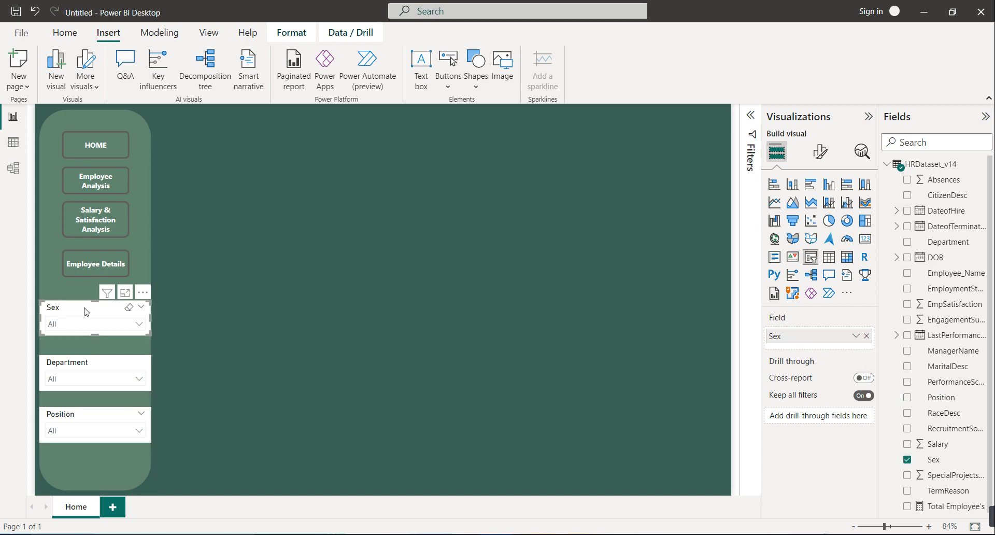
{"action": "left_click", "coordinate": [829, 156]}
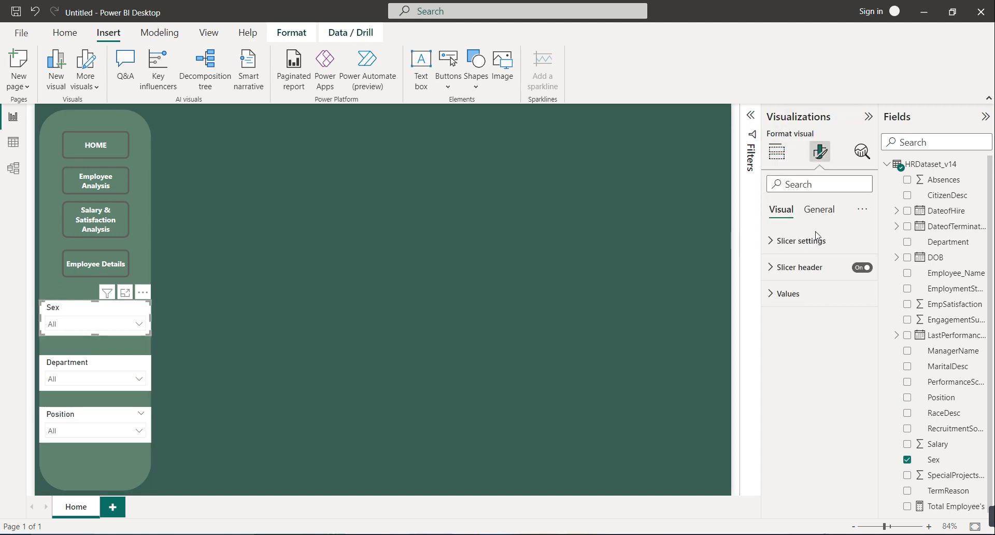
{"action": "left_click", "coordinate": [815, 212]}
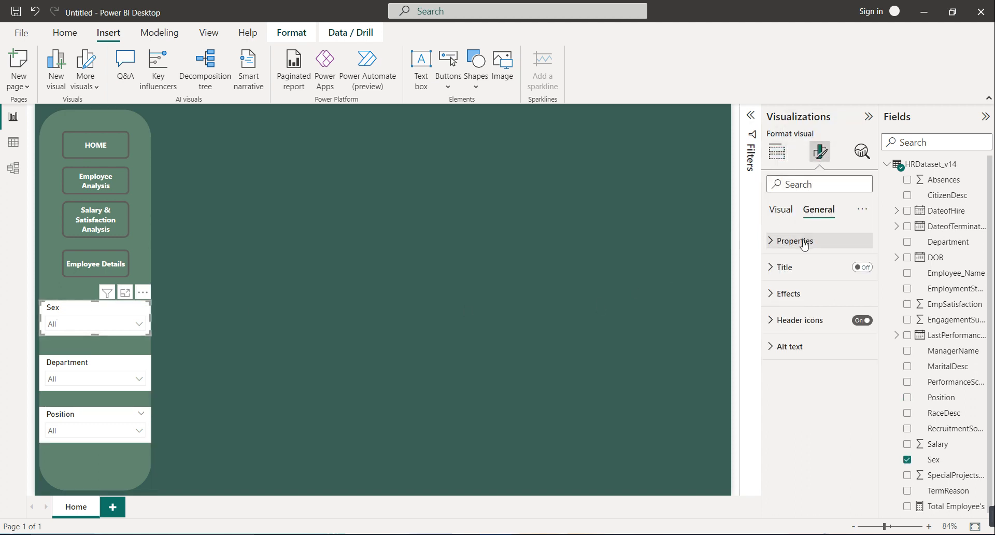
{"action": "left_click", "coordinate": [807, 294]}
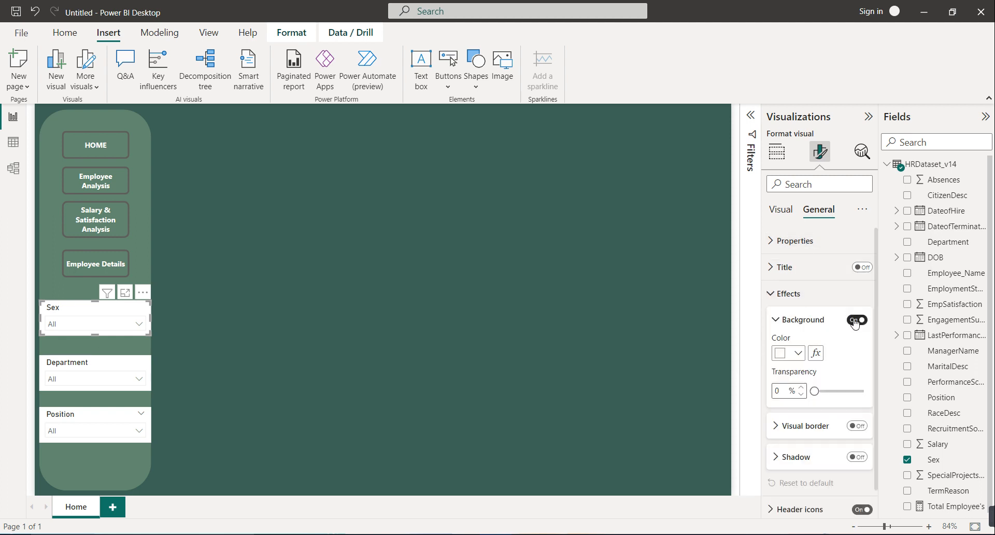
{"action": "left_click", "coordinate": [857, 320]}
{"action": "left_click", "coordinate": [800, 267]}
{"action": "left_click", "coordinate": [801, 267]}
Set the Sex slicer's header font color to white (#ffffff).
{"action": "left_click", "coordinate": [780, 212]}
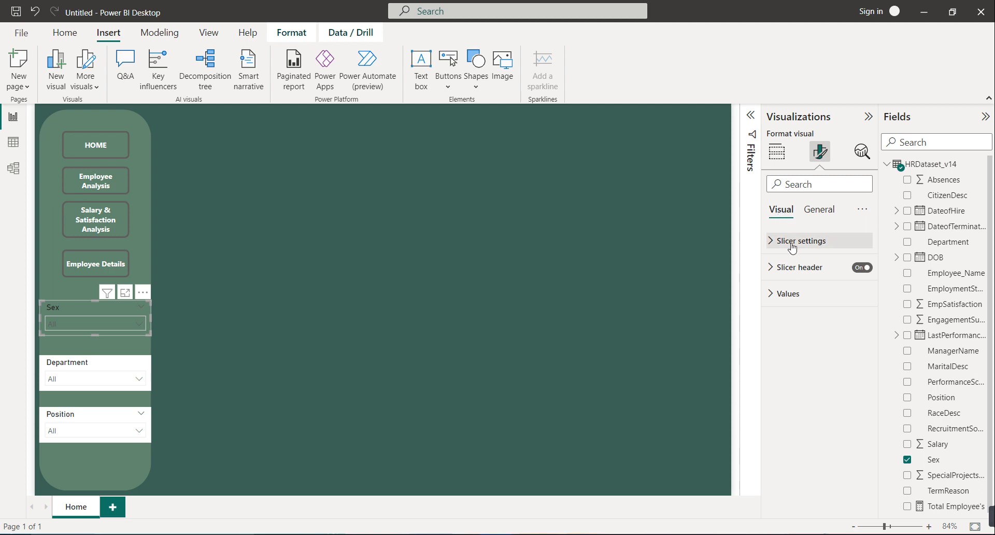
{"action": "left_click", "coordinate": [800, 268]}
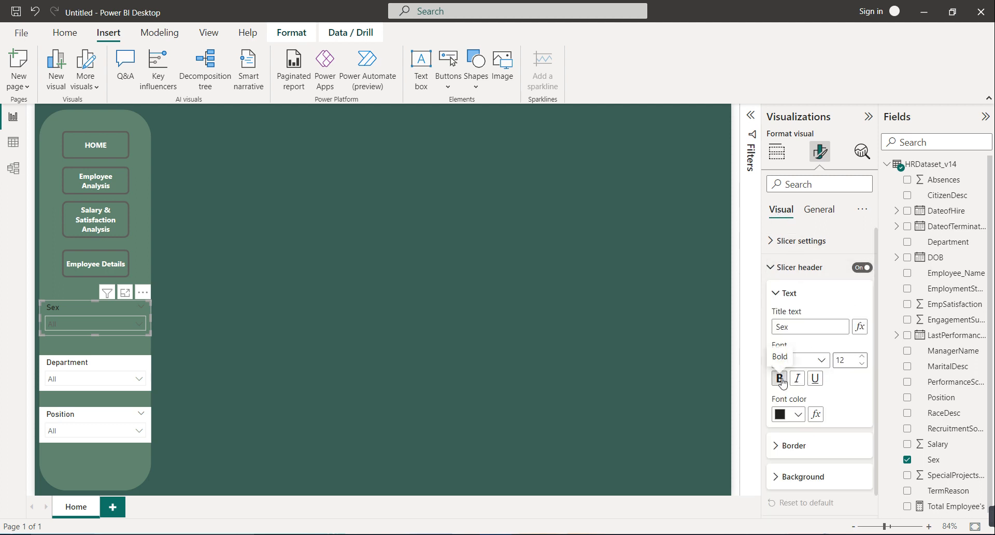
{"action": "left_click", "coordinate": [798, 414]}
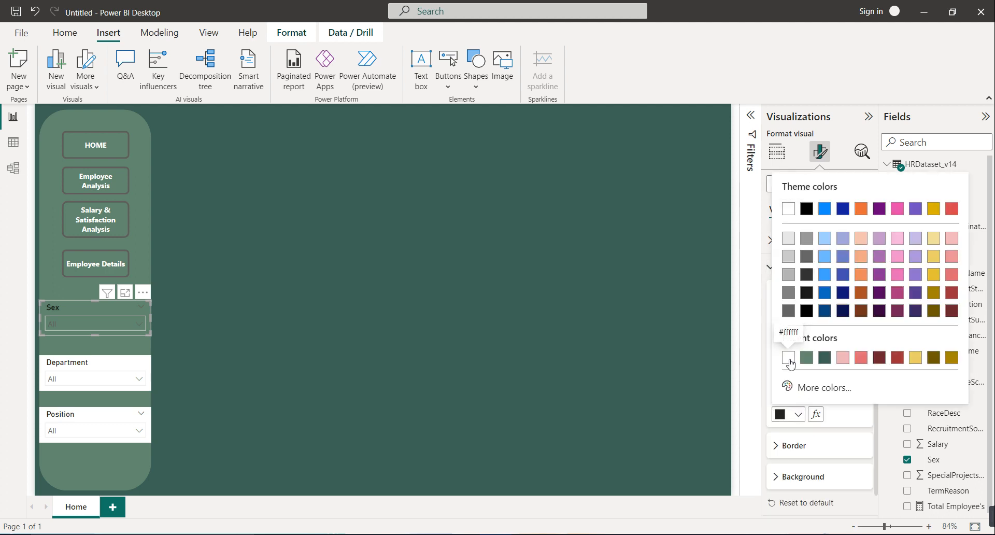
{"action": "left_click", "coordinate": [789, 358]}
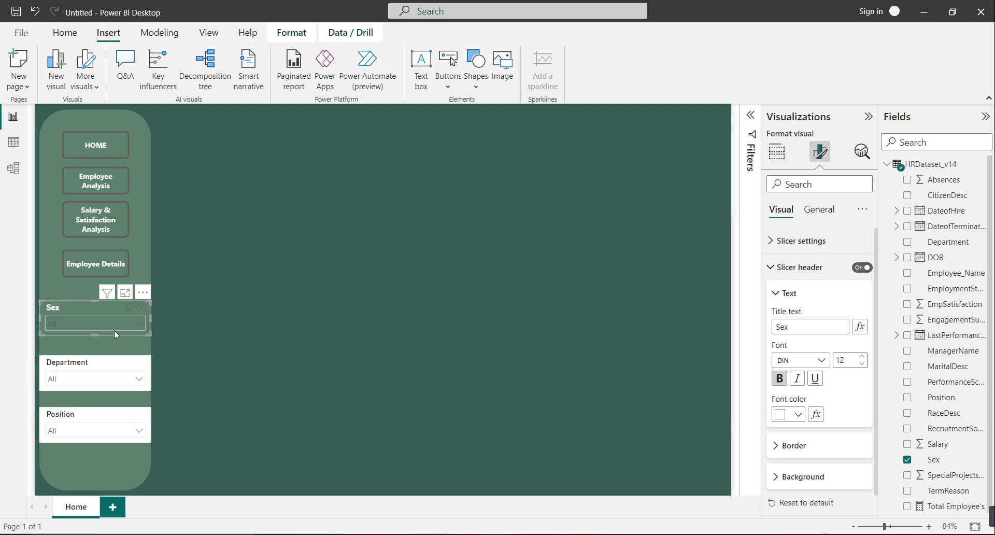
Set the font color of the Sex slicer's values to black.
{"action": "scroll", "coordinate": [816, 457], "scroll_direction": "down", "scroll_amount": 1}
{"action": "scroll", "coordinate": [804, 488], "scroll_direction": "down", "scroll_amount": 6}
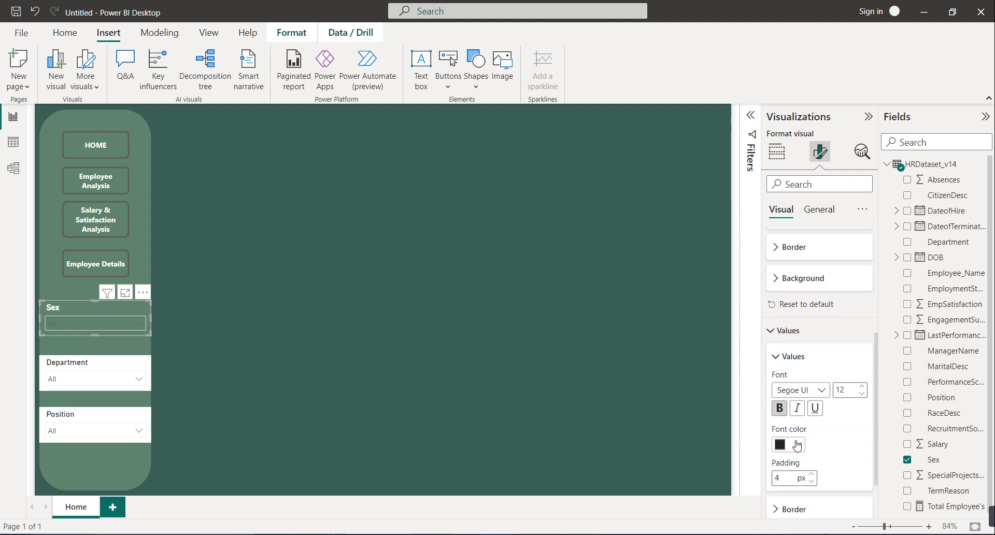
{"action": "left_click", "coordinate": [798, 444]}
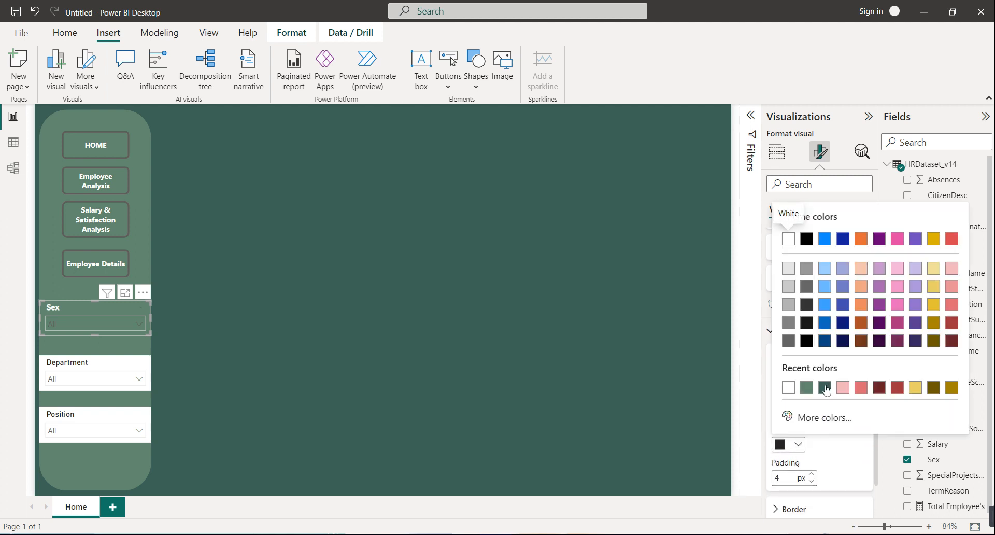
{"action": "left_click", "coordinate": [806, 340]}
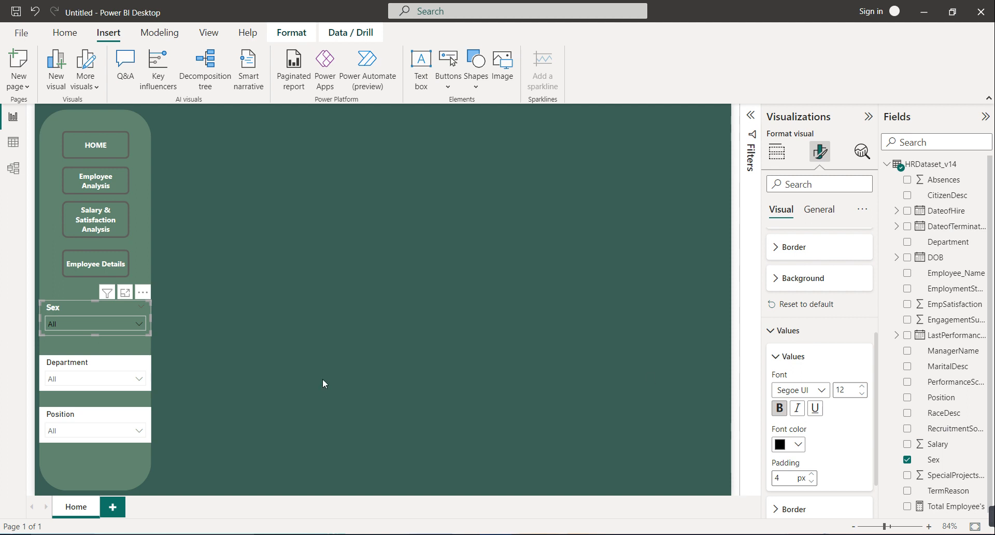
{"action": "left_click", "coordinate": [388, 281]}
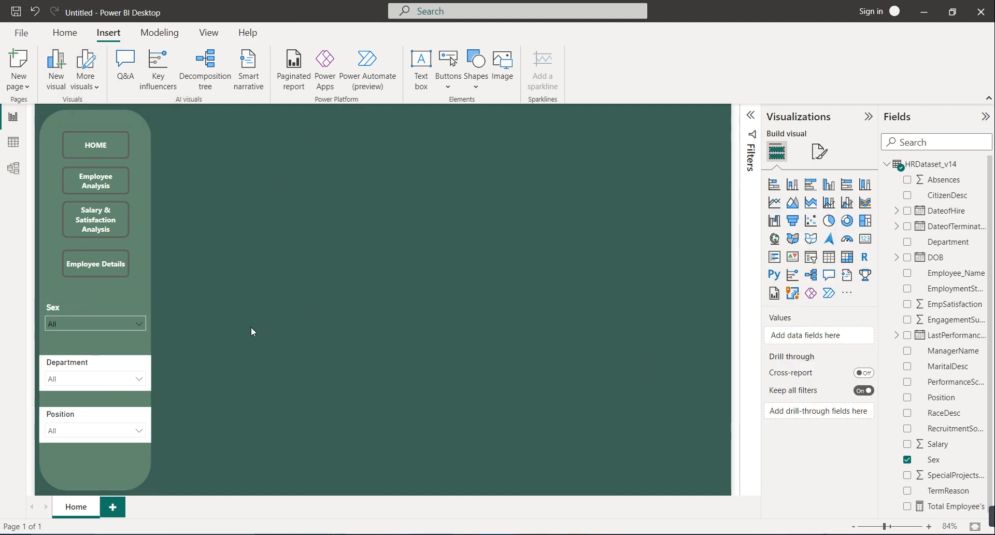
Copy the Sex slicer's formatting onto the Department slicer with Format Painter.
{"action": "left_click", "coordinate": [74, 304]}
{"action": "left_click", "coordinate": [65, 34]}
{"action": "left_click", "coordinate": [62, 86]}
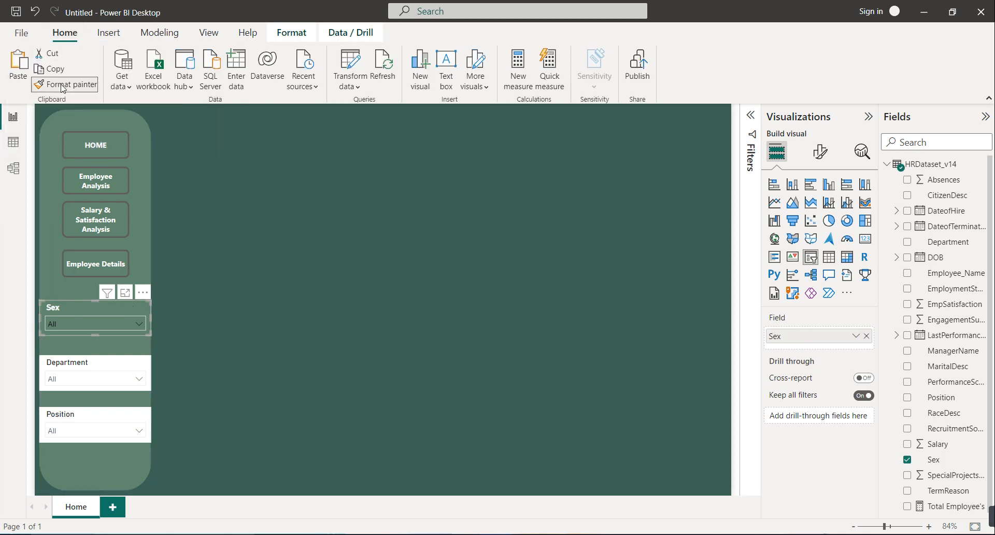
{"action": "left_click", "coordinate": [107, 361]}
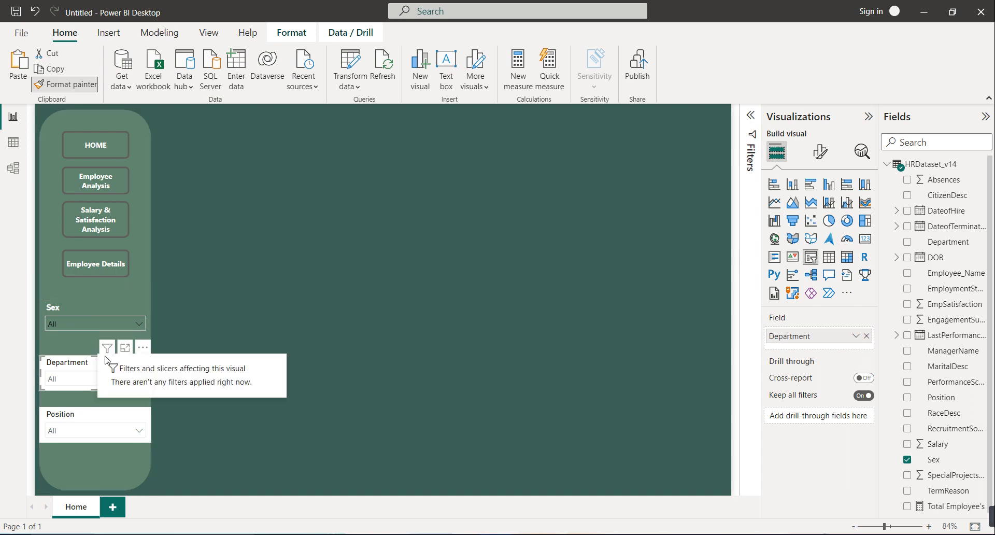
{"action": "left_click", "coordinate": [69, 86]}
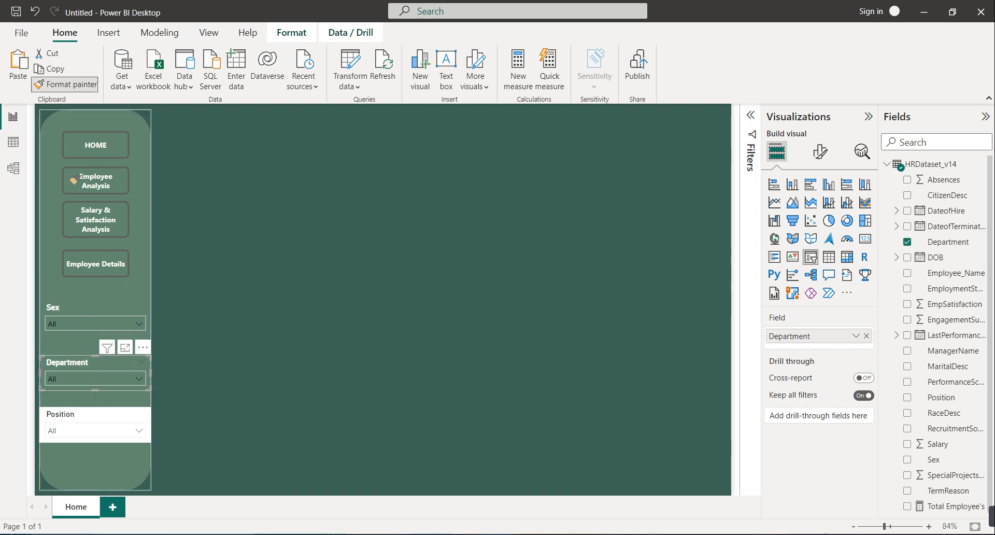
{"action": "left_click", "coordinate": [95, 413]}
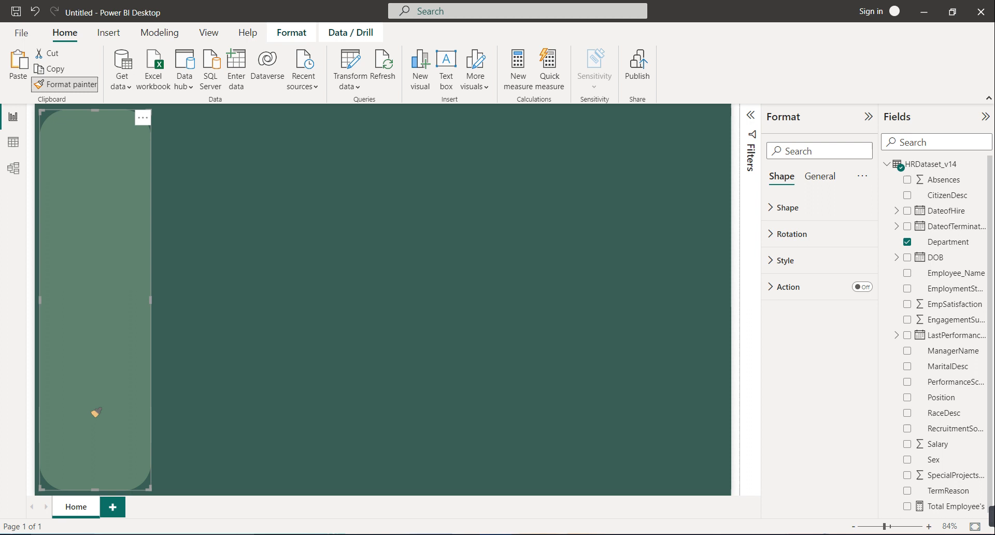
{"action": "left_click", "coordinate": [235, 365]}
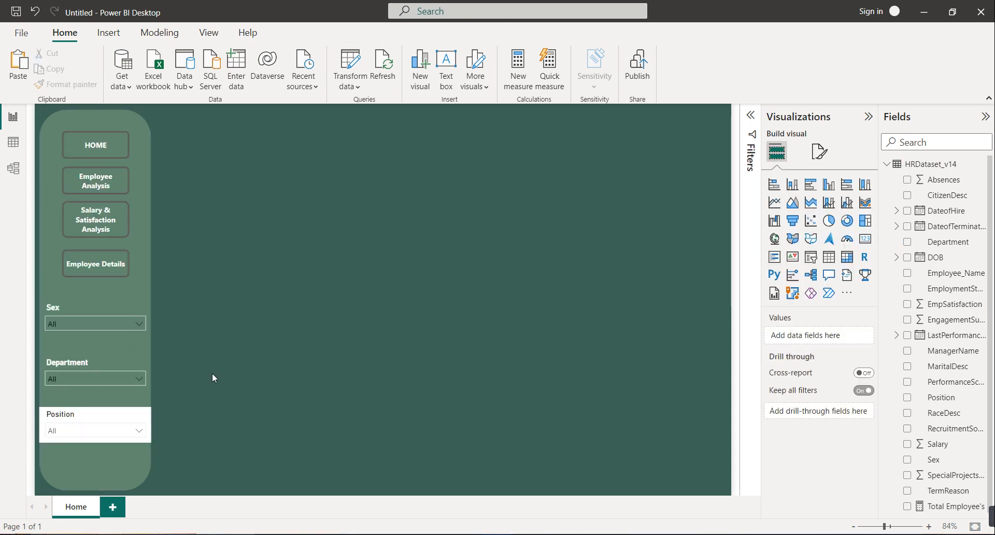
Copy the Department slicer's formatting onto the Position slicer with Format Painter.
{"action": "left_click", "coordinate": [112, 388]}
{"action": "left_click", "coordinate": [67, 84]}
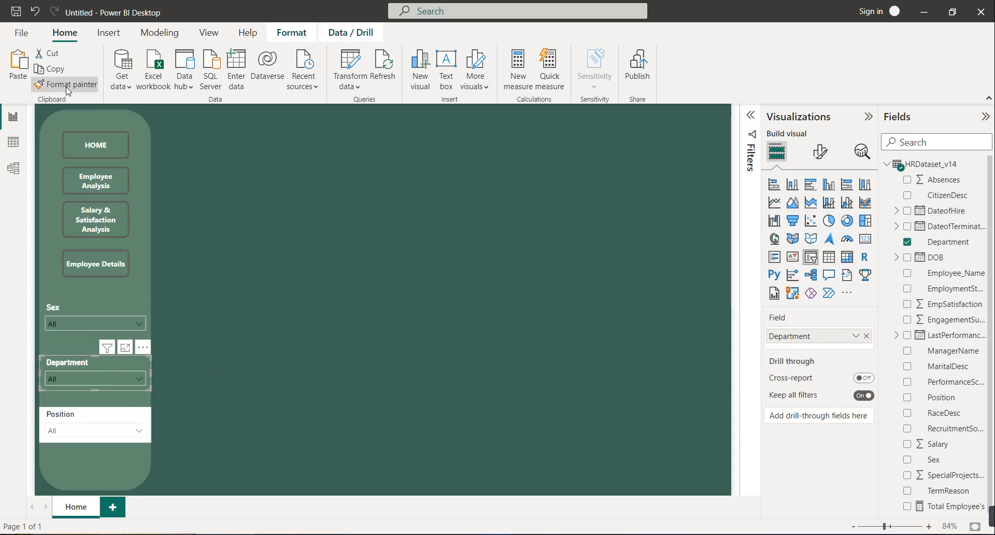
{"action": "left_click", "coordinate": [87, 412]}
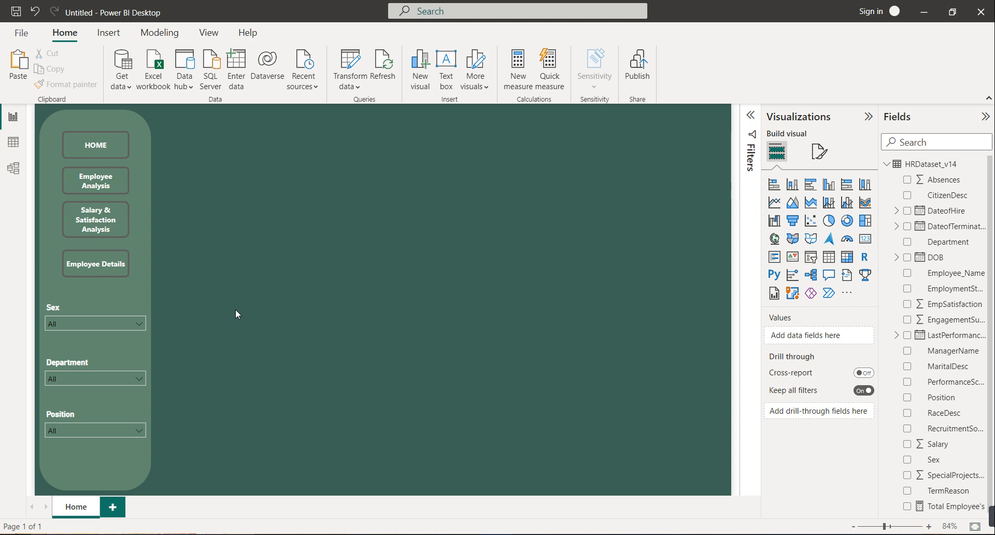
Duplicate the Home page and rename the copy Employee Analysis.
{"action": "right_click", "coordinate": [78, 513]}
{"action": "left_click", "coordinate": [109, 490]}
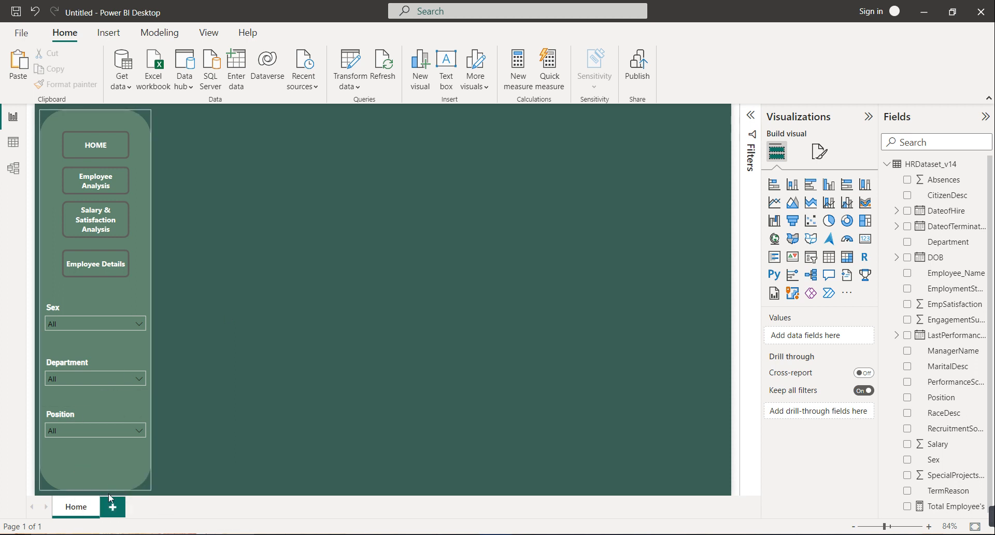
{"action": "right_click", "coordinate": [130, 510]}
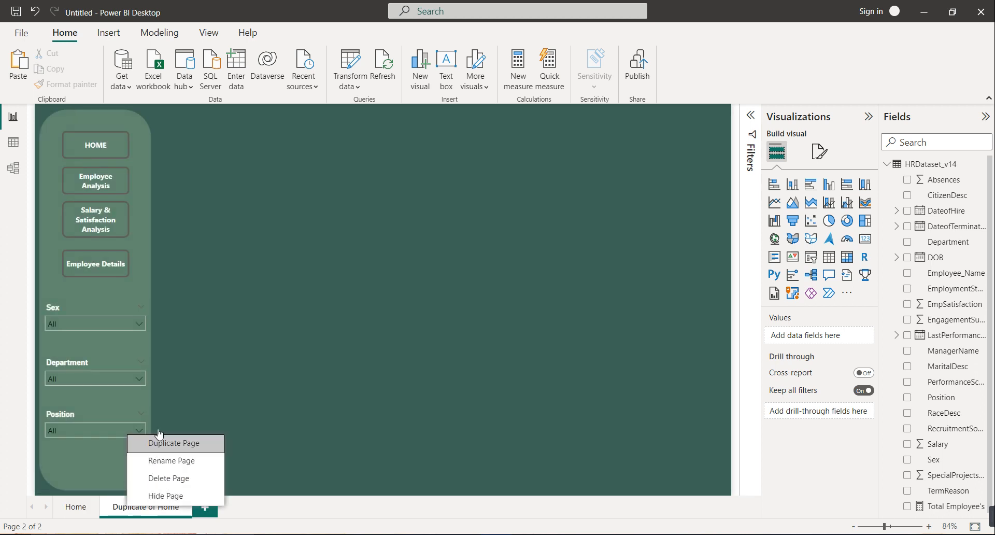
{"action": "left_click", "coordinate": [182, 460]}
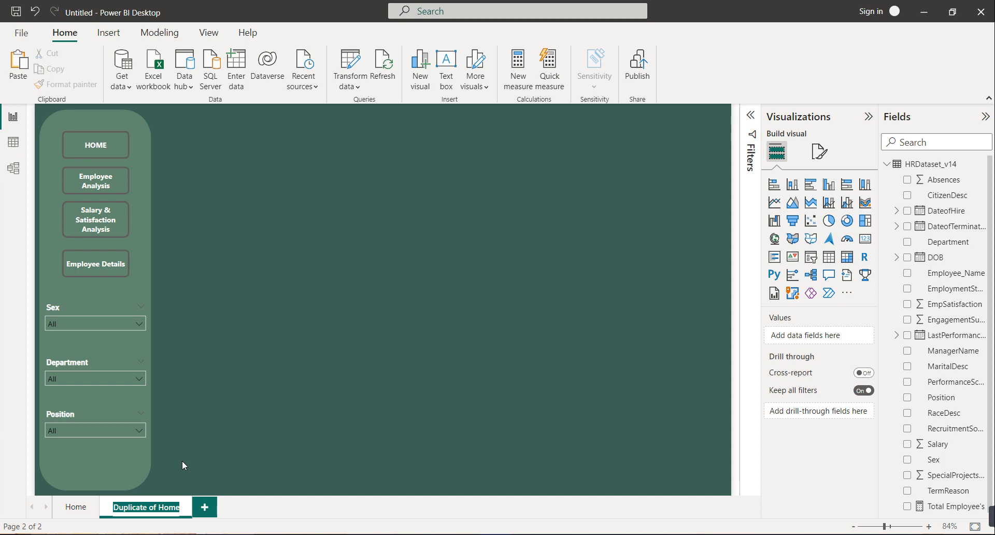
{"action": "type", "text": "Empl"}
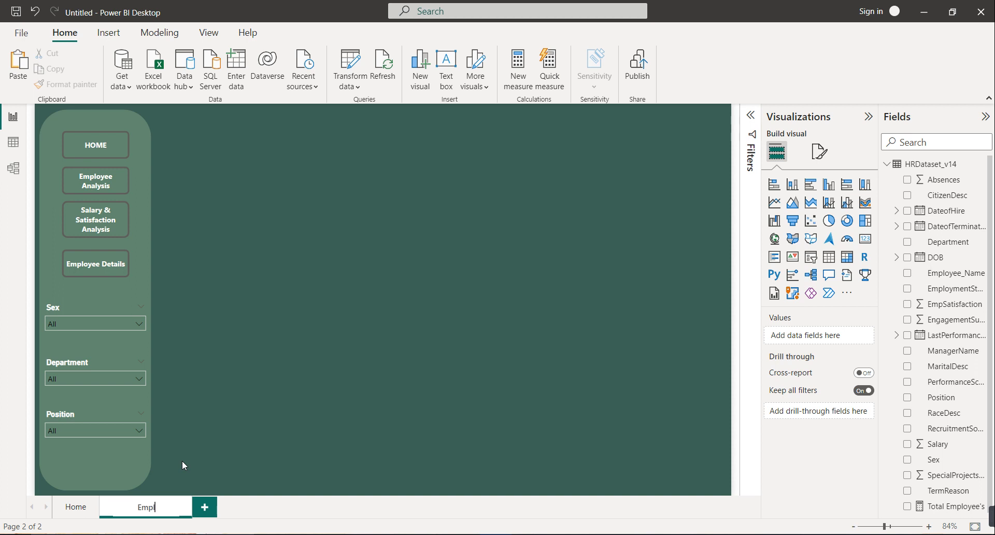
{"action": "type", "text": "oyee Analysis"}
{"action": "key", "text": "Return"}
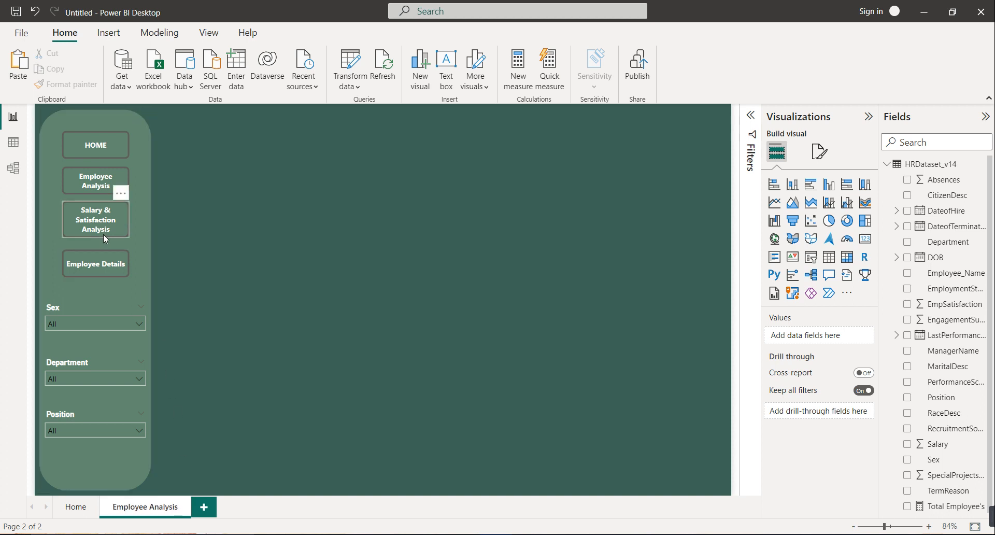
Duplicate the Employee Analysis page and rename the copy Salary & Satisfaction Analysis.
{"action": "right_click", "coordinate": [137, 515]}
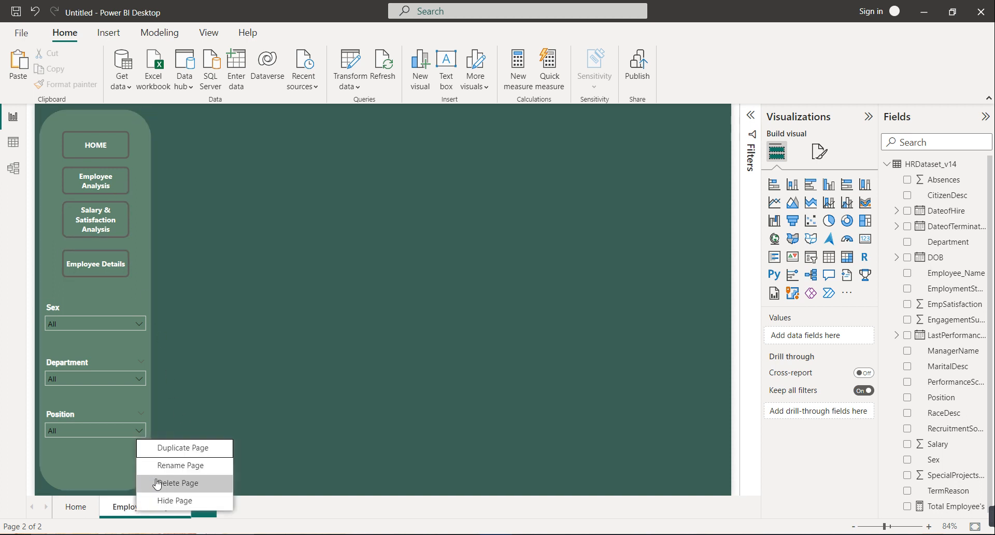
{"action": "left_click", "coordinate": [184, 449]}
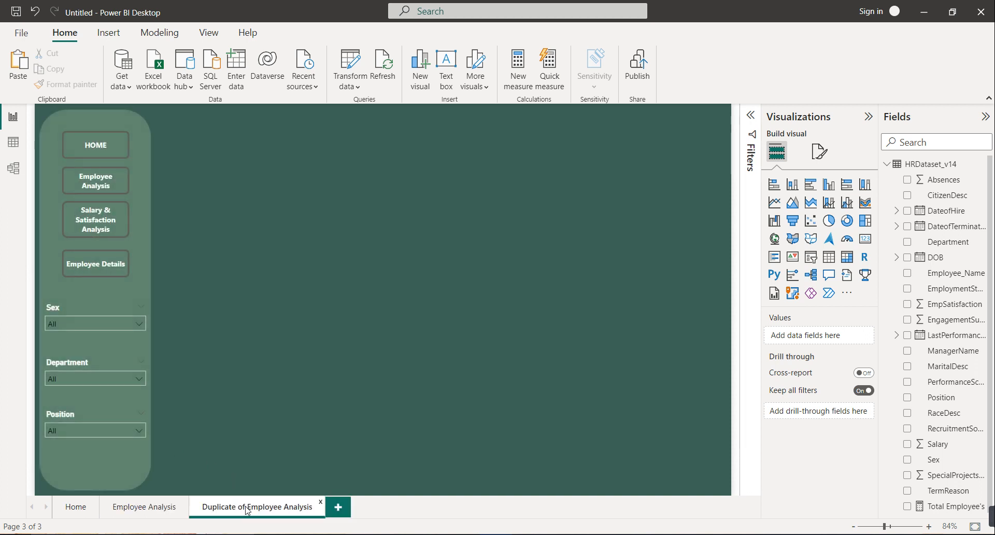
{"action": "right_click", "coordinate": [243, 510]}
{"action": "left_click", "coordinate": [284, 461]}
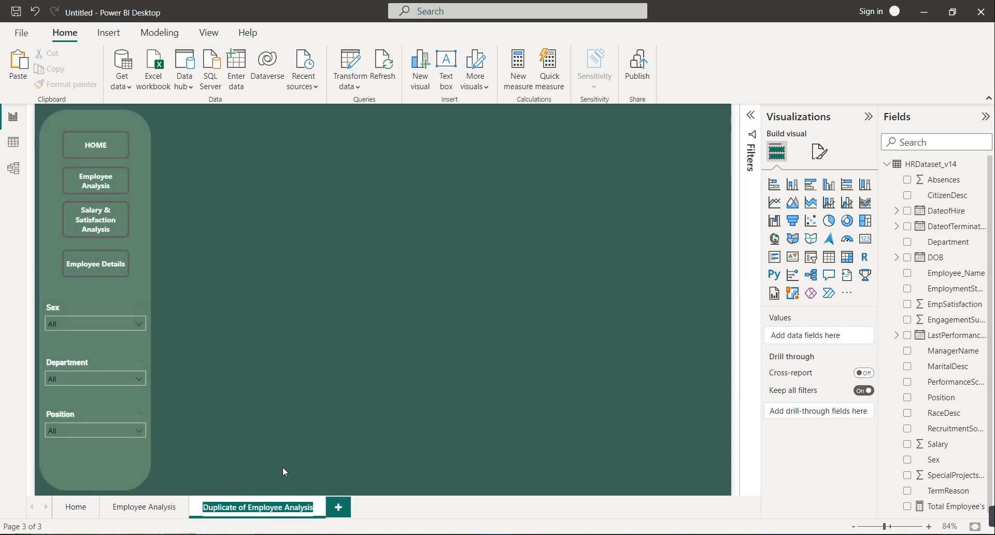
{"action": "key", "text": "End"}
{"action": "key", "text": "BackSpace"}
{"action": "key", "text": "BackSpace"}
{"action": "key", "text": "BackSpace"}
{"action": "key", "text": "BackSpace"}
{"action": "key", "text": "BackSpace"}
{"action": "key", "text": "BackSpace"}
{"action": "key", "text": "BackSpace"}
{"action": "key", "text": "BackSpace"}
{"action": "key", "text": "BackSpace"}
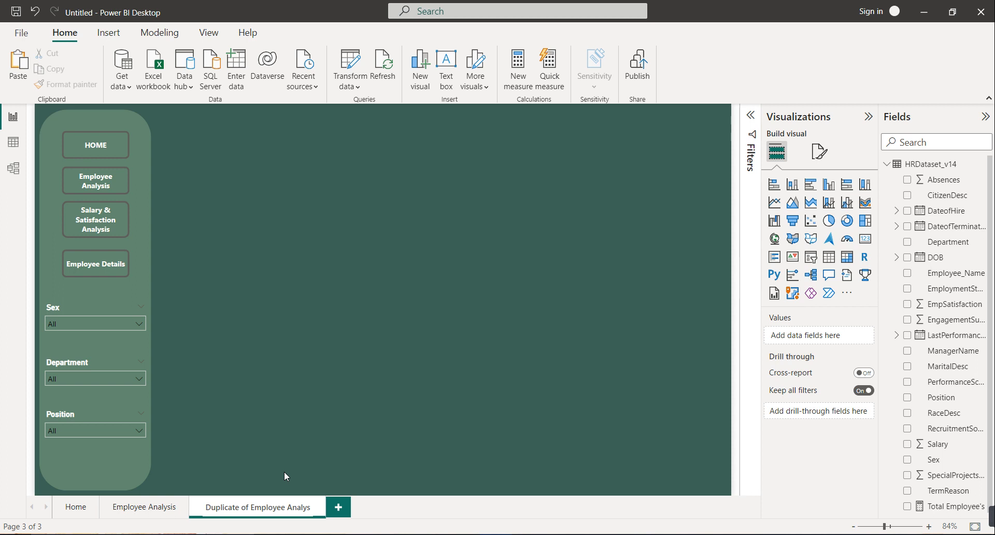
{"action": "key", "text": "BackSpace"}
{"action": "key", "text": "BackSpace"}
{"action": "key", "text": "BackSpace"}
{"action": "key", "text": "BackSpace"}
{"action": "key", "text": "BackSpace"}
{"action": "key", "text": "BackSpace"}
{"action": "key", "text": "BackSpace"}
{"action": "key", "text": "BackSpace"}
{"action": "key", "text": "BackSpace"}
{"action": "key", "text": "BackSpace"}
{"action": "key", "text": "BackSpace"}
{"action": "key", "text": "BackSpace"}
{"action": "key", "text": "BackSpace"}
{"action": "key", "text": "BackSpace"}
{"action": "key", "text": "BackSpace"}
{"action": "key", "text": "BackSpace"}
{"action": "key", "text": "BackSpace"}
{"action": "key", "text": "BackSpace"}
{"action": "key", "text": "BackSpace"}
{"action": "key", "text": "BackSpace"}
{"action": "key", "text": "BackSpace"}
{"action": "type", "text": "Salary & Sa"}
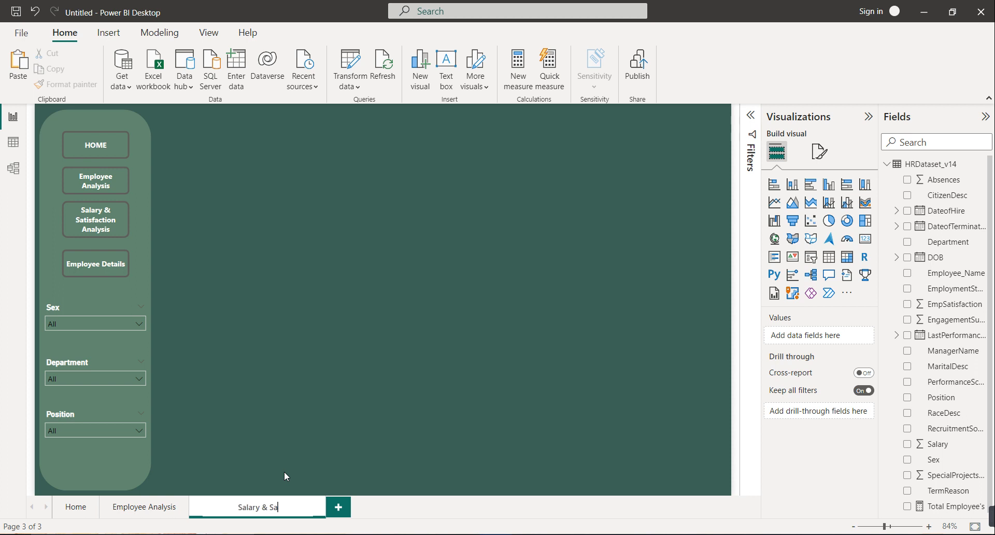
{"action": "type", "text": "tisfaction Analysis"}
{"action": "key", "text": "Return"}
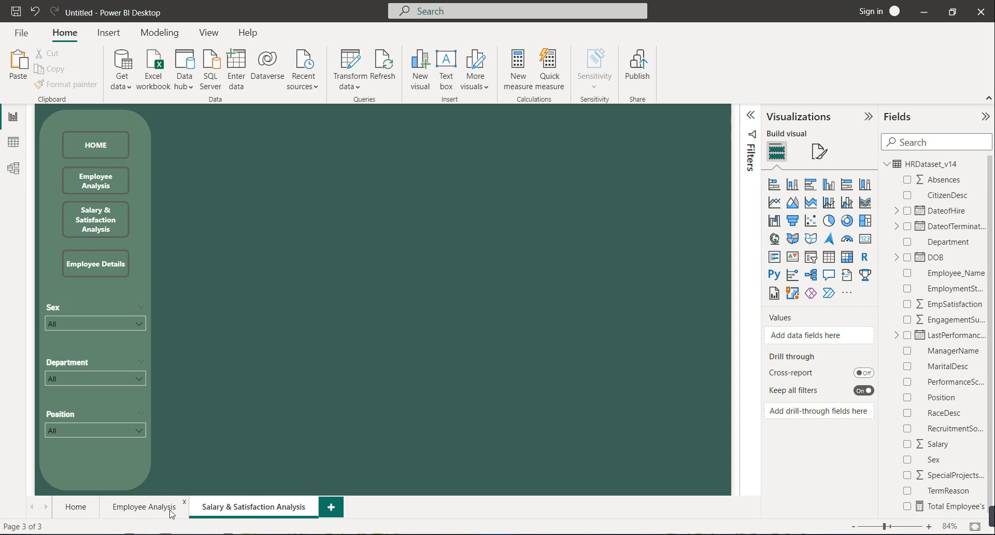
{"action": "right_click", "coordinate": [202, 507]}
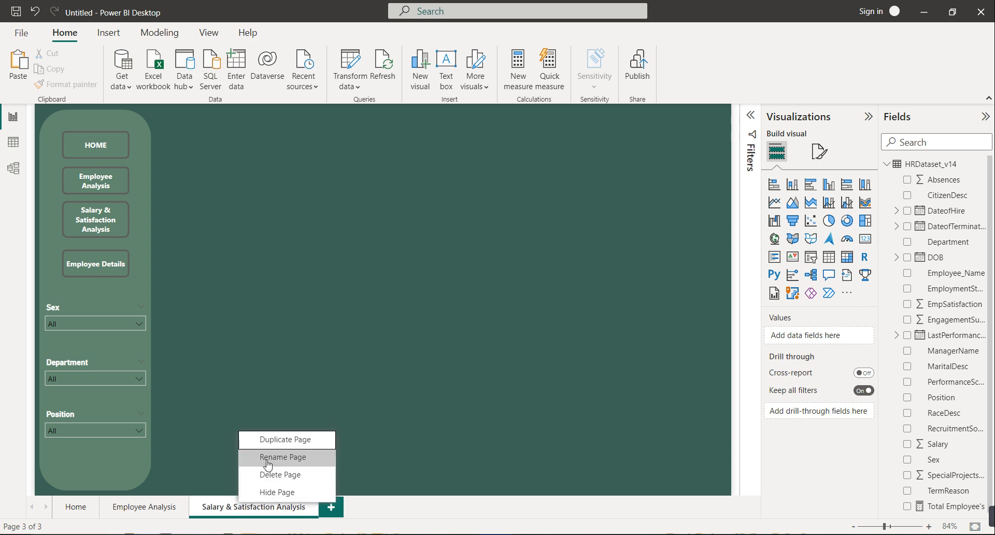
{"action": "left_click", "coordinate": [266, 460]}
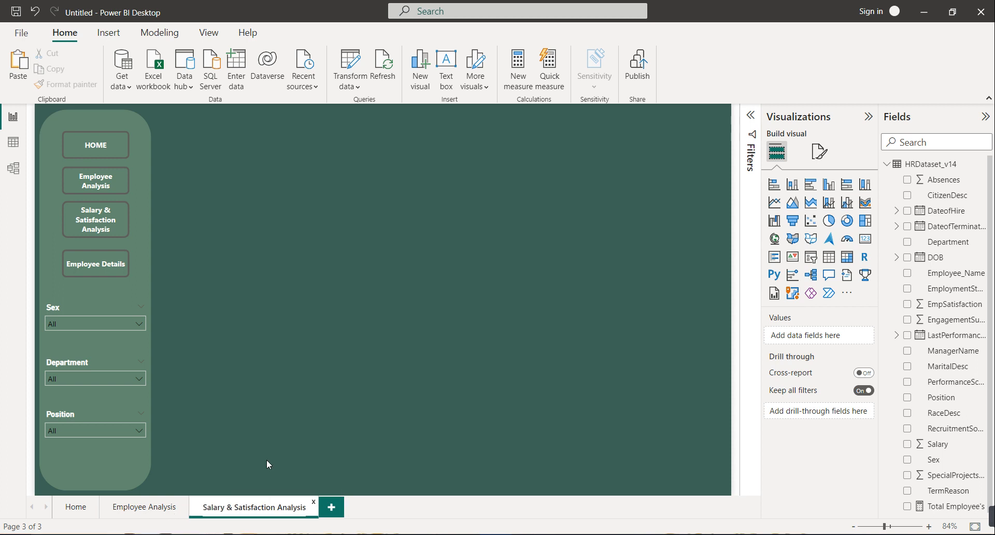
{"action": "left_click", "coordinate": [338, 514]}
Duplicate the Salary & Satisfaction Analysis page and rename the copy Employee Details.
{"action": "right_click", "coordinate": [282, 508]}
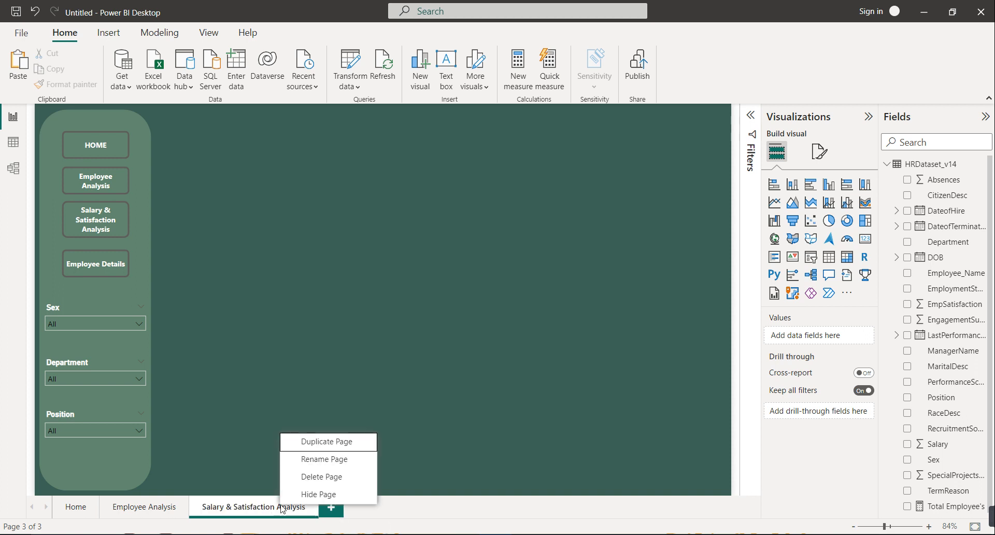
{"action": "left_click", "coordinate": [327, 442]}
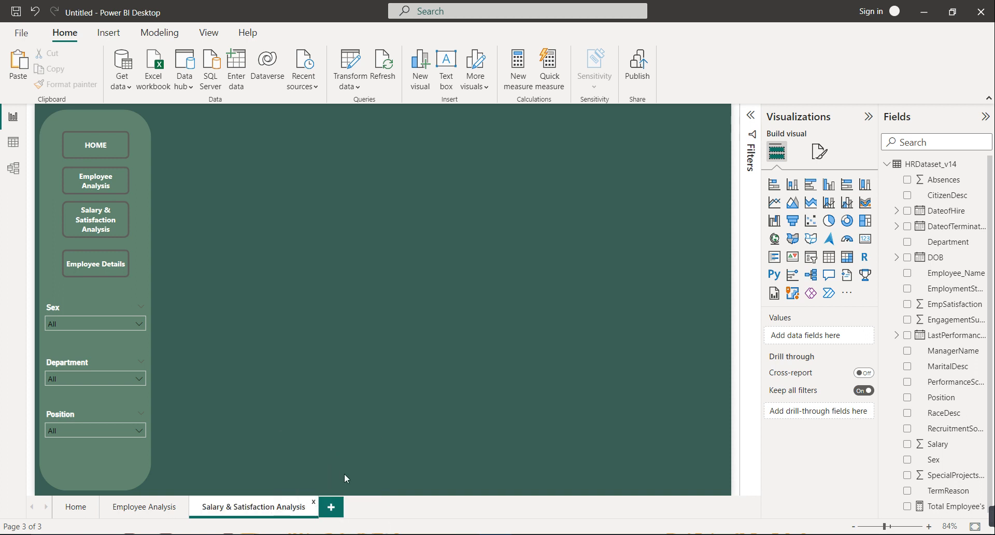
{"action": "right_click", "coordinate": [375, 508]}
{"action": "left_click", "coordinate": [405, 455]}
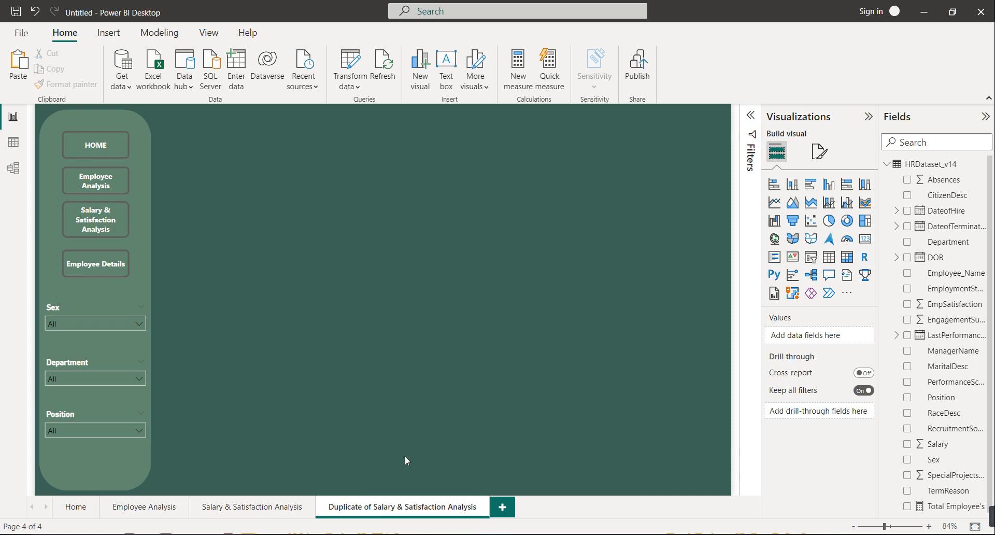
{"action": "key", "text": "BackSpace"}
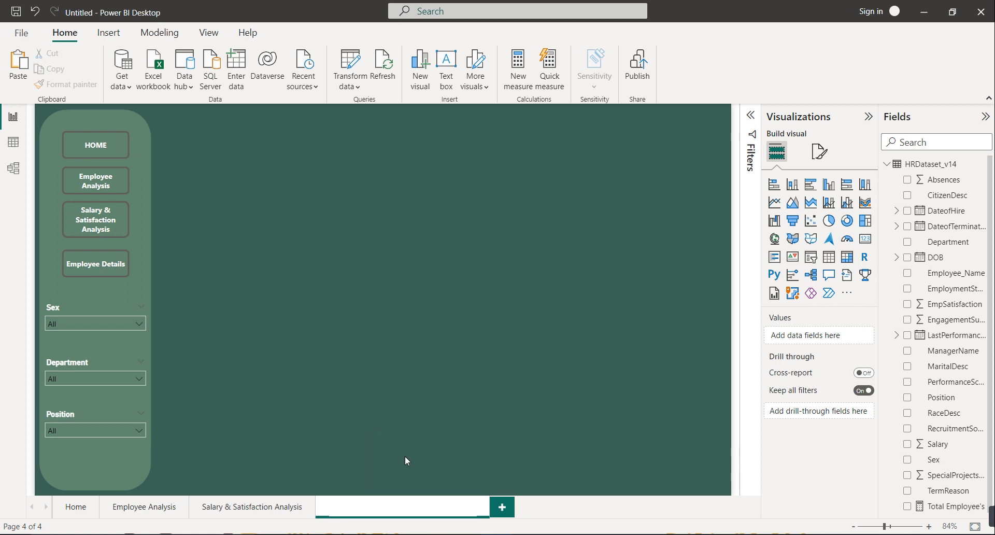
{"action": "type", "text": "Employee"}
{"action": "type", "text": "Details"}
{"action": "key", "text": "Return"}
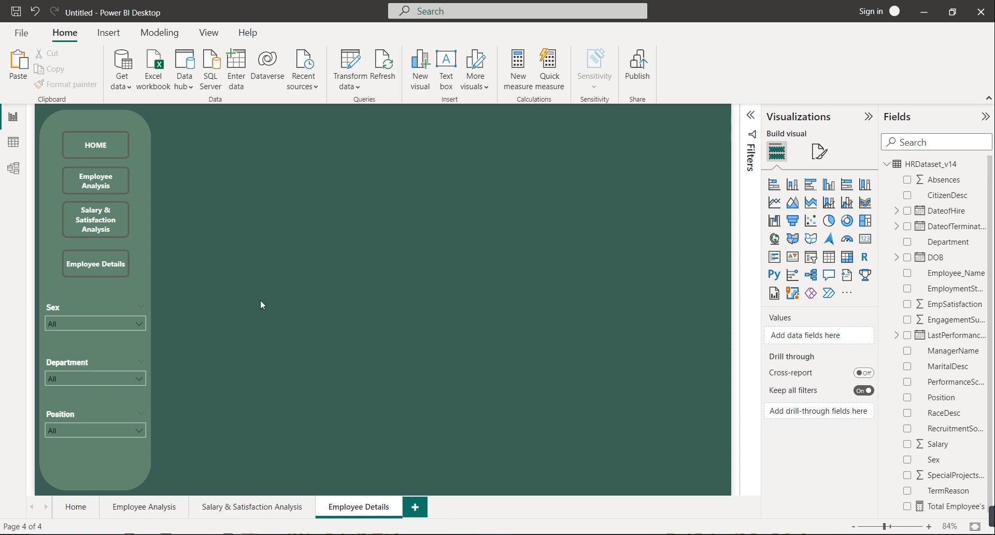
Distribute the four navigation buttons and the Sex, Department and Position slicers vertically on the Employee Details page.
{"action": "left_click", "coordinate": [112, 146]}
{"action": "left_click", "coordinate": [116, 178], "text": "ctrl"}
{"action": "left_click", "coordinate": [120, 228], "text": "ctrl"}
{"action": "left_click", "coordinate": [115, 270], "text": "ctrl"}
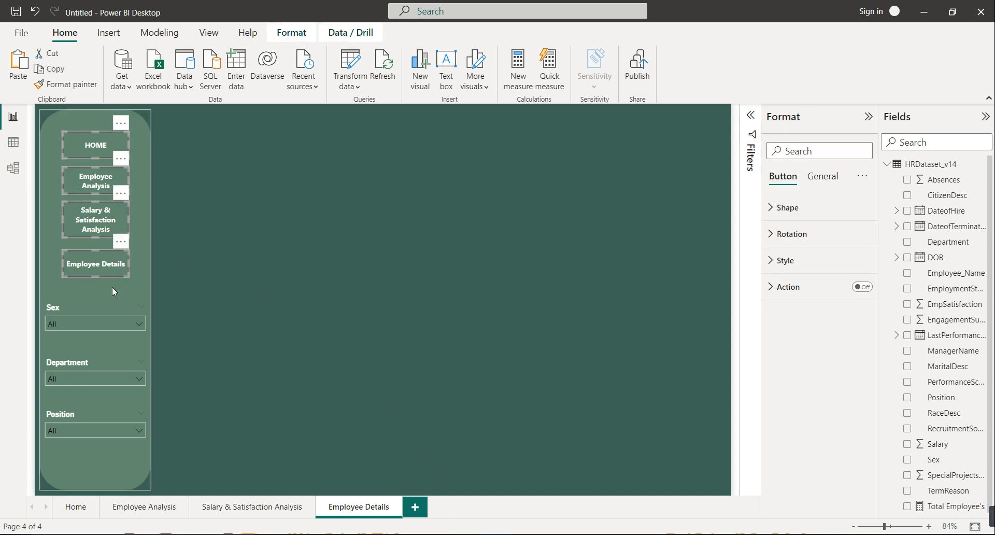
{"action": "left_click", "coordinate": [108, 323], "text": "ctrl"}
{"action": "left_click", "coordinate": [103, 376], "text": "ctrl"}
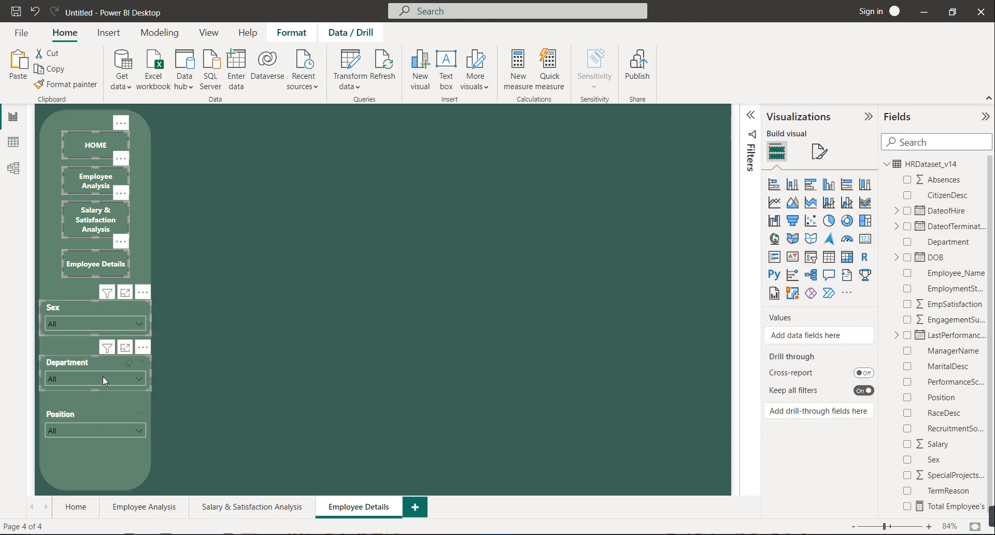
{"action": "left_click", "coordinate": [105, 416], "text": "ctrl"}
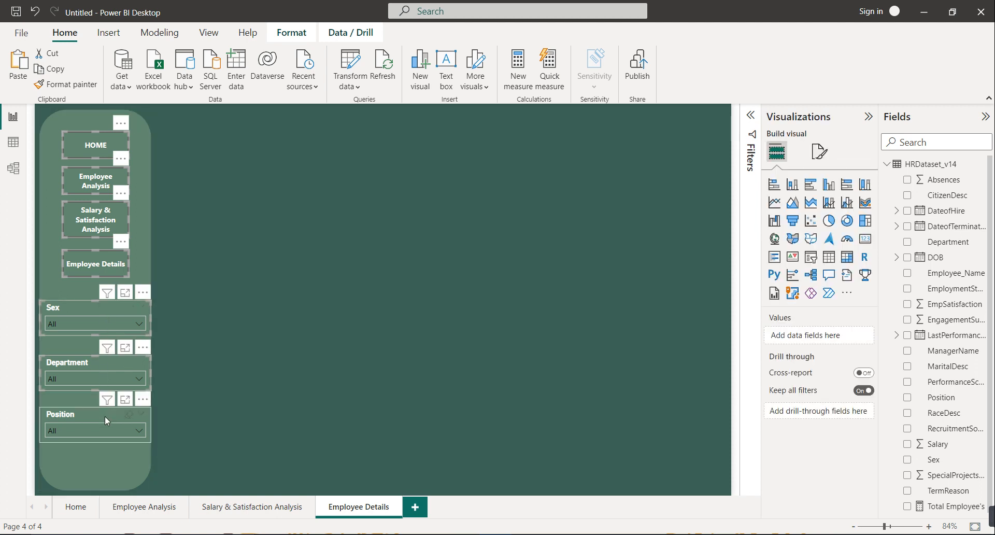
{"action": "left_click", "coordinate": [291, 32]}
{"action": "left_click", "coordinate": [279, 82]}
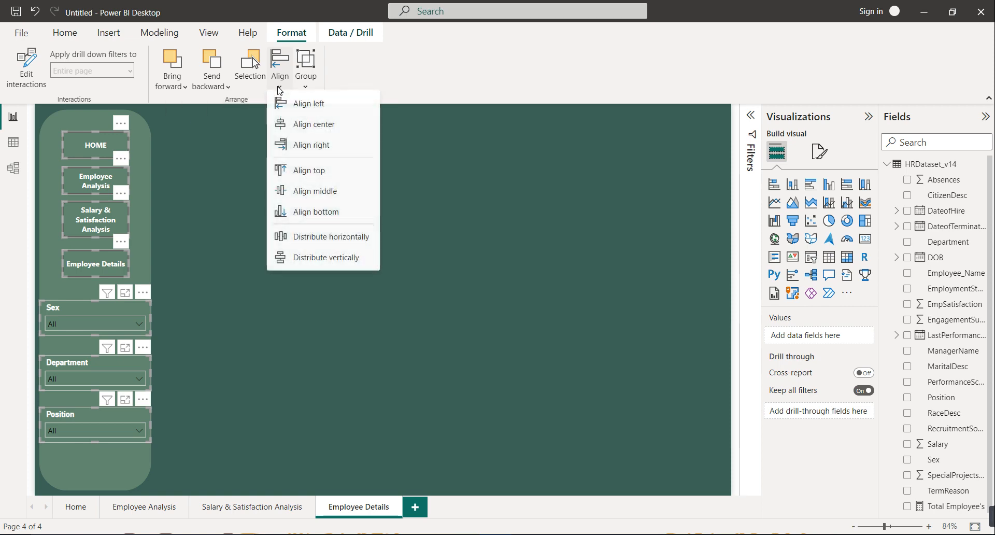
{"action": "left_click", "coordinate": [316, 262]}
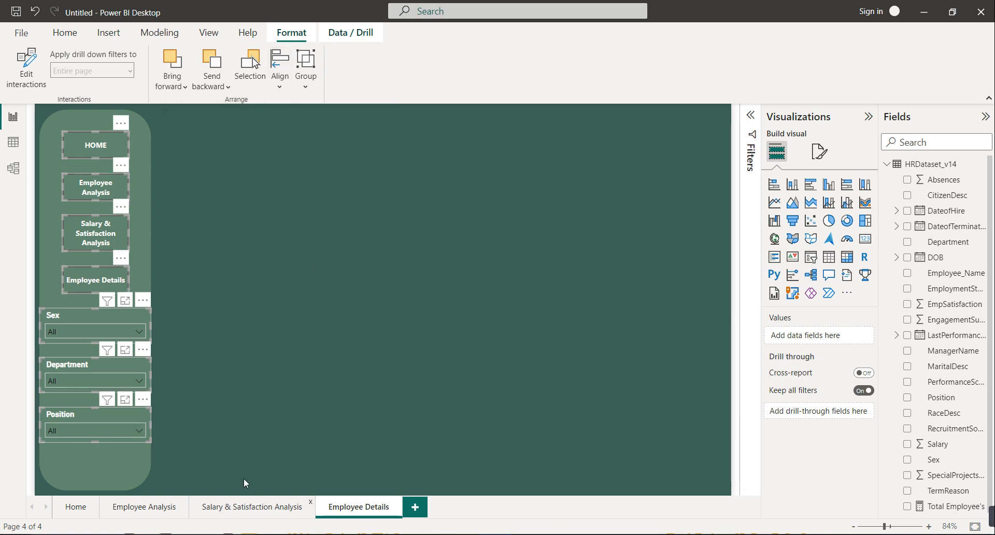
Distribute the four navigation buttons and three slicers vertically on the Salary & Satisfaction Analysis page.
{"action": "left_click", "coordinate": [245, 507]}
{"action": "left_click", "coordinate": [111, 149]}
{"action": "left_click", "coordinate": [114, 184], "text": "ctrl"}
{"action": "left_click", "coordinate": [116, 218], "text": "ctrl"}
{"action": "left_click", "coordinate": [116, 263], "text": "ctrl"}
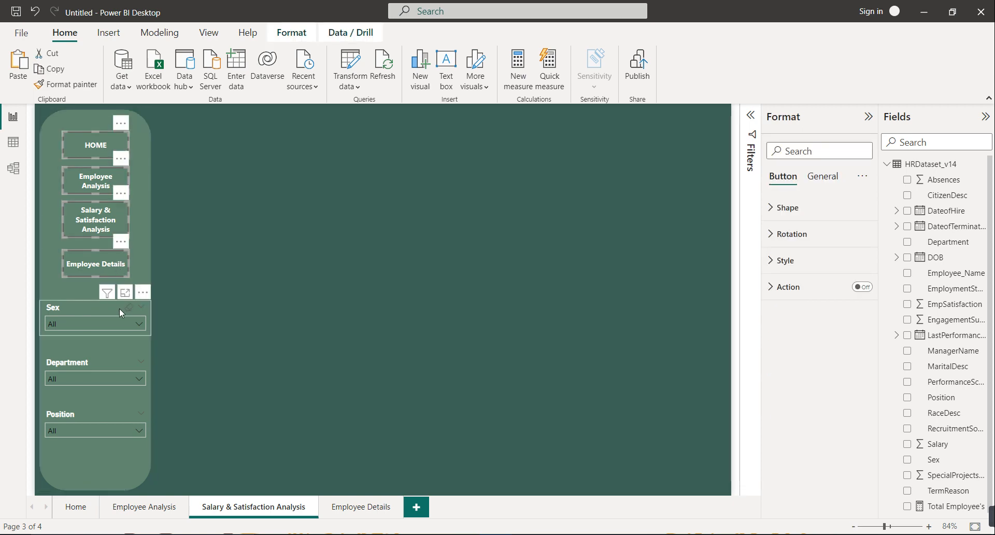
{"action": "left_click", "coordinate": [119, 308], "text": "ctrl"}
{"action": "left_click", "coordinate": [115, 363], "text": "ctrl"}
{"action": "left_click", "coordinate": [115, 414], "text": "ctrl"}
{"action": "left_click", "coordinate": [296, 33]}
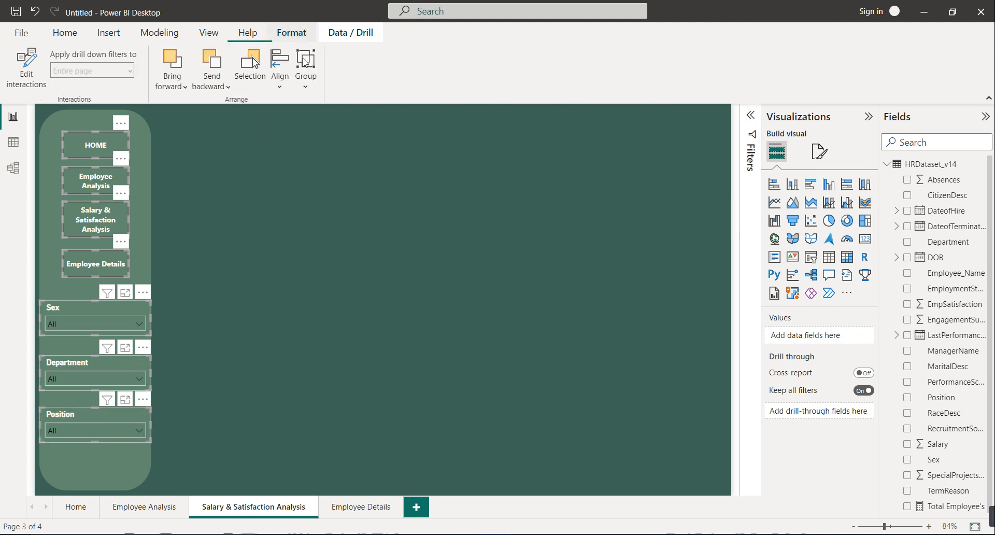
{"action": "left_click", "coordinate": [282, 88]}
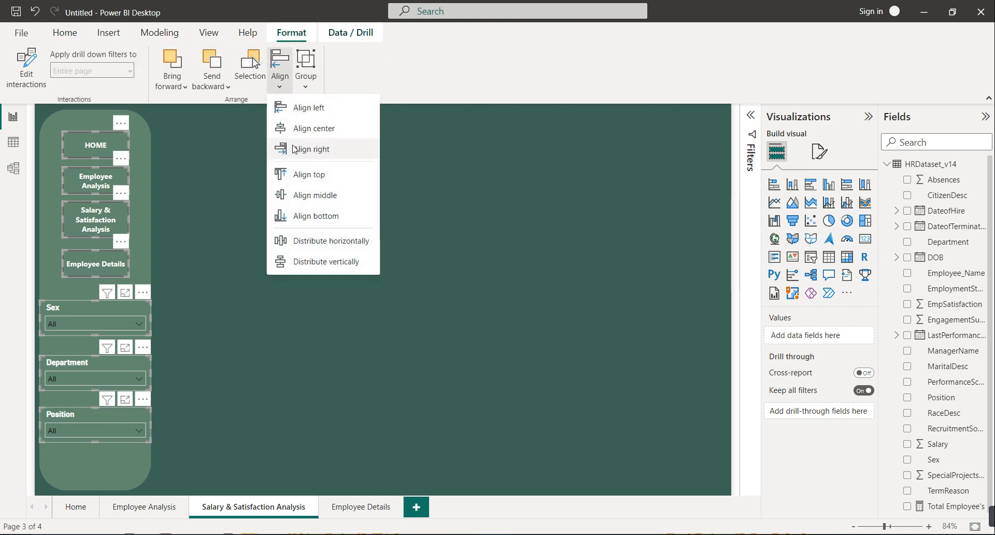
{"action": "left_click", "coordinate": [311, 263]}
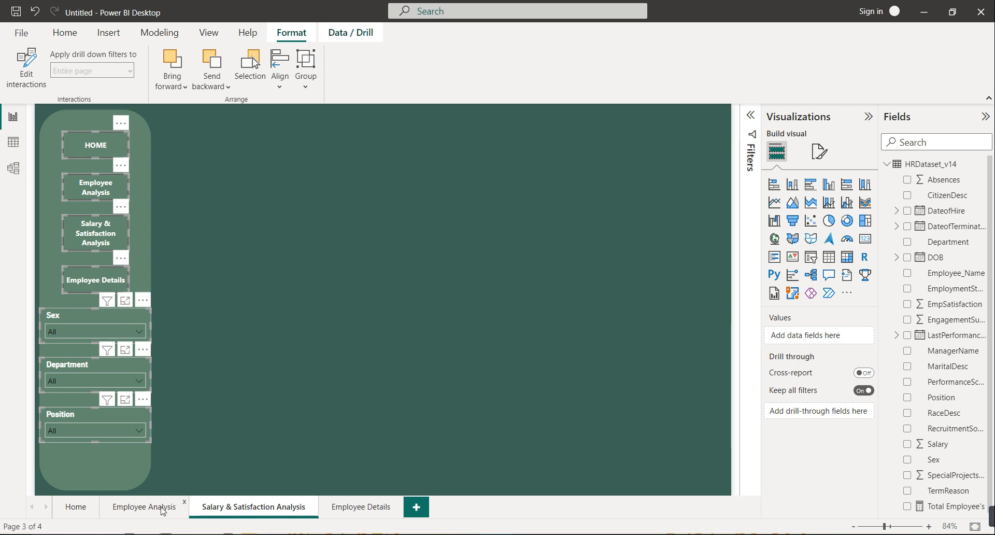
Distribute the four navigation buttons and three slicers vertically on the Employee Analysis page.
{"action": "left_click", "coordinate": [116, 148]}
{"action": "left_click", "coordinate": [117, 181], "text": "ctrl"}
{"action": "left_click", "coordinate": [117, 212], "text": "ctrl"}
{"action": "left_click", "coordinate": [120, 260], "text": "ctrl"}
{"action": "left_click", "coordinate": [115, 303]}
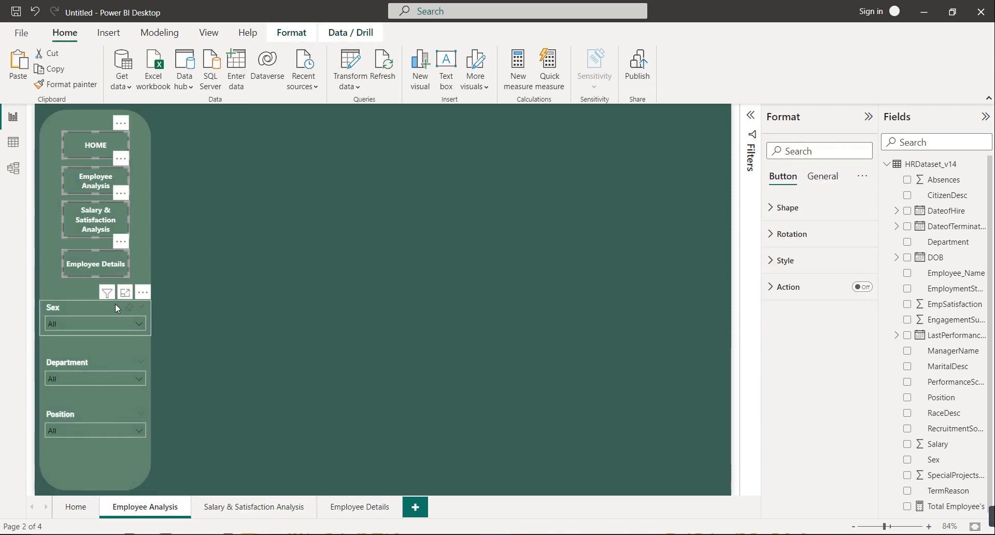
{"action": "left_click", "coordinate": [119, 359], "text": "ctrl"}
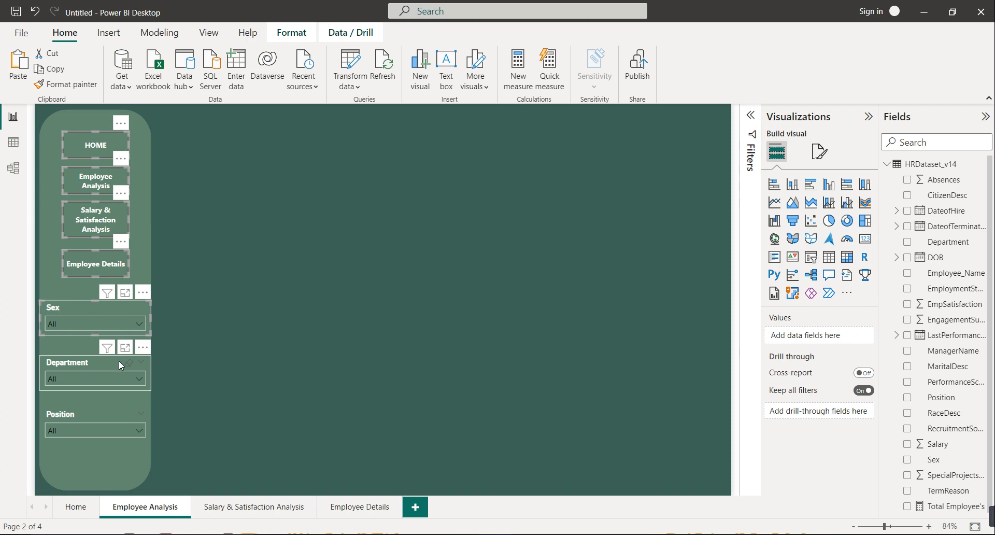
{"action": "left_click", "coordinate": [120, 412], "text": "ctrl"}
{"action": "left_click", "coordinate": [291, 33]}
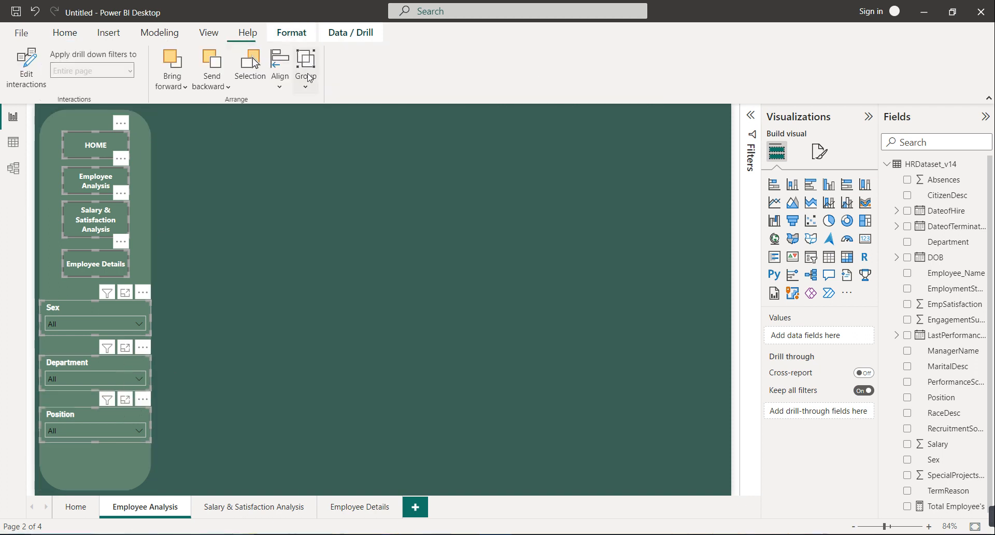
{"action": "left_click", "coordinate": [277, 83]}
{"action": "left_click", "coordinate": [312, 262]}
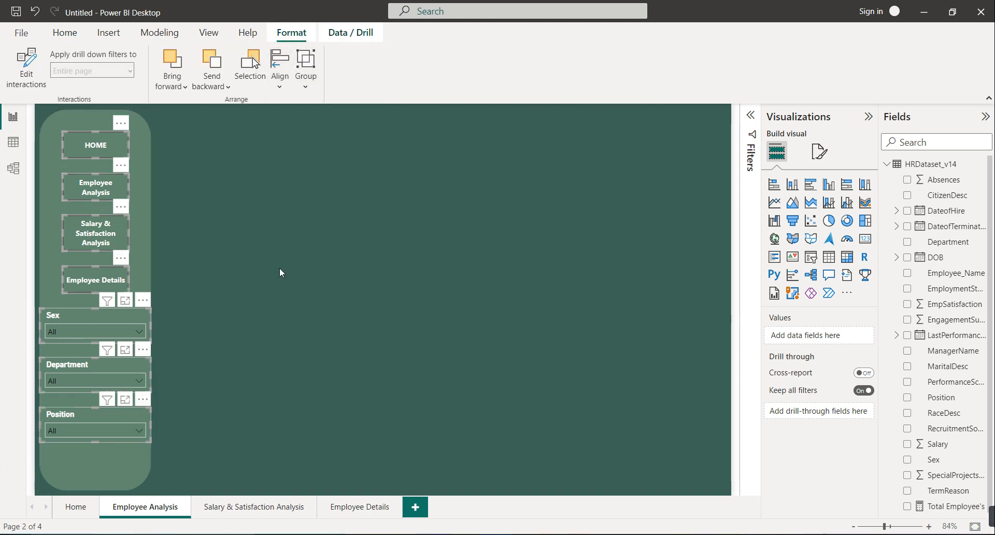
Distribute the four navigation buttons and three slicers vertically on the Home page, then clear the selection.
{"action": "left_click", "coordinate": [114, 139], "text": "ctrl"}
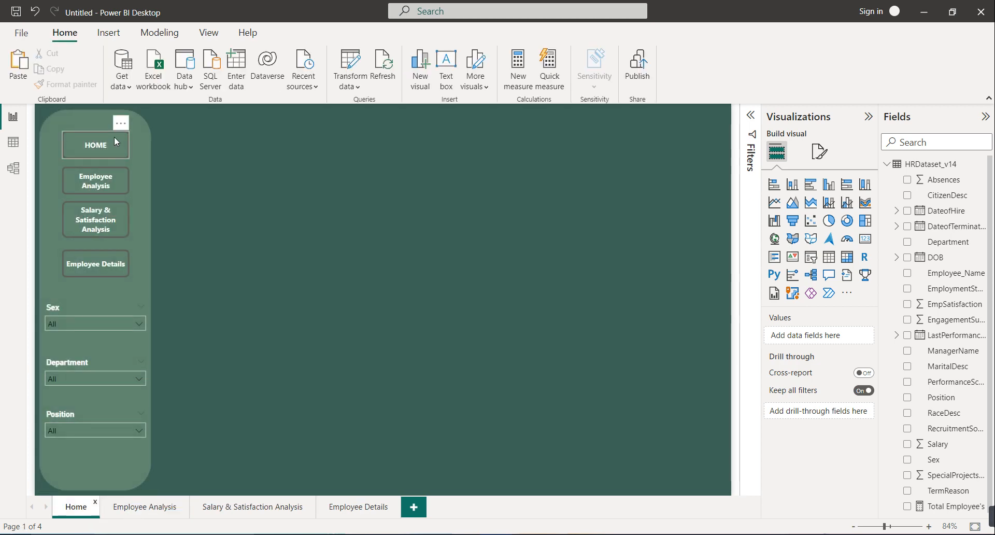
{"action": "left_click", "coordinate": [117, 175]}
{"action": "left_click", "coordinate": [119, 207], "text": "ctrl"}
{"action": "left_click", "coordinate": [120, 259], "text": "ctrl"}
{"action": "left_click", "coordinate": [117, 315], "text": "ctrl"}
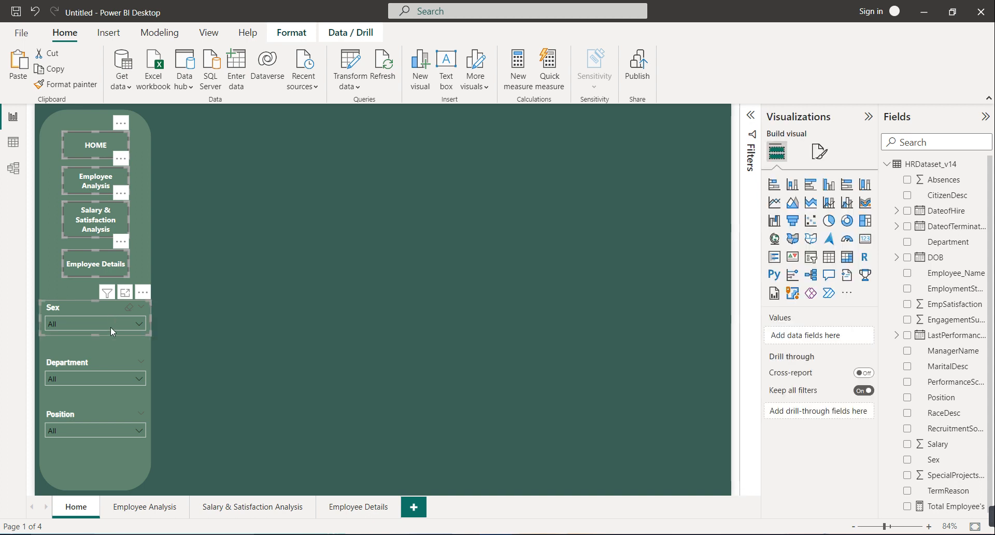
{"action": "left_click", "coordinate": [109, 366], "text": "ctrl"}
{"action": "left_click", "coordinate": [113, 410], "text": "ctrl"}
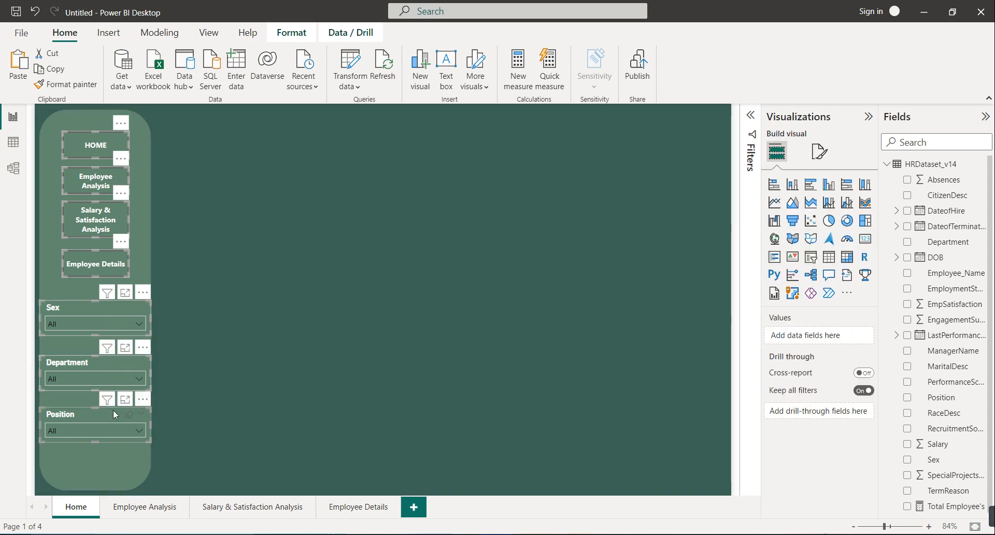
{"action": "left_click", "coordinate": [292, 32]}
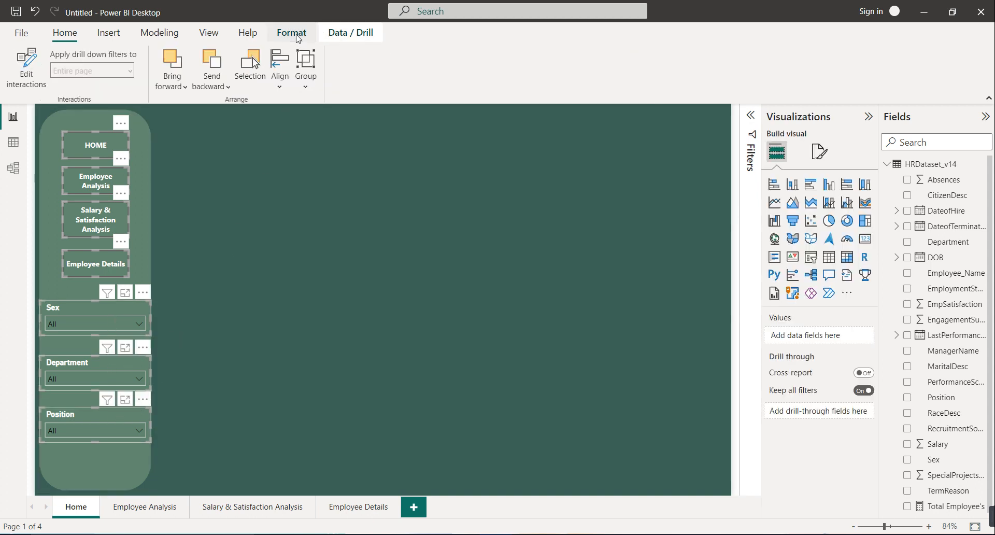
{"action": "left_click", "coordinate": [285, 89]}
{"action": "left_click", "coordinate": [297, 261]}
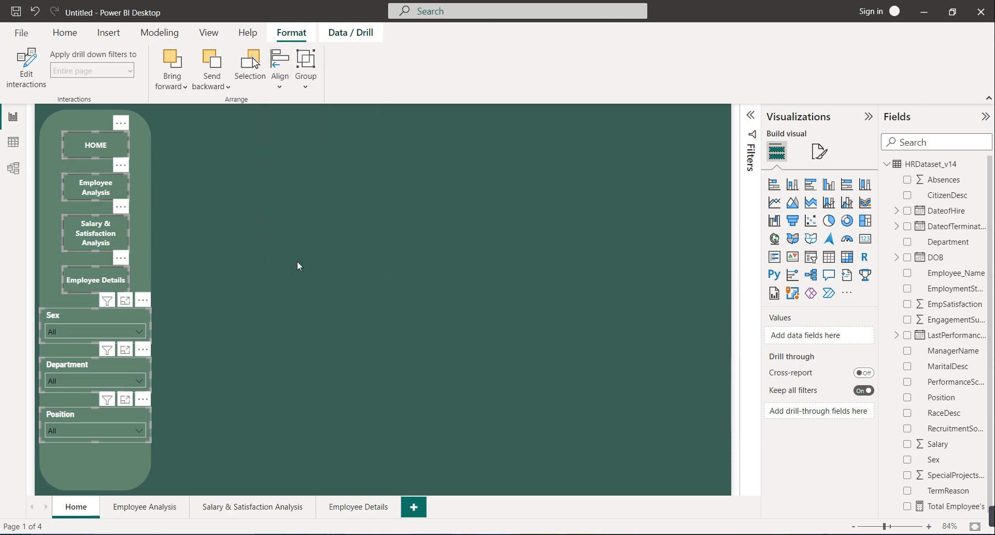
{"action": "left_click", "coordinate": [222, 347]}
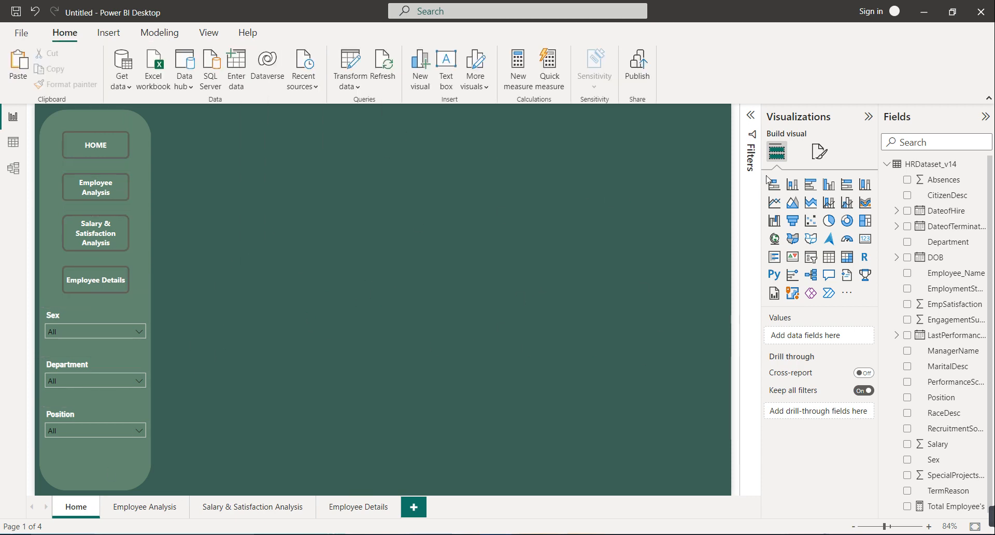
Set the HR picture from the NEW Project folder as the Home page's canvas background with image fit Fill.
{"action": "left_click", "coordinate": [819, 151]}
{"action": "left_click", "coordinate": [815, 265]}
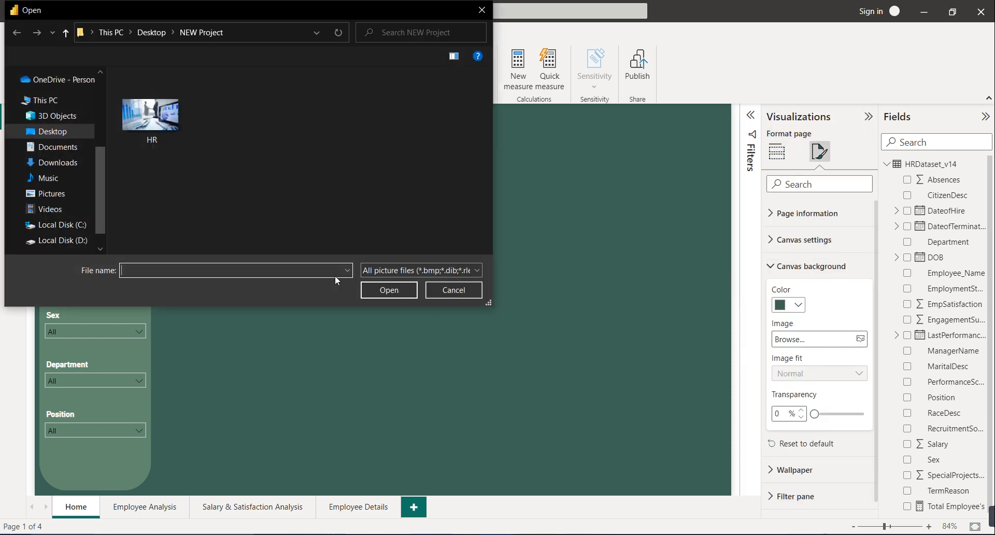
{"action": "left_click", "coordinate": [182, 140]}
{"action": "left_click", "coordinate": [390, 289]}
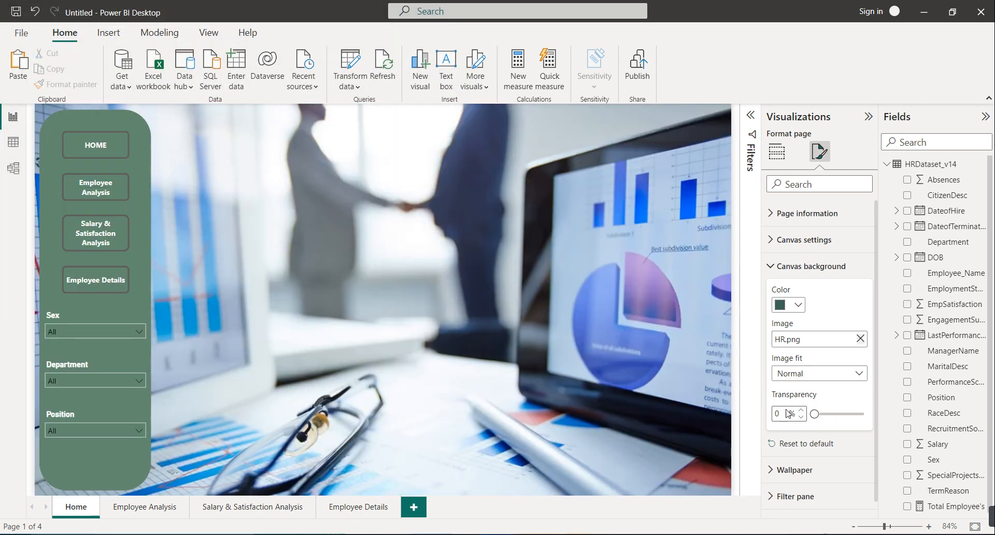
{"action": "left_click", "coordinate": [824, 377]}
{"action": "left_click", "coordinate": [792, 420]}
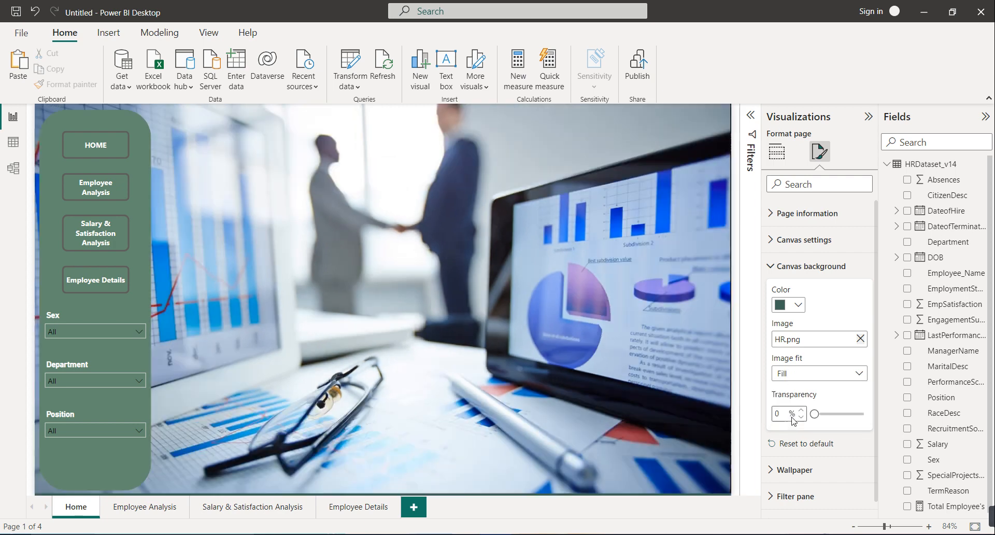
Add a donut chart to the Employee Analysis page with Sex as the legend and Total Employee's as the values.
{"action": "left_click", "coordinate": [561, 204]}
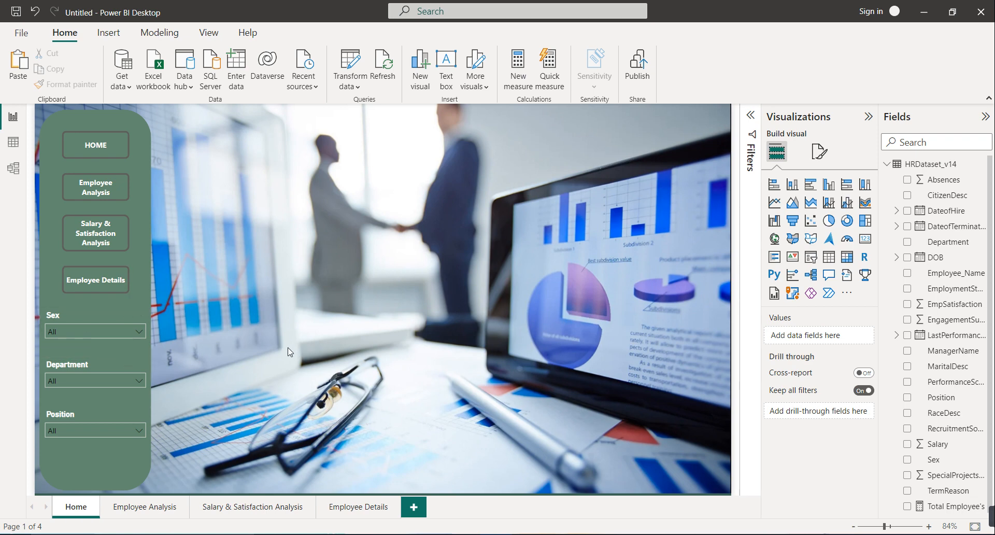
{"action": "left_click", "coordinate": [163, 514]}
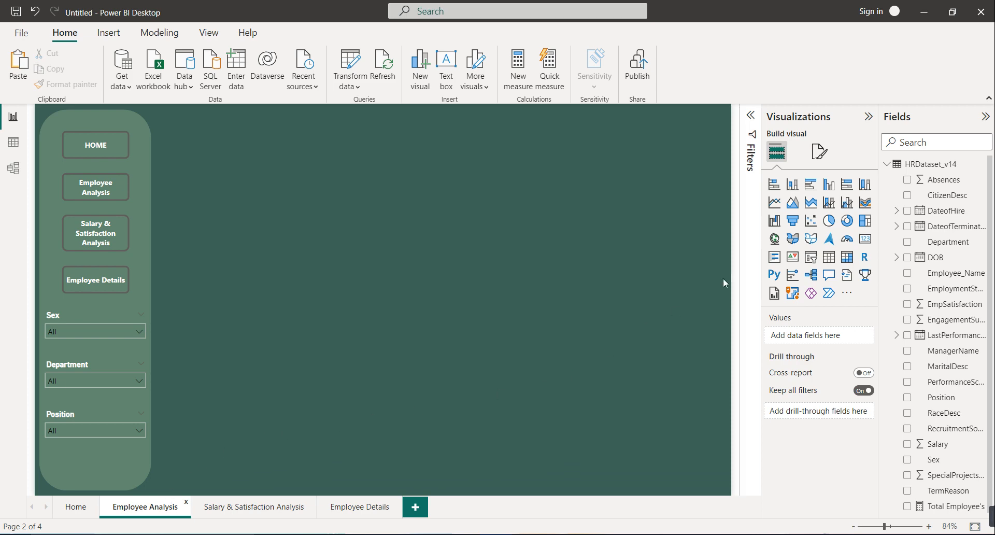
{"action": "left_click", "coordinate": [847, 221]}
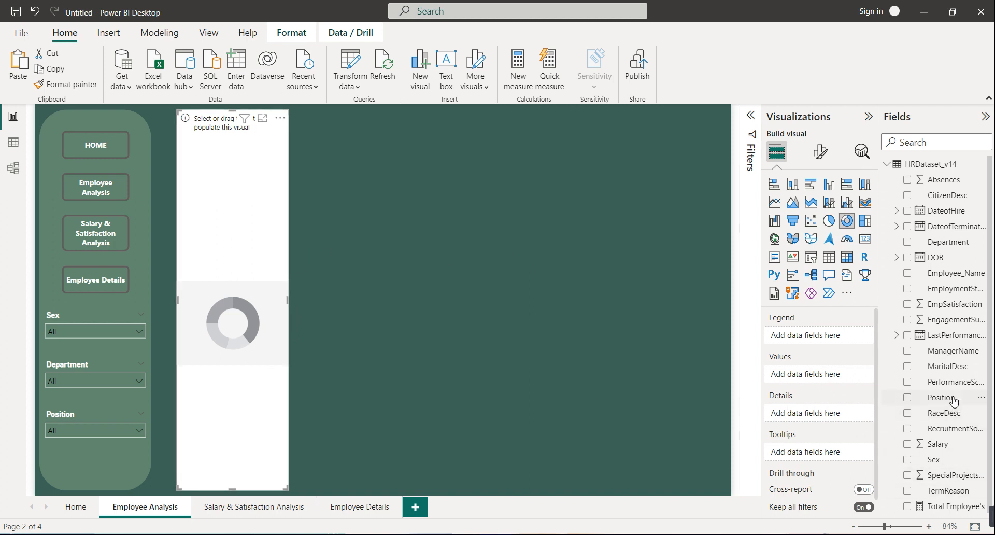
{"action": "left_click_drag", "start_coordinate": [942, 459], "coordinate": [830, 342]}
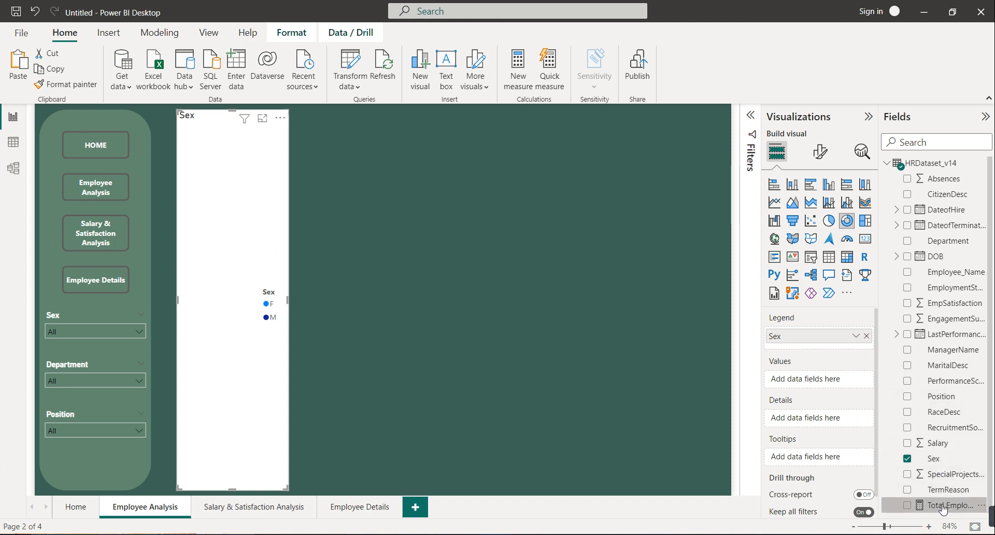
{"action": "left_click_drag", "start_coordinate": [942, 510], "coordinate": [836, 379]}
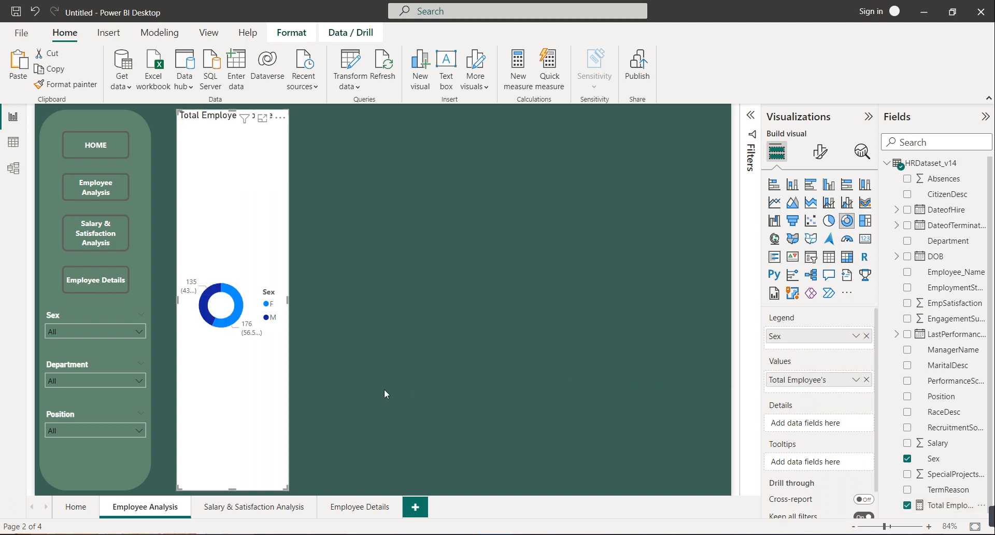
Set the donut chart's legend position to Top center, then shorten the chart and place it beside the top of the navigation panel.
{"action": "left_click", "coordinate": [820, 152]}
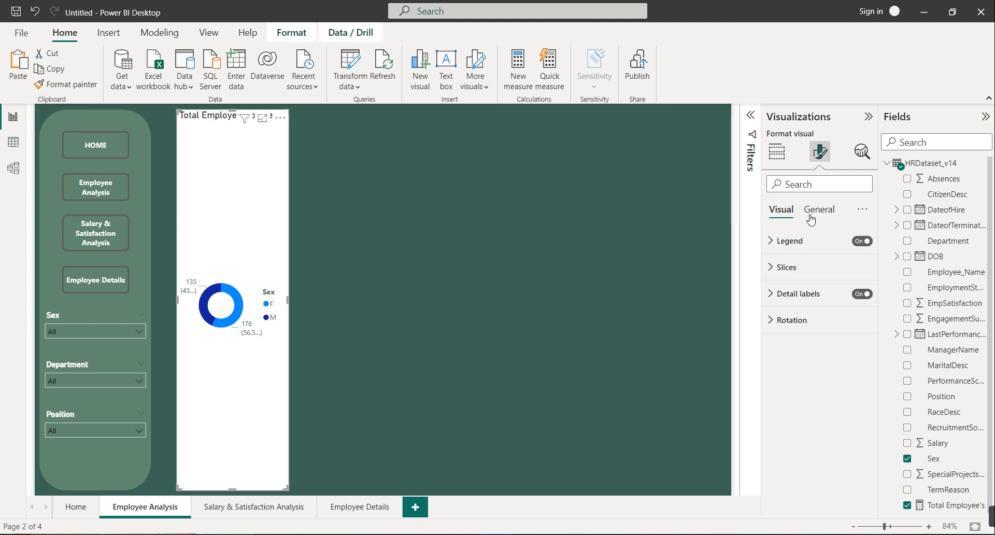
{"action": "left_click", "coordinate": [806, 240]}
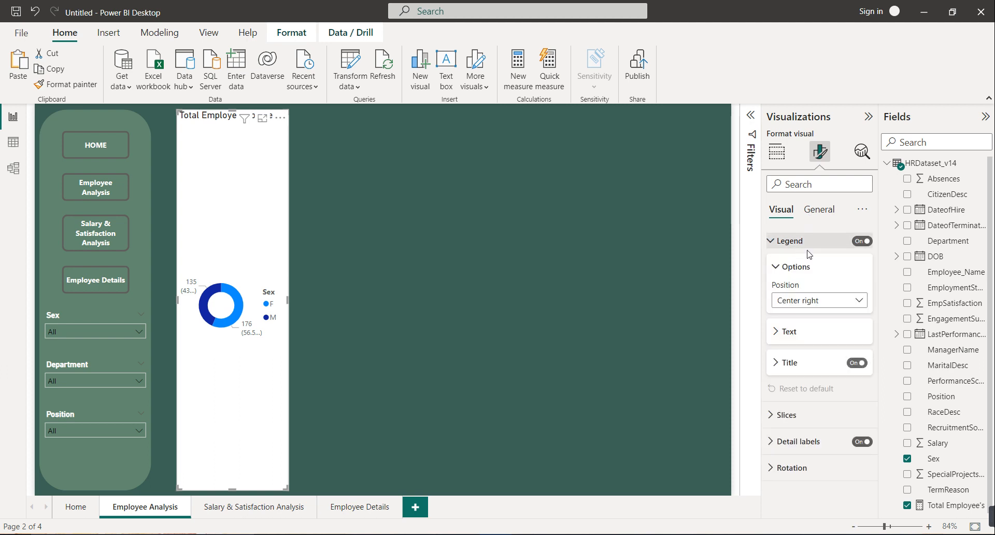
{"action": "left_click", "coordinate": [816, 303]}
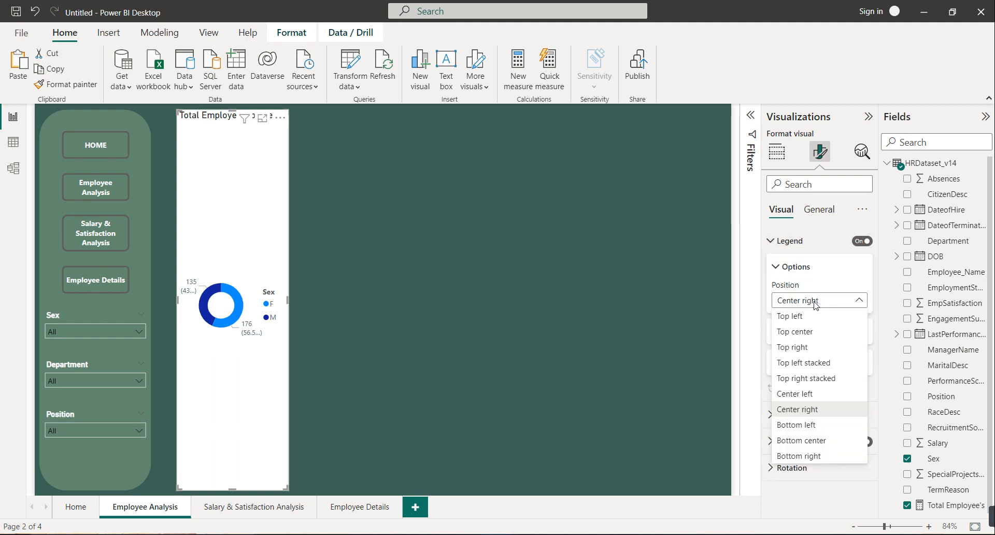
{"action": "left_click", "coordinate": [801, 331]}
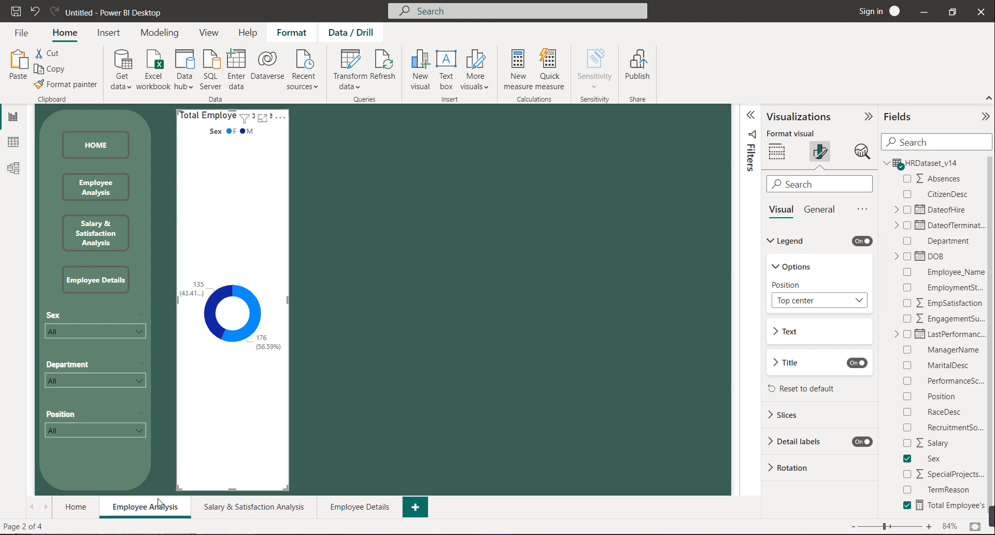
{"action": "left_click_drag", "start_coordinate": [233, 489], "coordinate": [244, 231]}
{"action": "left_click_drag", "start_coordinate": [261, 167], "coordinate": [244, 171]}
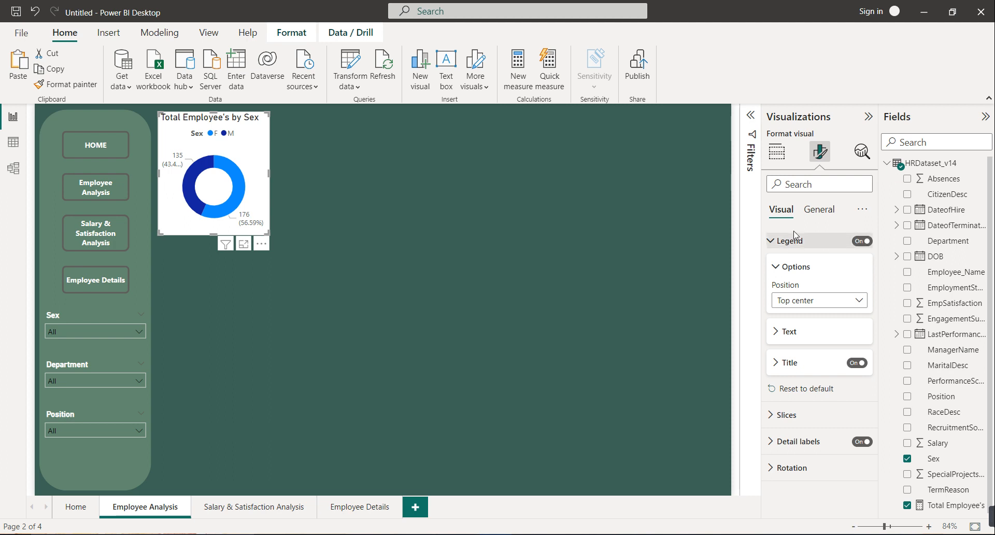
Make the donut chart's detail label values bold and white.
{"action": "left_click", "coordinate": [801, 441]}
{"action": "scroll", "coordinate": [806, 487], "scroll_direction": "down", "scroll_amount": 3}
{"action": "left_click", "coordinate": [806, 454]}
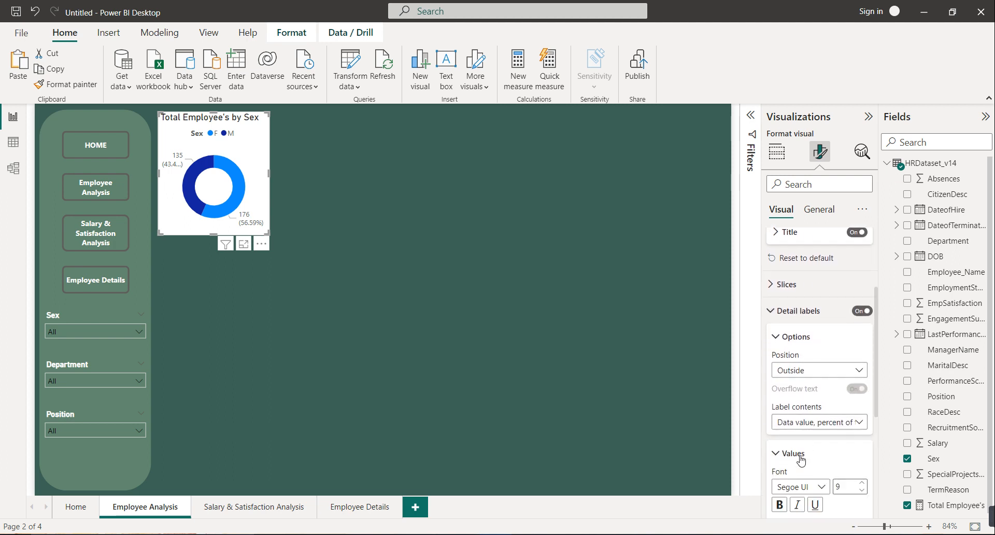
{"action": "scroll", "coordinate": [785, 444], "scroll_direction": "down", "scroll_amount": 2}
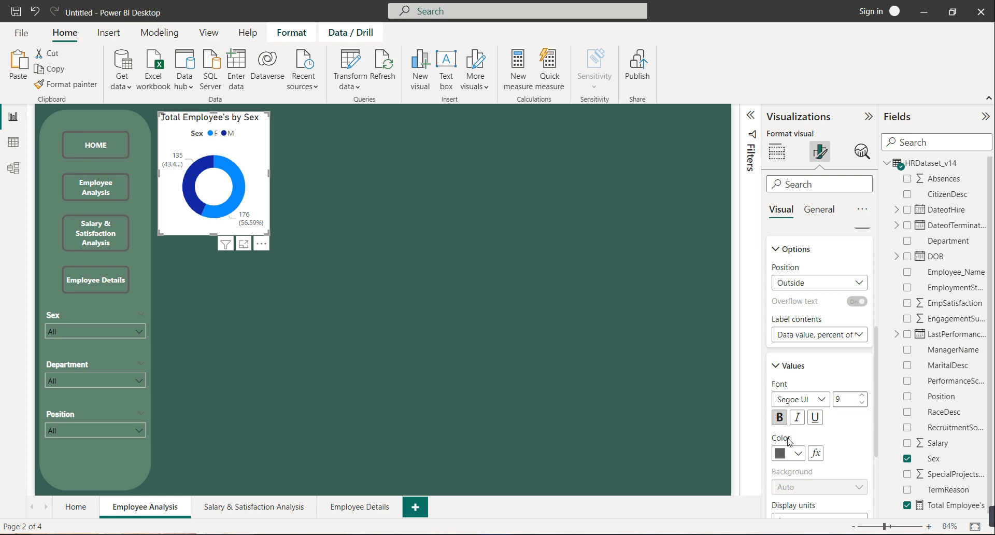
{"action": "left_click", "coordinate": [789, 453]}
{"action": "left_click", "coordinate": [807, 397]}
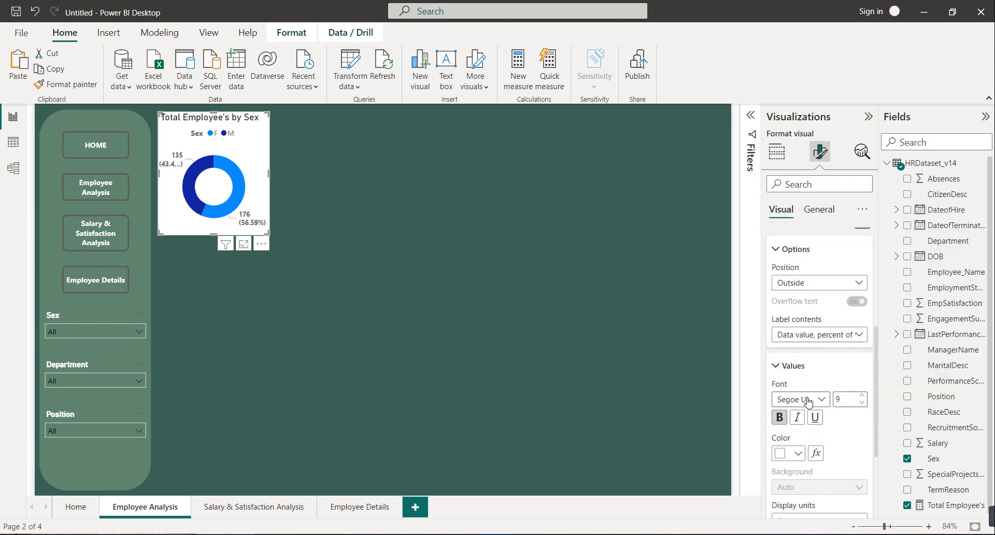
Turn off the donut chart's background.
{"action": "left_click", "coordinate": [580, 286]}
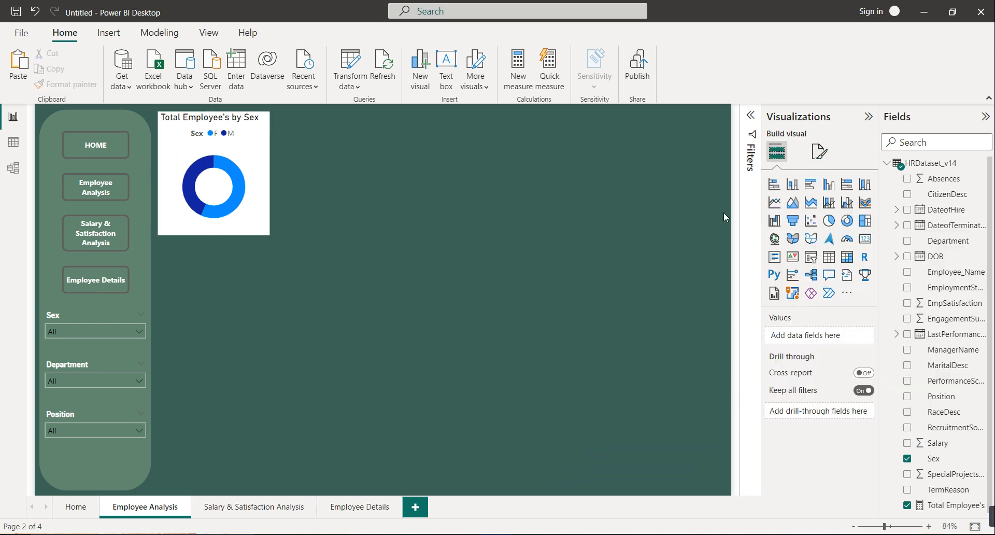
{"action": "left_click", "coordinate": [820, 151]}
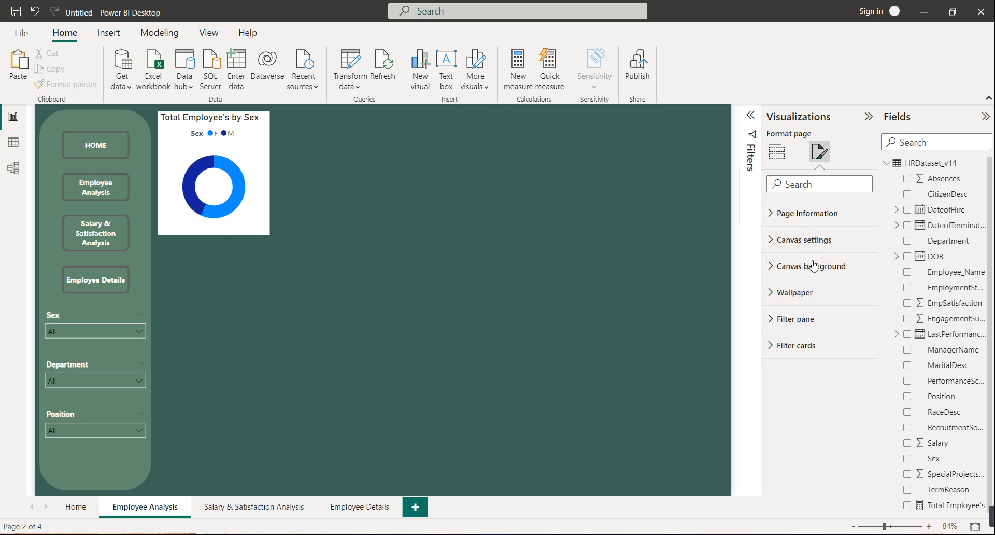
{"action": "left_click", "coordinate": [814, 266]}
{"action": "left_click", "coordinate": [261, 155]}
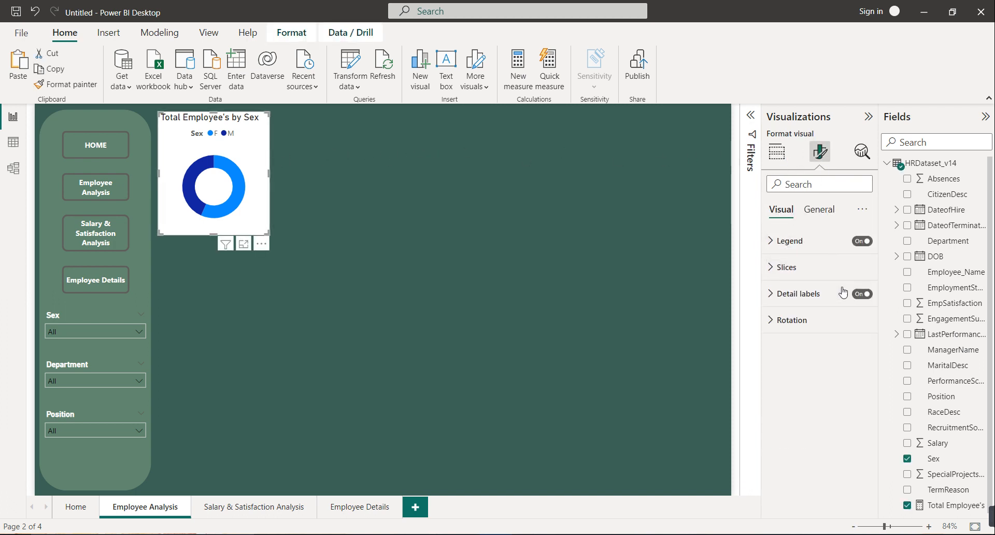
{"action": "left_click", "coordinate": [826, 217]}
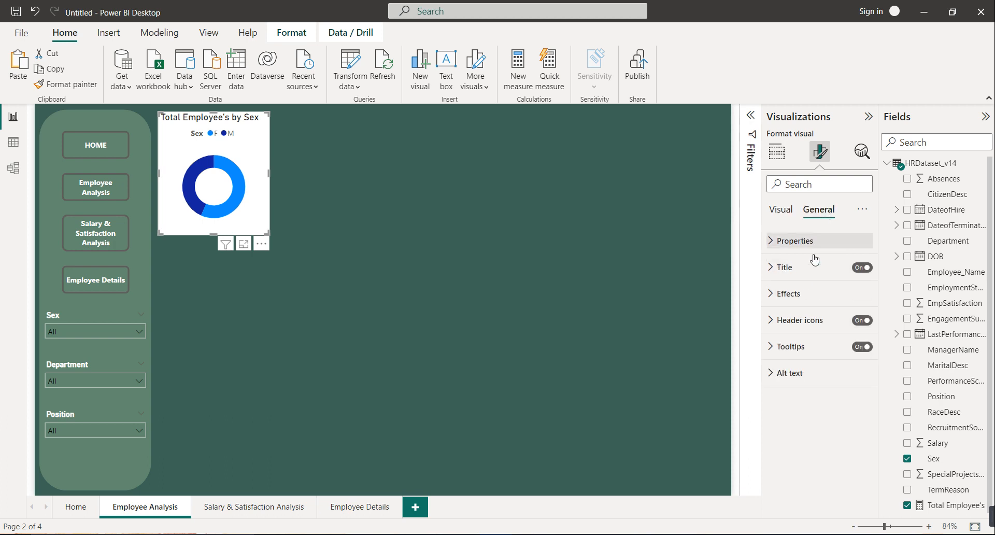
{"action": "left_click", "coordinate": [804, 294]}
{"action": "left_click", "coordinate": [855, 320]}
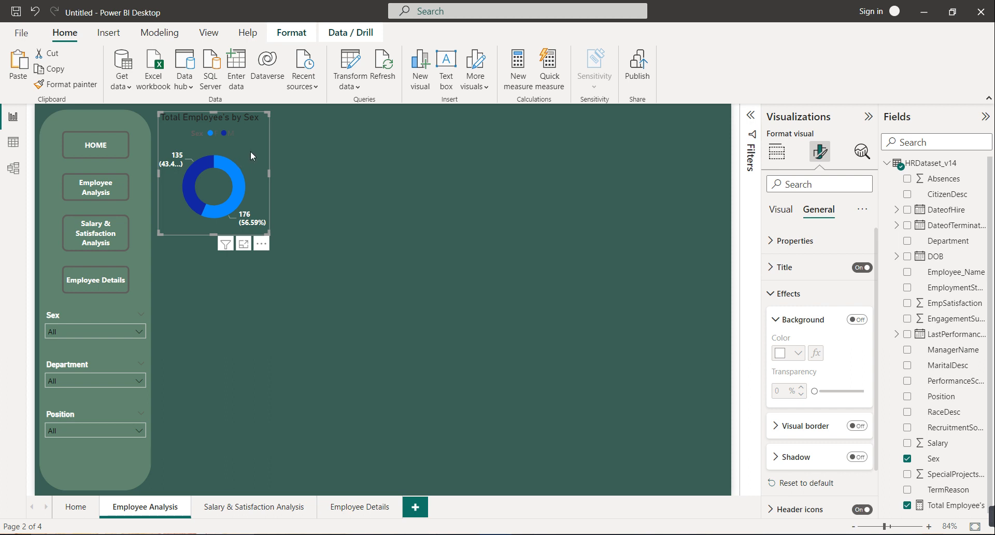
Make the donut chart's legend text bold and white.
{"action": "left_click", "coordinate": [773, 209]}
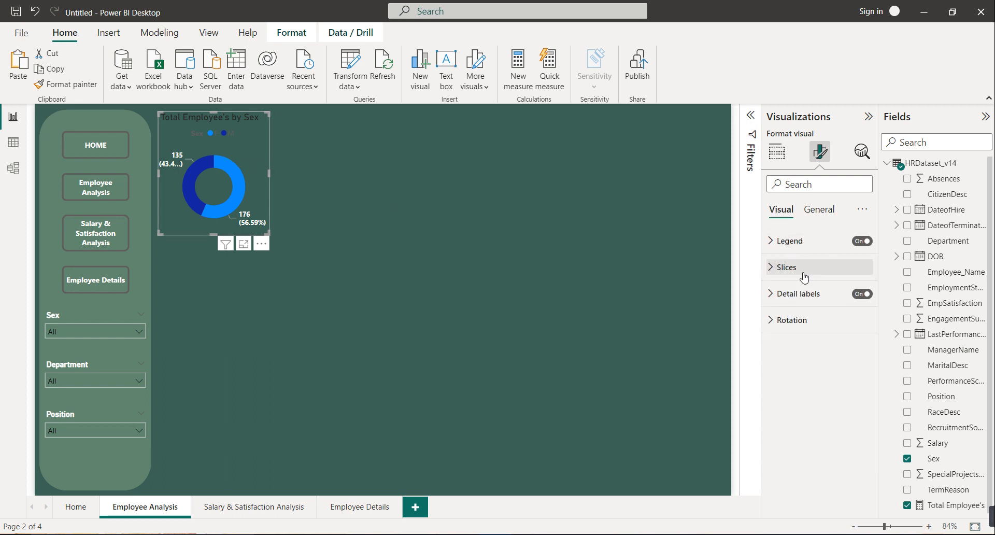
{"action": "left_click", "coordinate": [801, 243]}
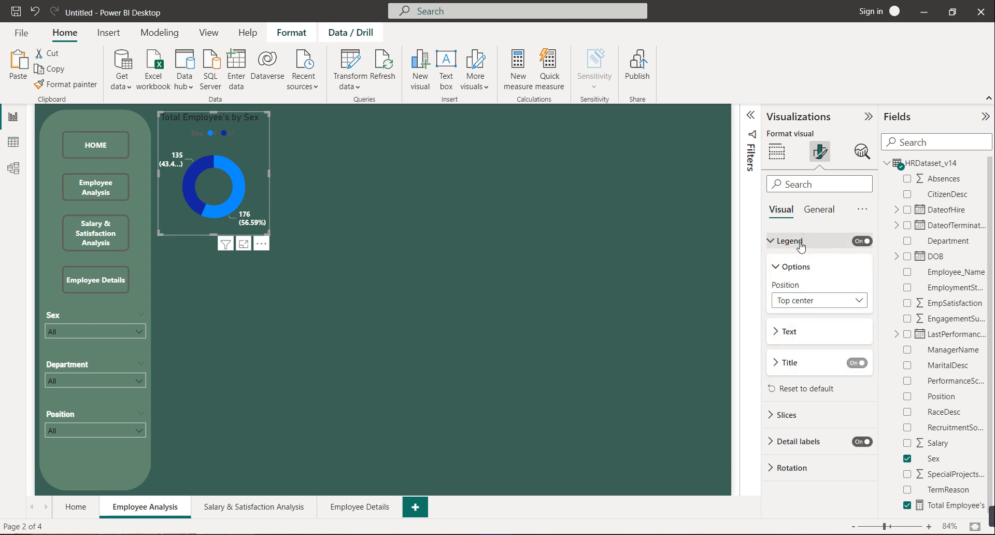
{"action": "left_click", "coordinate": [796, 334]}
{"action": "left_click", "coordinate": [779, 383]}
{"action": "left_click", "coordinate": [796, 420]}
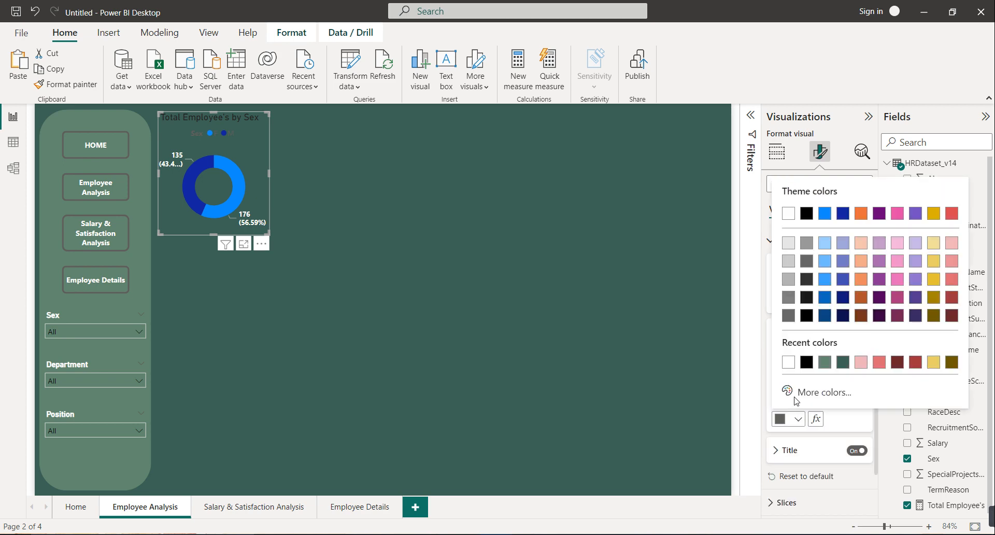
{"action": "left_click", "coordinate": [792, 367]}
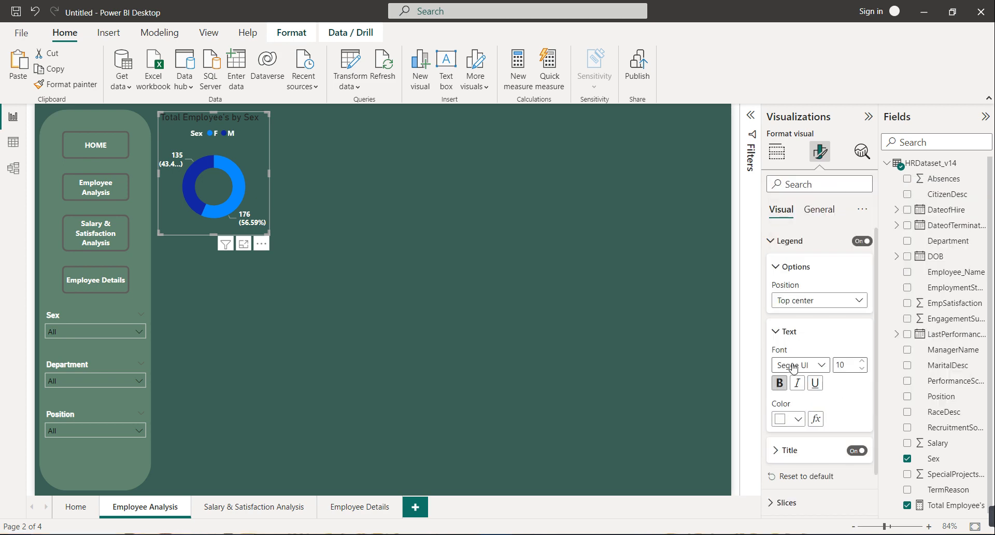
{"action": "left_click", "coordinate": [793, 449]}
{"action": "scroll", "coordinate": [797, 441], "scroll_direction": "down", "scroll_amount": 2}
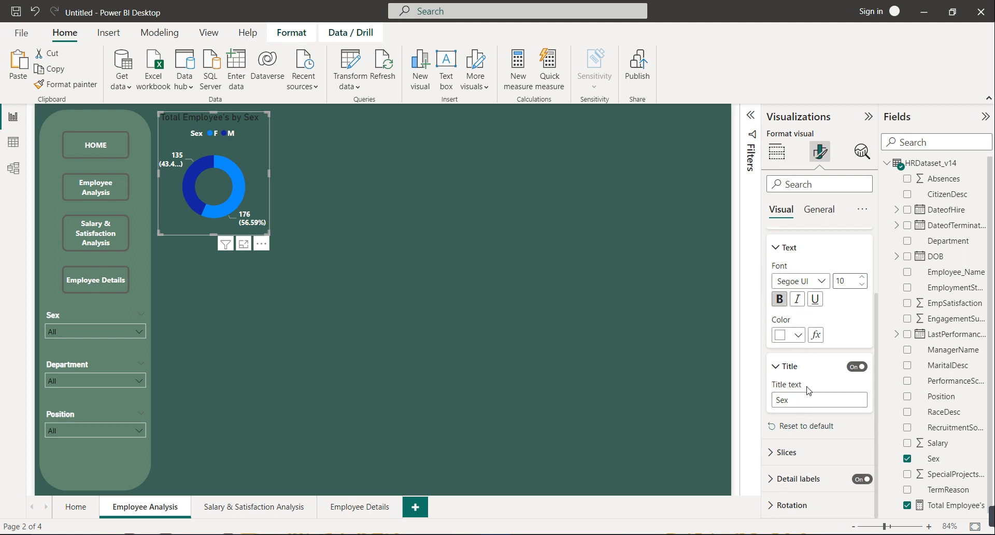
{"action": "scroll", "coordinate": [807, 398], "scroll_direction": "up", "scroll_amount": 3}
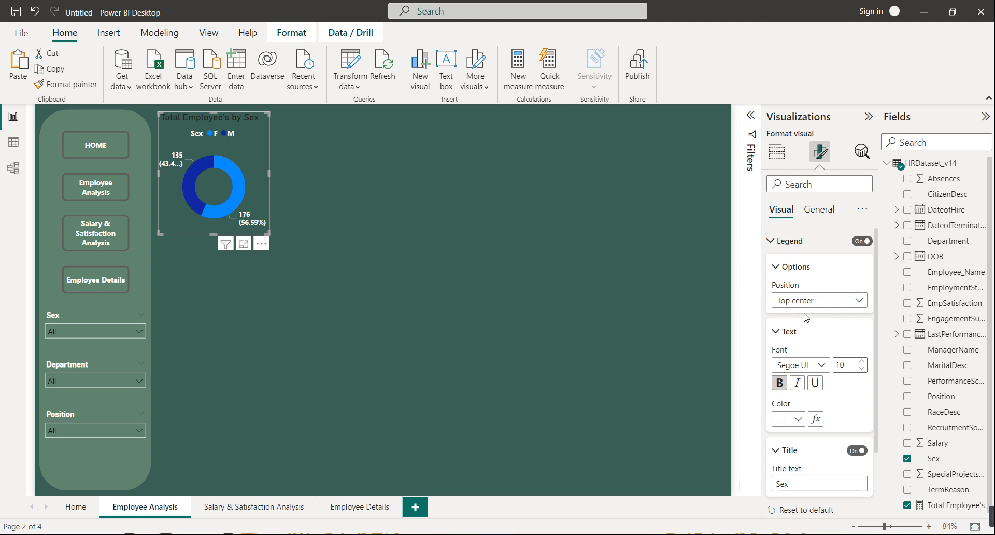
{"action": "left_click", "coordinate": [805, 241]}
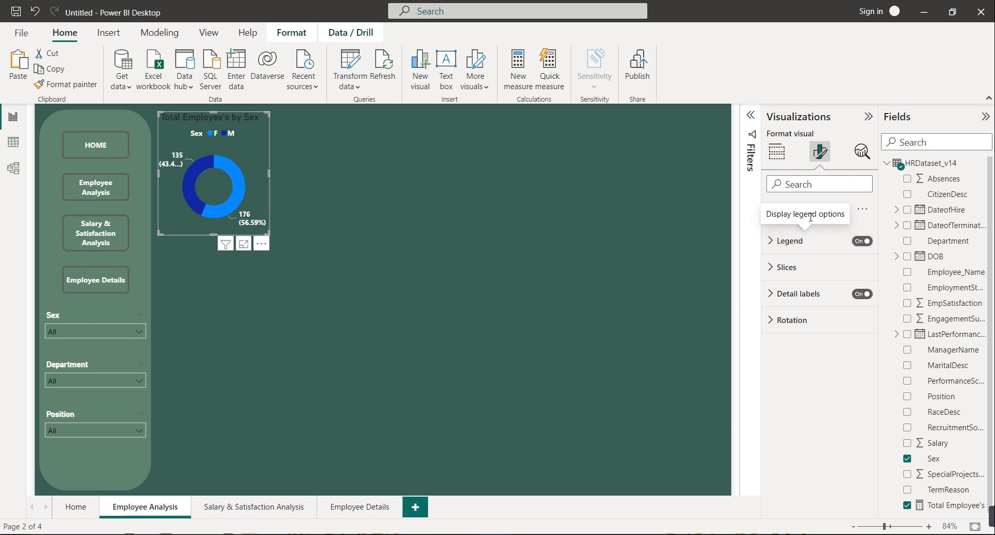
Format the donut chart's title as bold, white and horizontally centered.
{"action": "left_click", "coordinate": [822, 207]}
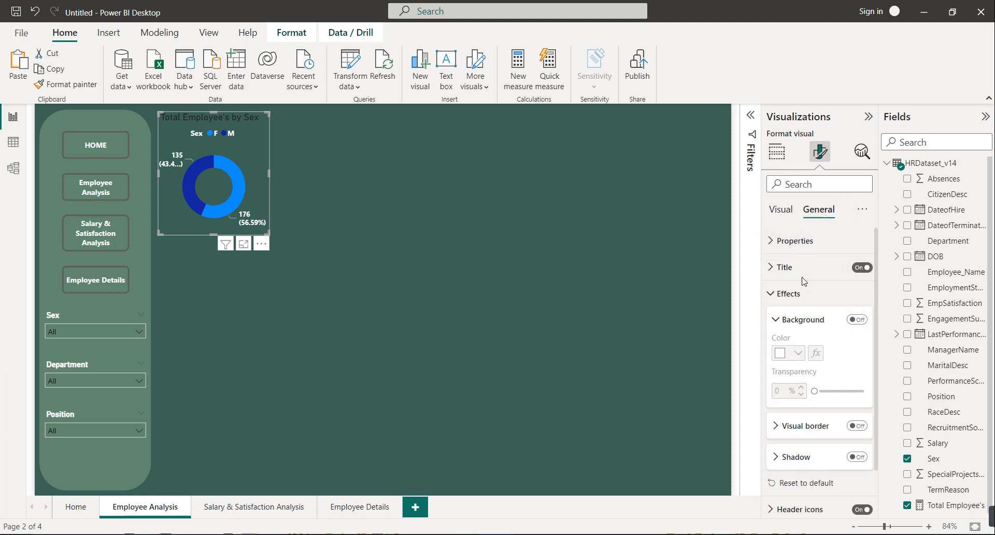
{"action": "left_click", "coordinate": [807, 269]}
{"action": "left_click", "coordinate": [778, 393]}
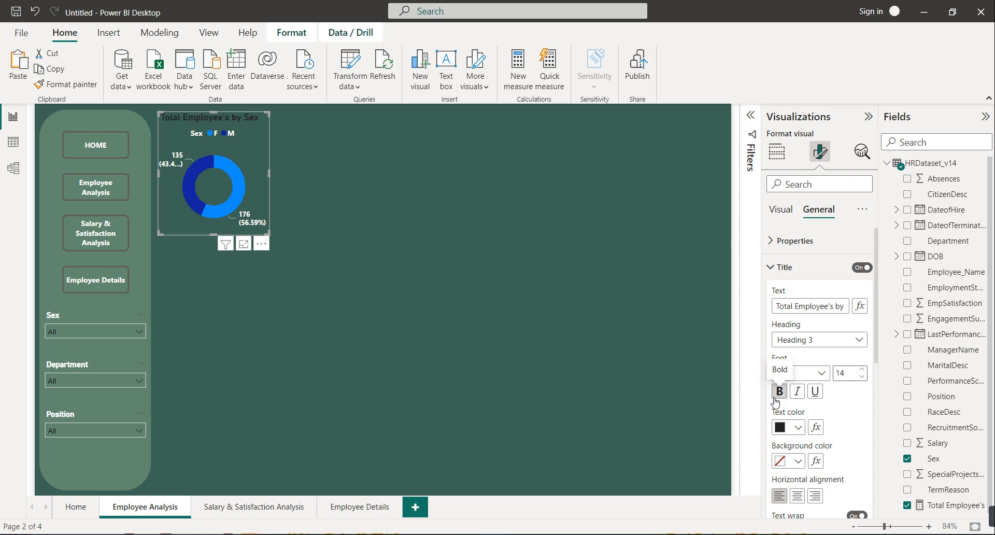
{"action": "left_click", "coordinate": [798, 427]}
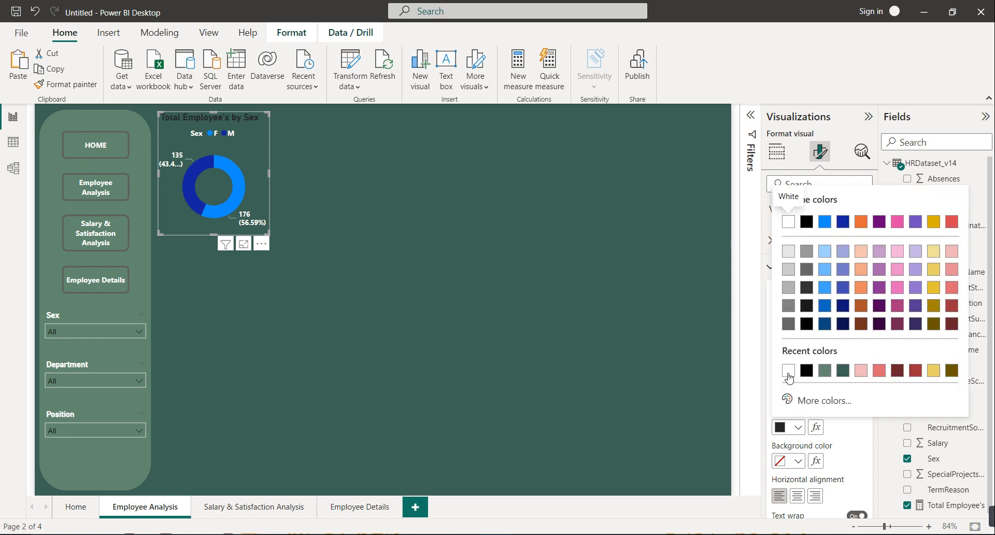
{"action": "left_click", "coordinate": [788, 378]}
{"action": "left_click", "coordinate": [797, 496]}
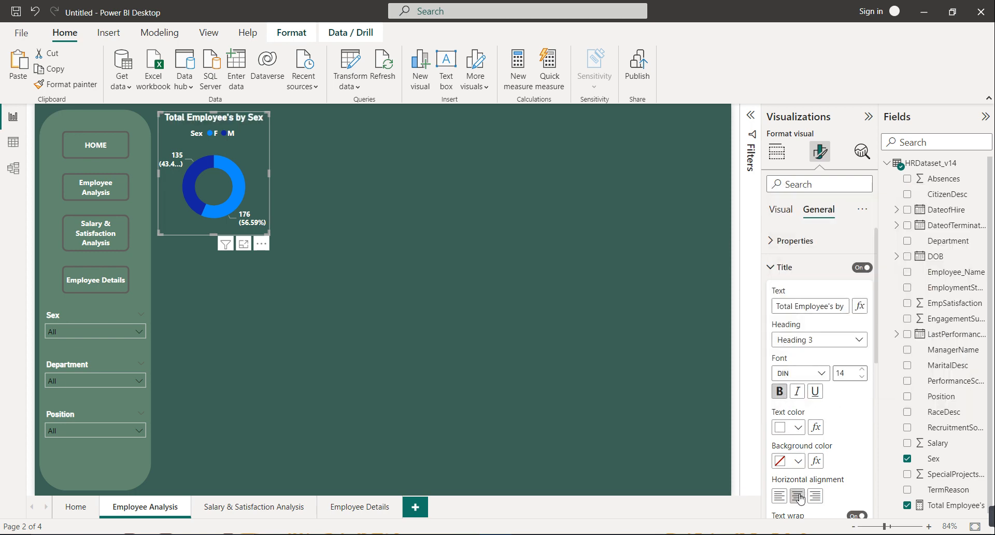
{"action": "left_click", "coordinate": [545, 318]}
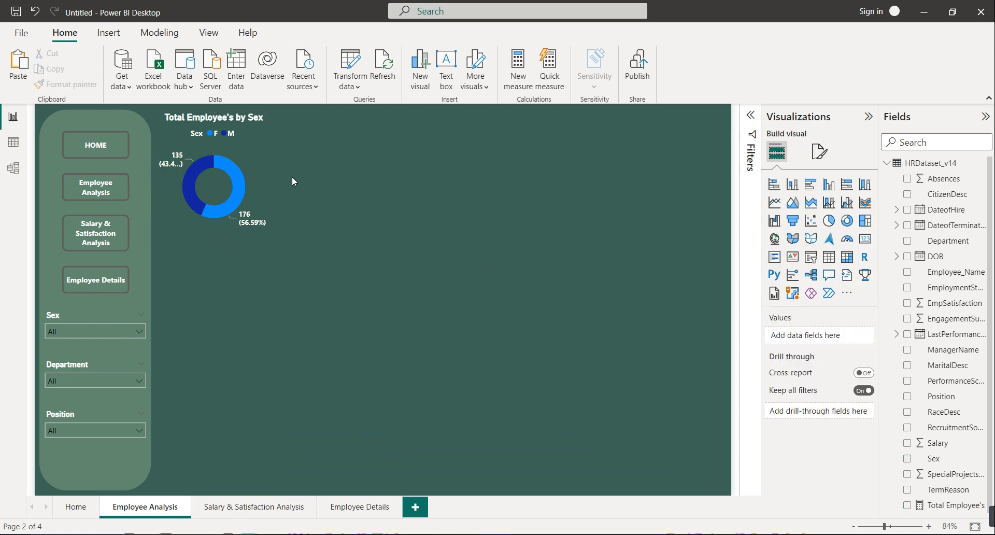
Change the donut chart's title to "Total Employee's by Gender".
{"action": "left_click", "coordinate": [250, 141]}
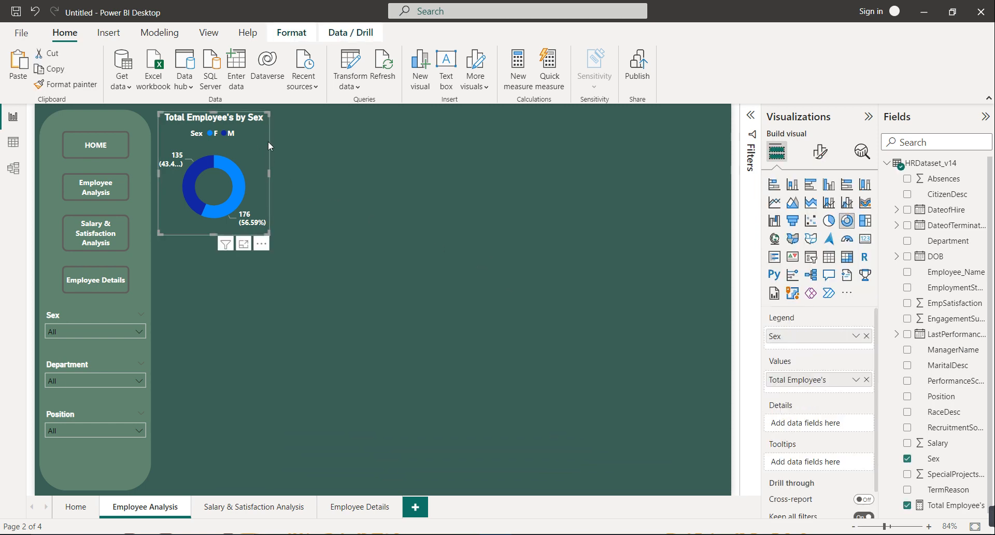
{"action": "left_click", "coordinate": [820, 151]}
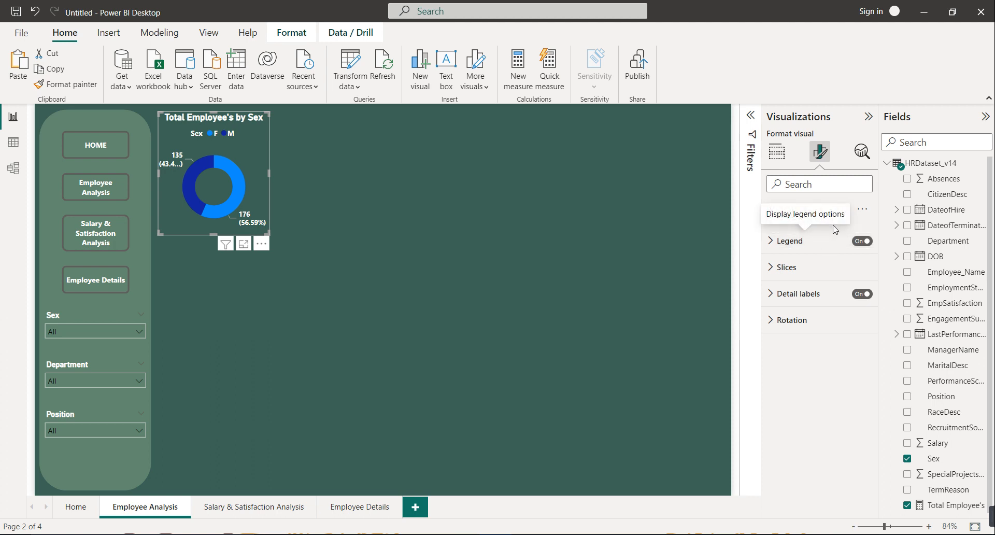
{"action": "left_click", "coordinate": [823, 212]}
{"action": "left_click", "coordinate": [804, 270]}
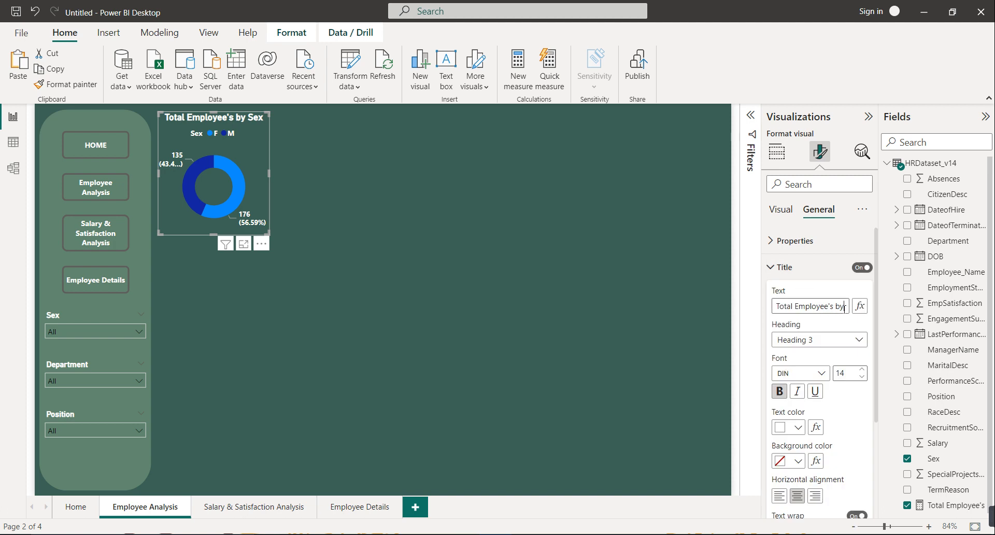
{"action": "left_click", "coordinate": [844, 308]}
{"action": "key", "text": "BackSpace"}
{"action": "key", "text": "BackSpace"}
{"action": "key", "text": "BackSpace"}
{"action": "type", "text": "Gender"}
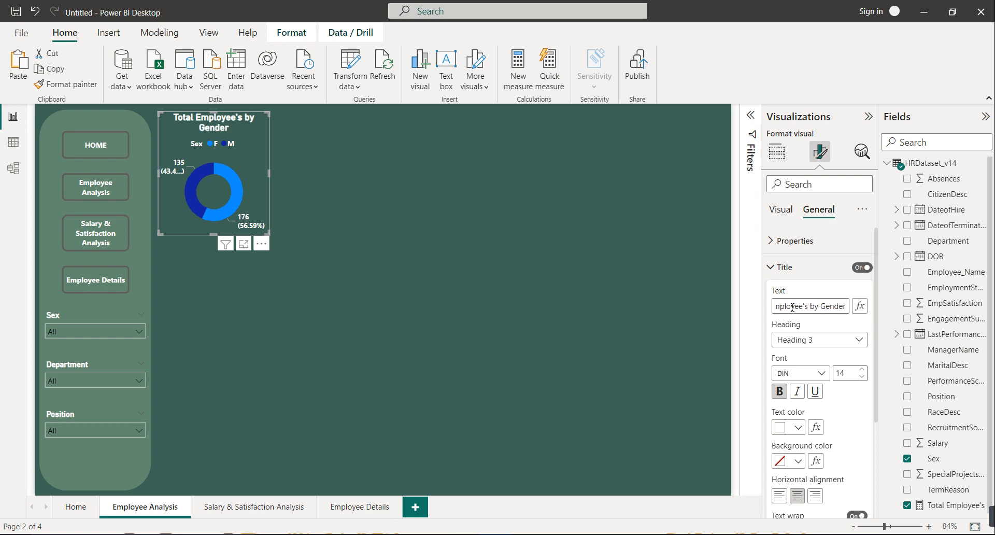
{"action": "left_click", "coordinate": [511, 306]}
{"action": "left_click", "coordinate": [247, 158]}
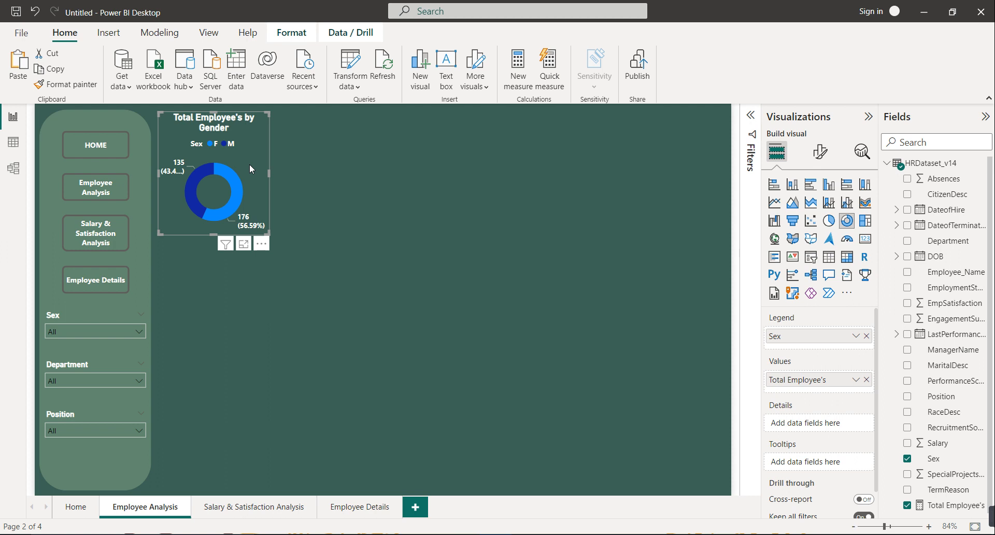
Duplicate the gender donut chart and place the copy directly beside the original.
{"action": "key", "text": "ctrl+c"}
{"action": "key", "text": "ctrl+v"}
{"action": "left_click_drag", "start_coordinate": [250, 164], "coordinate": [359, 159]}
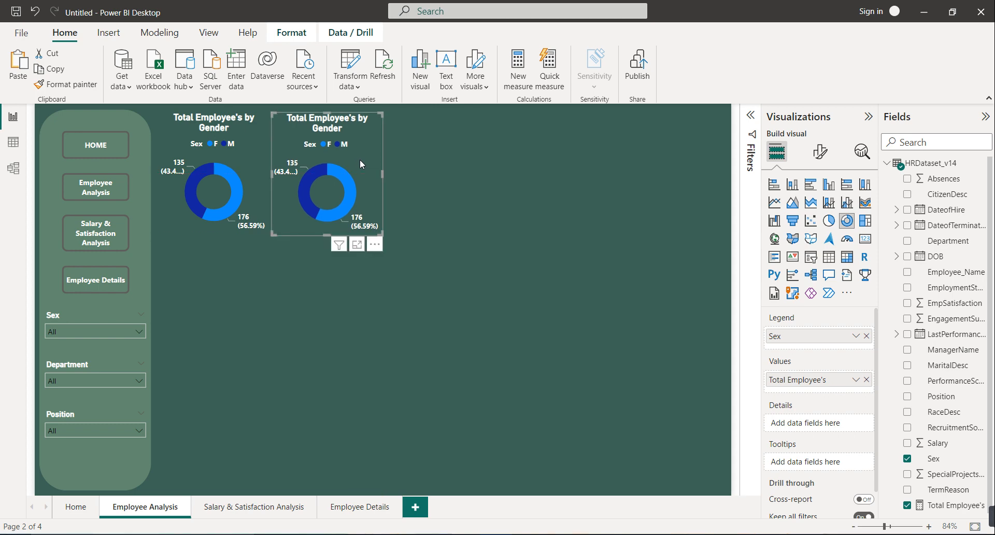
Replace the copied donut chart's Sex legend field with MaritalDesc and widen the chart.
{"action": "left_click", "coordinate": [867, 336]}
{"action": "left_click_drag", "start_coordinate": [948, 365], "coordinate": [847, 336]}
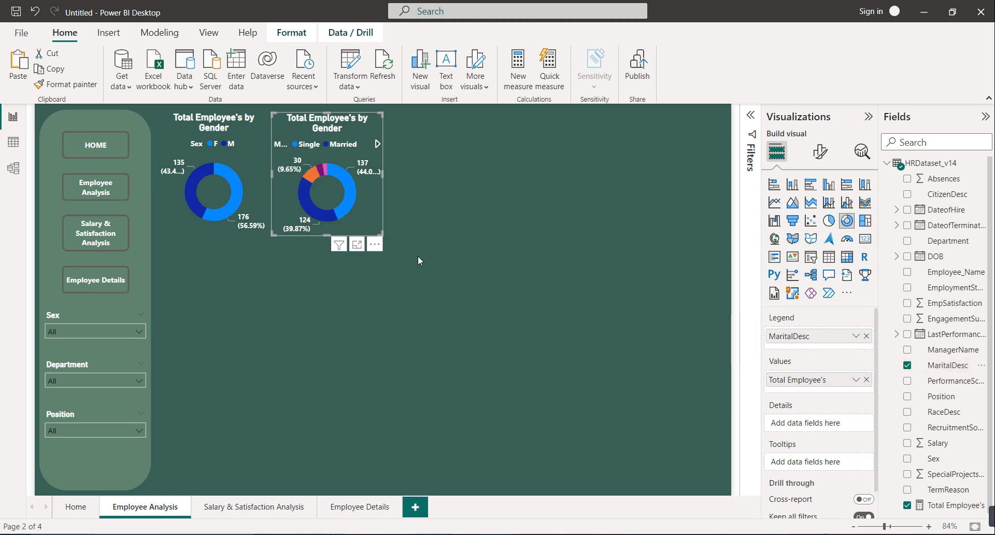
{"action": "left_click_drag", "start_coordinate": [382, 172], "coordinate": [446, 173]}
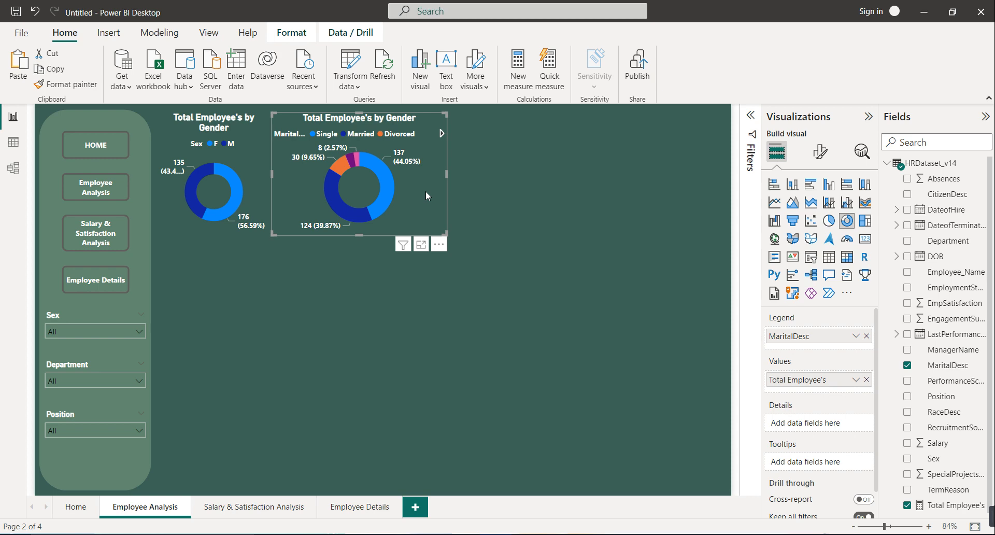
Add a third donut chart copy beside the marital one, slightly widen the marital chart and stretch the copy to the page edge.
{"action": "key", "text": "ctrl+v"}
{"action": "left_click_drag", "start_coordinate": [425, 196], "coordinate": [658, 196]}
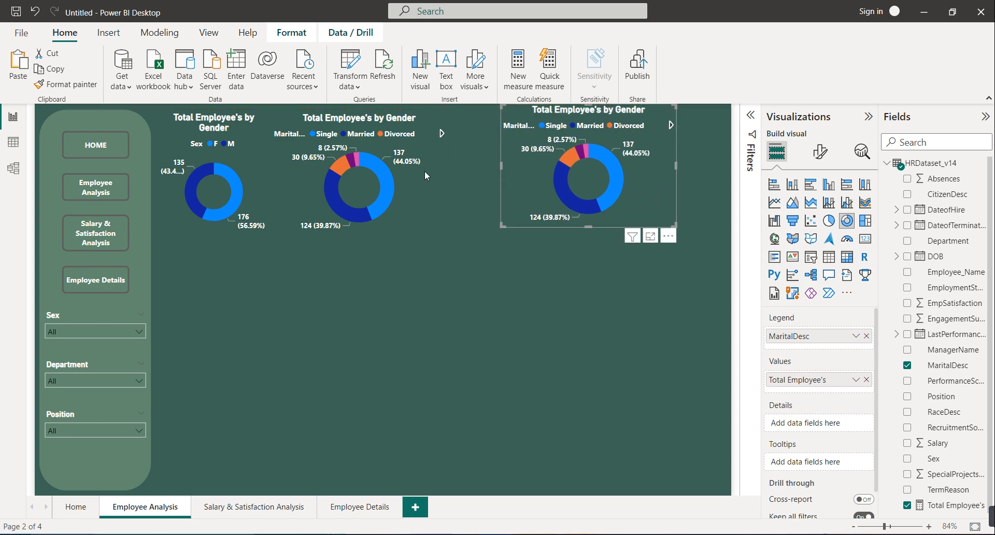
{"action": "left_click", "coordinate": [444, 169]}
{"action": "mouse_move", "coordinate": [449, 176]}
{"action": "left_mouse_down"}
{"action": "mouse_move", "coordinate": [477, 176]}
{"action": "mouse_move", "coordinate": [452, 177]}
{"action": "left_mouse_up"}
{"action": "left_click_drag", "start_coordinate": [516, 176], "coordinate": [476, 193]}
{"action": "left_click_drag", "start_coordinate": [635, 175], "coordinate": [723, 176]}
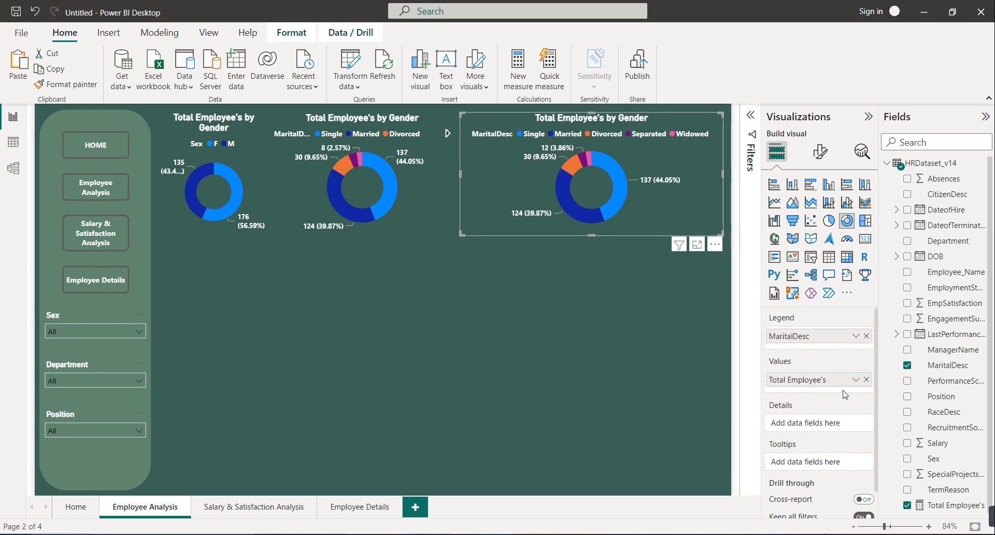
Replace the third donut chart's legend field with CitizenDesc and set its legend position to Center right.
{"action": "left_click", "coordinate": [866, 335]}
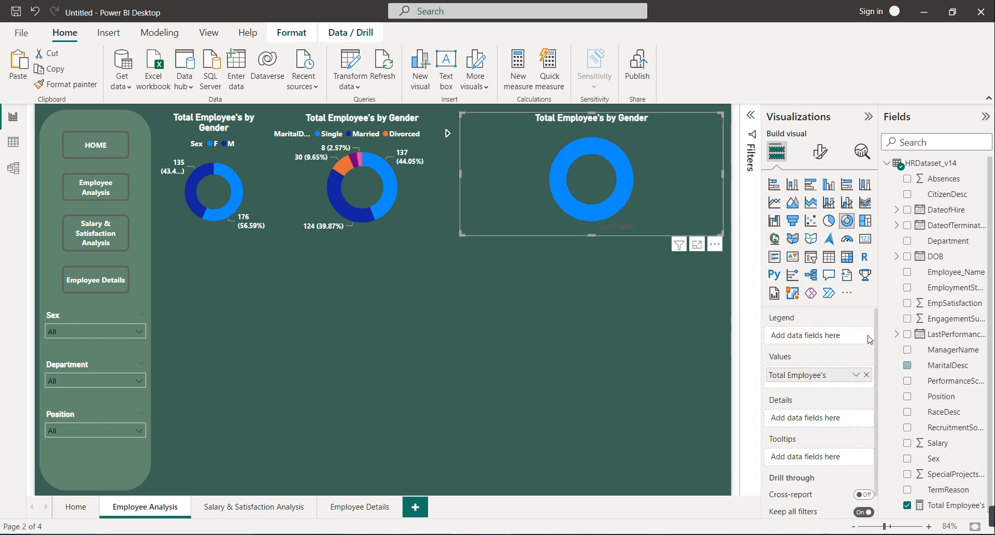
{"action": "left_click_drag", "start_coordinate": [961, 196], "coordinate": [862, 338]}
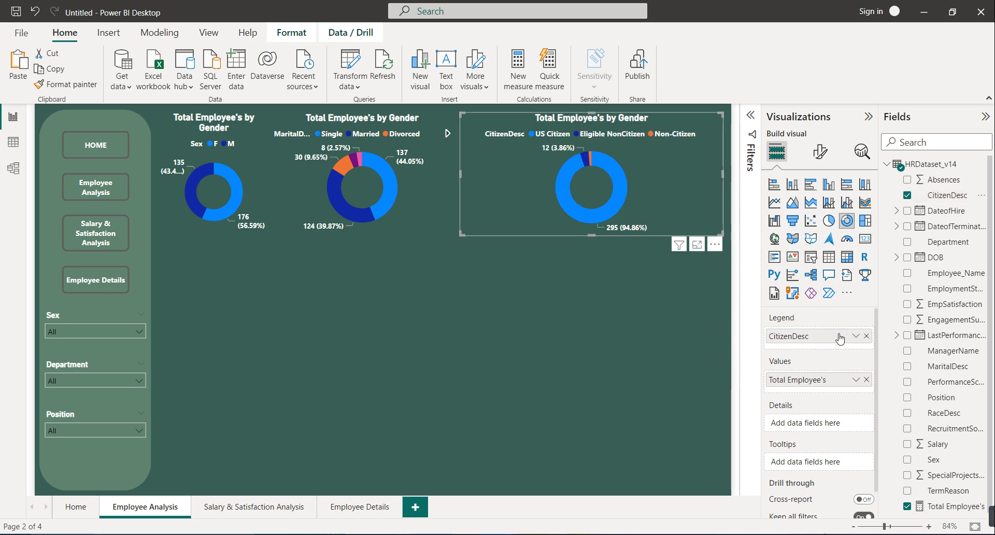
{"action": "left_click", "coordinate": [826, 157]}
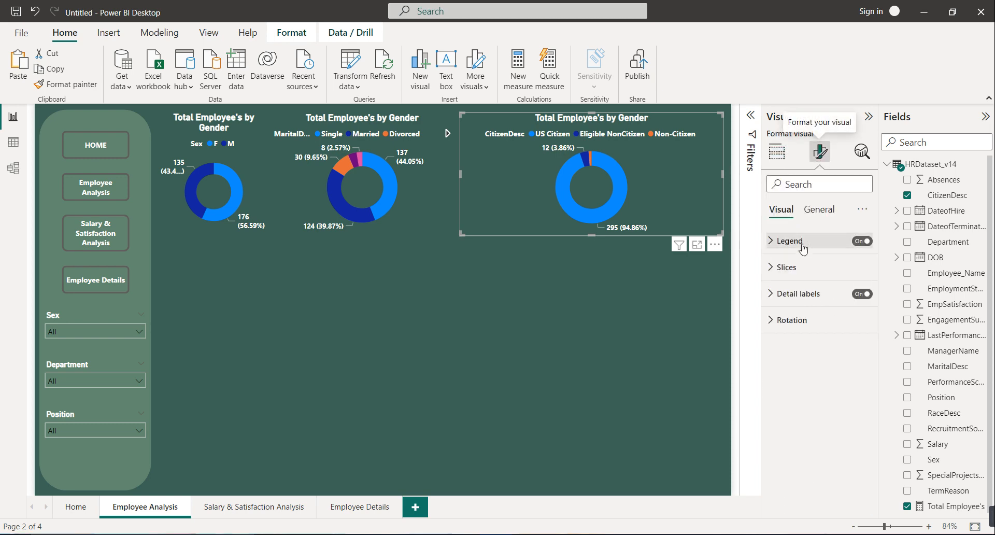
{"action": "left_click", "coordinate": [803, 244]}
{"action": "left_click", "coordinate": [814, 302]}
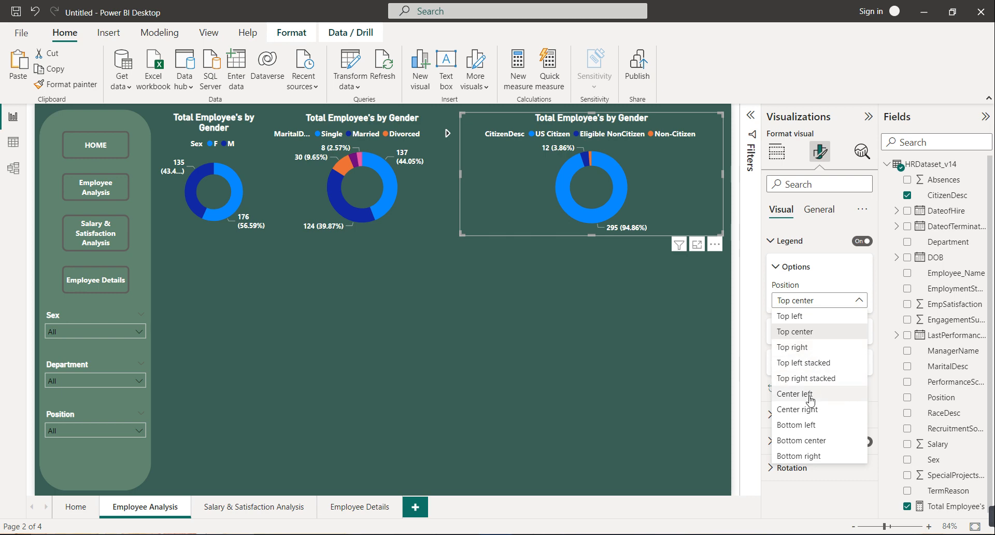
{"action": "left_click", "coordinate": [811, 410]}
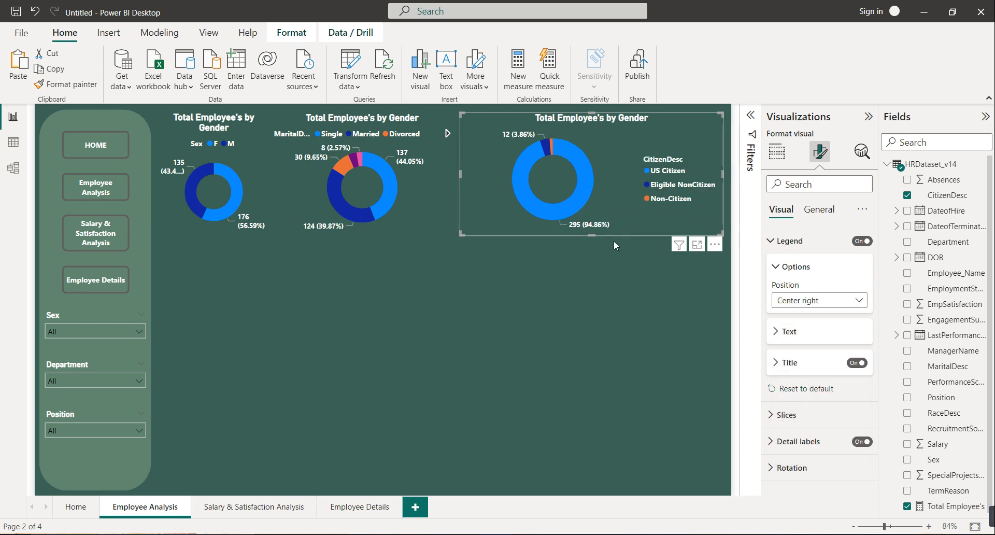
Change the citizenship donut chart's title to "Total Employee's by Citizenship".
{"action": "left_click", "coordinate": [820, 210]}
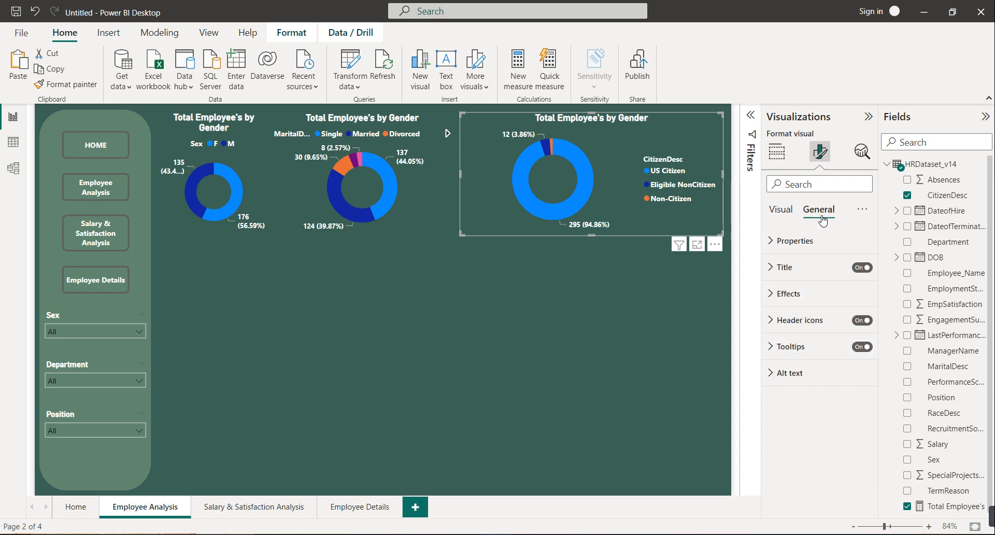
{"action": "left_click", "coordinate": [801, 266]}
{"action": "left_click", "coordinate": [828, 307]}
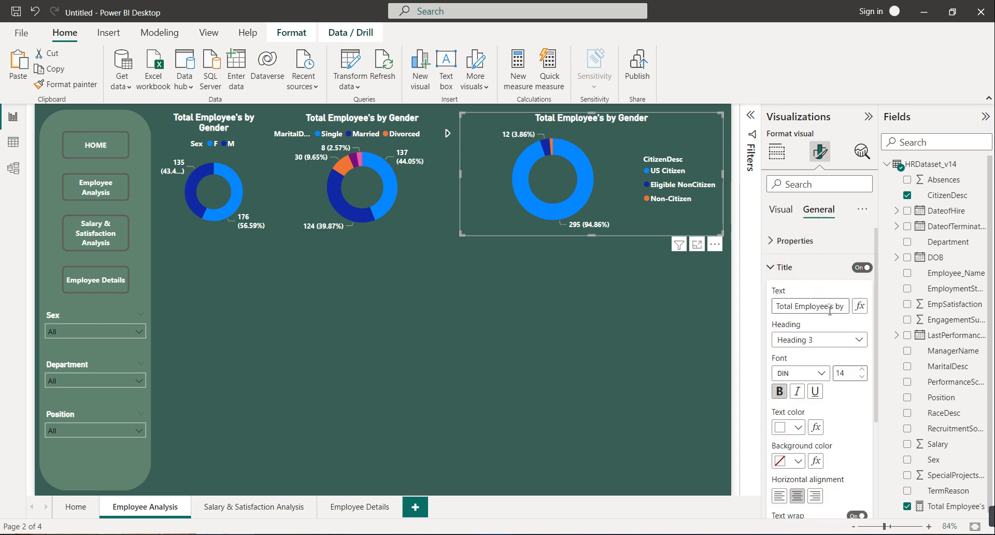
{"action": "key", "text": "Right"}
{"action": "key", "text": "Right"}
{"action": "key", "text": "Right"}
{"action": "key", "text": "Right"}
{"action": "key", "text": "Right"}
{"action": "key", "text": "Right"}
{"action": "key", "text": "shift+Right"}
{"action": "key", "text": "shift+Right"}
{"action": "key", "text": "shift+Right"}
{"action": "key", "text": "shift+Right"}
{"action": "key", "text": "shift+Right"}
{"action": "key", "text": "shift+Right"}
{"action": "type", "text": "Citizen"}
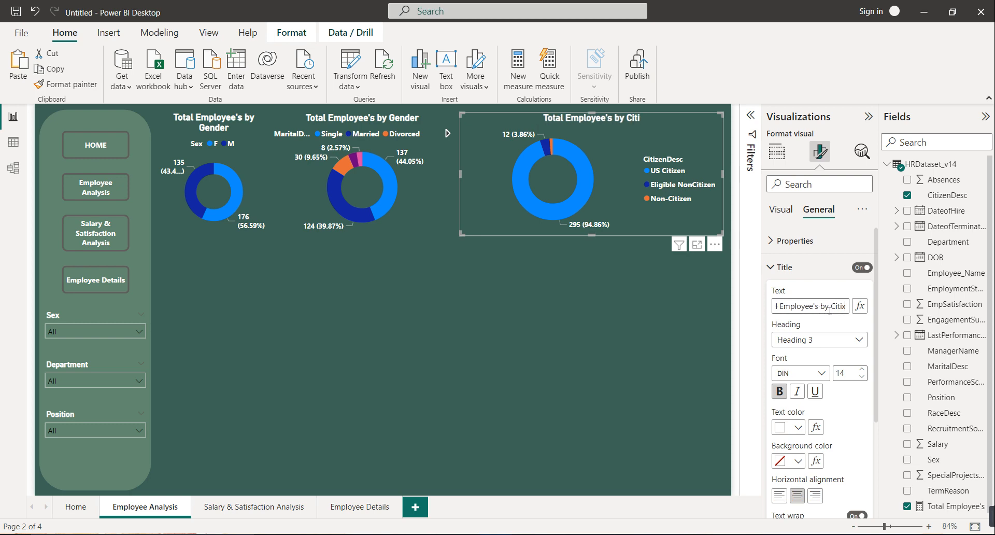
{"action": "type", "text": "ship"}
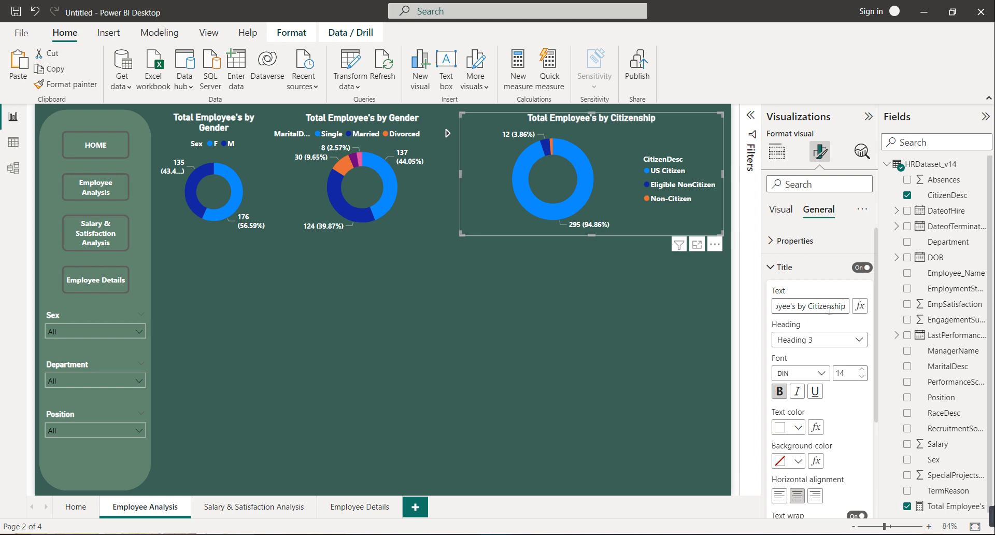
Change the marital donut chart's title to "Total Employee's by Marital Status".
{"action": "left_click", "coordinate": [429, 204]}
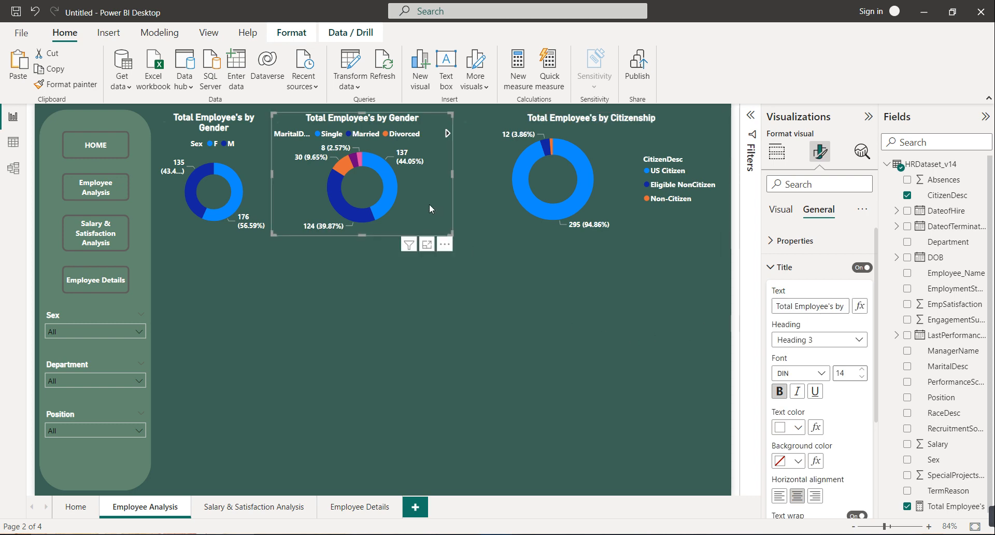
{"action": "left_click", "coordinate": [838, 310]}
{"action": "double_click", "coordinate": [838, 310]}
{"action": "type", "text": "Marital Status"}
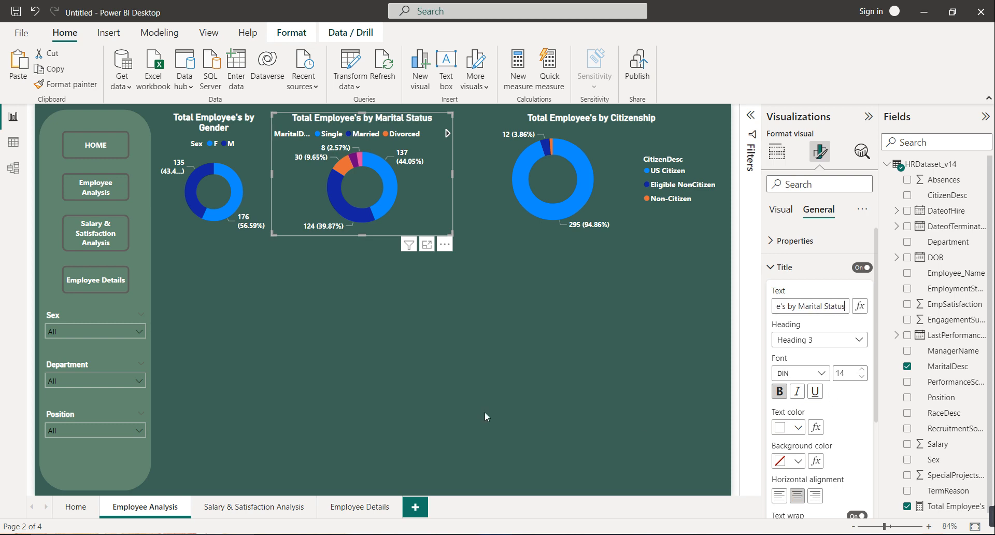
{"action": "left_click", "coordinate": [527, 369]}
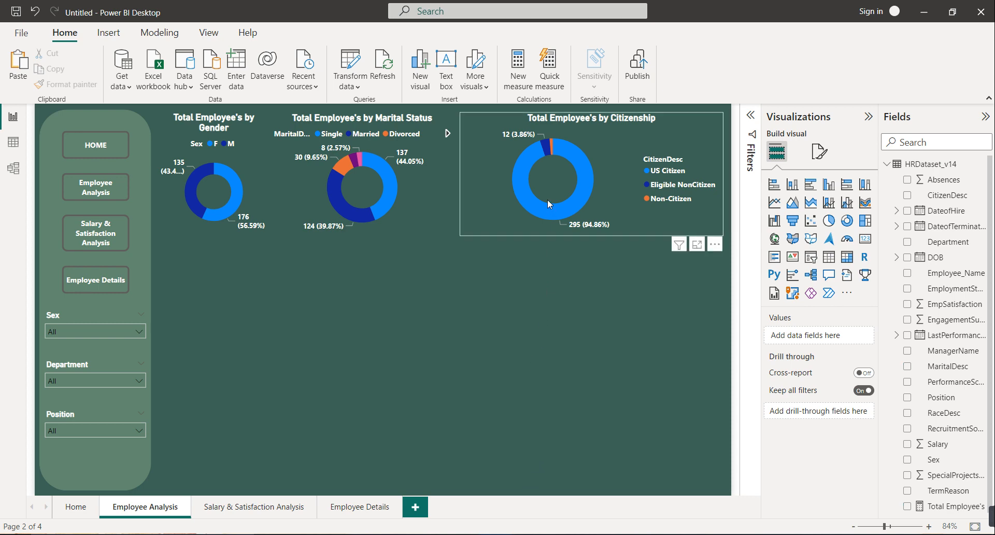
Shift the marital status donut chart slightly towards the citizenship chart to even out the row.
{"action": "left_click", "coordinate": [400, 206]}
{"action": "left_click_drag", "start_coordinate": [414, 205], "coordinate": [428, 204]}
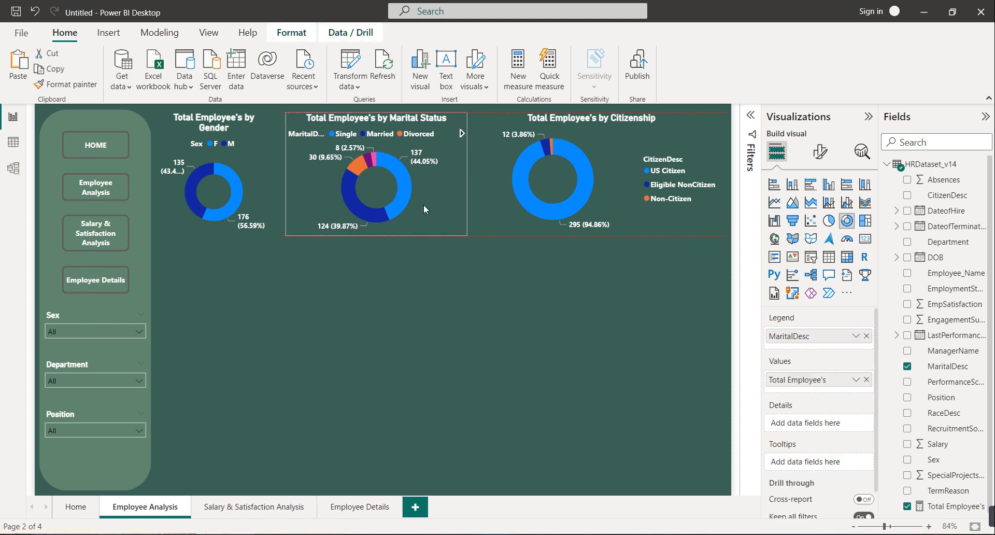
{"action": "left_click", "coordinate": [397, 295]}
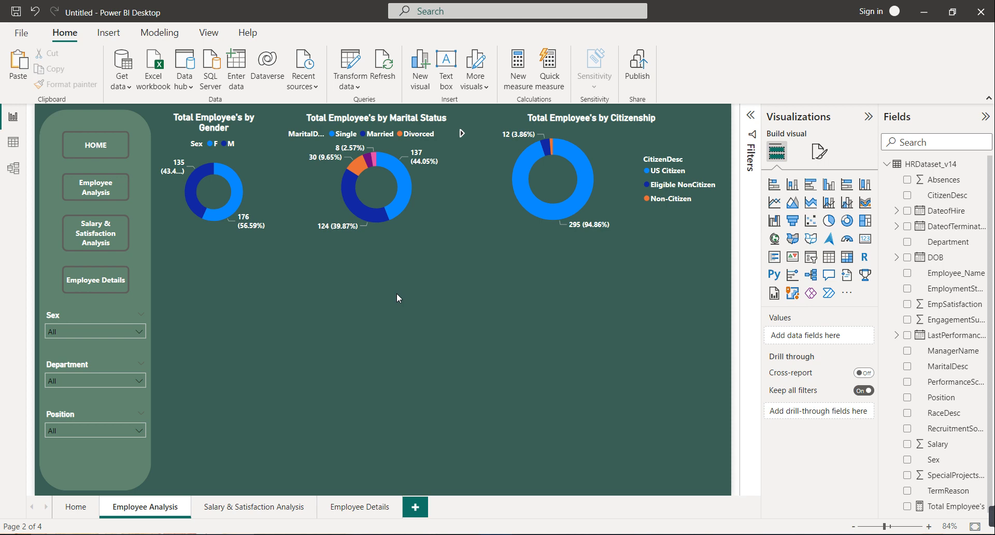
Add a stacked column chart below the donut charts and stretch it across the full width of the row.
{"action": "left_click", "coordinate": [794, 189]}
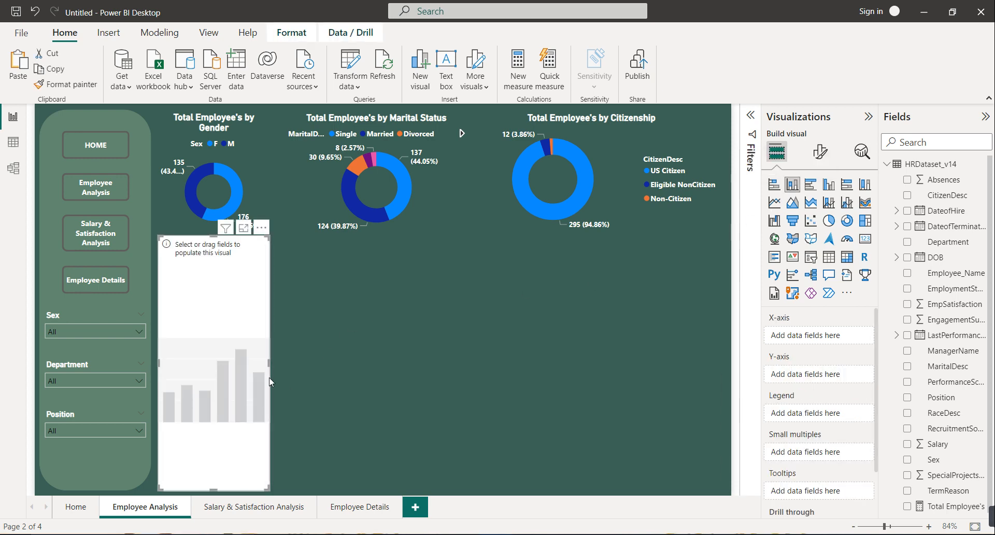
{"action": "left_click_drag", "start_coordinate": [271, 359], "coordinate": [724, 394]}
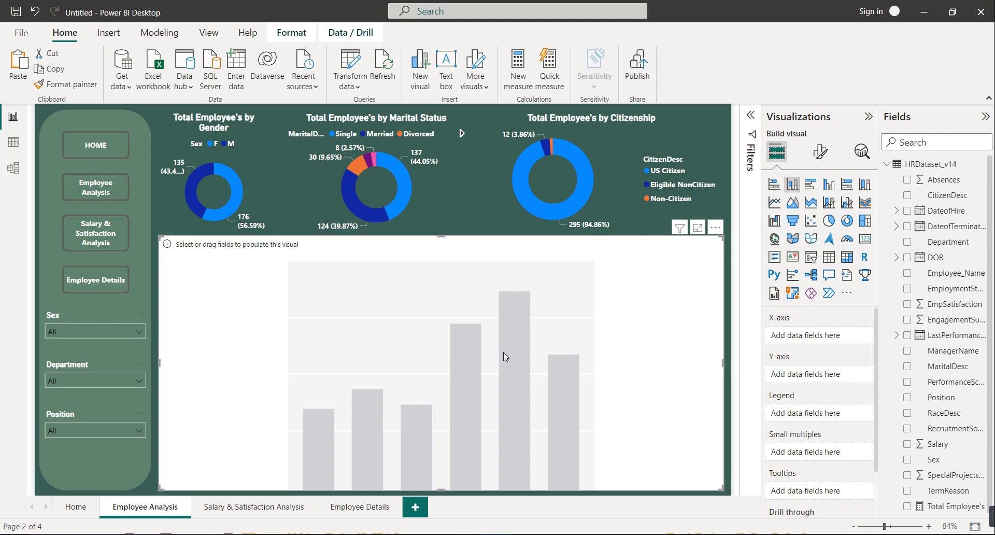
{"action": "key", "text": "Right"}
{"action": "key", "text": "Right"}
{"action": "key", "text": "Right"}
{"action": "key", "text": "Right"}
{"action": "key", "text": "Right"}
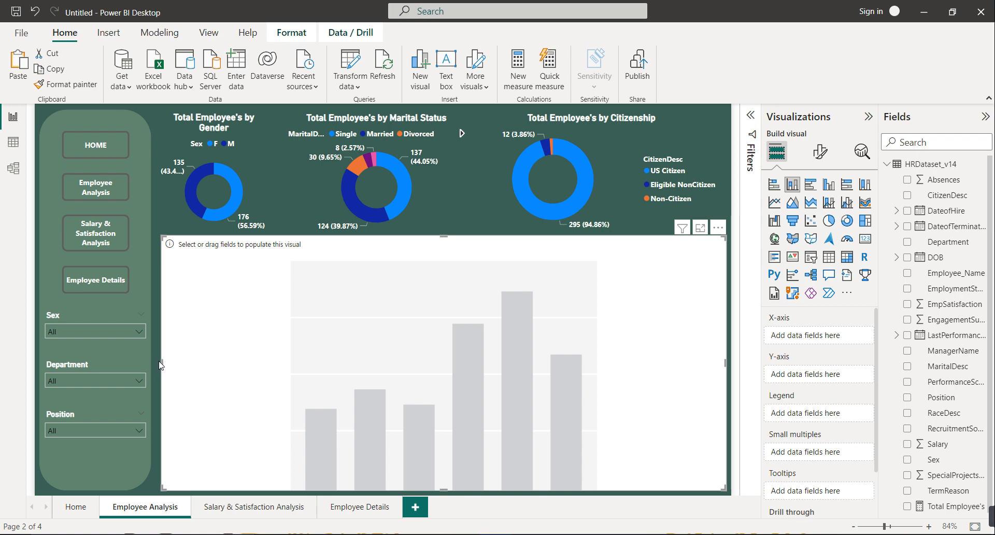
{"action": "left_click_drag", "start_coordinate": [160, 365], "coordinate": [158, 368]}
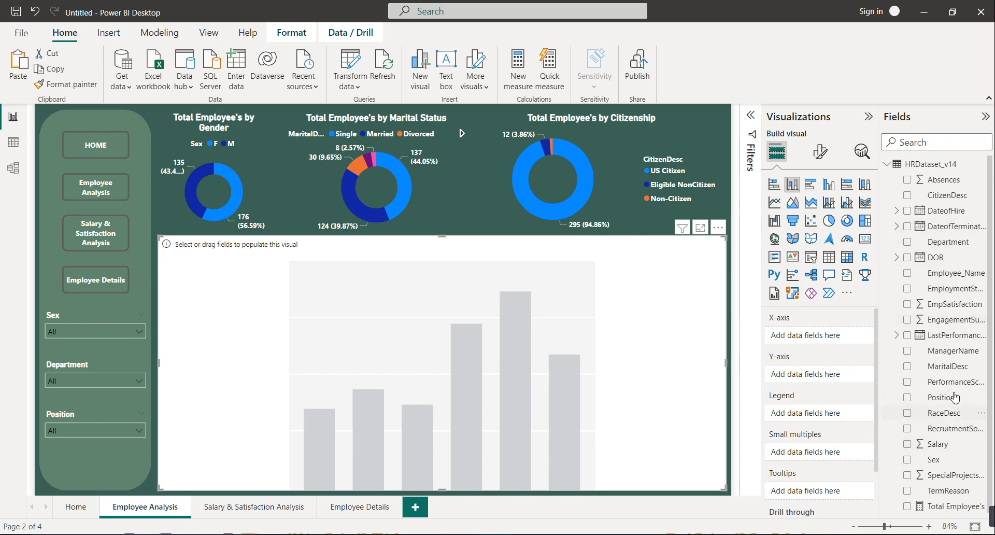
Plot Total Employee's by ManagerName in the column chart and shrink it to a strip along the page's lower edge.
{"action": "left_click_drag", "start_coordinate": [958, 350], "coordinate": [842, 341]}
{"action": "left_click_drag", "start_coordinate": [956, 506], "coordinate": [834, 383]}
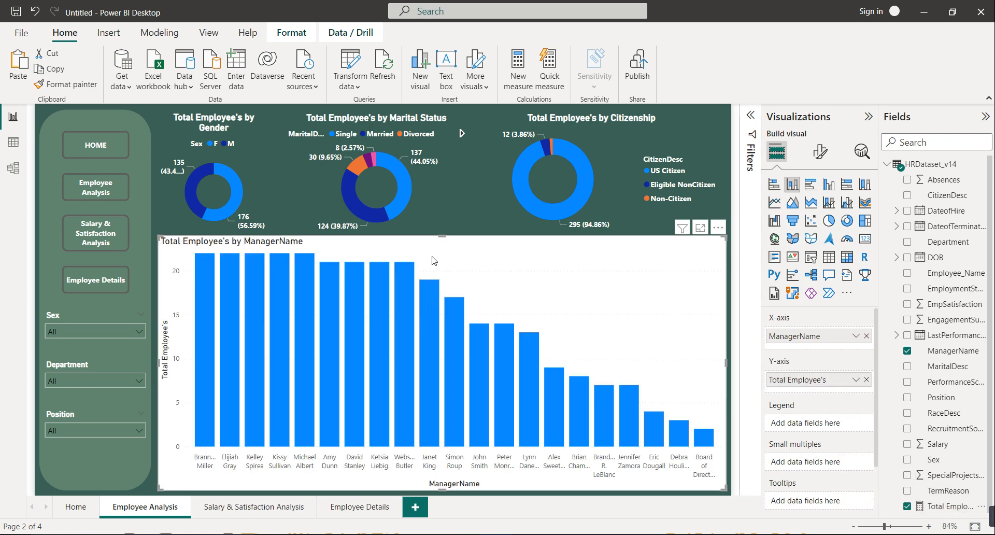
{"action": "left_click_drag", "start_coordinate": [444, 236], "coordinate": [439, 386]}
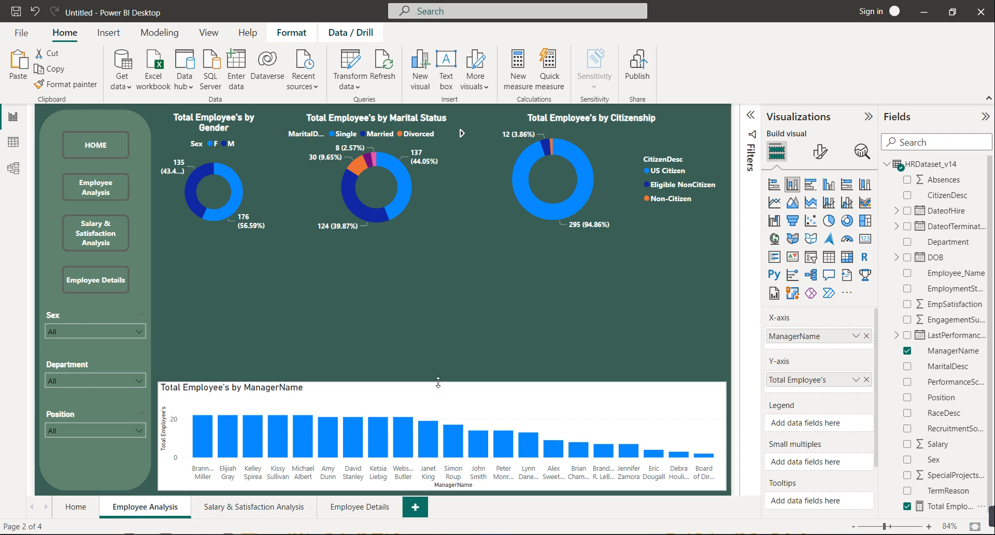
Split the manager chart's columns by Sex using the legend field.
{"action": "left_click_drag", "start_coordinate": [942, 466], "coordinate": [821, 431]}
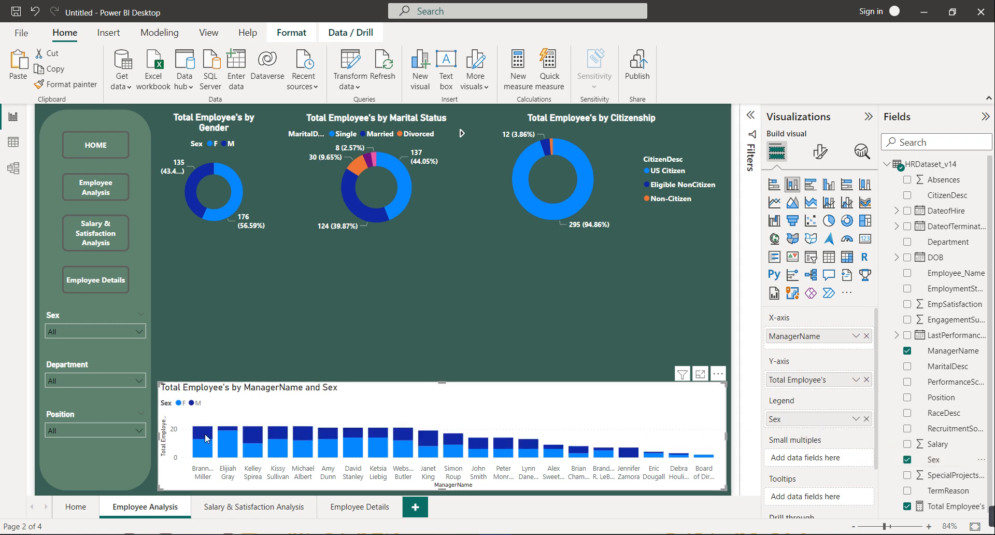
{"action": "mouse_move", "coordinate": [207, 438]}
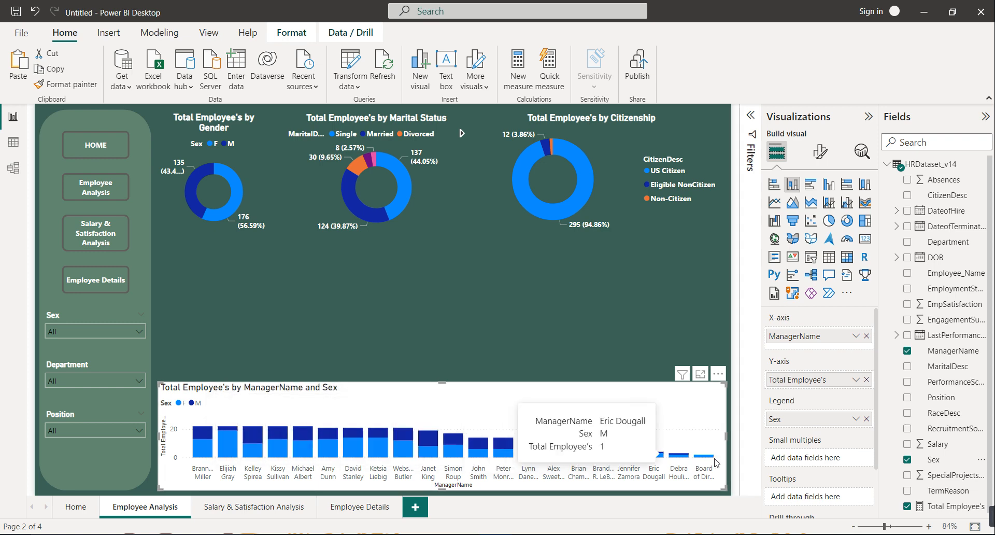
{"action": "mouse_move", "coordinate": [278, 453]}
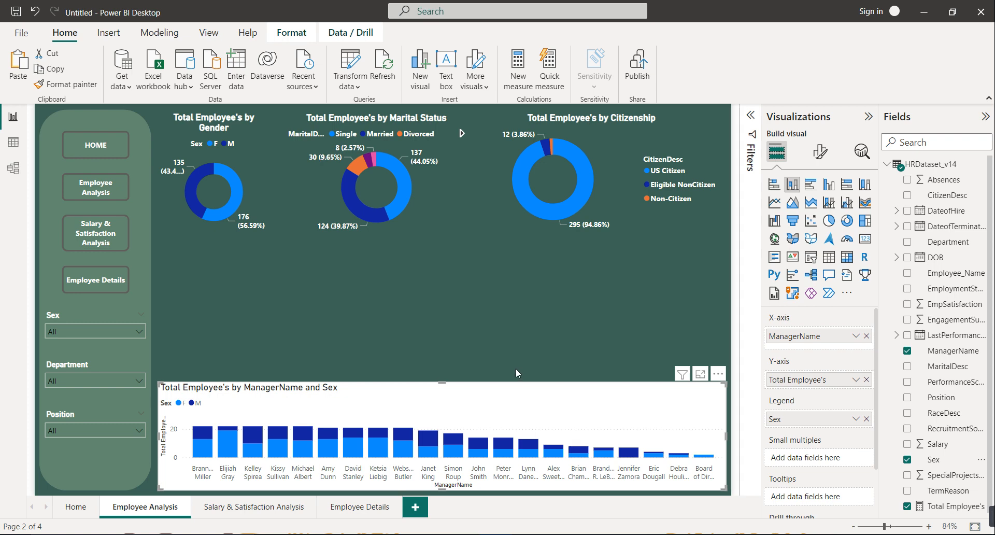
Copy the citizenship donut chart's formatting onto the manager column chart with Format painter.
{"action": "left_click", "coordinate": [461, 229]}
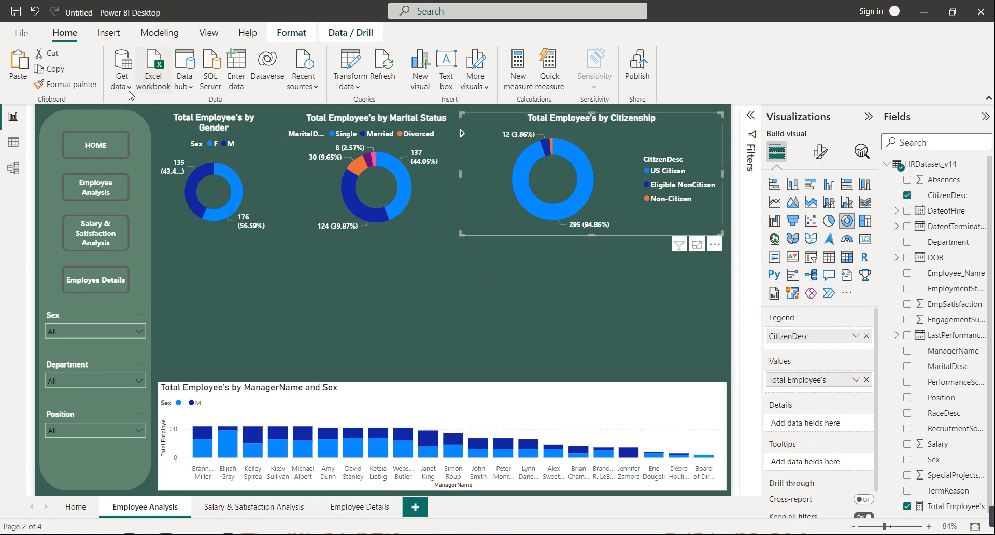
{"action": "left_click", "coordinate": [72, 84]}
{"action": "left_click", "coordinate": [460, 407]}
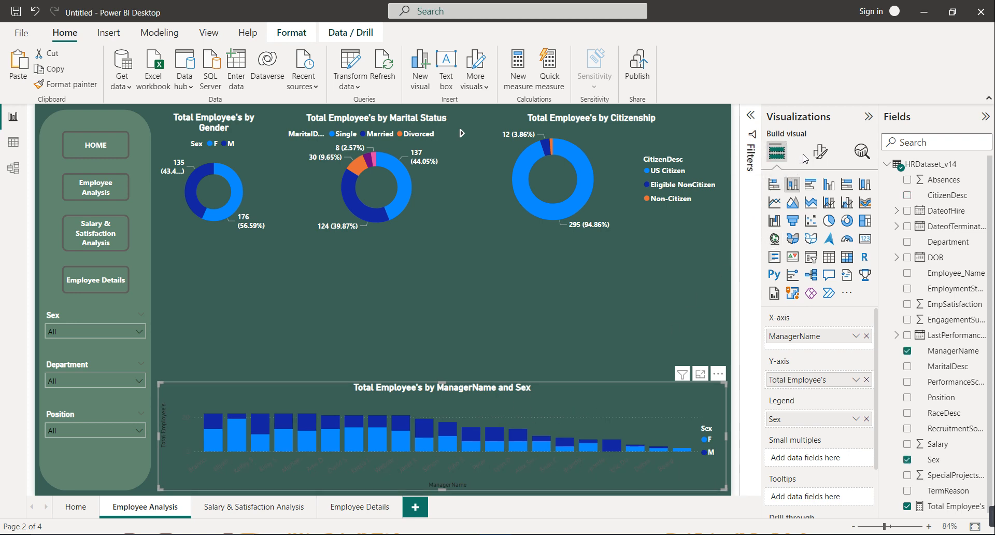
Make the manager column chart's X-axis values bold and white.
{"action": "left_click", "coordinate": [816, 158]}
{"action": "left_click", "coordinate": [793, 247]}
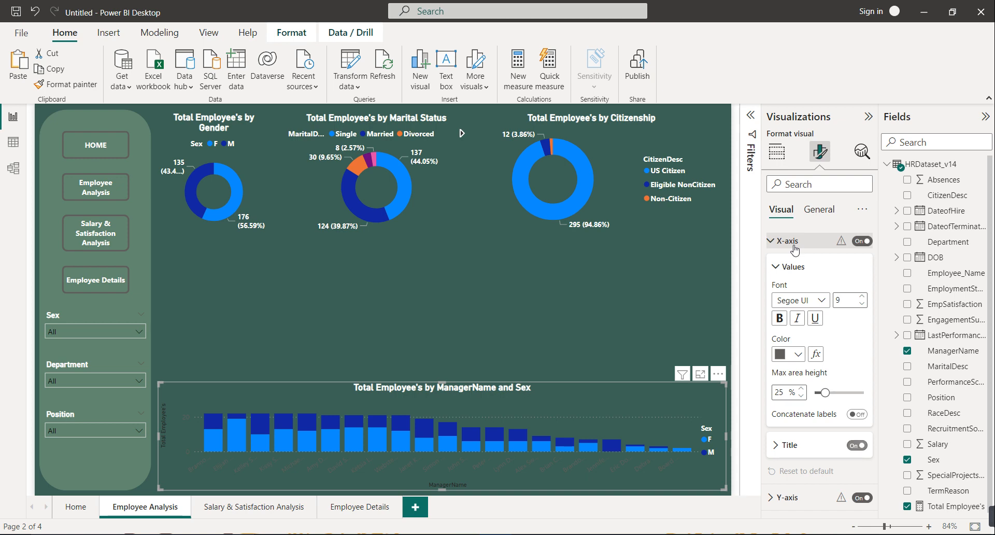
{"action": "left_click", "coordinate": [798, 355]}
{"action": "left_click", "coordinate": [789, 298]}
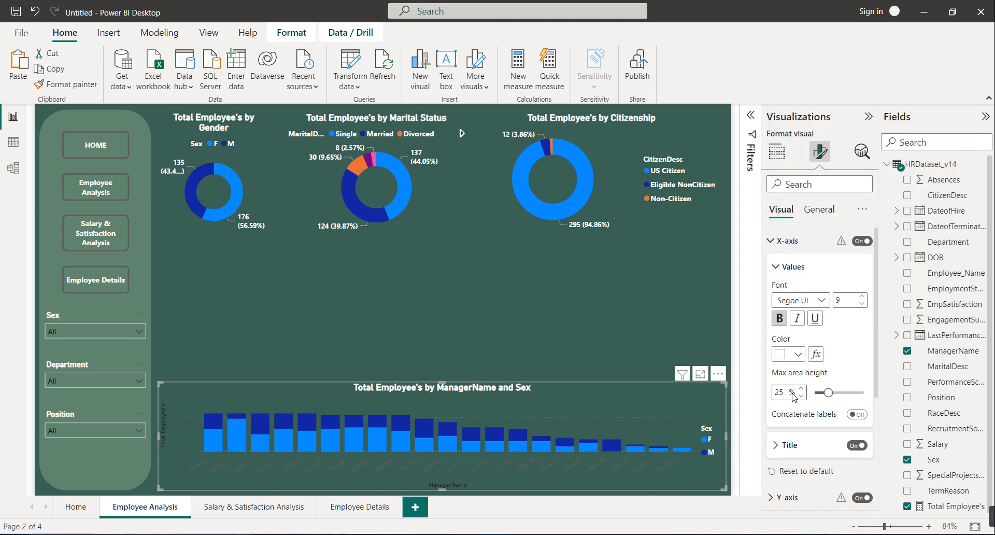
Make the manager column chart's X-axis title bold and white.
{"action": "scroll", "coordinate": [794, 417], "scroll_direction": "down", "scroll_amount": 1}
{"action": "left_click", "coordinate": [793, 403]}
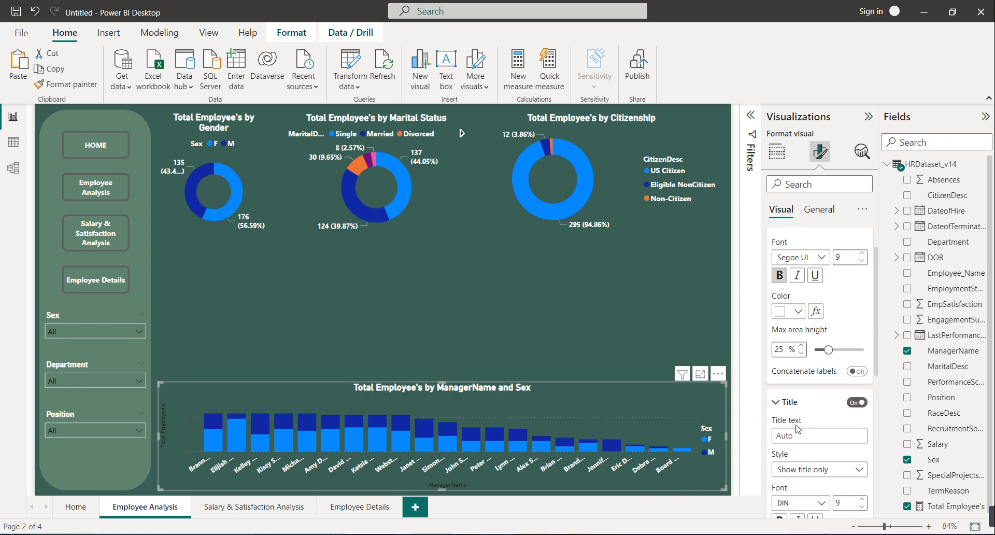
{"action": "scroll", "coordinate": [792, 401], "scroll_direction": "down", "scroll_amount": 3}
{"action": "left_click", "coordinate": [798, 427]}
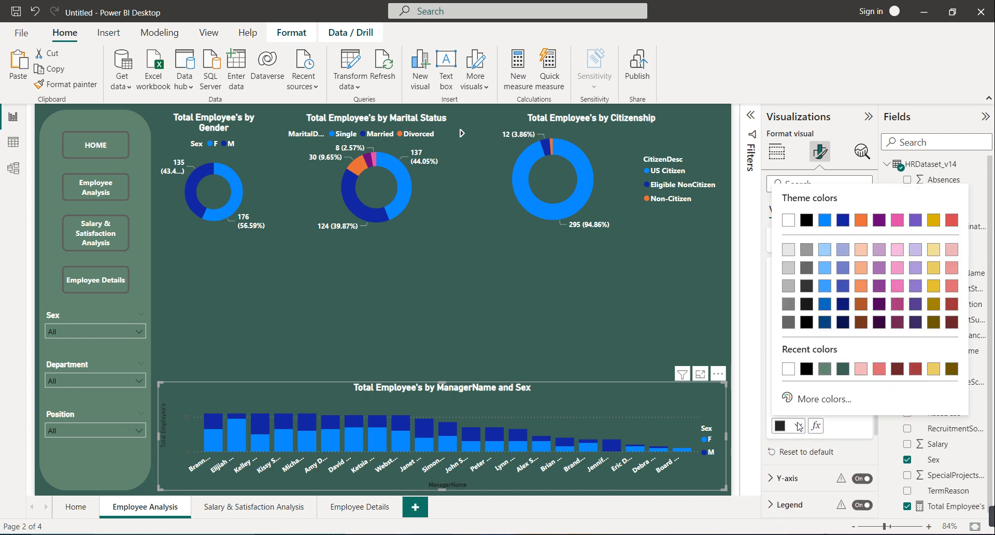
{"action": "left_click", "coordinate": [788, 369]}
{"action": "scroll", "coordinate": [790, 358], "scroll_direction": "down", "scroll_amount": 3}
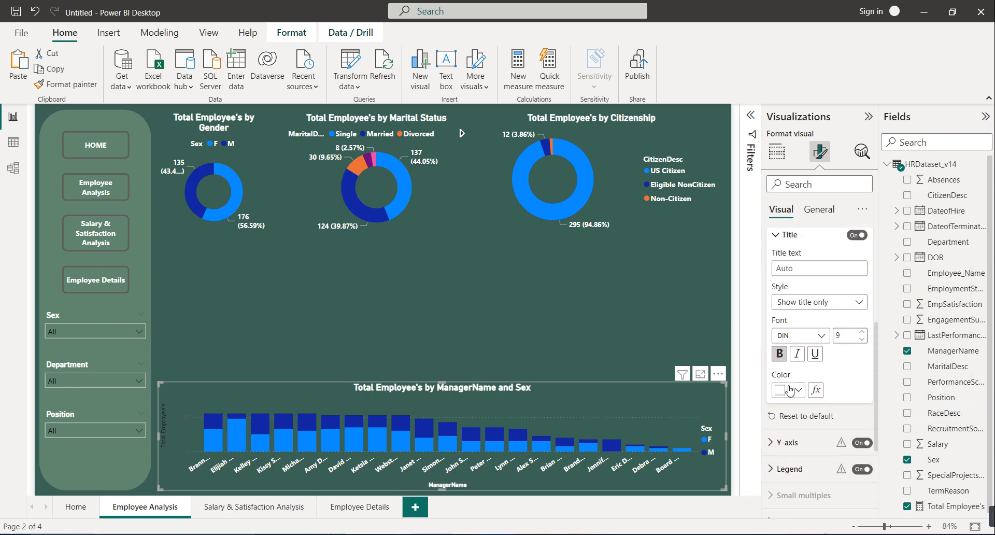
Make the manager column chart's Y-axis values bold and white.
{"action": "left_click", "coordinate": [789, 350]}
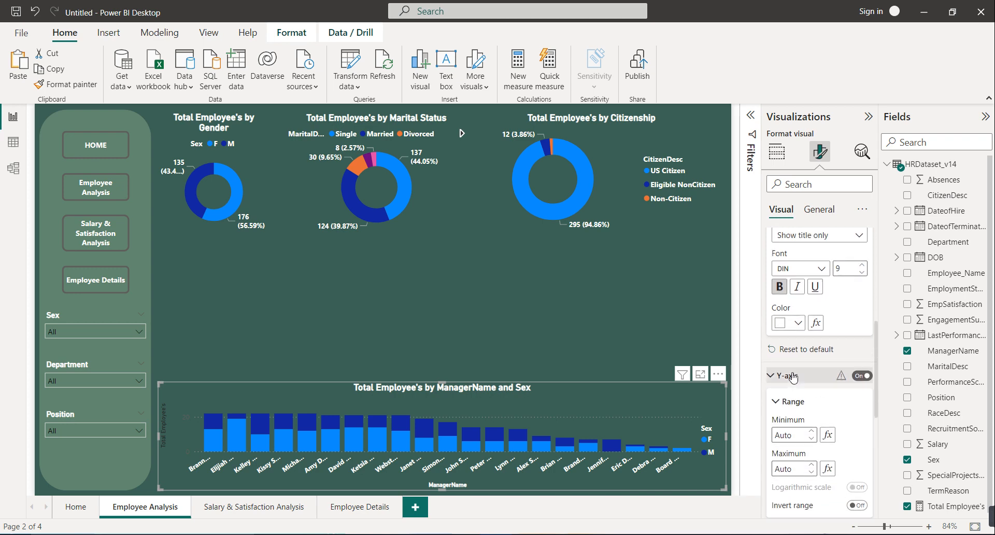
{"action": "scroll", "coordinate": [792, 373], "scroll_direction": "down", "scroll_amount": 3}
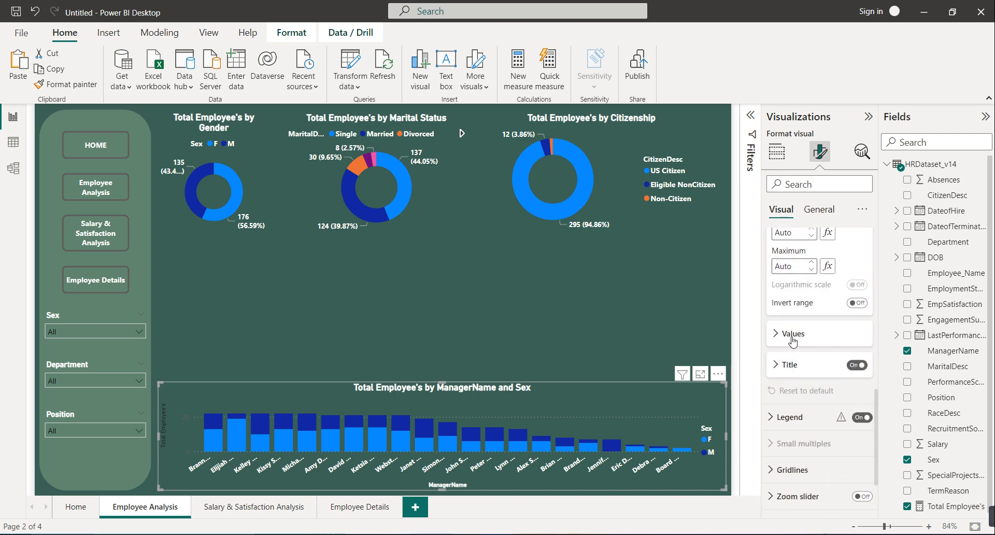
{"action": "left_click", "coordinate": [792, 340]}
{"action": "left_click", "coordinate": [779, 385]}
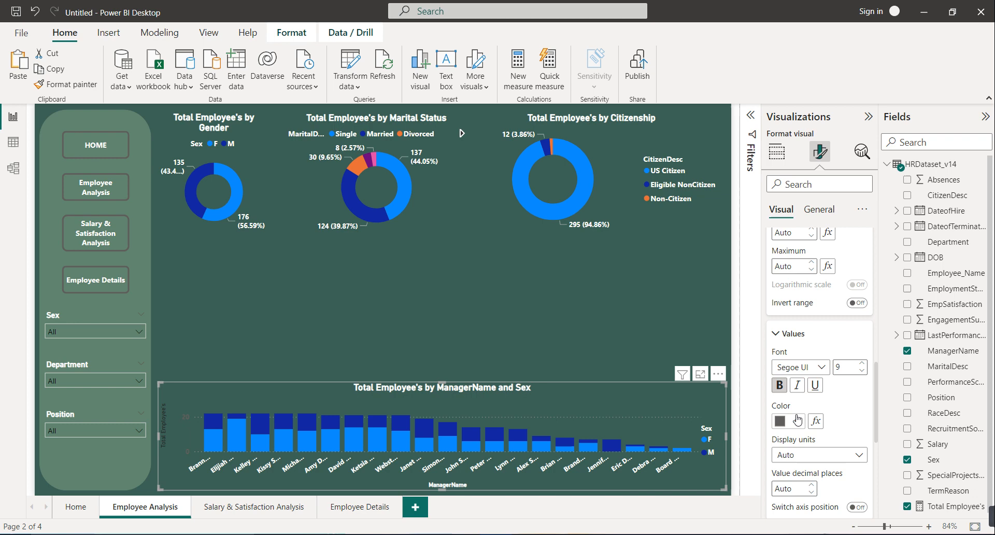
{"action": "left_click", "coordinate": [798, 420]}
{"action": "left_click", "coordinate": [781, 214]}
Make the manager column chart's Y-axis title bold and white.
{"action": "scroll", "coordinate": [799, 418], "scroll_direction": "down", "scroll_amount": 3}
{"action": "left_click", "coordinate": [790, 364]}
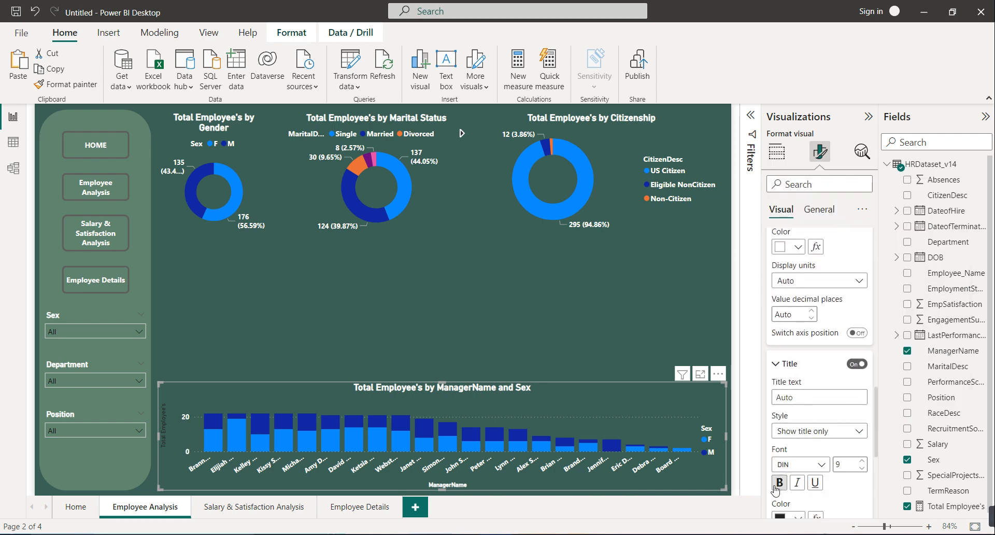
{"action": "scroll", "coordinate": [782, 461], "scroll_direction": "down", "scroll_amount": 2}
{"action": "left_click", "coordinate": [788, 431]}
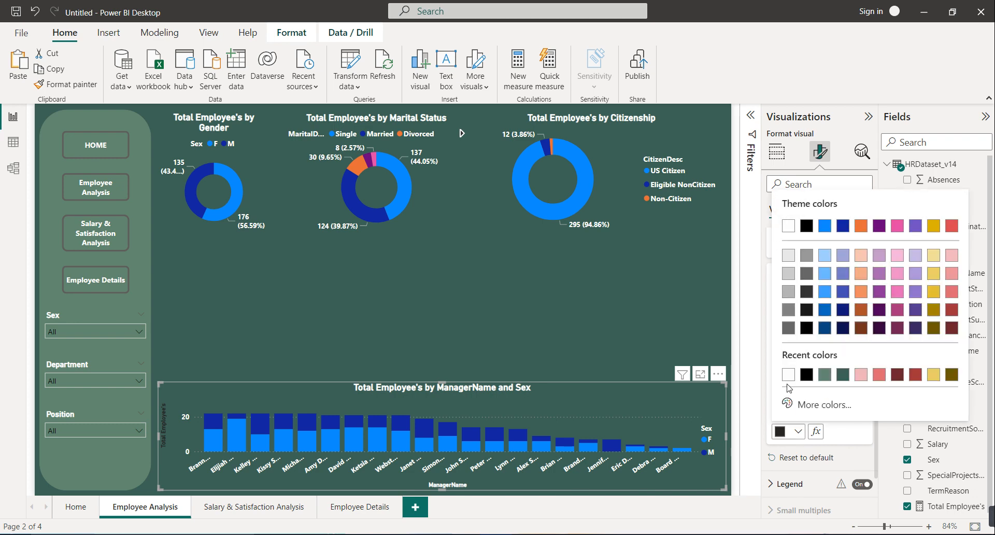
{"action": "left_click", "coordinate": [787, 380]}
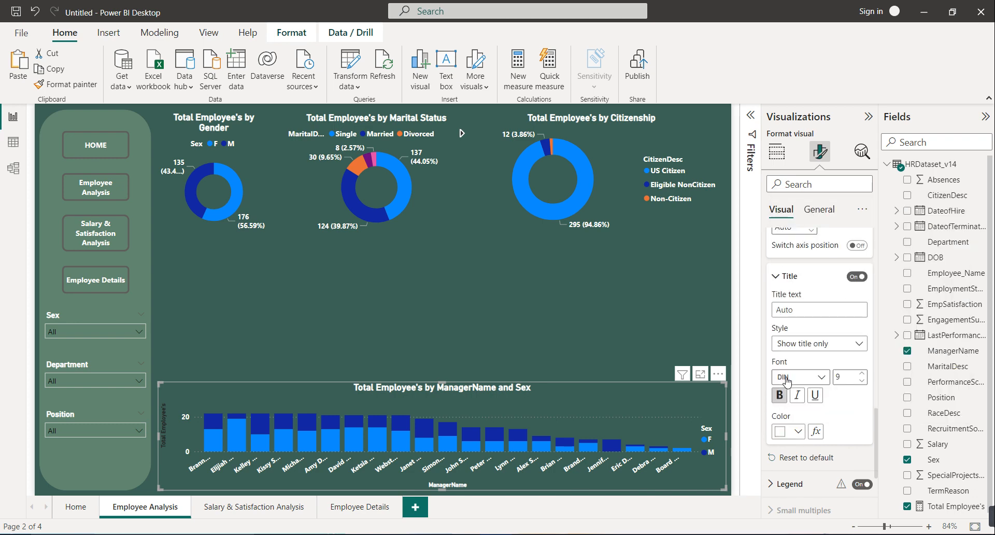
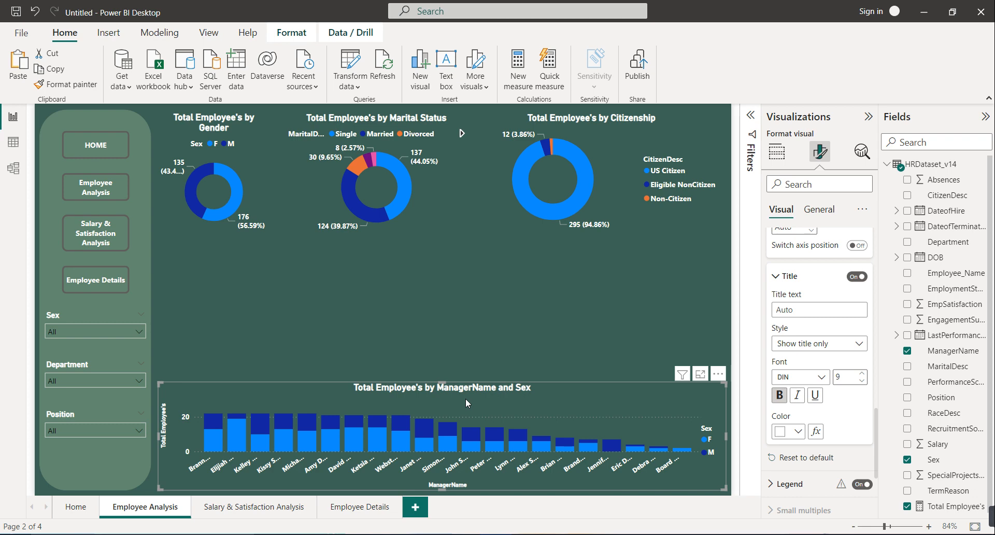
{"action": "left_click", "coordinate": [777, 150]}
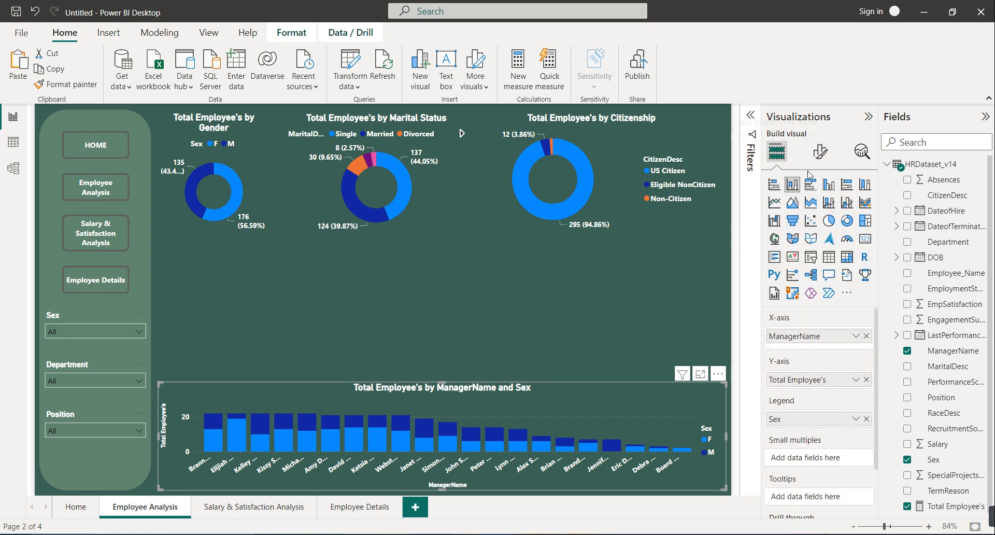
{"action": "left_click", "coordinate": [774, 185]}
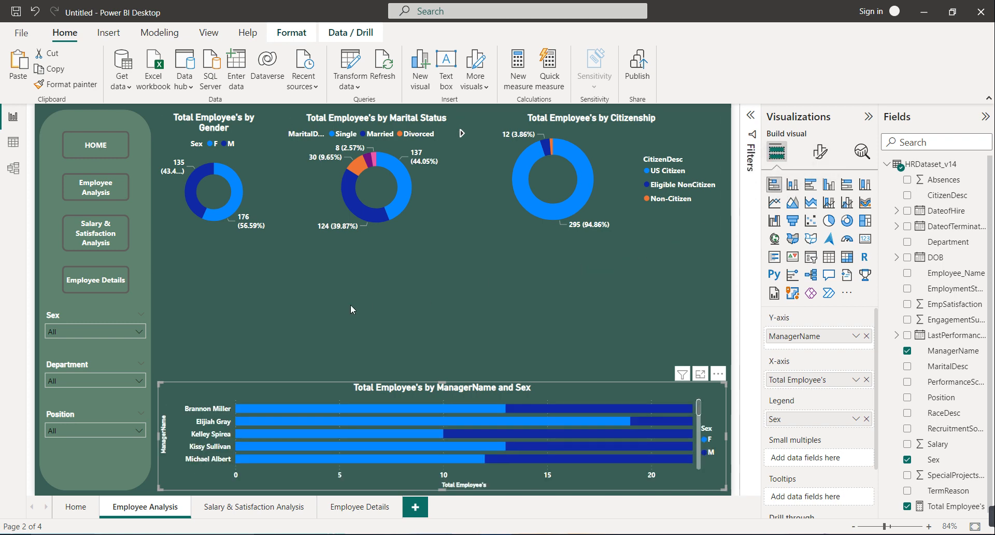
{"action": "key", "text": "ctrl+z"}
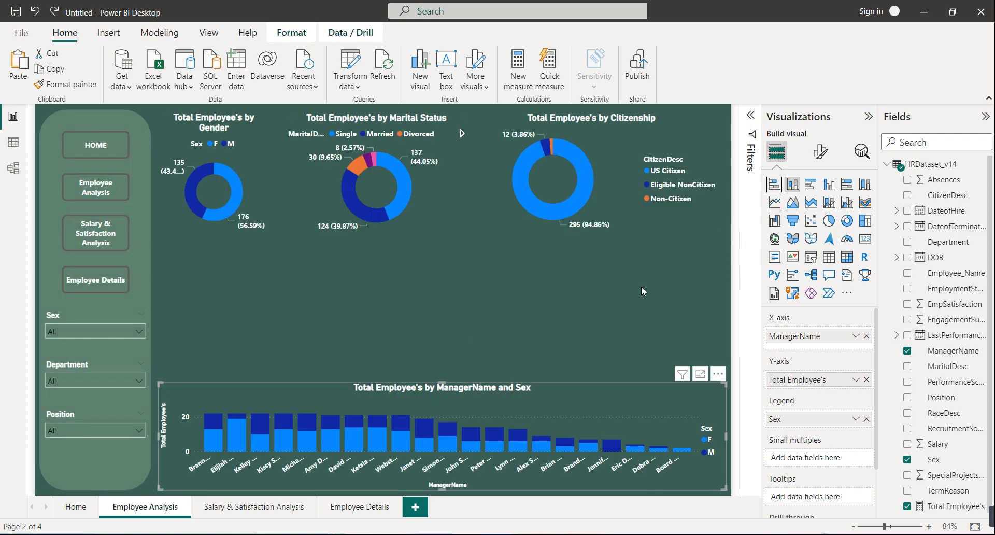
Insert a stacked bar chart and size it to fit between the donut charts and the manager column chart.
{"action": "left_click", "coordinate": [642, 286]}
{"action": "left_click", "coordinate": [775, 187]}
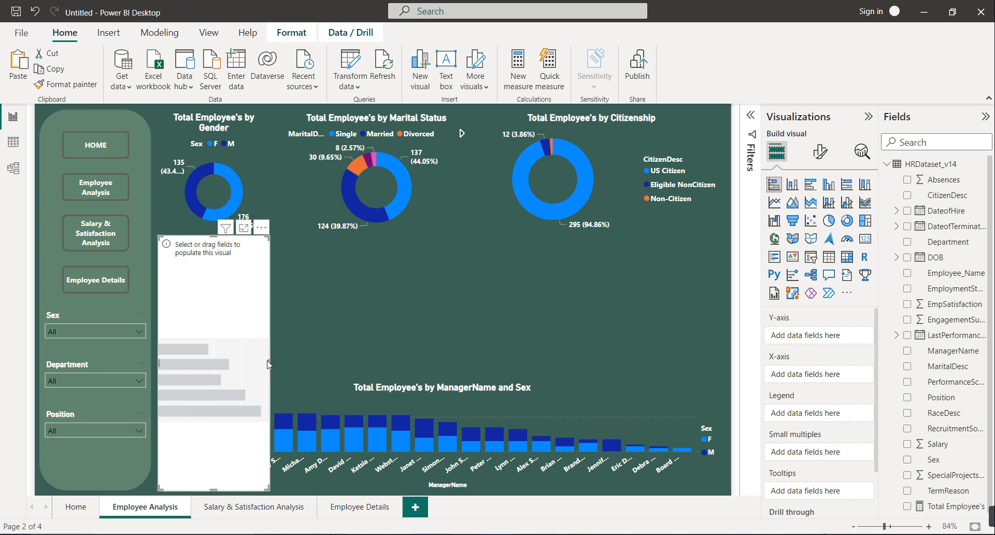
{"action": "left_click_drag", "start_coordinate": [269, 363], "coordinate": [433, 363]}
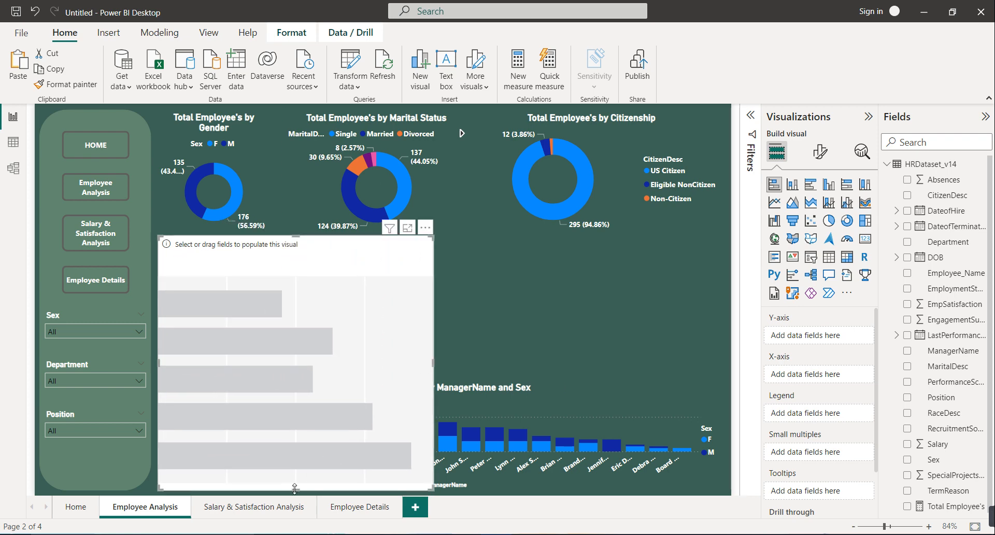
{"action": "left_click_drag", "start_coordinate": [309, 432], "coordinate": [318, 382]}
{"action": "left_click_drag", "start_coordinate": [326, 338], "coordinate": [454, 341]}
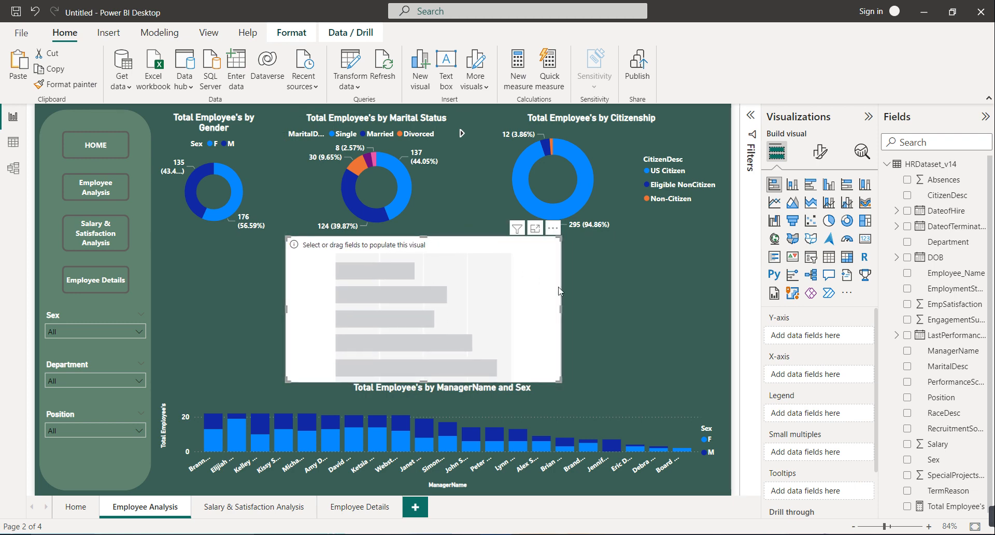
{"action": "left_click_drag", "start_coordinate": [562, 308], "coordinate": [529, 308]}
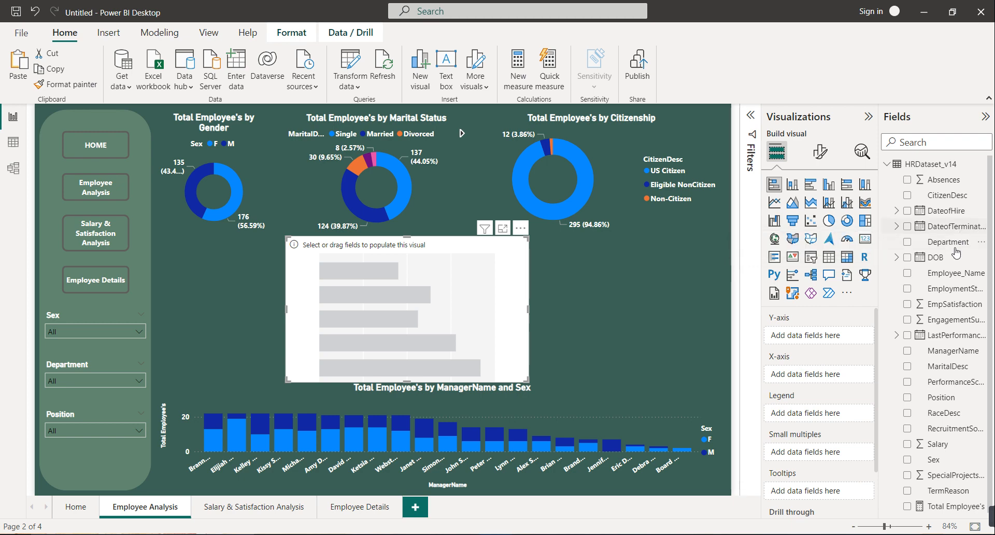
Plot Total Employee's on the X-axis by EmploymentStatus on the Y-axis in the new bar chart, and narrow the chart slightly.
{"action": "left_click_drag", "start_coordinate": [948, 295], "coordinate": [829, 337]}
{"action": "left_click_drag", "start_coordinate": [946, 511], "coordinate": [830, 390]}
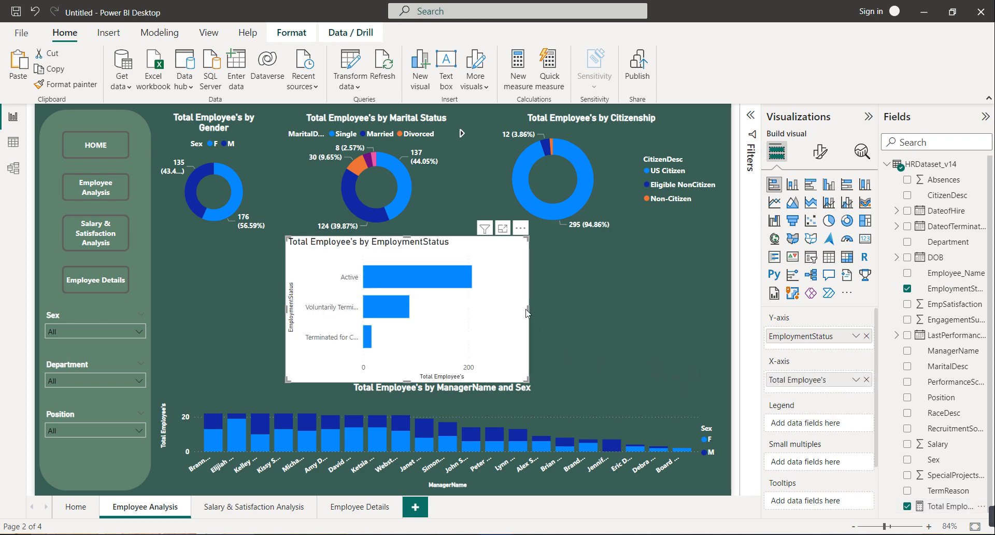
{"action": "left_click_drag", "start_coordinate": [525, 314], "coordinate": [501, 314]}
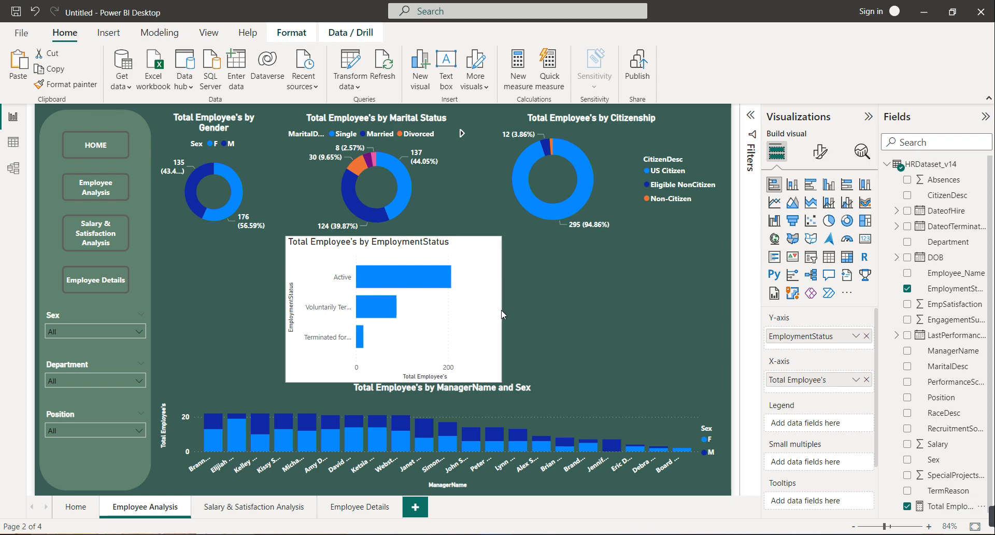
Copy the manager column chart's formatting onto the employment status bar chart with Format painter.
{"action": "left_click", "coordinate": [556, 400]}
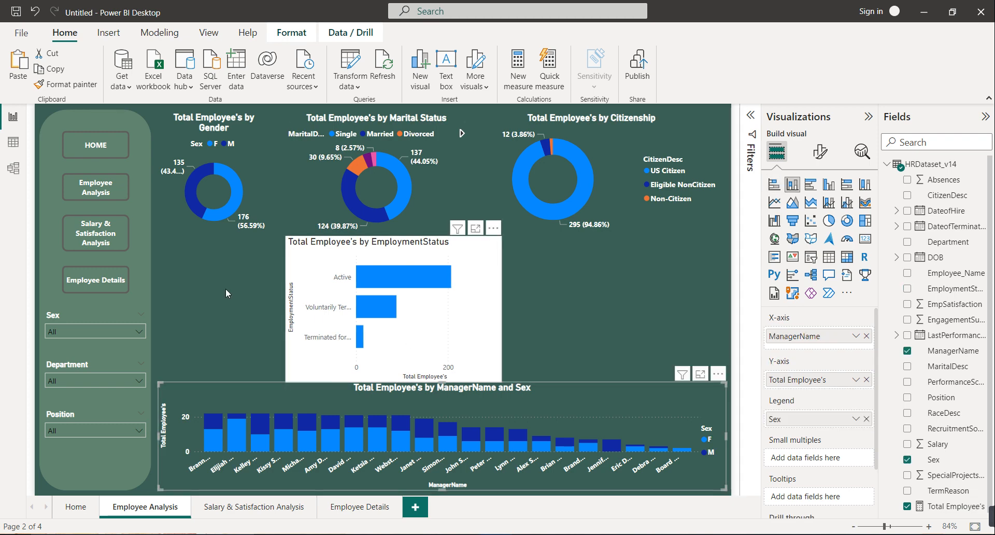
{"action": "left_click", "coordinate": [74, 87]}
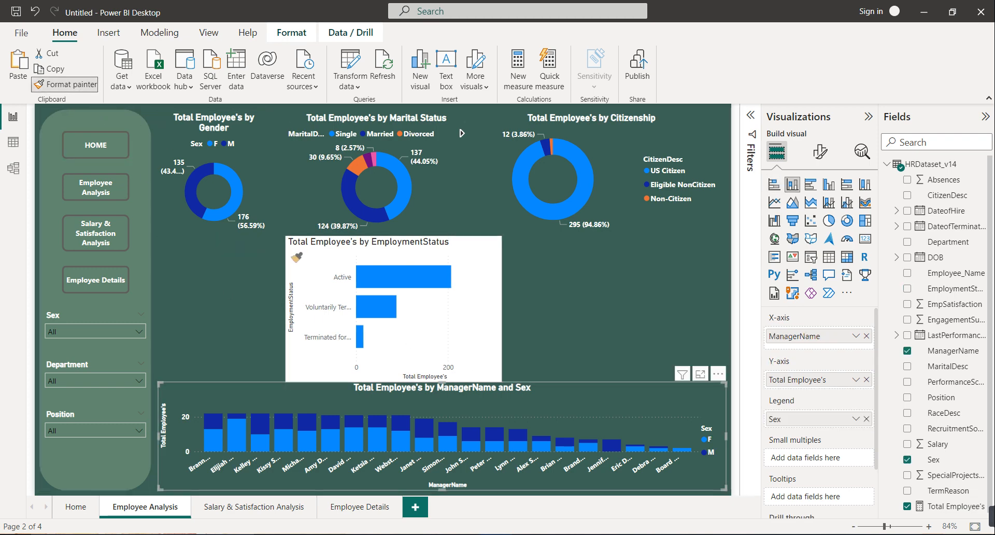
{"action": "left_click", "coordinate": [315, 268]}
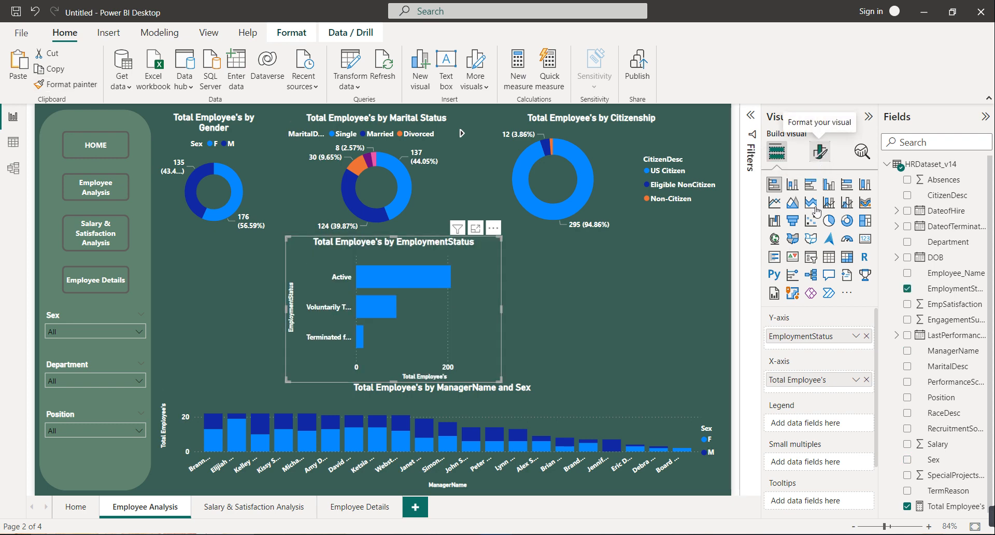
Turn on data labels for the employment status bar chart.
{"action": "left_click", "coordinate": [823, 156]}
{"action": "scroll", "coordinate": [814, 425], "scroll_direction": "down", "scroll_amount": 3}
{"action": "scroll", "coordinate": [812, 425], "scroll_direction": "down", "scroll_amount": 5}
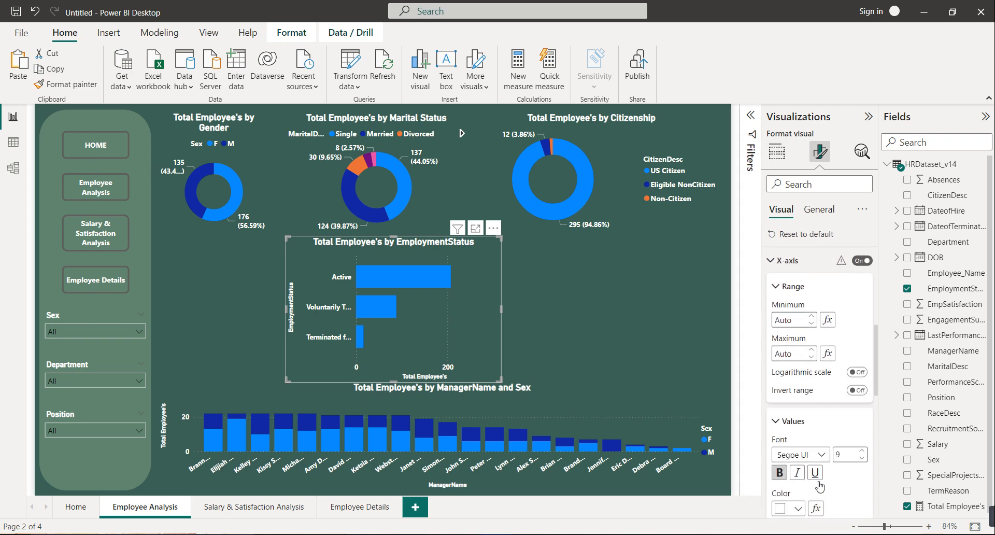
{"action": "scroll", "coordinate": [876, 387], "scroll_direction": "down", "scroll_amount": 8}
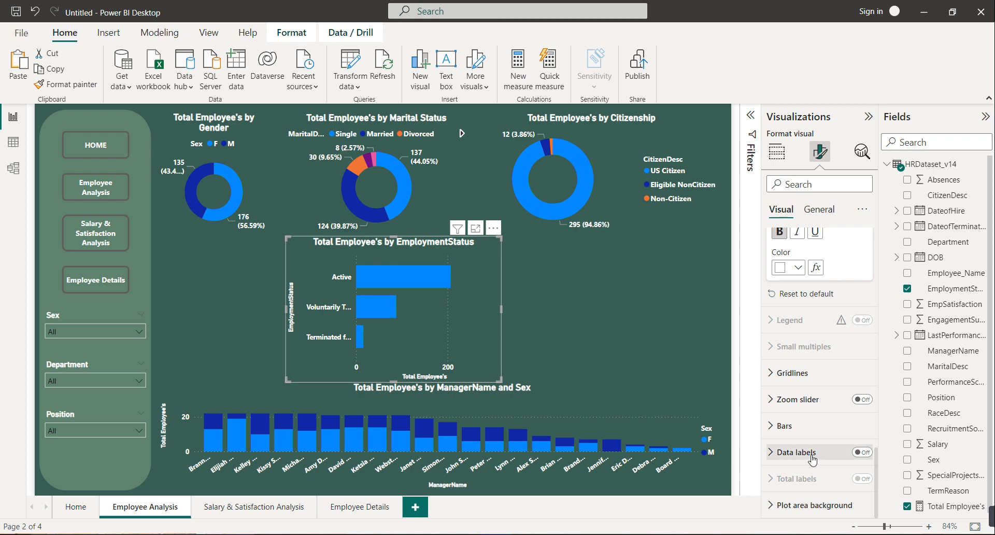
{"action": "left_click", "coordinate": [811, 457]}
{"action": "scroll", "coordinate": [830, 414], "scroll_direction": "down", "scroll_amount": 3}
{"action": "left_click", "coordinate": [868, 323]}
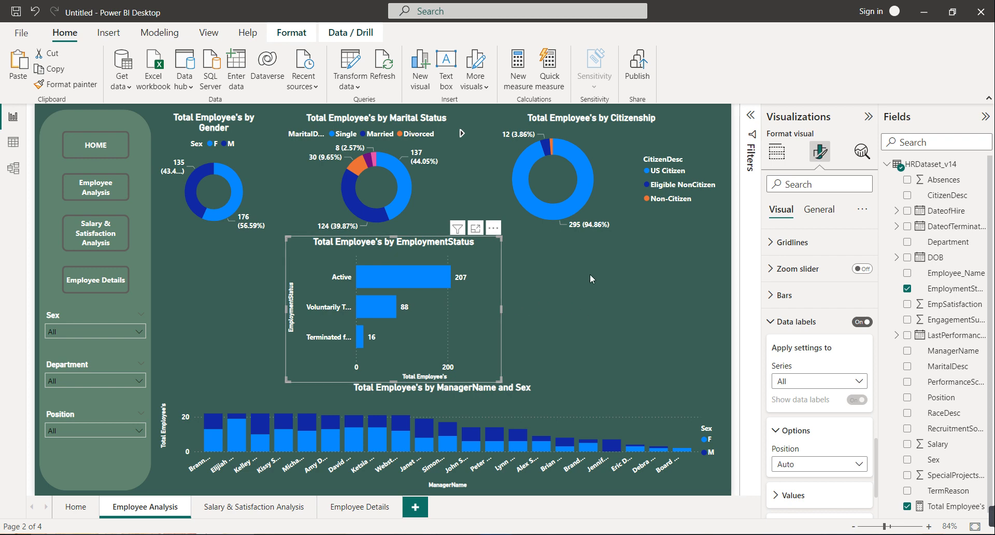
Add a stacked column chart filling the space beside the employment status chart, with PerformanceScore on the X-axis and Total Employee's on the Y-axis.
{"action": "left_click", "coordinate": [776, 151]}
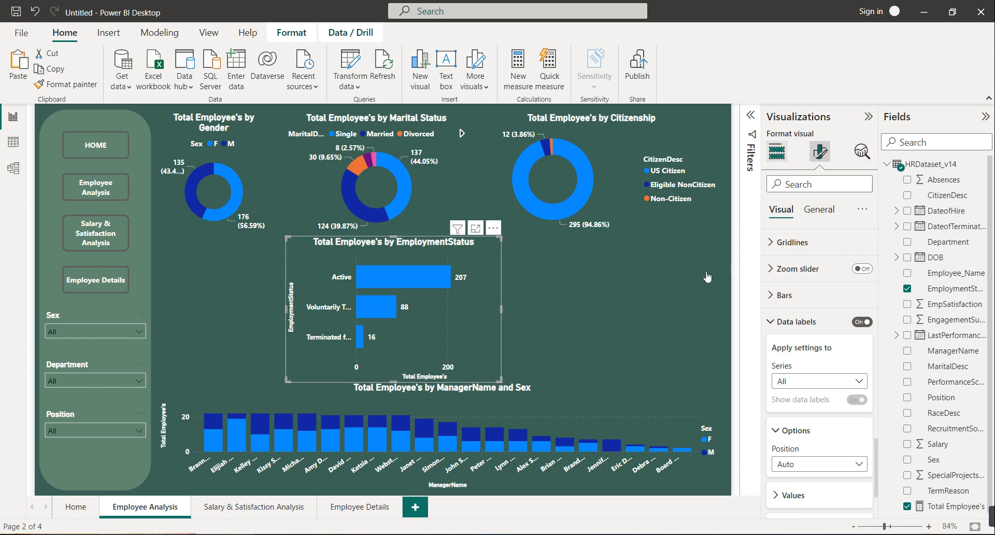
{"action": "left_click", "coordinate": [670, 284]}
{"action": "left_click", "coordinate": [792, 184]}
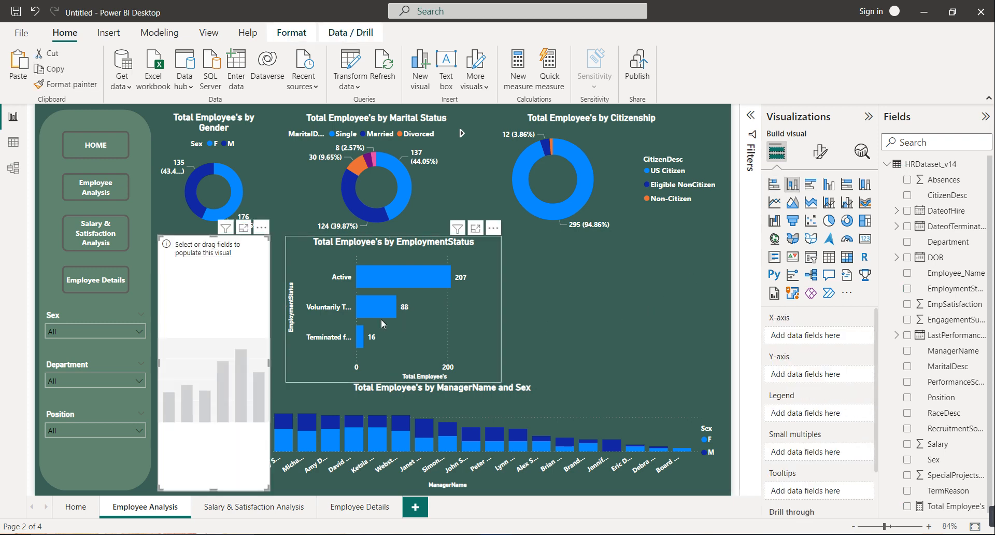
{"action": "left_click_drag", "start_coordinate": [218, 344], "coordinate": [560, 340]}
{"action": "left_click_drag", "start_coordinate": [554, 487], "coordinate": [556, 373]}
{"action": "left_click_drag", "start_coordinate": [529, 318], "coordinate": [513, 321]}
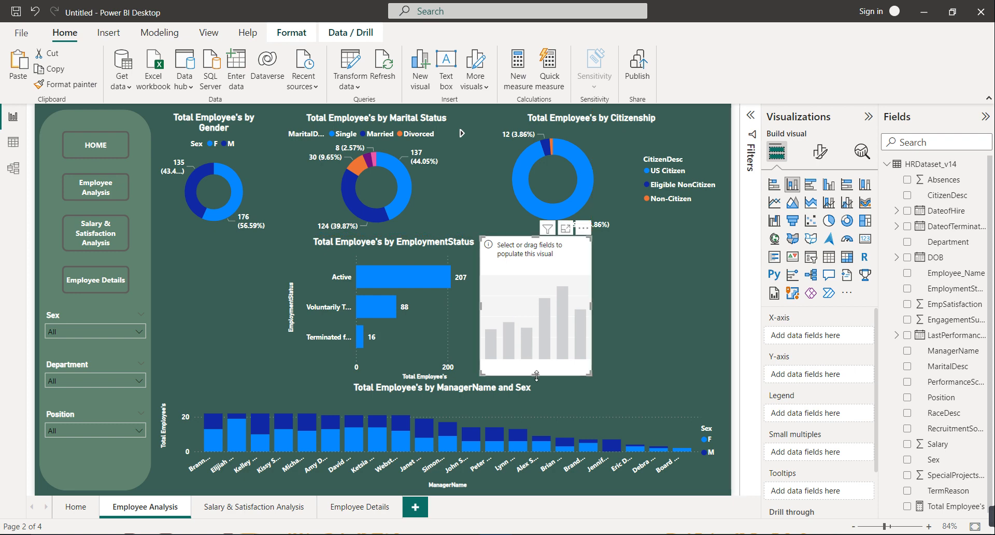
{"action": "left_click_drag", "start_coordinate": [537, 376], "coordinate": [537, 382]}
{"action": "left_click_drag", "start_coordinate": [590, 310], "coordinate": [725, 313]}
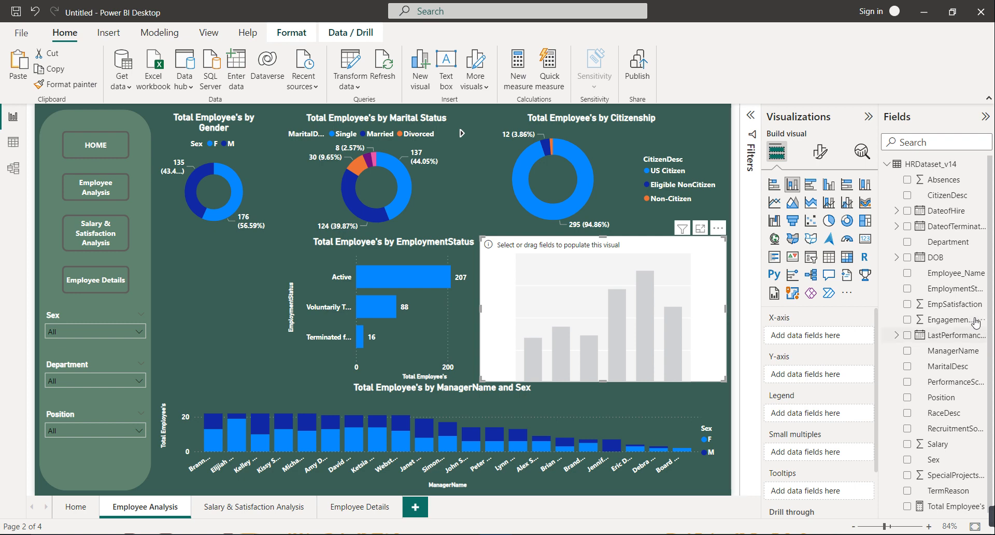
{"action": "left_click_drag", "start_coordinate": [955, 384], "coordinate": [832, 341]}
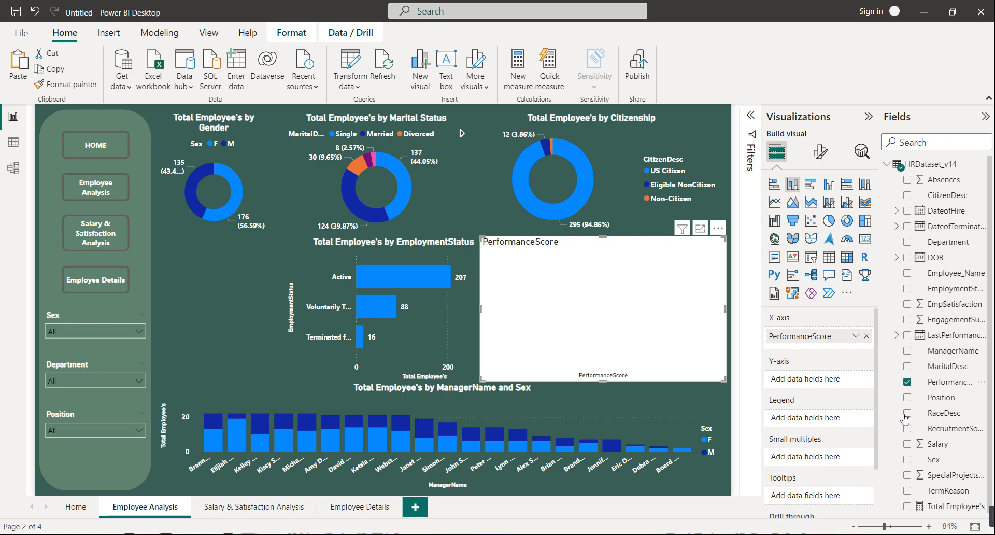
{"action": "left_click_drag", "start_coordinate": [945, 506], "coordinate": [824, 382]}
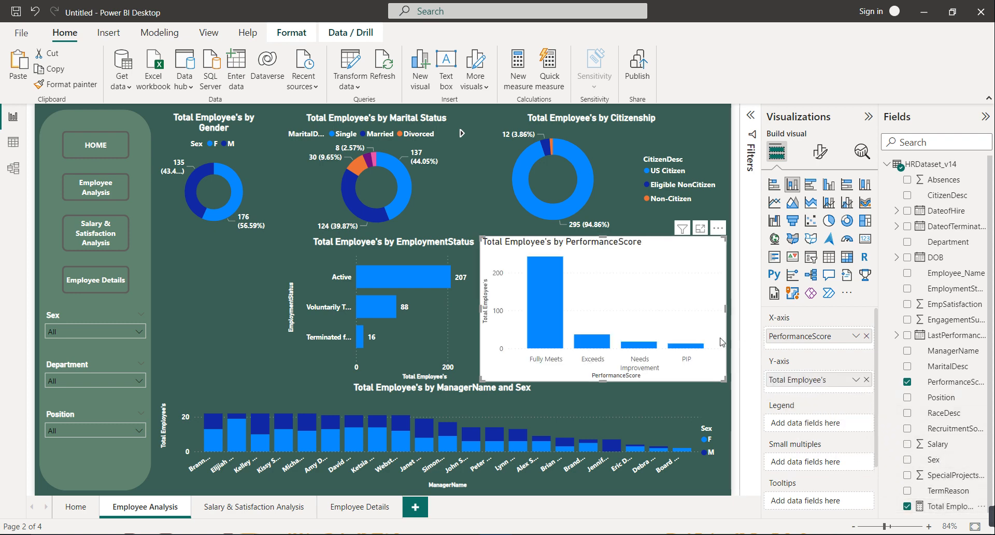
Copy the employment status bar chart's formatting onto the performance score column chart with Format painter.
{"action": "left_click", "coordinate": [434, 319]}
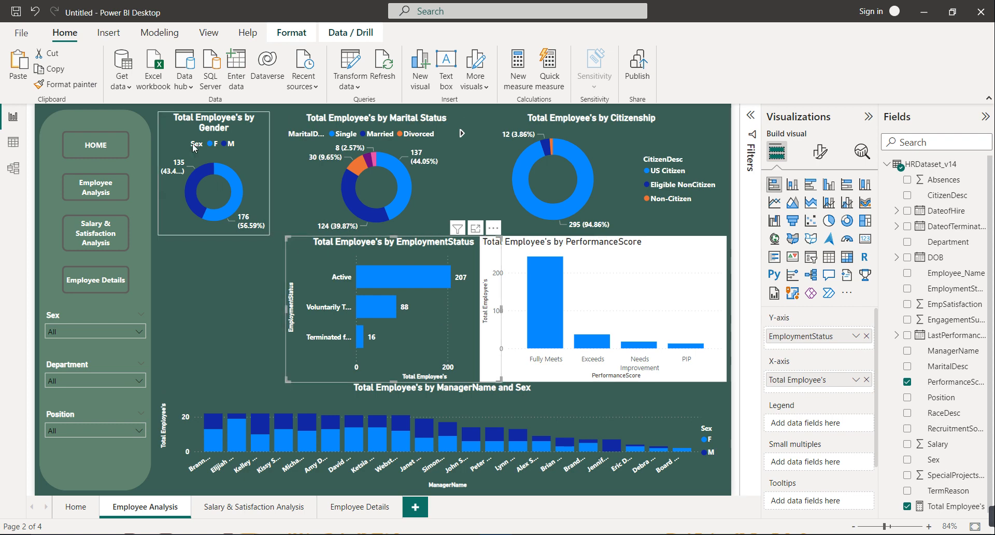
{"action": "left_click", "coordinate": [89, 86]}
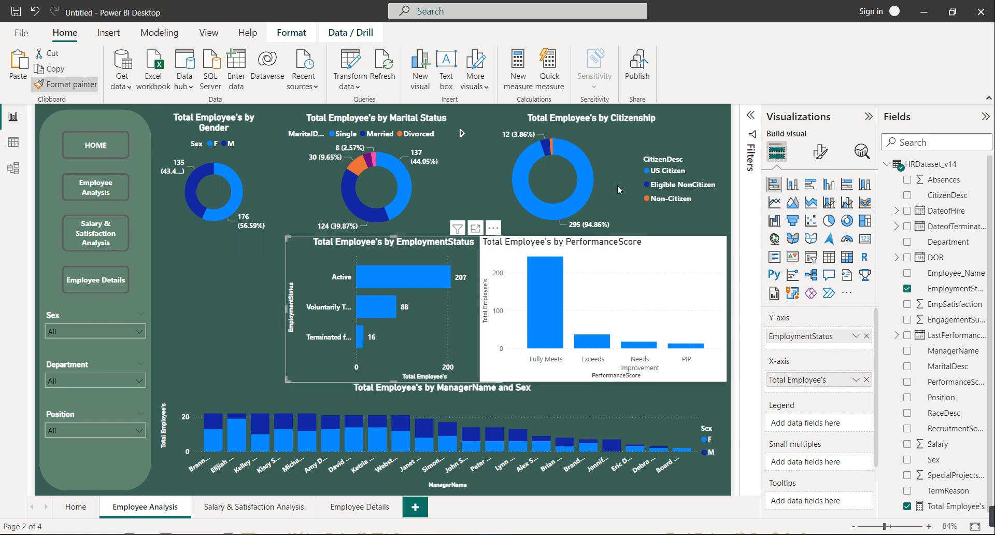
{"action": "left_click", "coordinate": [651, 275]}
{"action": "left_click", "coordinate": [650, 275]}
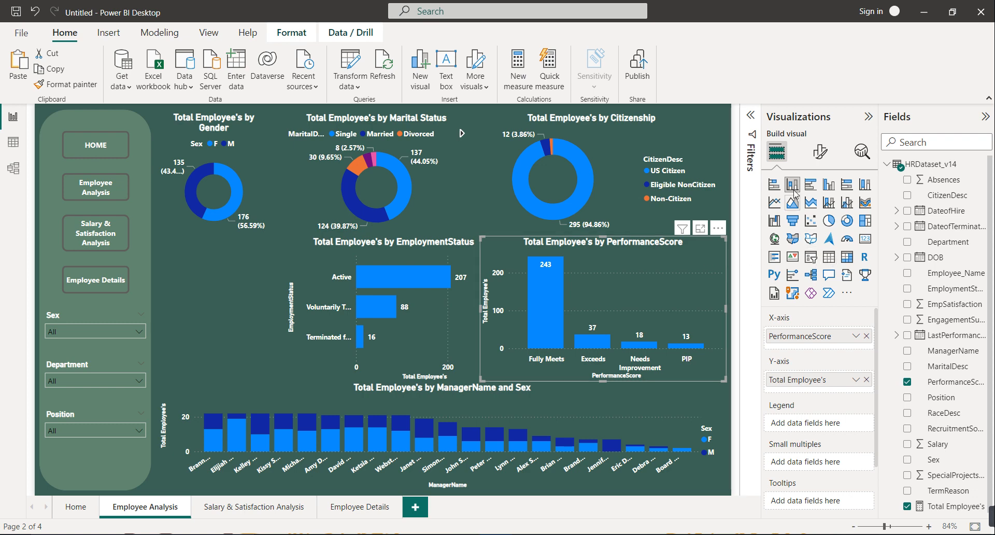
Set the horizontal gridline style of the performance score column chart to Solid.
{"action": "left_click", "coordinate": [820, 155]}
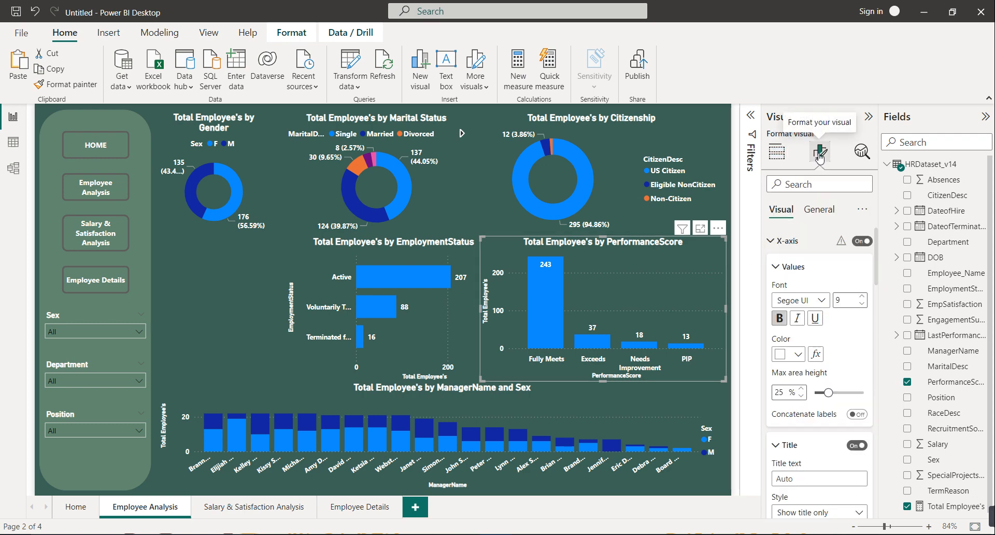
{"action": "scroll", "coordinate": [870, 438], "scroll_direction": "down", "scroll_amount": 5}
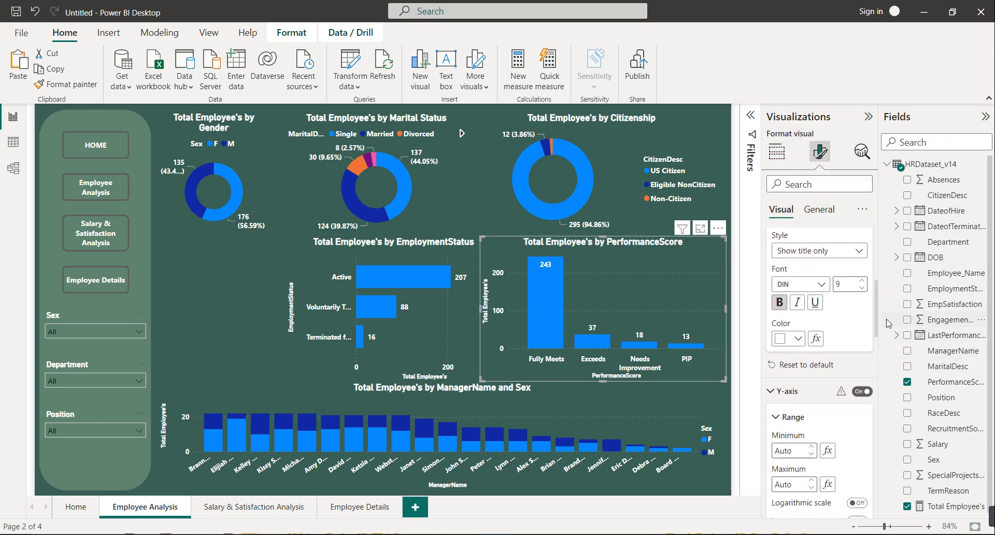
{"action": "left_click_drag", "start_coordinate": [880, 322], "coordinate": [878, 514]}
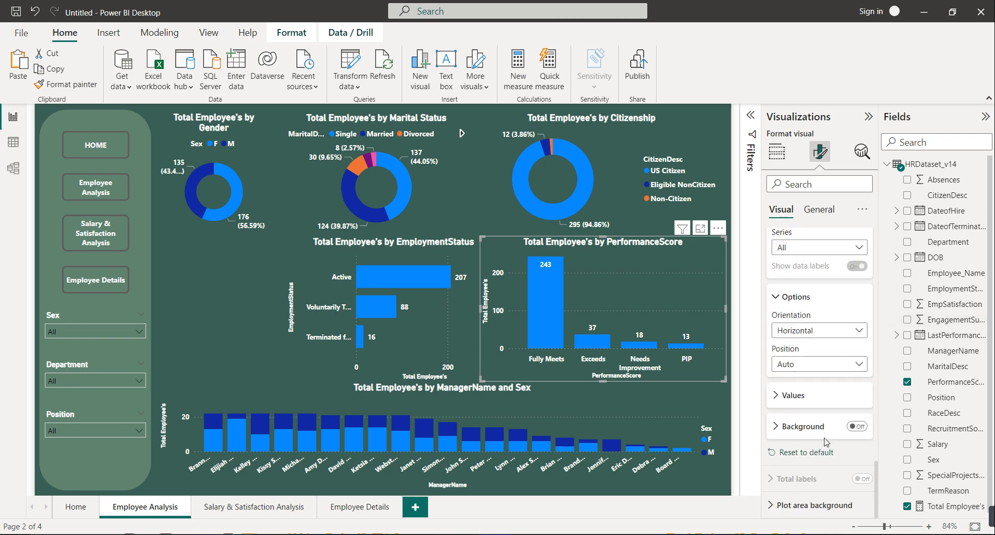
{"action": "scroll", "coordinate": [811, 433], "scroll_direction": "up", "scroll_amount": 3}
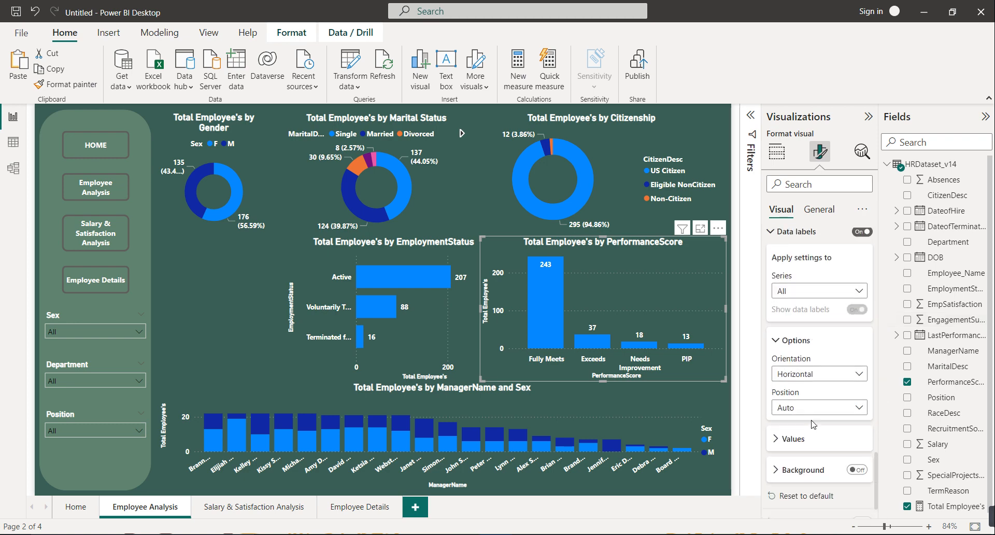
{"action": "scroll", "coordinate": [792, 292], "scroll_direction": "up", "scroll_amount": 1}
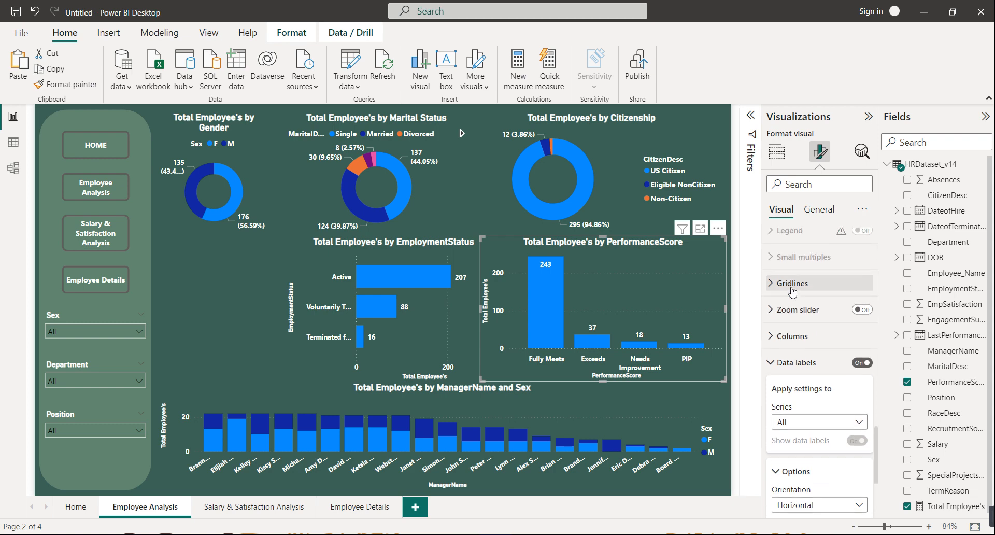
{"action": "left_click", "coordinate": [794, 284]}
{"action": "left_click", "coordinate": [801, 343]}
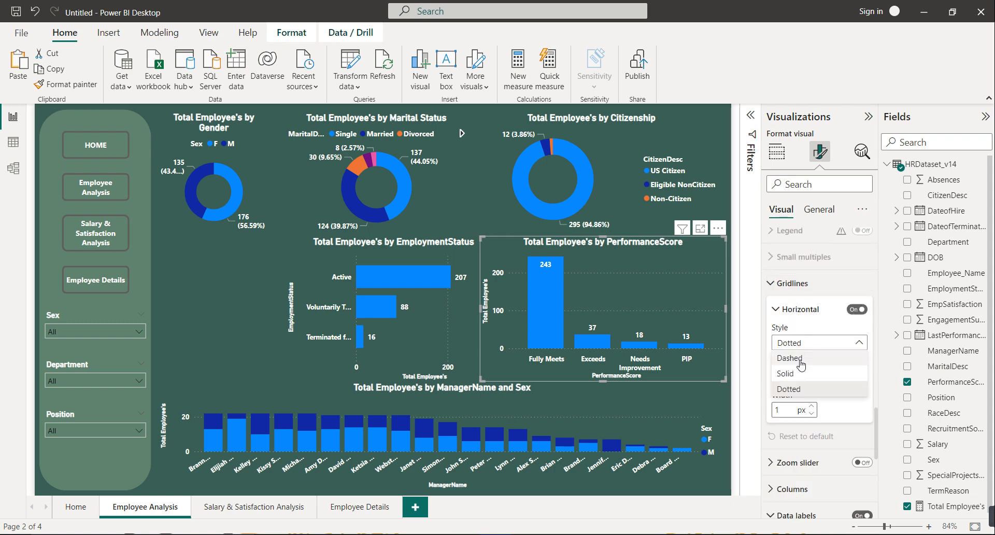
{"action": "left_click", "coordinate": [796, 379]}
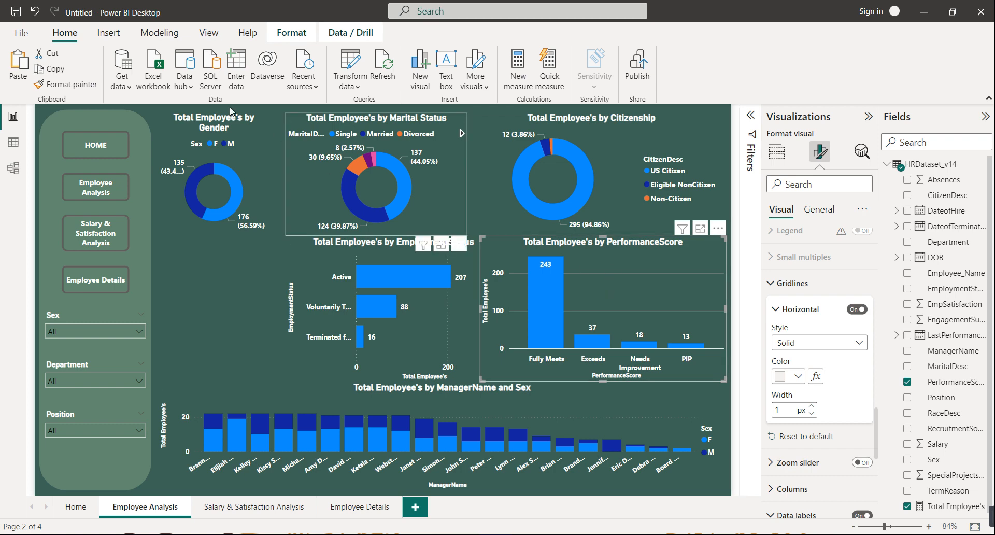
Copy the performance score chart's formatting onto the employment status bar chart and the manager column chart with Format painter.
{"action": "left_click", "coordinate": [65, 84]}
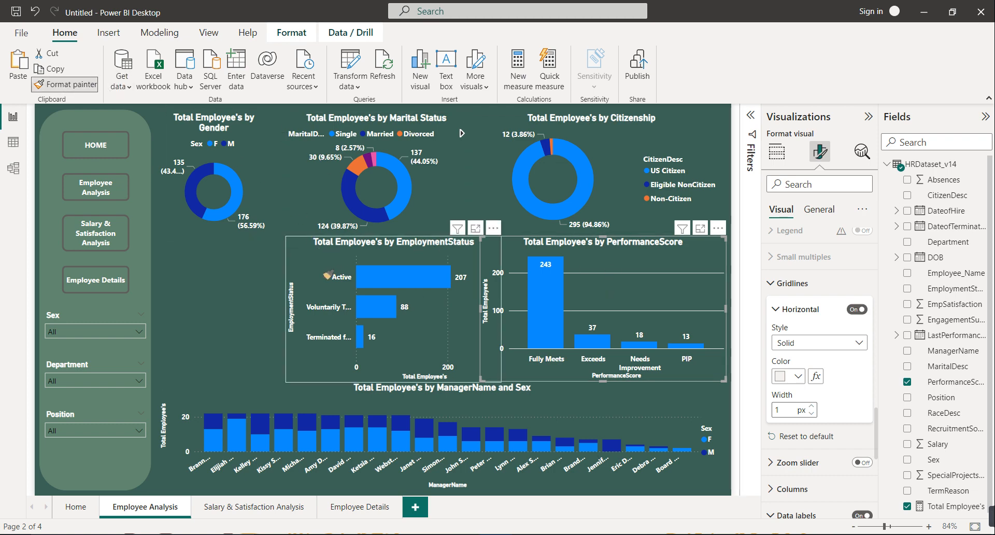
{"action": "left_click", "coordinate": [326, 274]}
{"action": "left_click", "coordinate": [81, 84]}
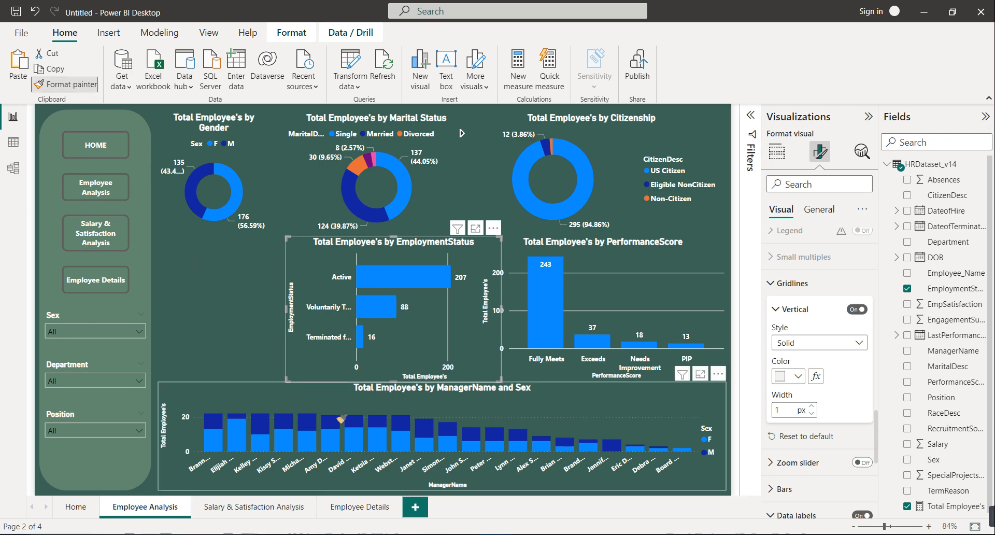
{"action": "left_click", "coordinate": [282, 391]}
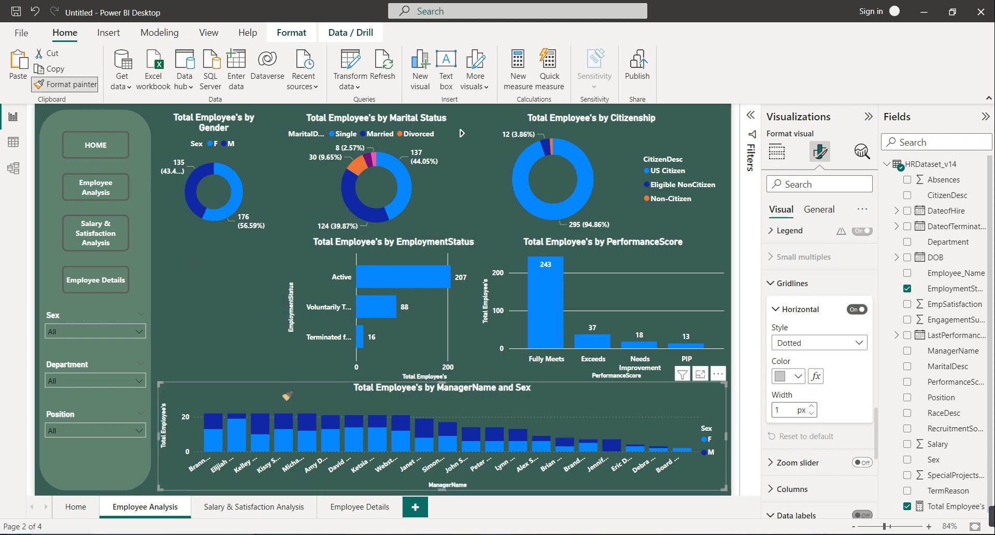
{"action": "left_click", "coordinate": [201, 307]}
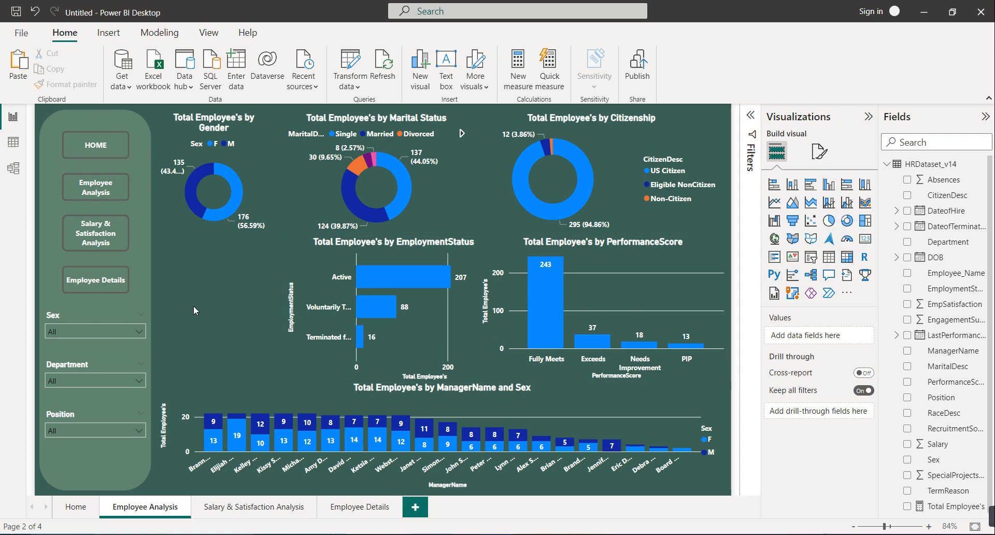
Add a matrix visual below the gender donut chart and shorten it to end above the manager column chart.
{"action": "left_click", "coordinate": [849, 259]}
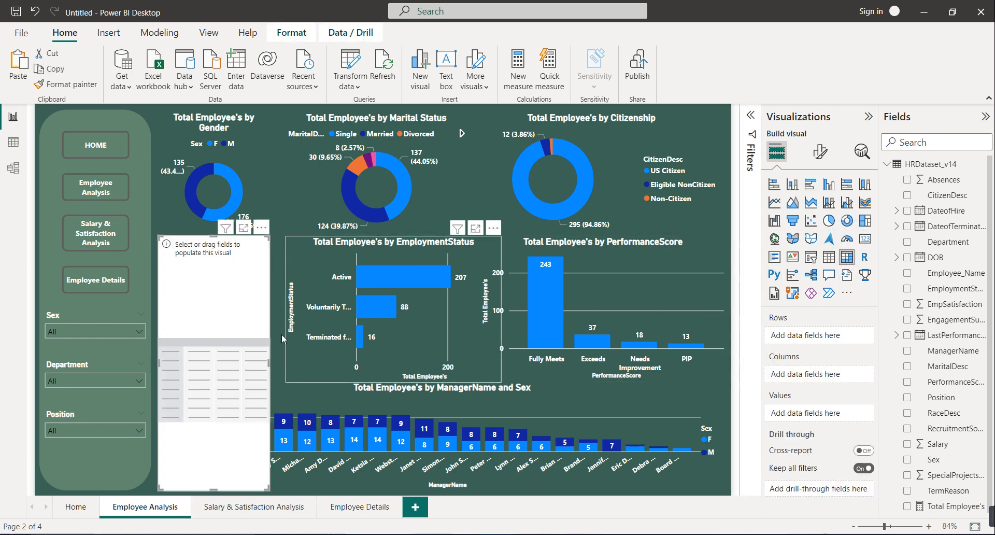
{"action": "left_click", "coordinate": [215, 490]}
{"action": "left_click_drag", "start_coordinate": [216, 490], "coordinate": [216, 381]}
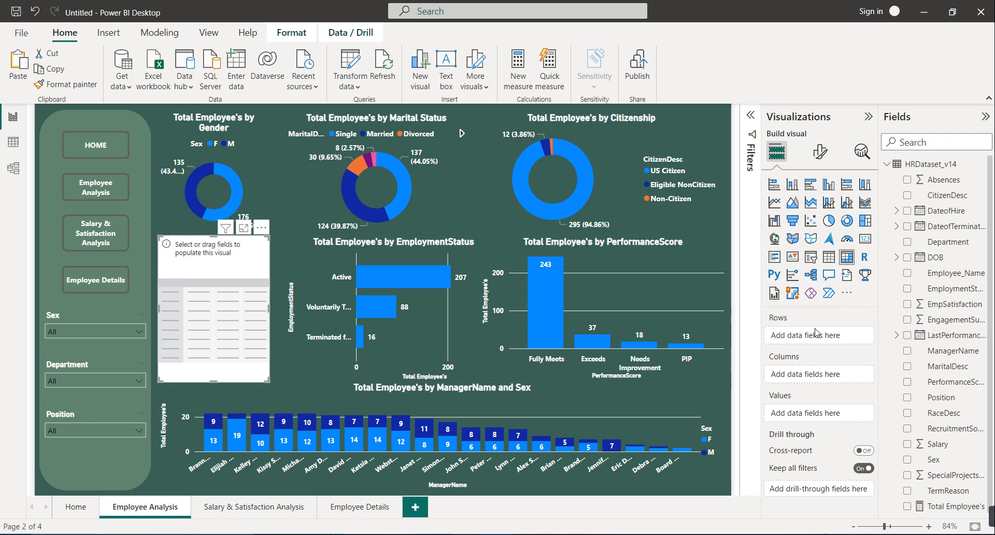
Fill the matrix with Department as rows and Total Employee's as values, and widen it up to the employment status chart.
{"action": "left_click_drag", "start_coordinate": [949, 242], "coordinate": [834, 336]}
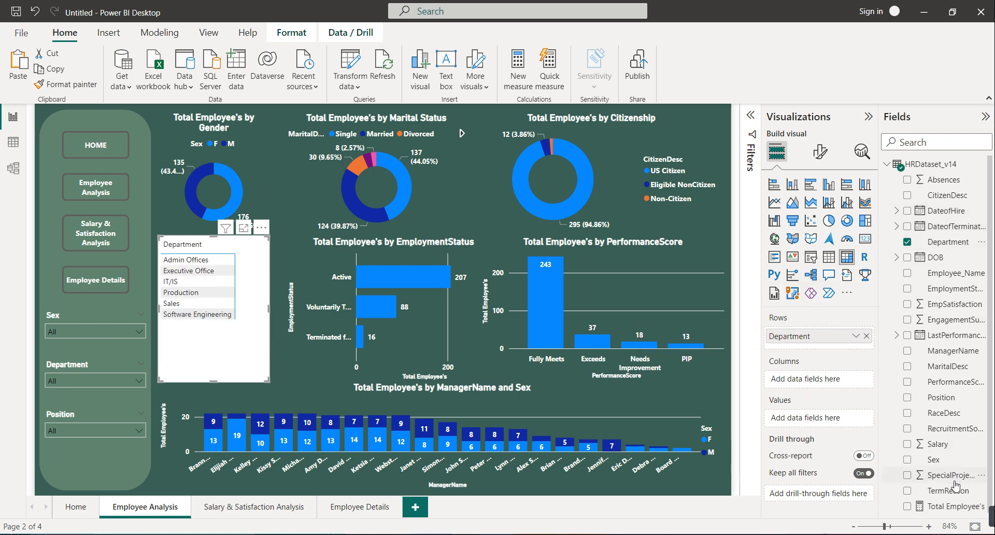
{"action": "left_click_drag", "start_coordinate": [951, 505], "coordinate": [829, 420]}
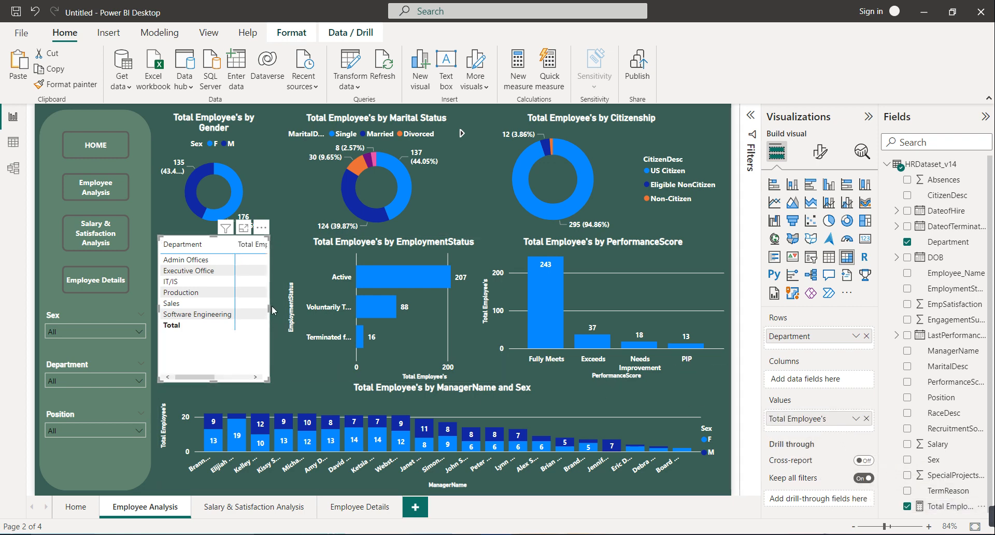
{"action": "left_click_drag", "start_coordinate": [269, 308], "coordinate": [308, 321]}
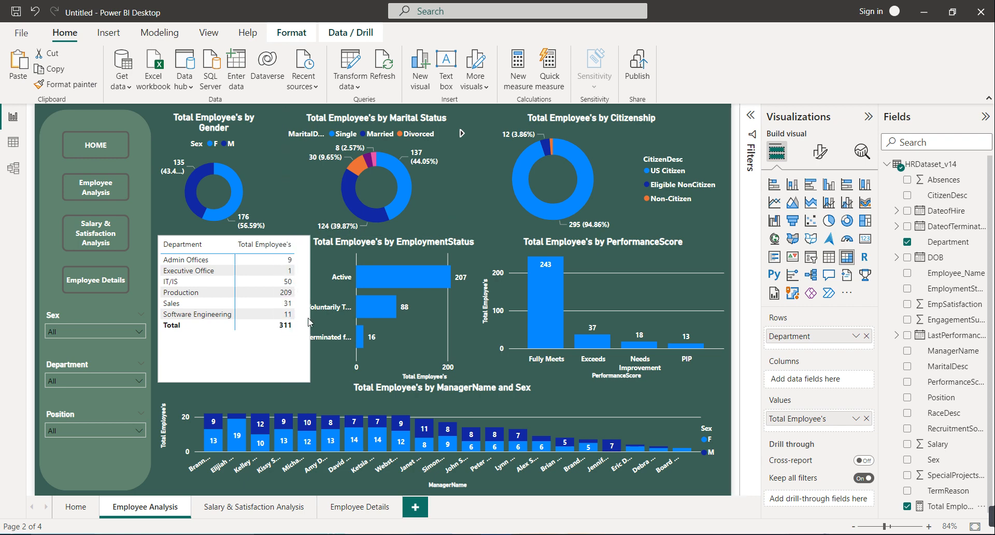
{"action": "left_click_drag", "start_coordinate": [308, 322], "coordinate": [286, 323]}
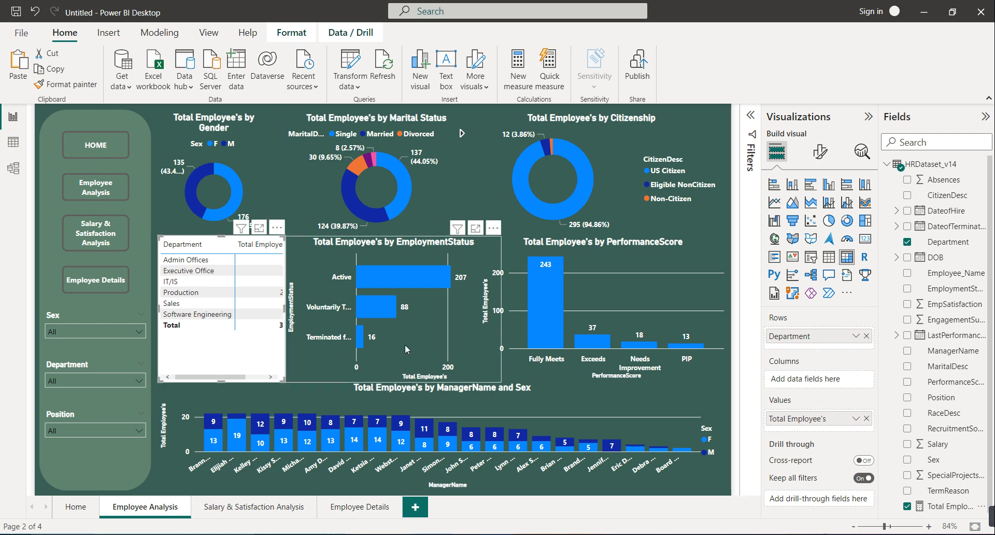
Rename the Total Employee's measure to Total Emp in its formula.
{"action": "right_click", "coordinate": [943, 507]}
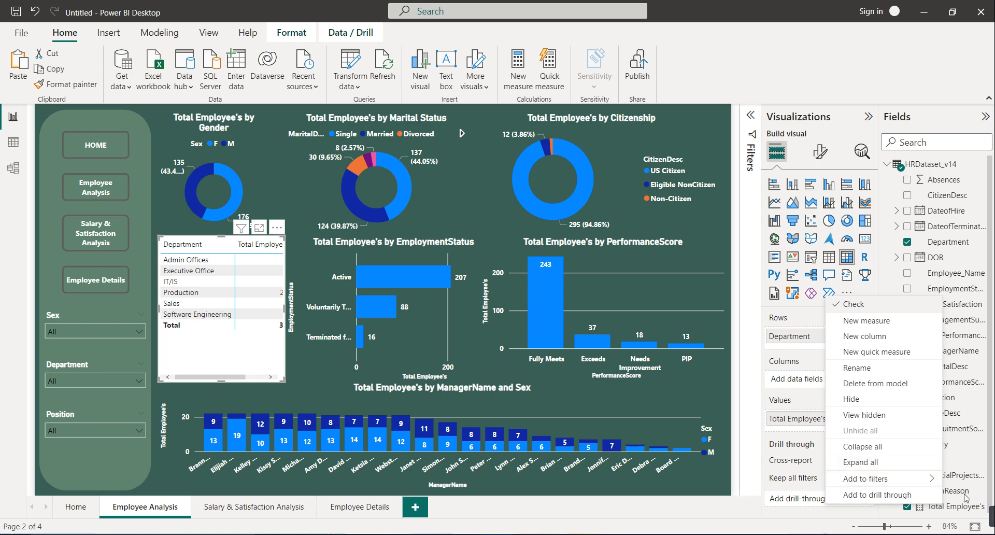
{"action": "right_click", "coordinate": [956, 507]}
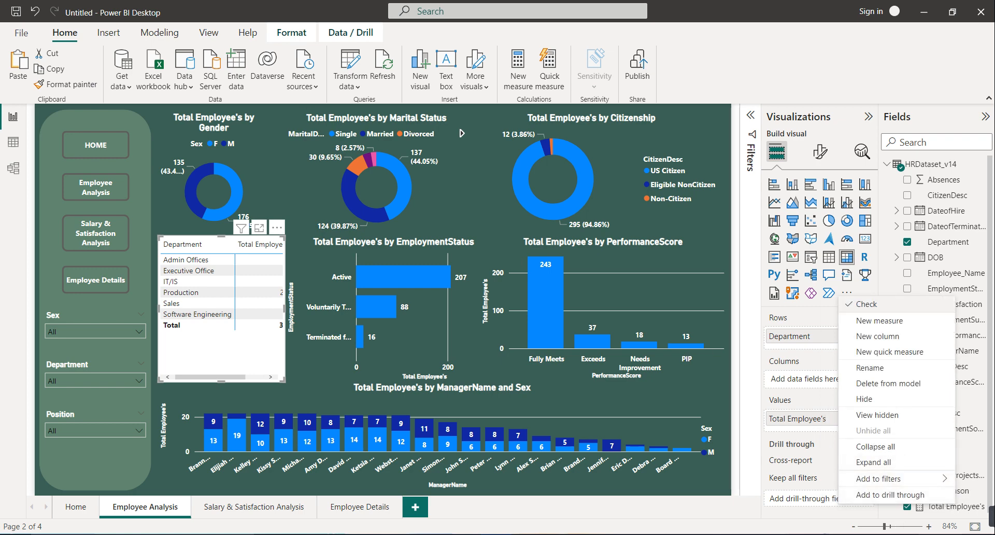
{"action": "left_click", "coordinate": [954, 510]}
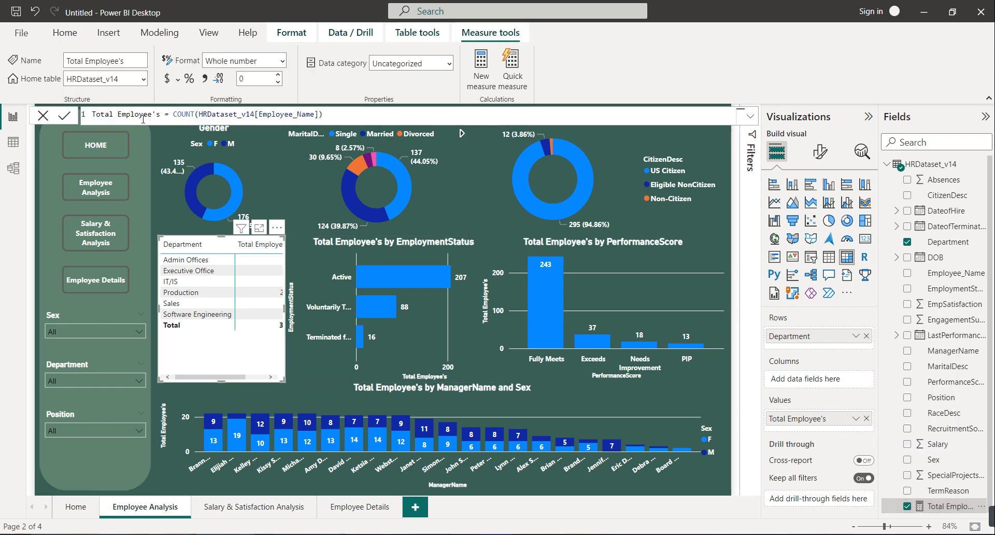
{"action": "left_click", "coordinate": [160, 114]}
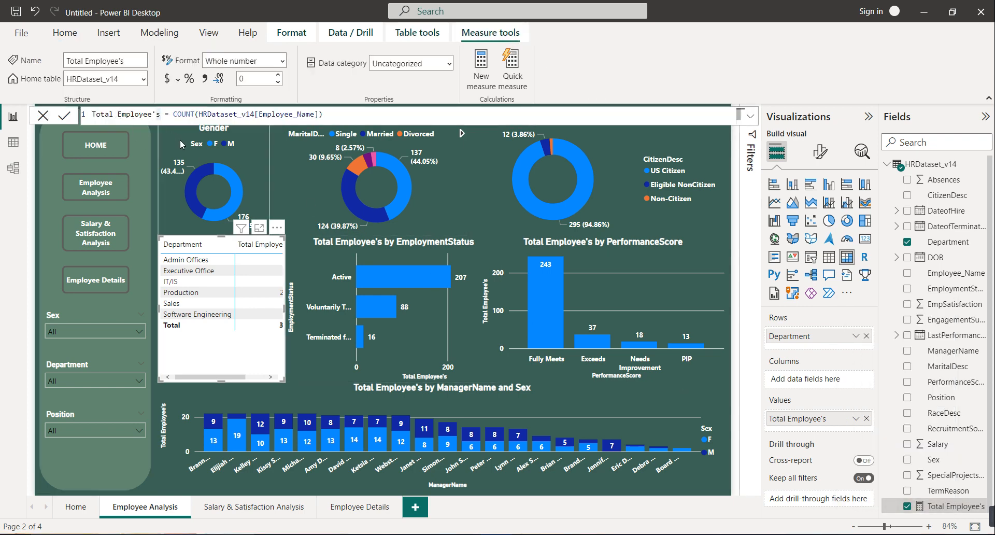
{"action": "key", "text": "BackSpace"}
{"action": "key", "text": "BackSpace"}
{"action": "key", "text": "BackSpace"}
{"action": "key", "text": "BackSpace"}
{"action": "key", "text": "BackSpace"}
{"action": "key", "text": "BackSpace"}
{"action": "key", "text": "BackSpace"}
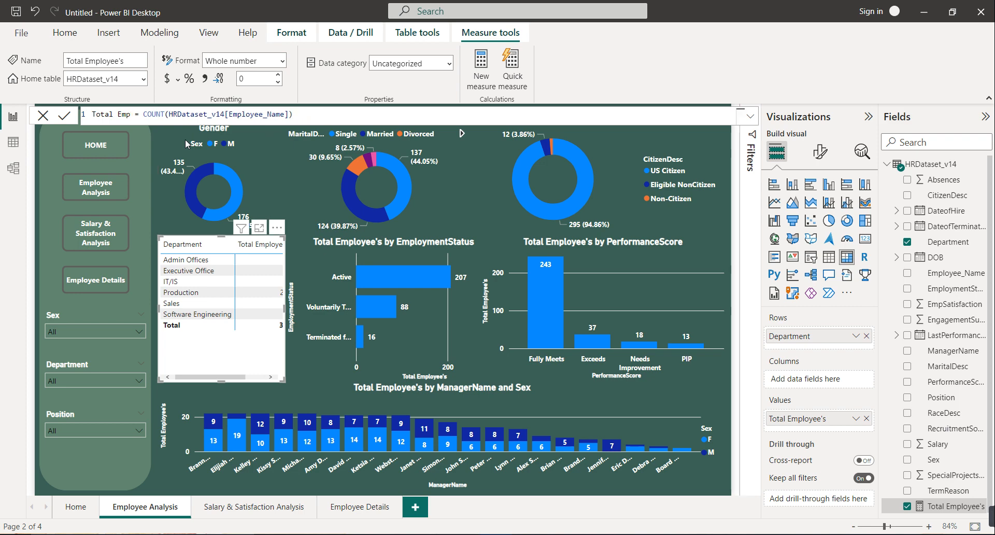
{"action": "key", "text": "Return"}
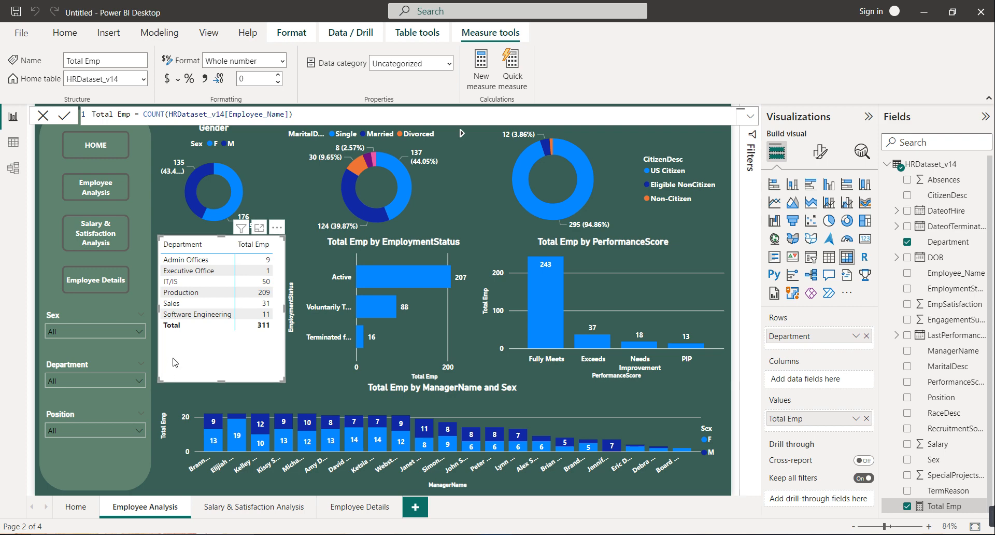
Turn off the background of the department matrix.
{"action": "left_click", "coordinate": [820, 153]}
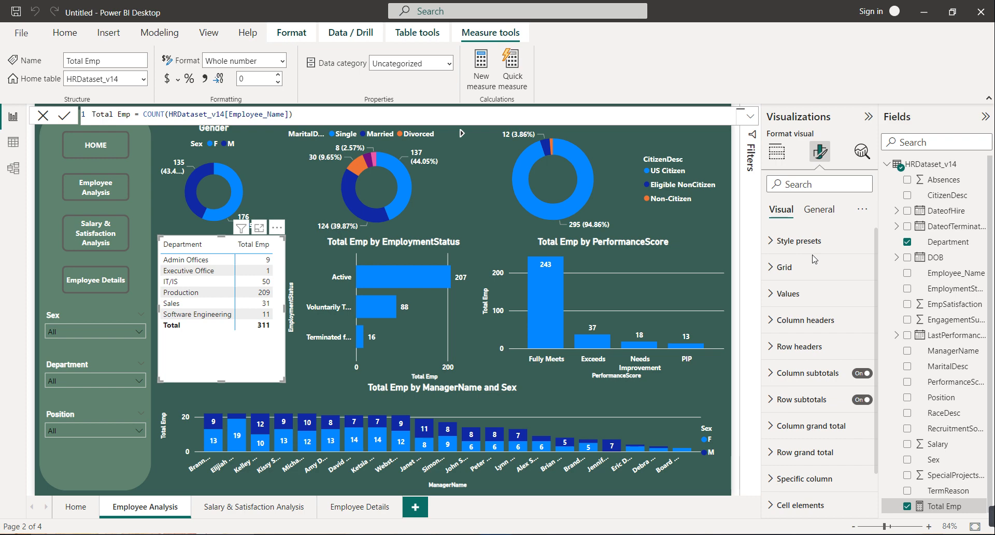
{"action": "left_click", "coordinate": [822, 220]}
{"action": "left_click", "coordinate": [808, 295]}
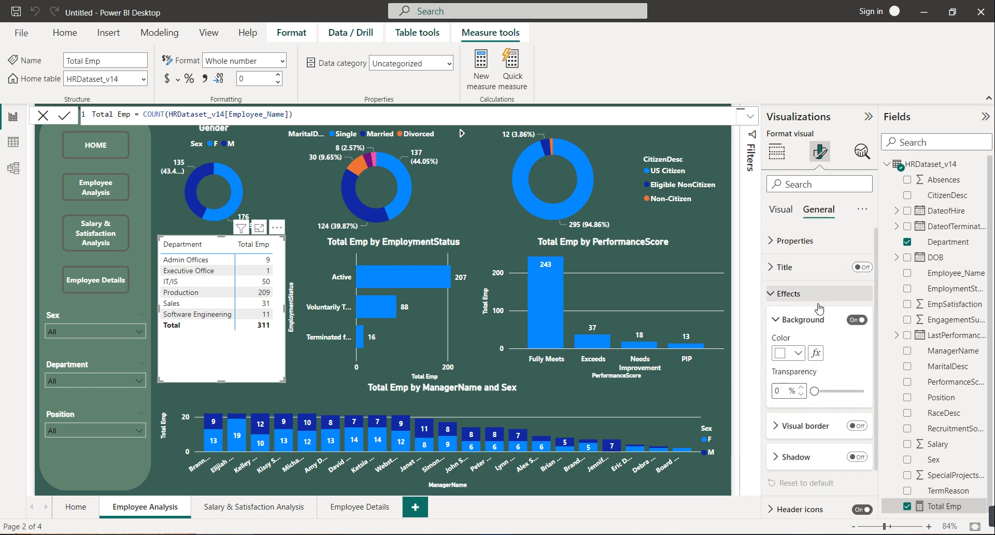
{"action": "left_click", "coordinate": [856, 320]}
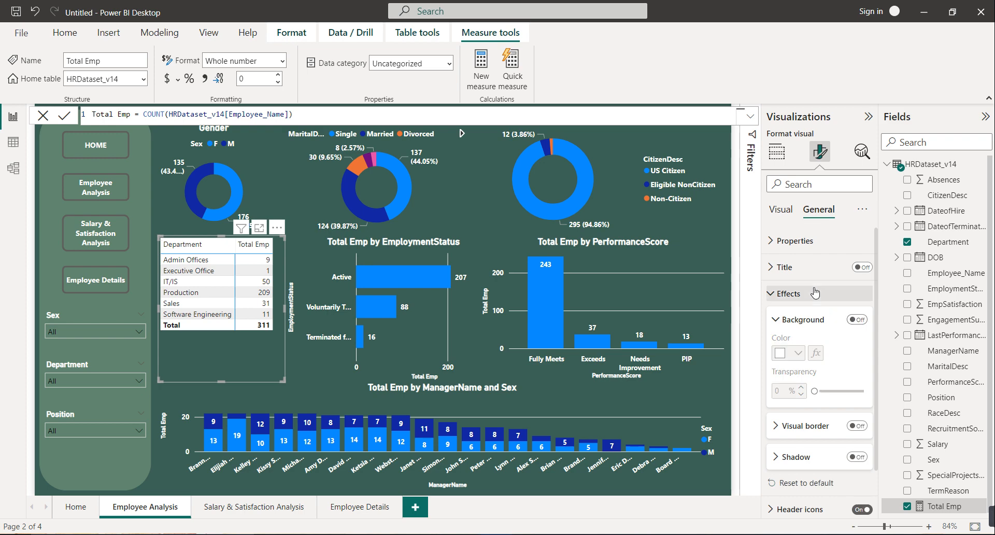
Make the department matrix's row header text bold and open its text color choices.
{"action": "left_click", "coordinate": [789, 213]}
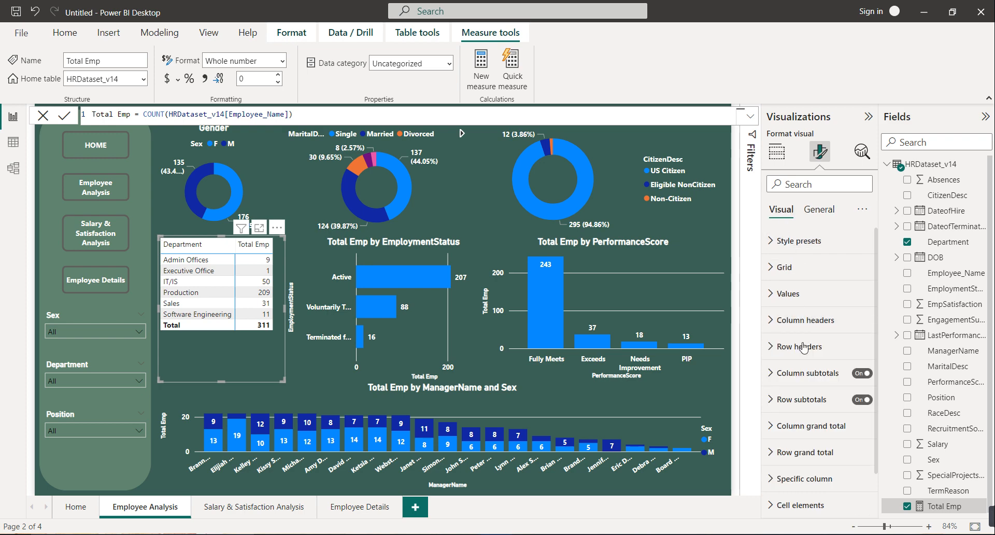
{"action": "left_click", "coordinate": [804, 348]}
{"action": "scroll", "coordinate": [793, 337], "scroll_direction": "down", "scroll_amount": 2}
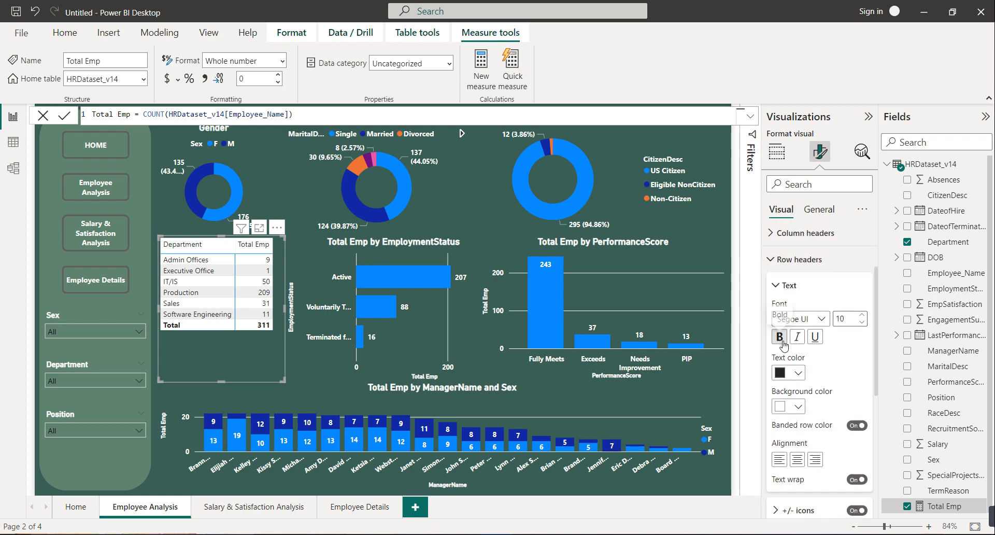
{"action": "left_click", "coordinate": [780, 338]}
{"action": "left_click", "coordinate": [797, 373]}
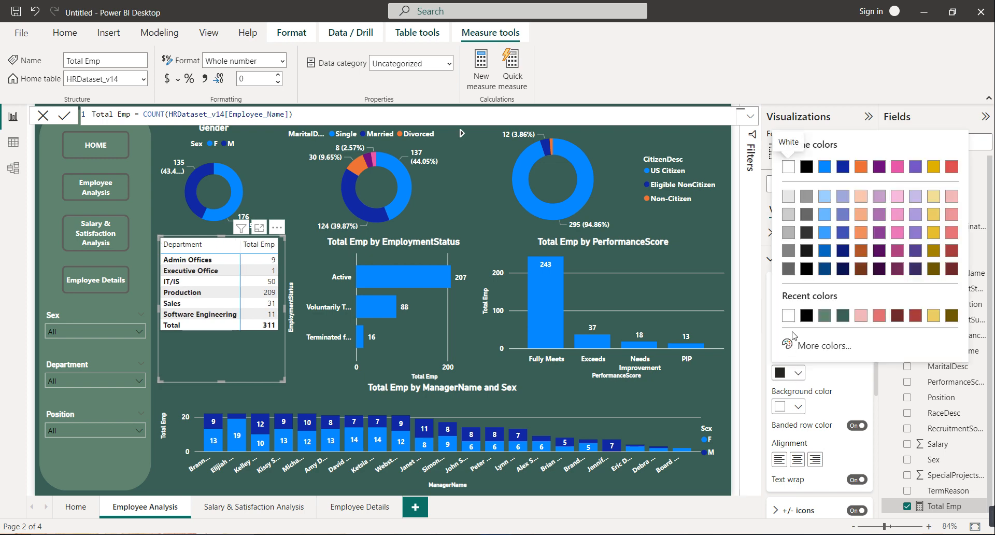
Set the department matrix's row headers to white text on the dark green #3C6255 background.
{"action": "left_click", "coordinate": [784, 320]}
{"action": "left_click", "coordinate": [798, 406]}
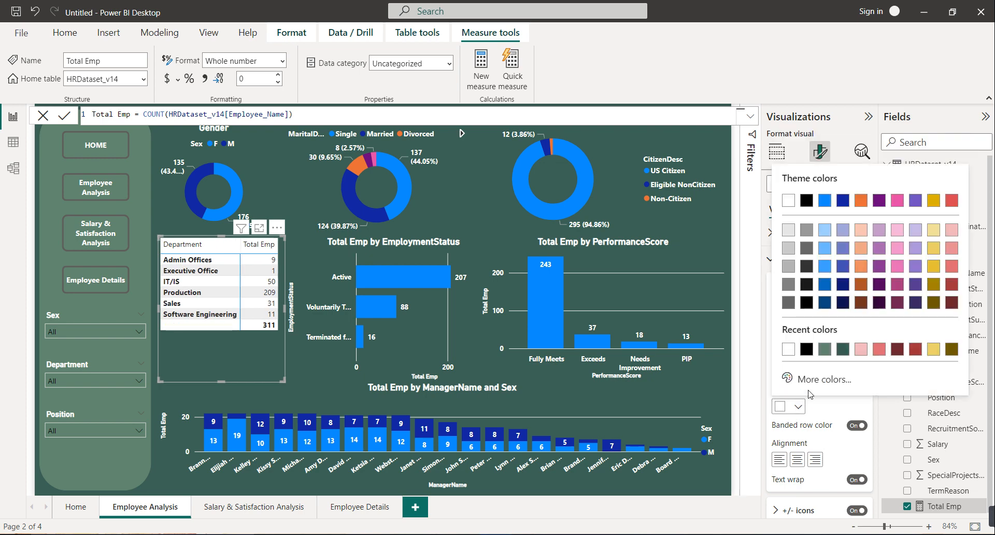
{"action": "left_click", "coordinate": [840, 357]}
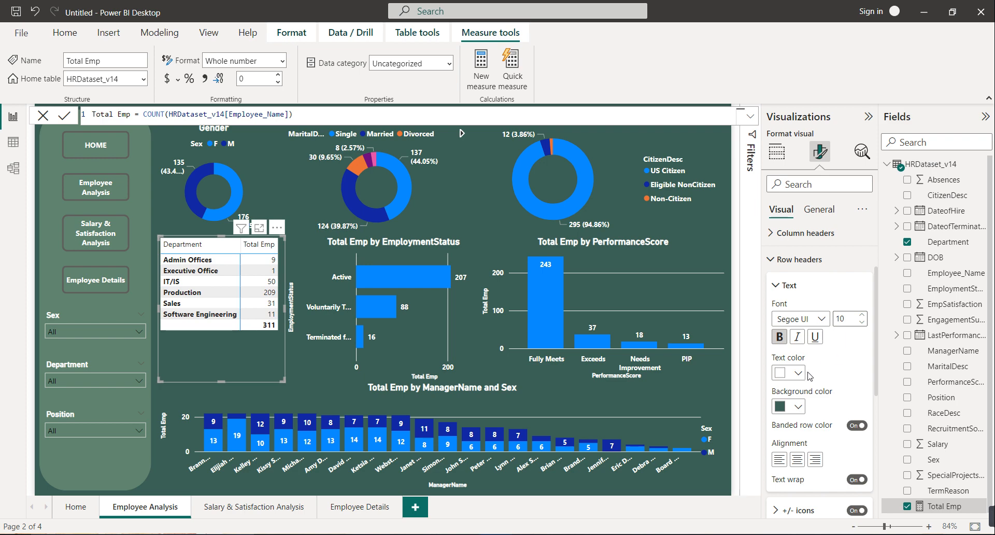
{"action": "scroll", "coordinate": [810, 375], "scroll_direction": "down", "scroll_amount": 3}
{"action": "scroll", "coordinate": [811, 378], "scroll_direction": "up", "scroll_amount": 3}
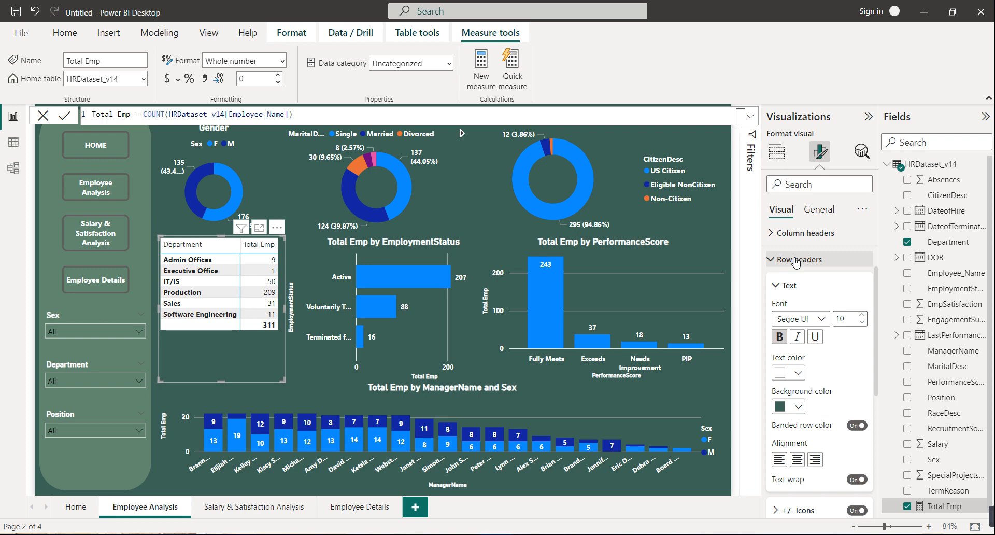
{"action": "left_click", "coordinate": [797, 260]}
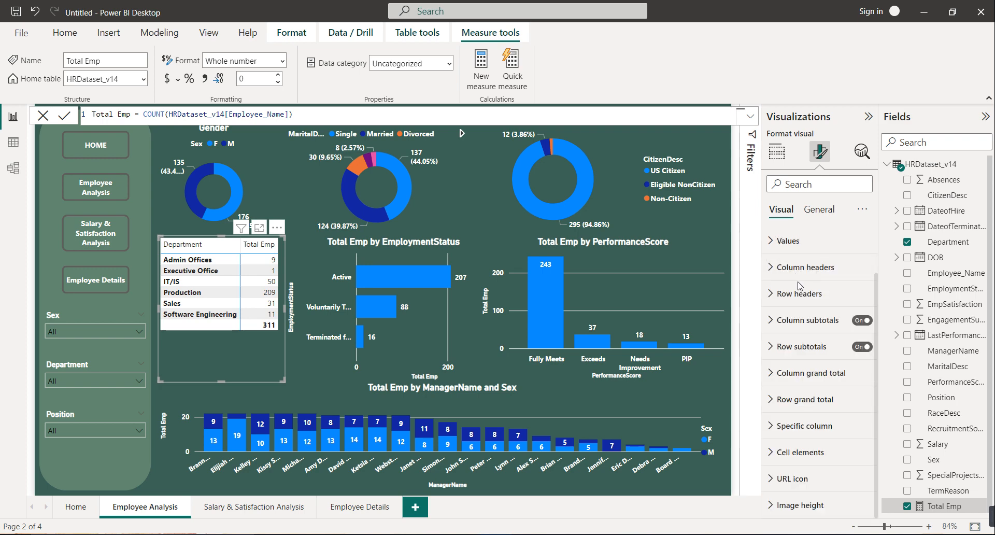
Make the matrix's column headers bold with white text on the dark green #3C6255 background.
{"action": "left_click", "coordinate": [802, 269]}
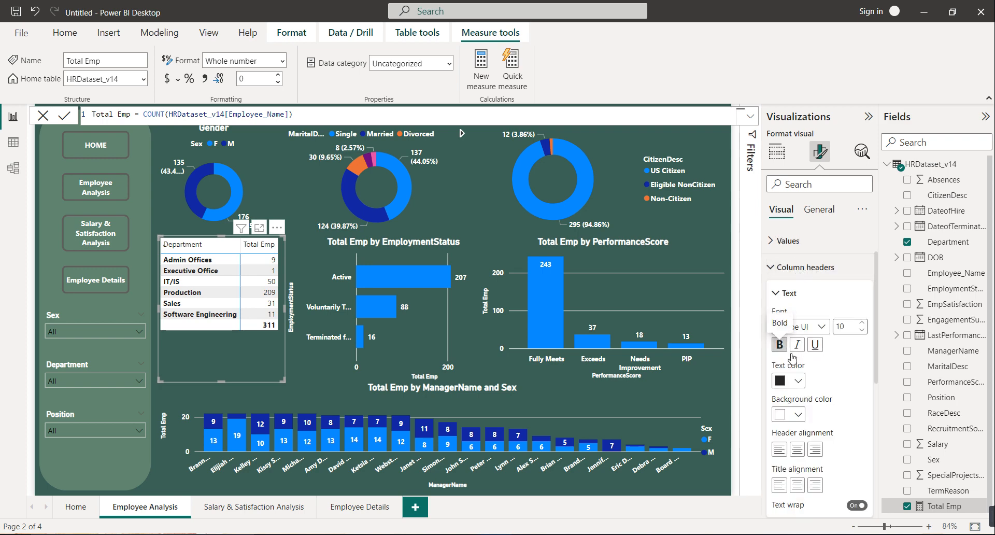
{"action": "left_click", "coordinate": [779, 344]}
{"action": "left_click", "coordinate": [799, 382]}
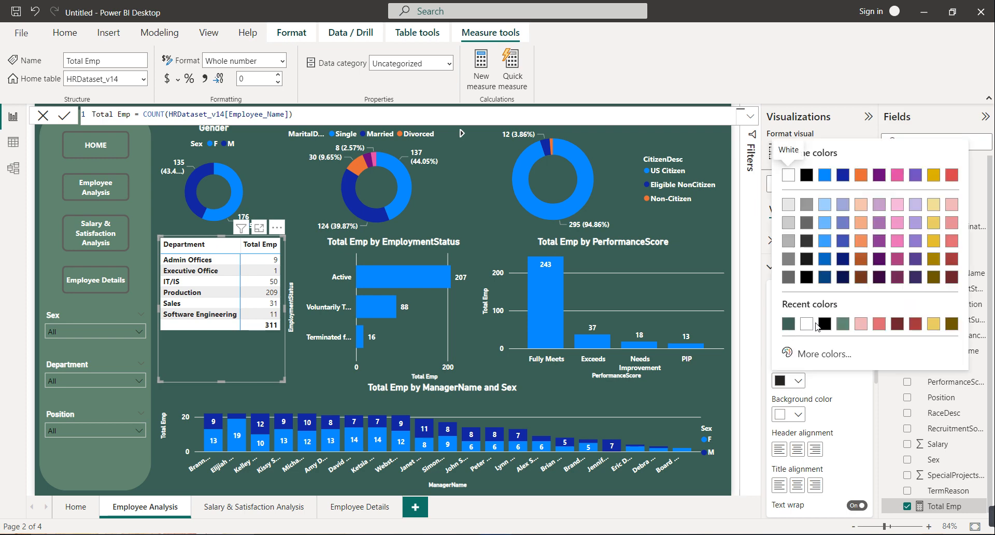
{"action": "left_click", "coordinate": [807, 325]}
{"action": "left_click", "coordinate": [788, 414]}
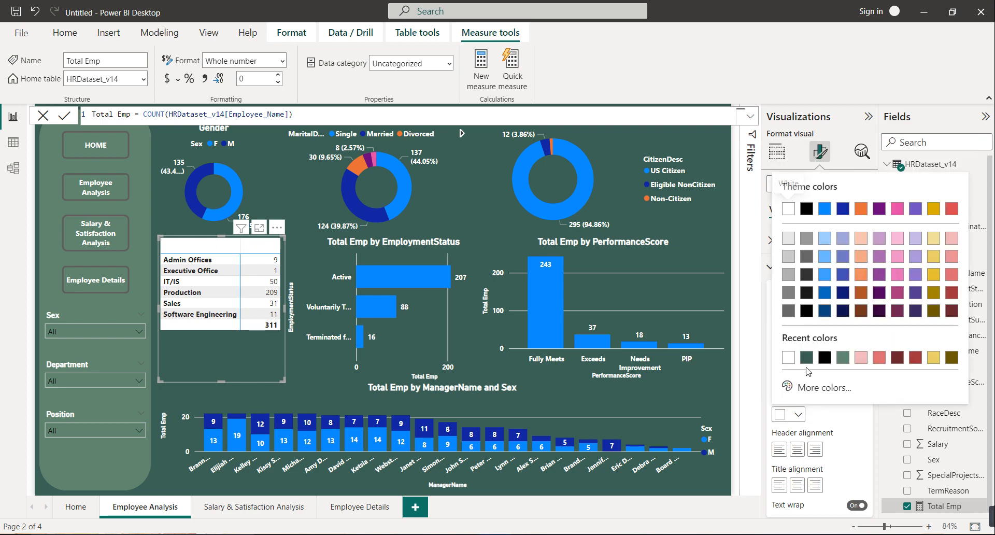
{"action": "left_click", "coordinate": [806, 357]}
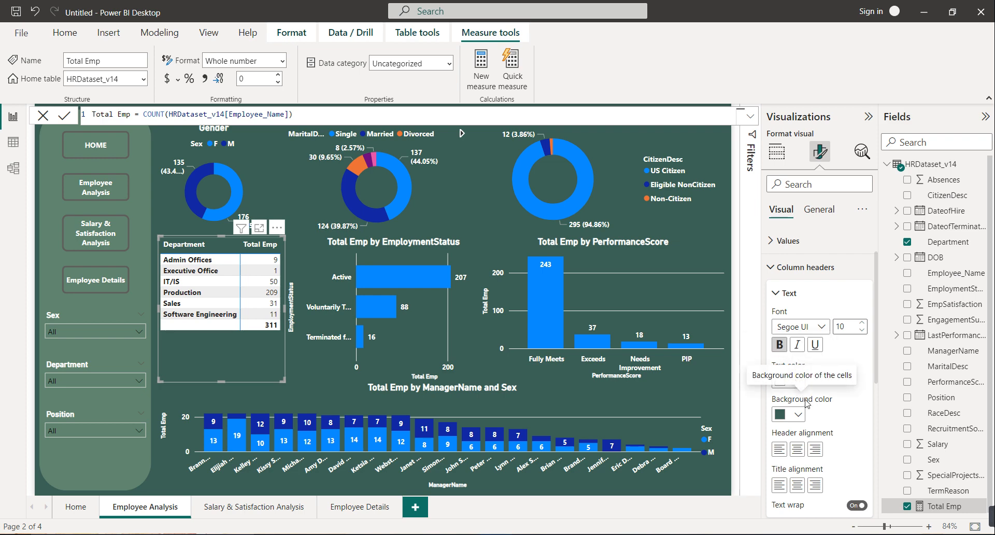
{"action": "scroll", "coordinate": [806, 403], "scroll_direction": "down", "scroll_amount": 1}
{"action": "scroll", "coordinate": [807, 404], "scroll_direction": "down", "scroll_amount": 5}
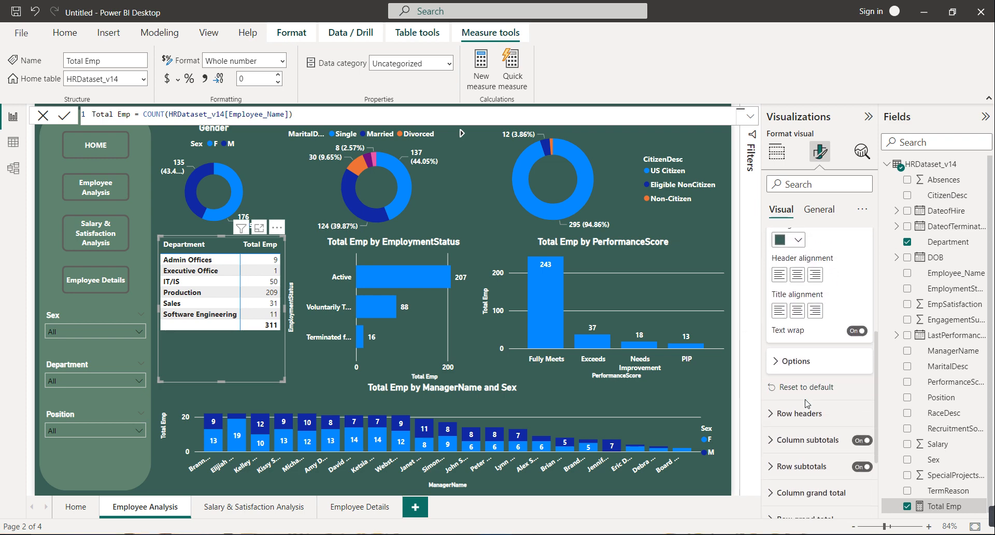
{"action": "scroll", "coordinate": [806, 405], "scroll_direction": "up", "scroll_amount": 6}
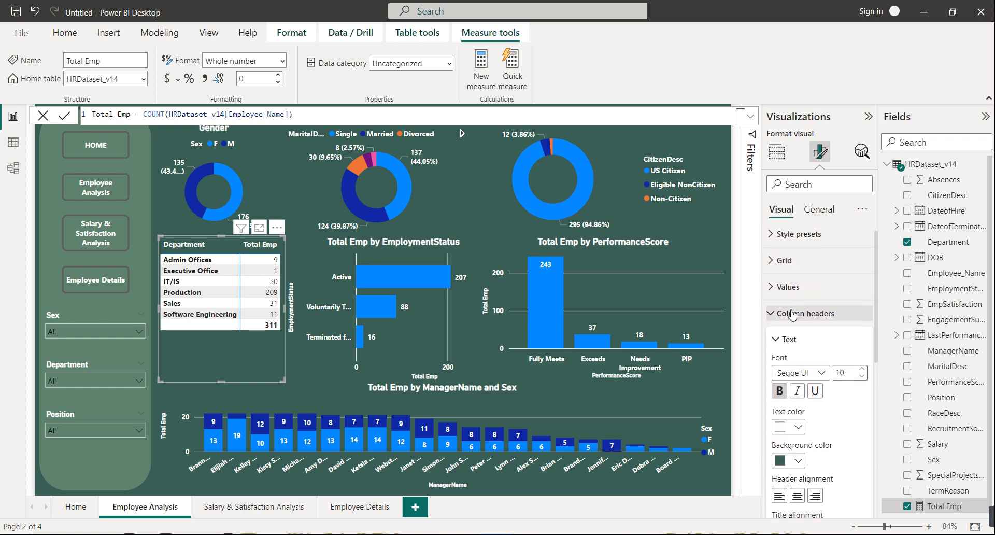
Format the matrix values as bold white text on the dark green #3C6255 background.
{"action": "left_click", "coordinate": [792, 294]}
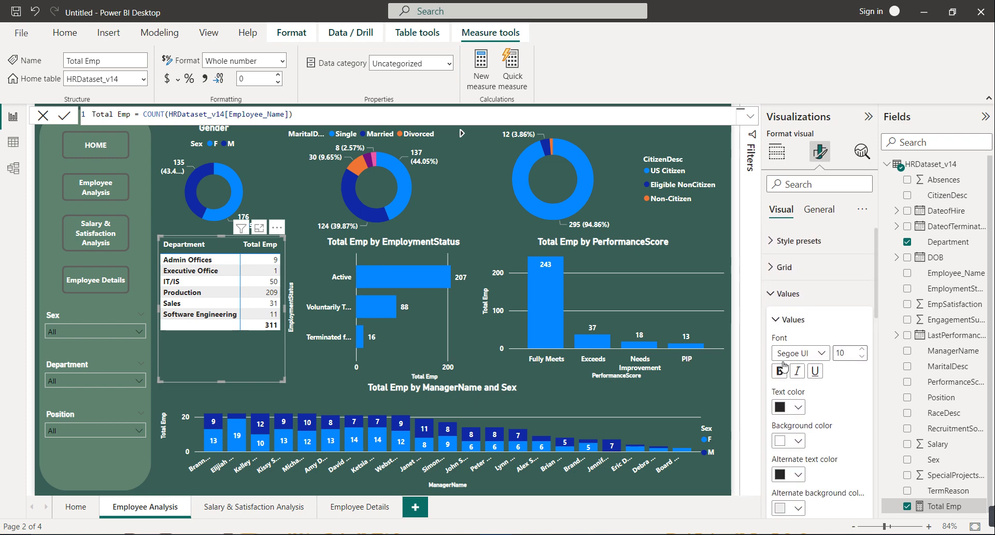
{"action": "left_click", "coordinate": [798, 407]}
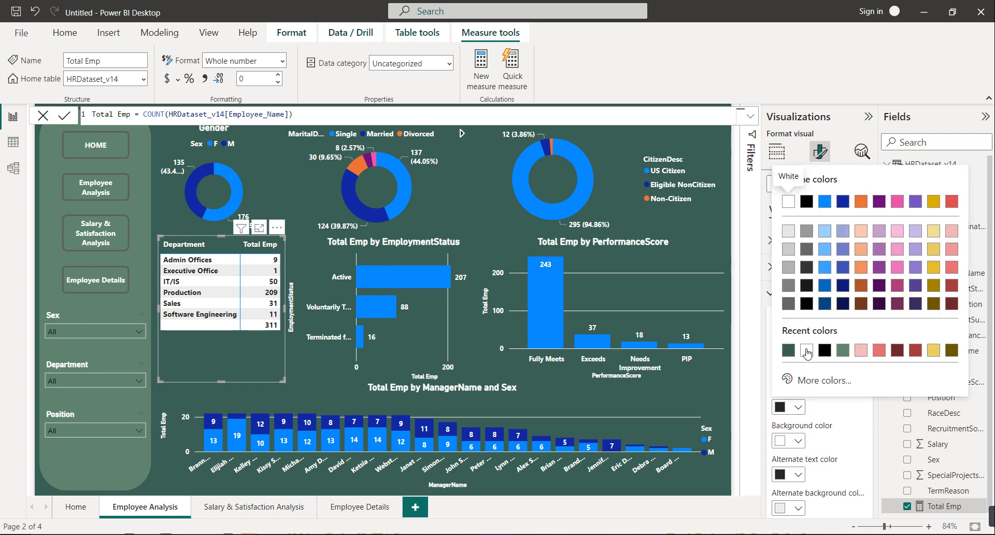
{"action": "left_click", "coordinate": [806, 358]}
{"action": "left_click", "coordinate": [797, 441]}
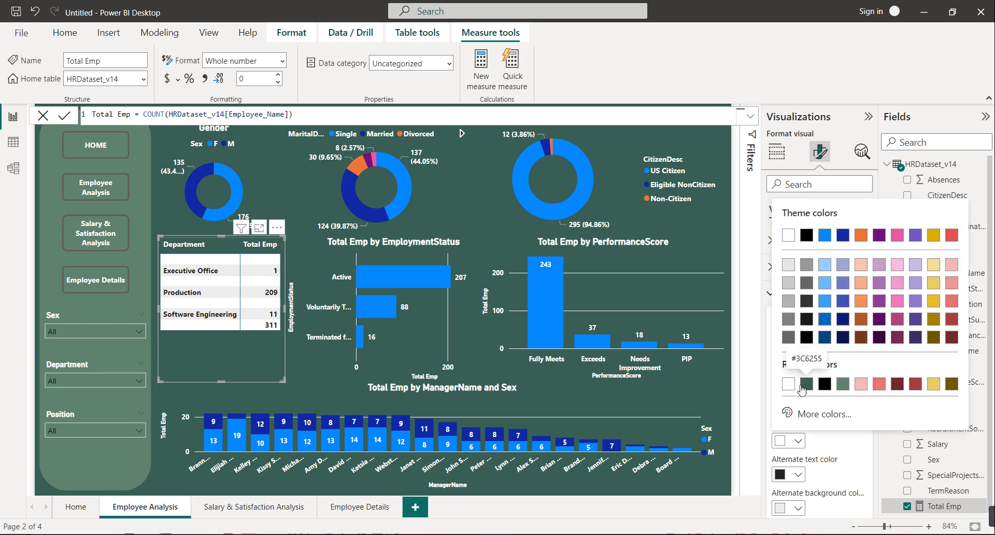
{"action": "left_click", "coordinate": [801, 383]}
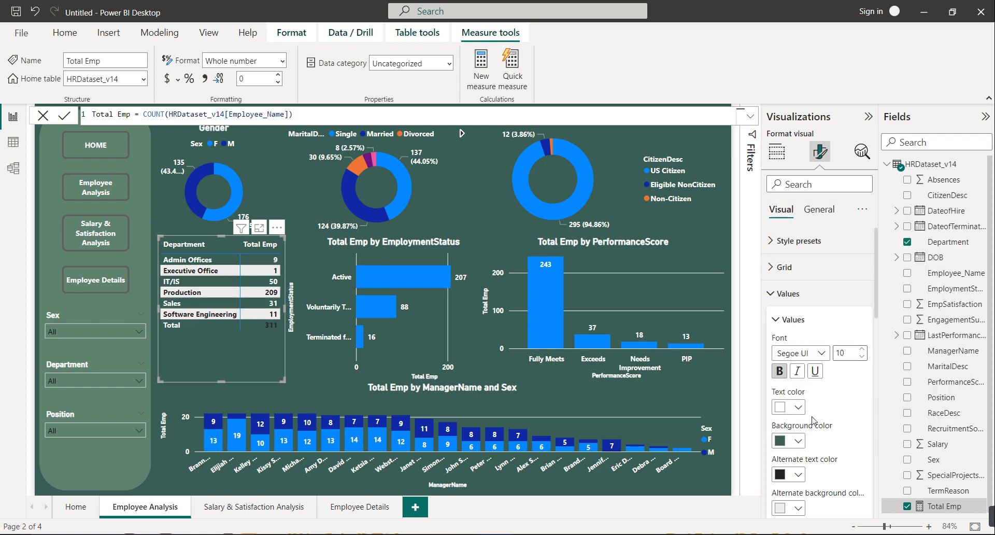
Set the matrix values' alternate text color to white and their alternate background color to the same dark green.
{"action": "scroll", "coordinate": [832, 451], "scroll_direction": "down", "scroll_amount": 2}
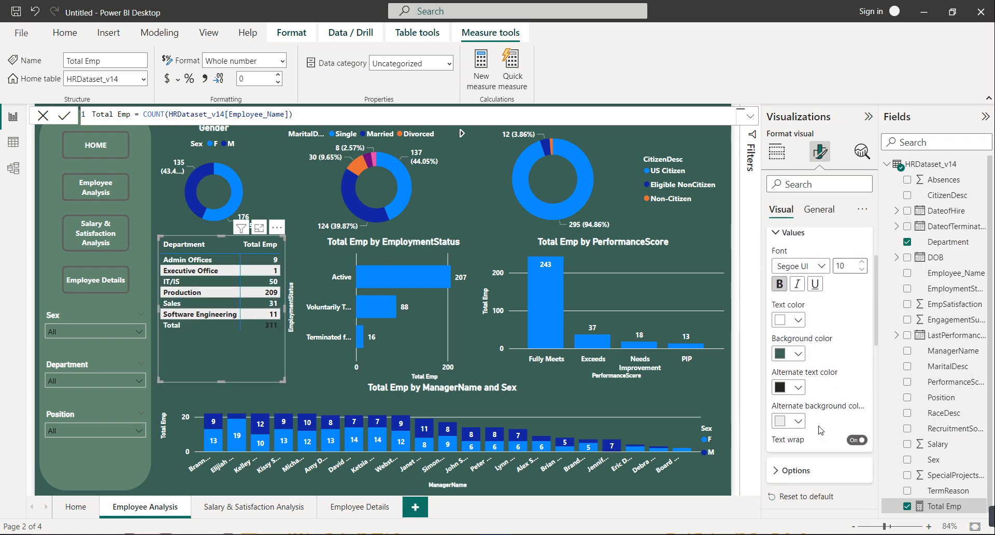
{"action": "left_click", "coordinate": [799, 387]}
{"action": "left_click", "coordinate": [779, 170]}
{"action": "left_click", "coordinate": [801, 422]}
{"action": "left_click", "coordinate": [809, 368]}
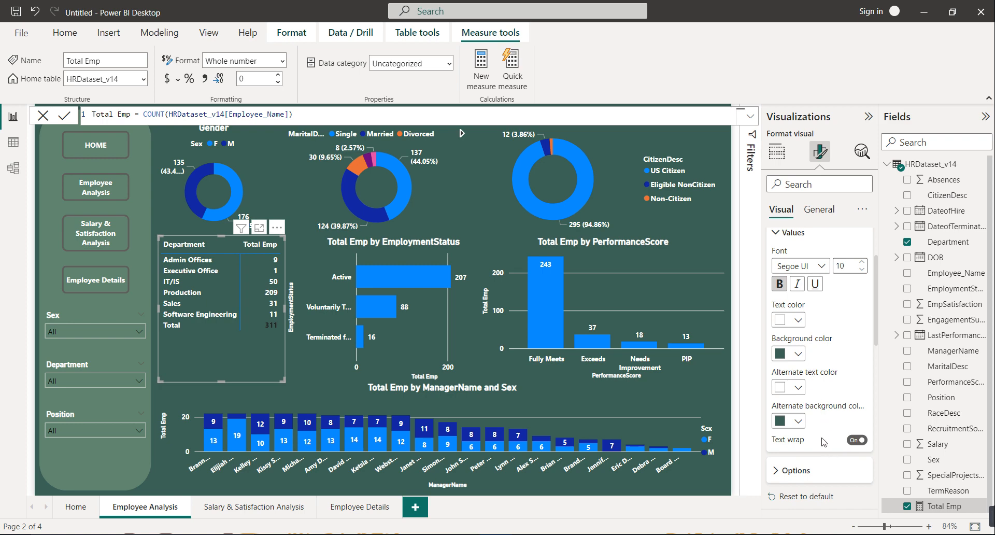
Set the text color of the matrix's column subtotal values to dark green #3C6255.
{"action": "scroll", "coordinate": [824, 441], "scroll_direction": "down", "scroll_amount": 8}
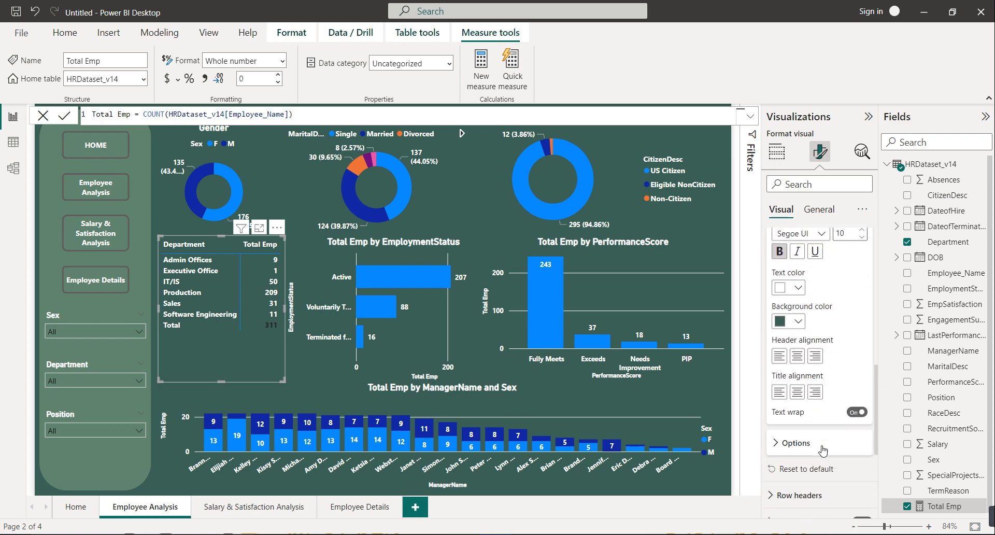
{"action": "scroll", "coordinate": [823, 450], "scroll_direction": "down", "scroll_amount": 3}
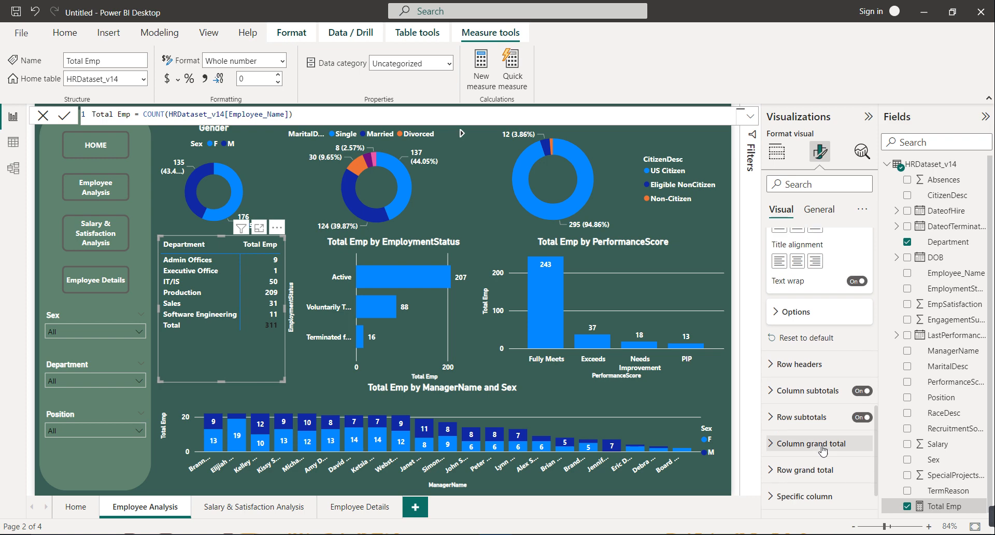
{"action": "left_click", "coordinate": [808, 390]}
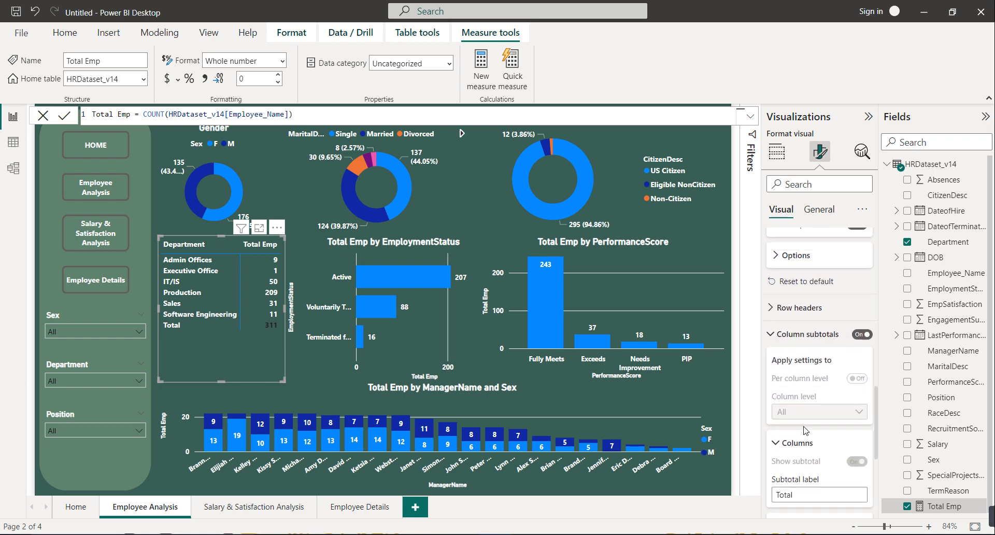
{"action": "left_click", "coordinate": [800, 421]}
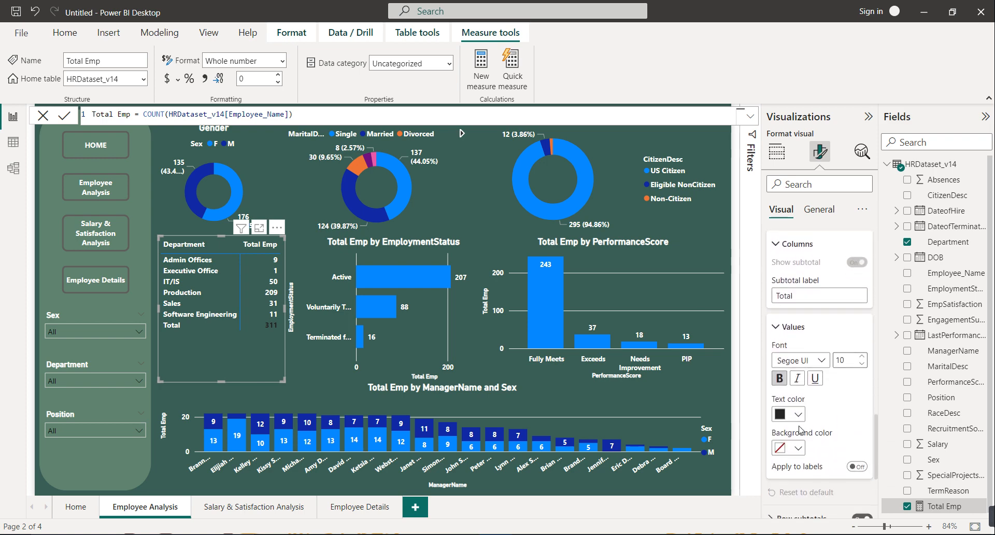
{"action": "left_click", "coordinate": [798, 414]}
{"action": "left_click", "coordinate": [804, 360]}
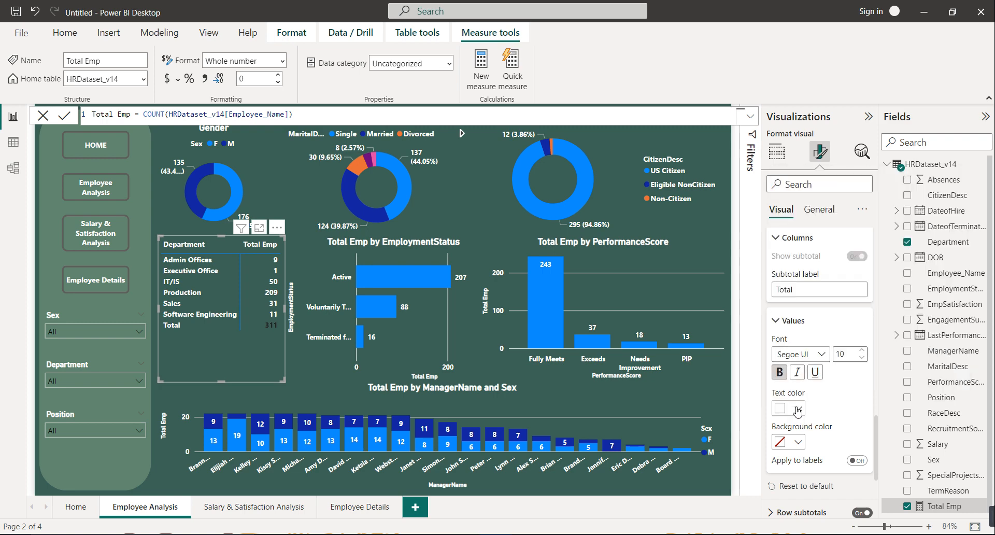
{"action": "left_click", "coordinate": [798, 409]}
{"action": "left_click", "coordinate": [807, 352]}
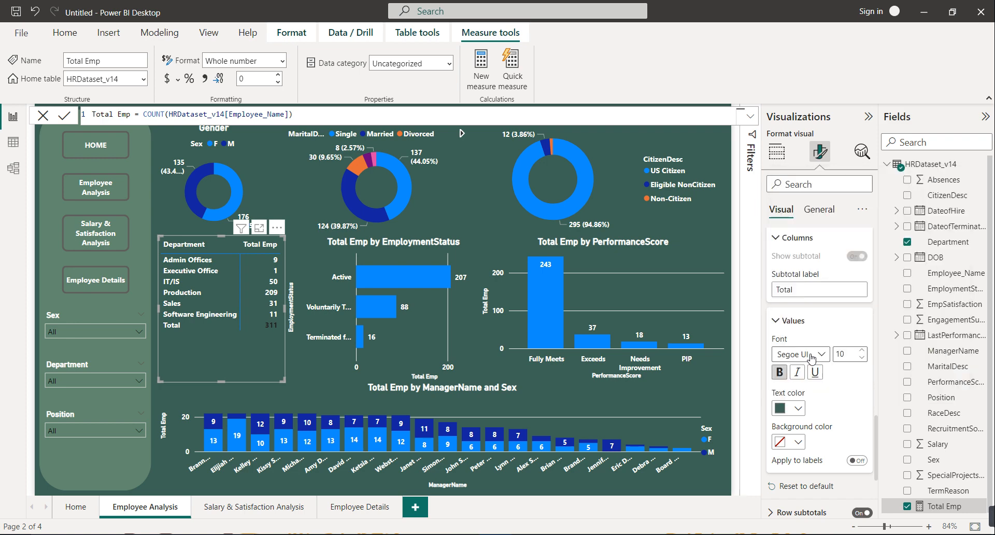
Set the text color of the matrix's row subtotal values to white, leaving their background without a color.
{"action": "scroll", "coordinate": [815, 425], "scroll_direction": "down", "scroll_amount": 2}
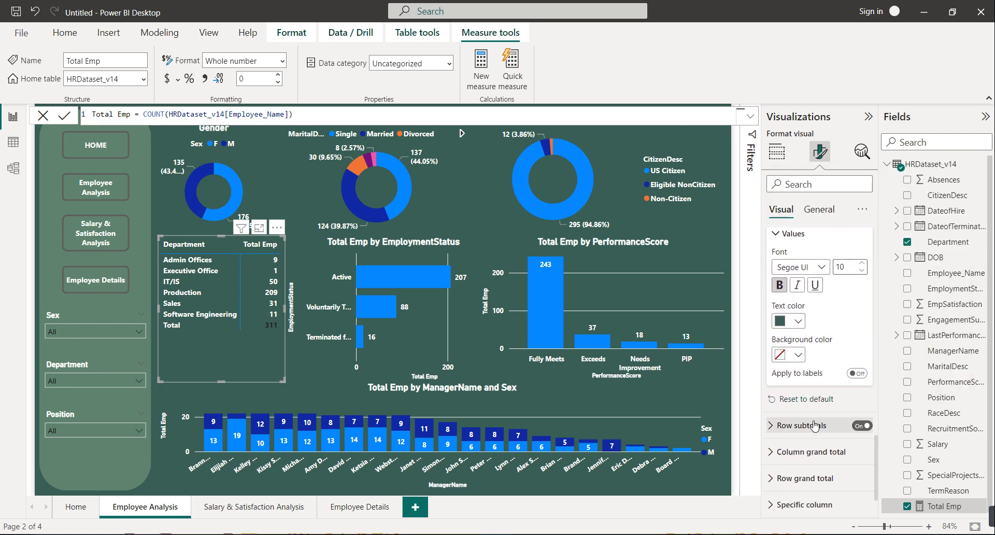
{"action": "left_click", "coordinate": [802, 425]}
{"action": "scroll", "coordinate": [801, 383], "scroll_direction": "down", "scroll_amount": 4}
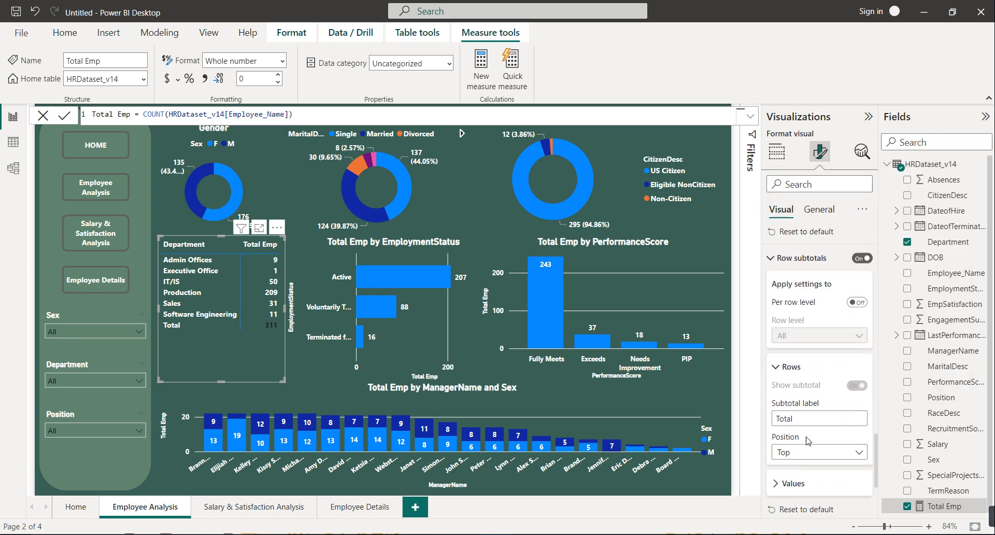
{"action": "left_click", "coordinate": [797, 362]}
{"action": "left_click", "coordinate": [797, 360]}
{"action": "scroll", "coordinate": [796, 358], "scroll_direction": "down", "scroll_amount": 3}
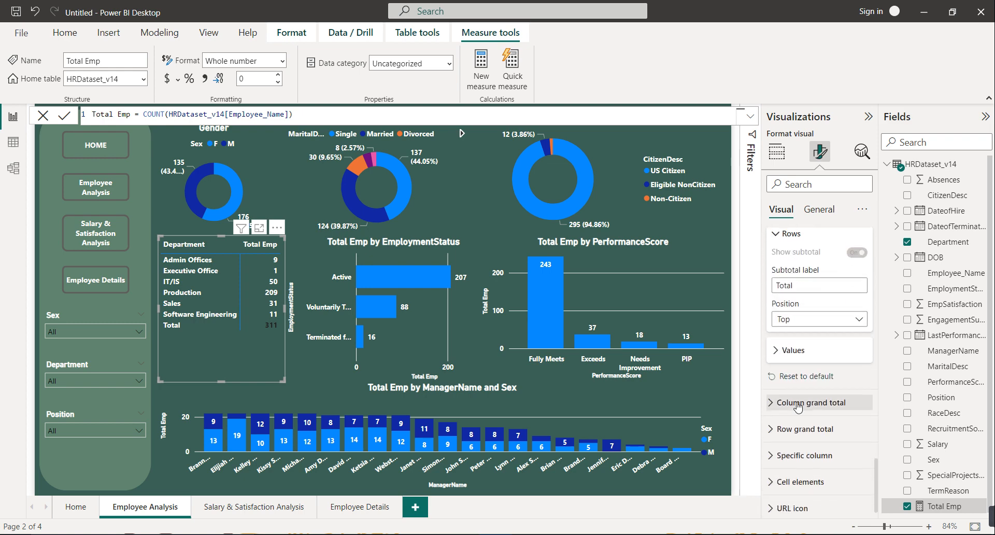
{"action": "left_click", "coordinate": [797, 354]}
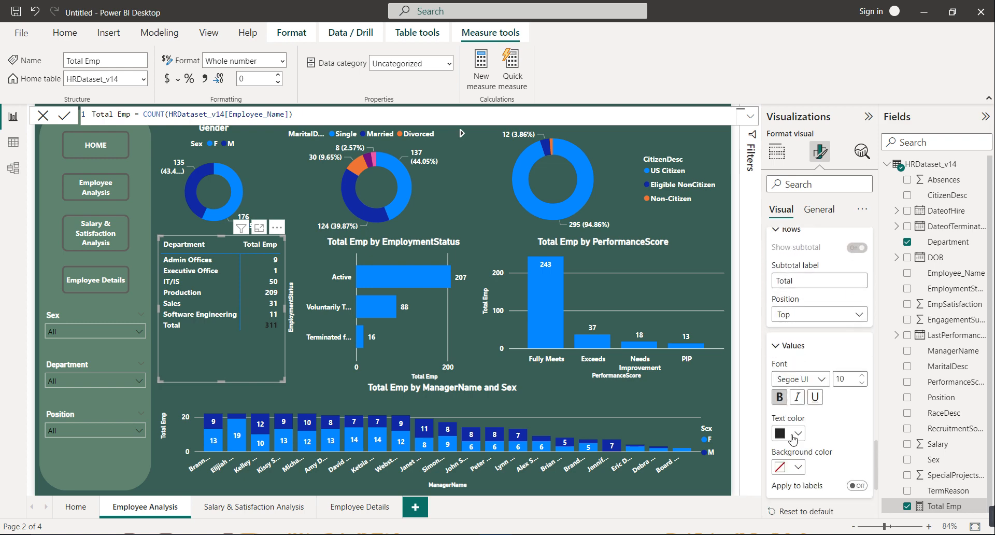
{"action": "left_click", "coordinate": [790, 435]}
{"action": "left_click", "coordinate": [807, 376]}
{"action": "scroll", "coordinate": [806, 414], "scroll_direction": "down", "scroll_amount": 2}
{"action": "left_click", "coordinate": [798, 380]}
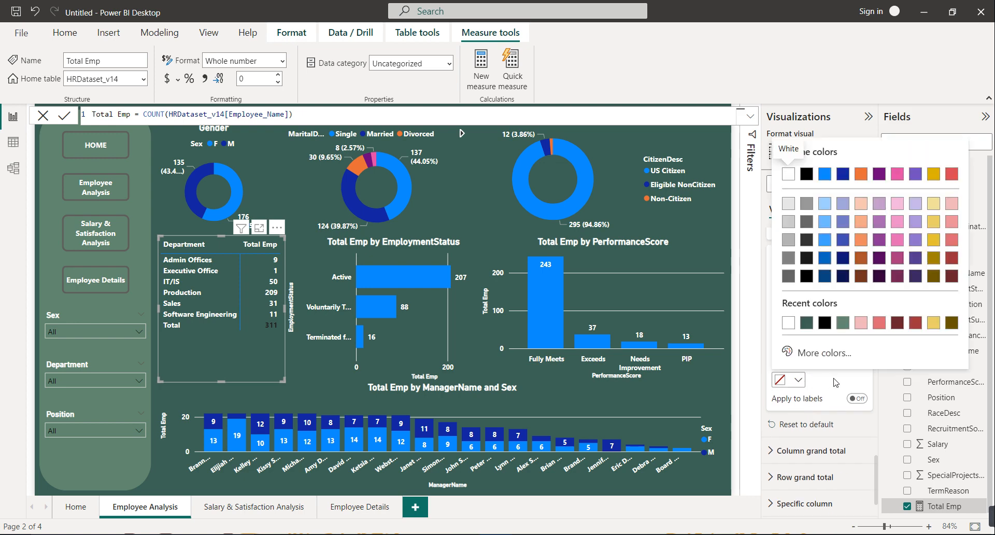
{"action": "left_click", "coordinate": [798, 379]}
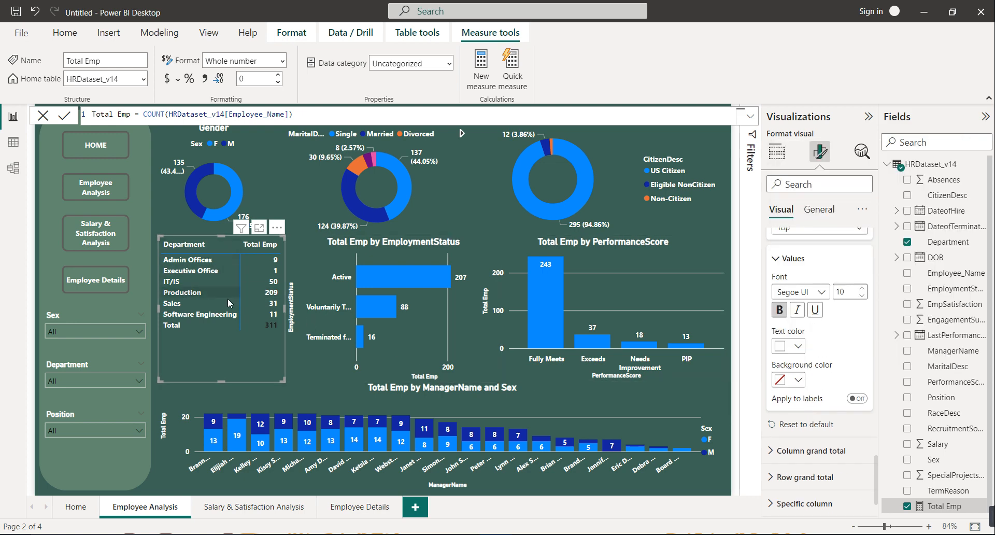
Nudge the department matrix down to leave a gap below the gender donut chart, and deselect it.
{"action": "key", "text": "Down"}
{"action": "key", "text": "Down"}
{"action": "key", "text": "Down"}
{"action": "key", "text": "Down"}
{"action": "key", "text": "Down"}
{"action": "key", "text": "Down"}
{"action": "key", "text": "Down"}
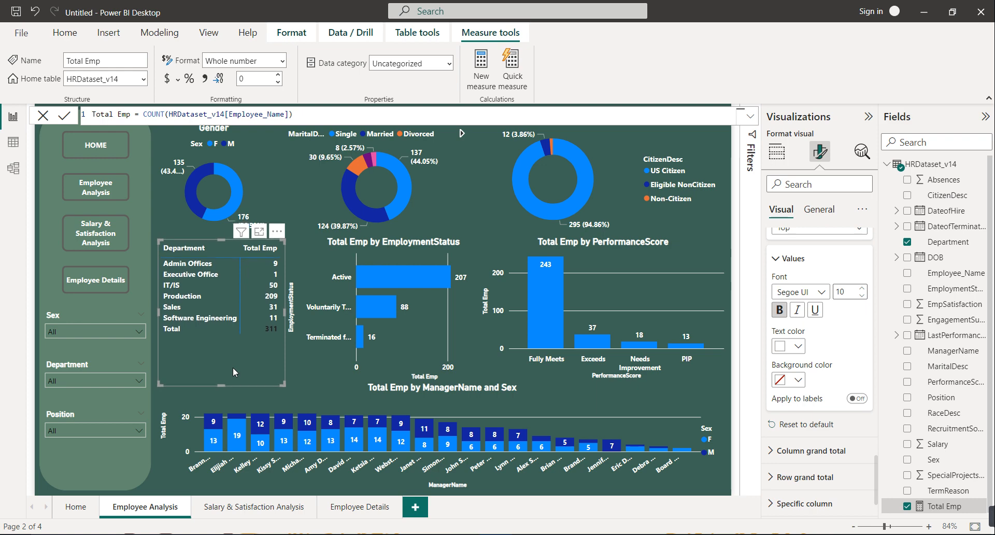
{"action": "key", "text": "Down"}
{"action": "key", "text": "Down"}
{"action": "key", "text": "Down"}
{"action": "key", "text": "Down"}
{"action": "key", "text": "Down"}
{"action": "key", "text": "Down"}
{"action": "key", "text": "Down"}
{"action": "key", "text": "Down"}
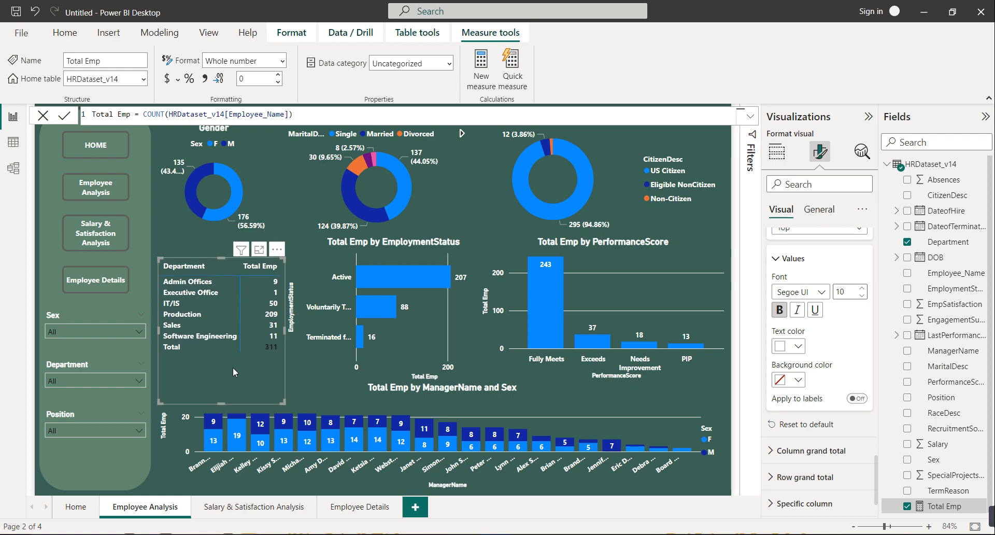
{"action": "key", "text": "Down"}
{"action": "key", "text": "Down"}
{"action": "key", "text": "Down"}
{"action": "key", "text": "Down"}
{"action": "key", "text": "Down"}
{"action": "left_click", "coordinate": [172, 241]}
{"action": "left_click", "coordinate": [182, 251]}
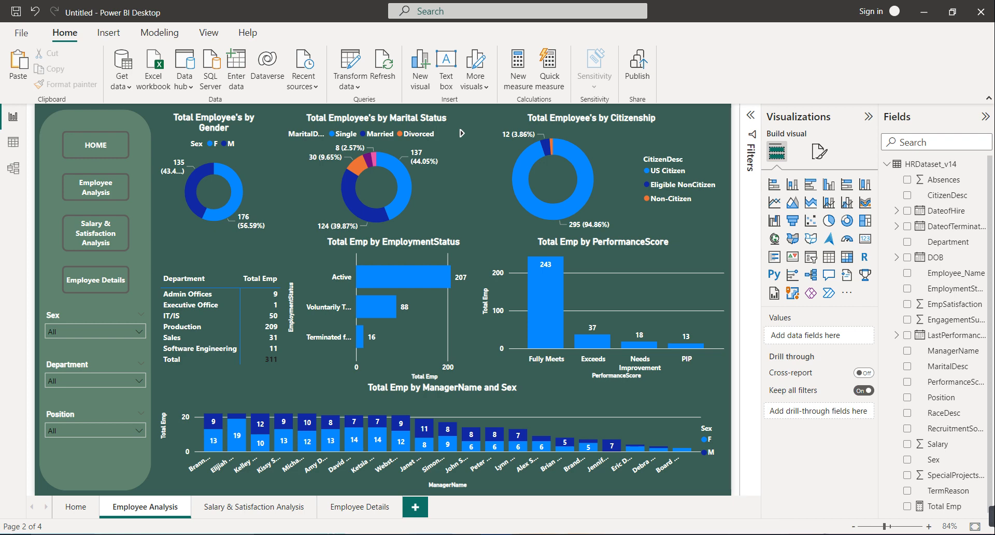
On the Salary & Satisfaction Analysis page, add a line and stacked column chart and widen it to fill the space beside the navigation panel.
{"action": "left_click", "coordinate": [261, 506]}
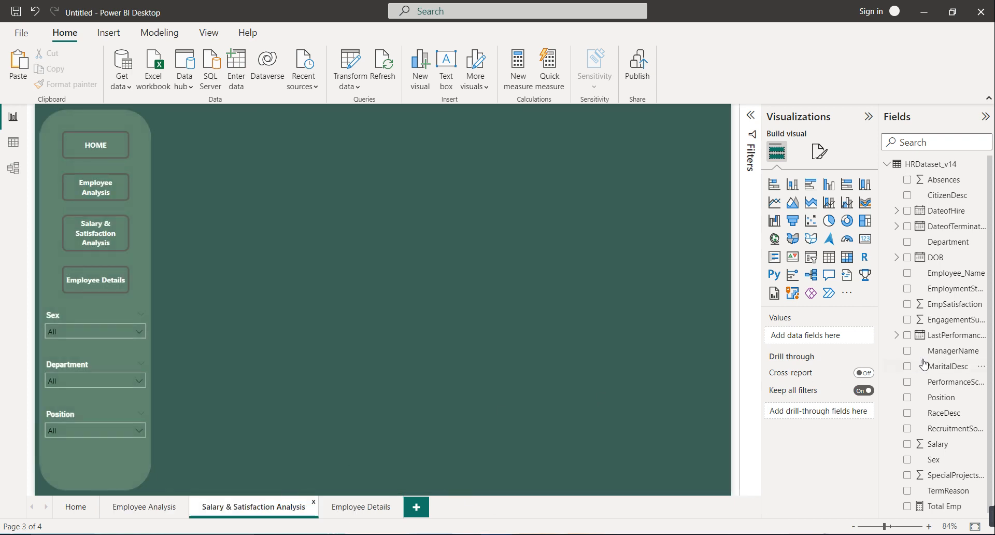
{"action": "left_click", "coordinate": [828, 206]}
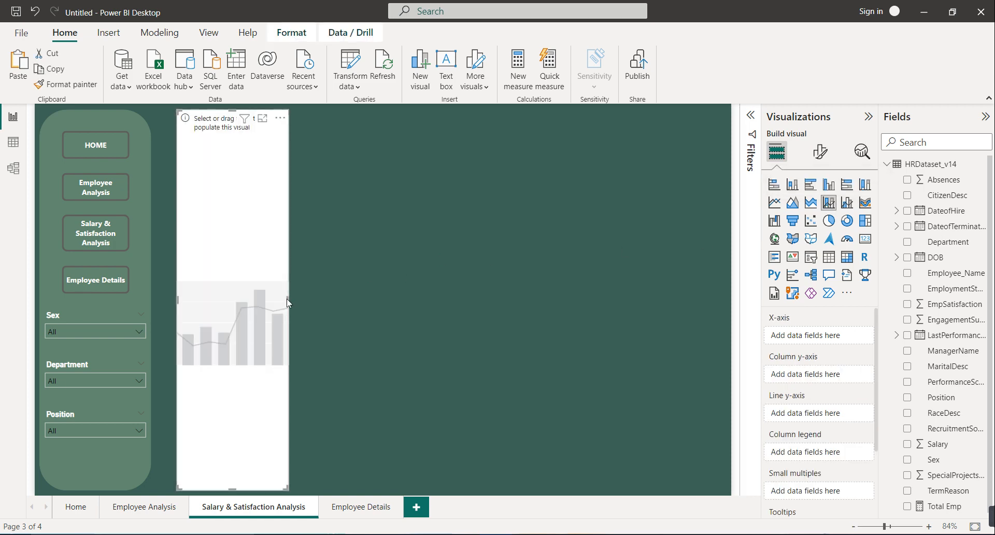
{"action": "left_click_drag", "start_coordinate": [288, 303], "coordinate": [727, 357]}
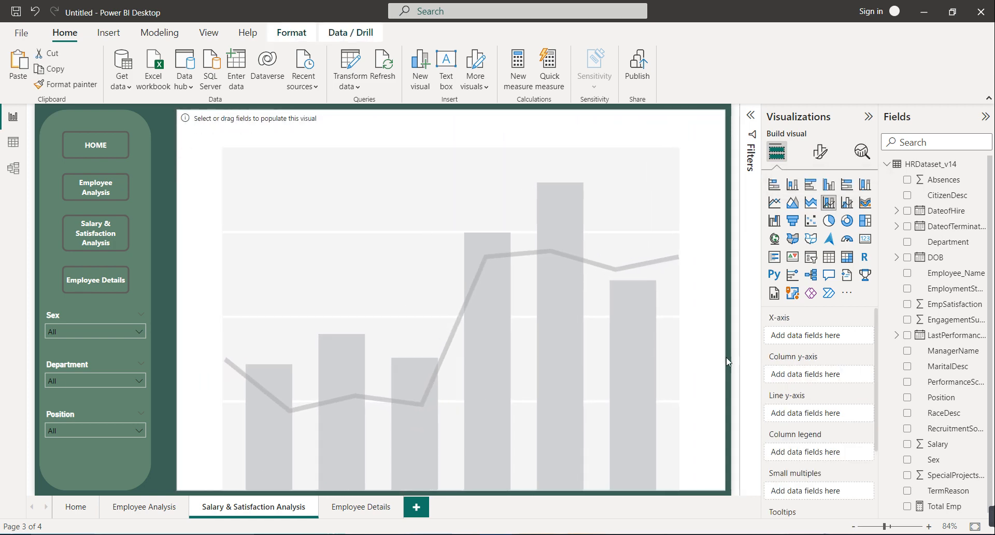
{"action": "left_click_drag", "start_coordinate": [176, 311], "coordinate": [157, 305]}
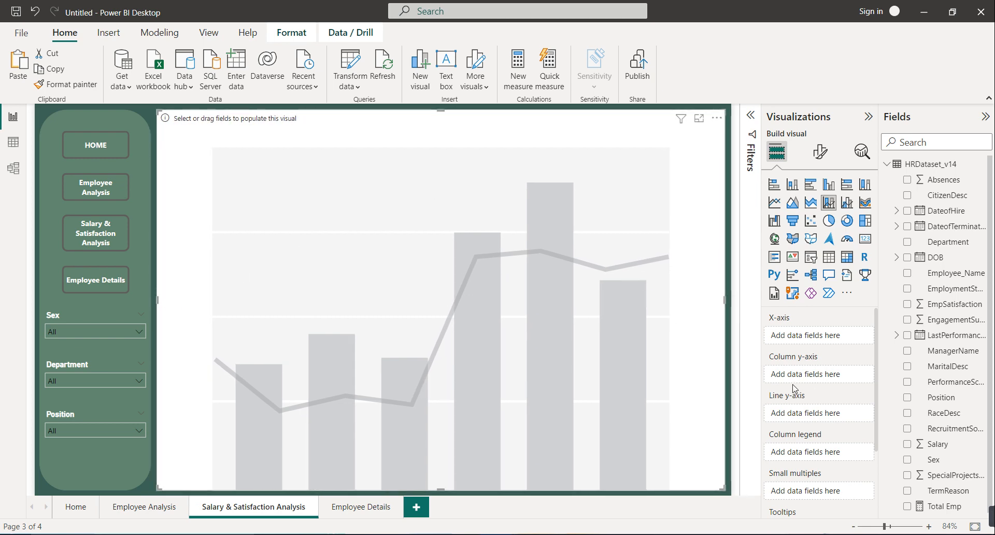
Shrink the line and stacked column chart to a strip along the page's lower edge and use ManagerName as its X-axis.
{"action": "left_click_drag", "start_coordinate": [441, 111], "coordinate": [416, 373]}
{"action": "left_click_drag", "start_coordinate": [416, 372], "coordinate": [416, 373]}
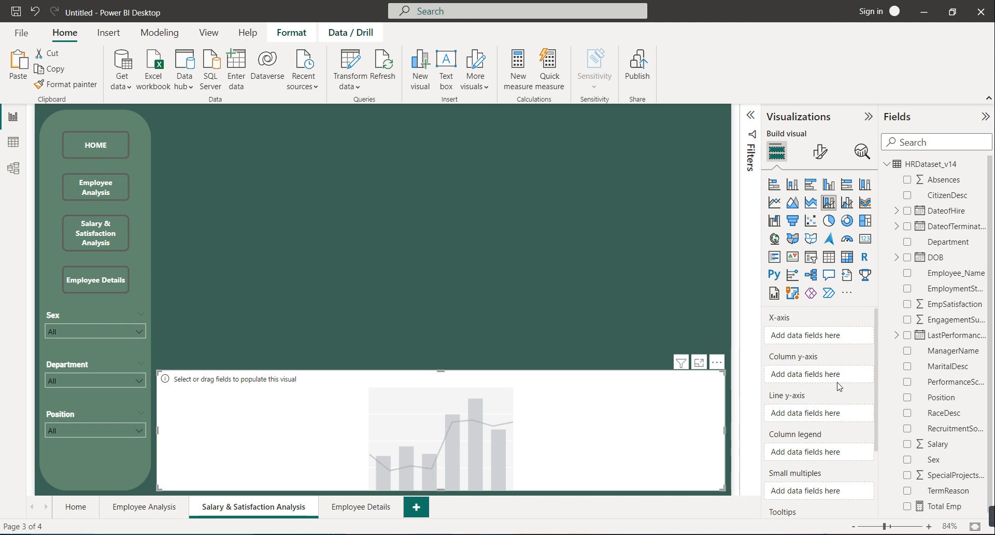
{"action": "left_click_drag", "start_coordinate": [943, 354], "coordinate": [824, 340]}
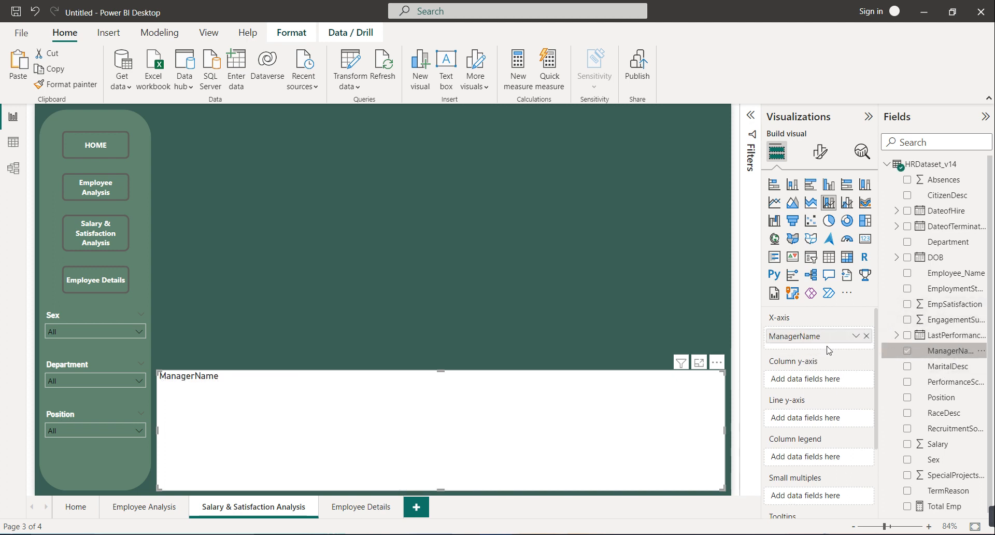
Plot the sum of Salary as the manager chart's columns and the average of Salary as its line.
{"action": "left_click_drag", "start_coordinate": [945, 444], "coordinate": [826, 388]}
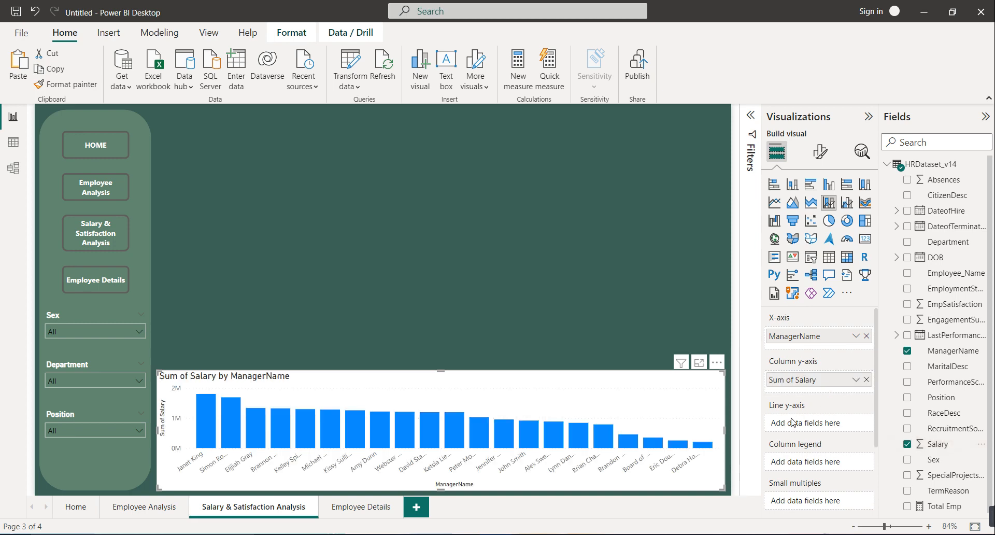
{"action": "left_click_drag", "start_coordinate": [933, 446], "coordinate": [829, 425]}
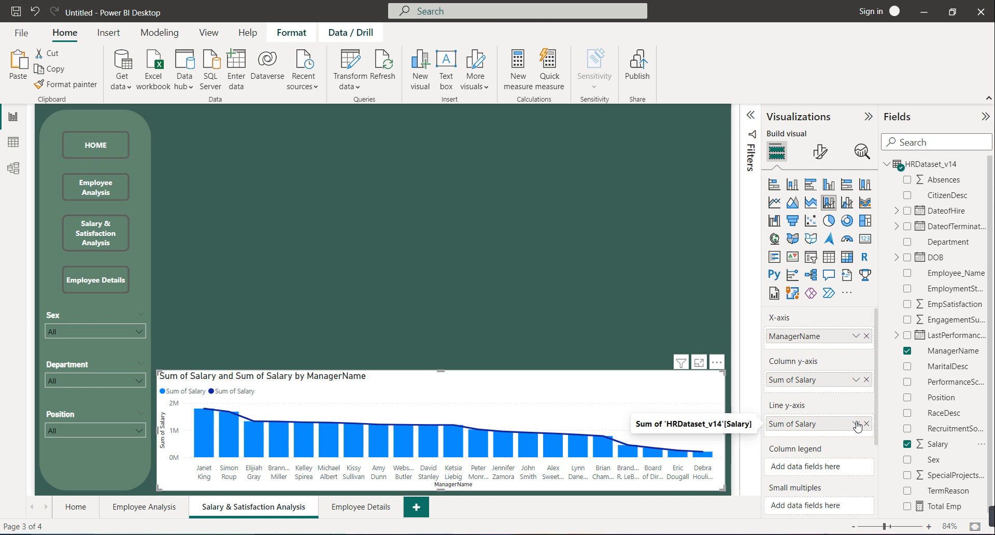
{"action": "left_click", "coordinate": [855, 423]}
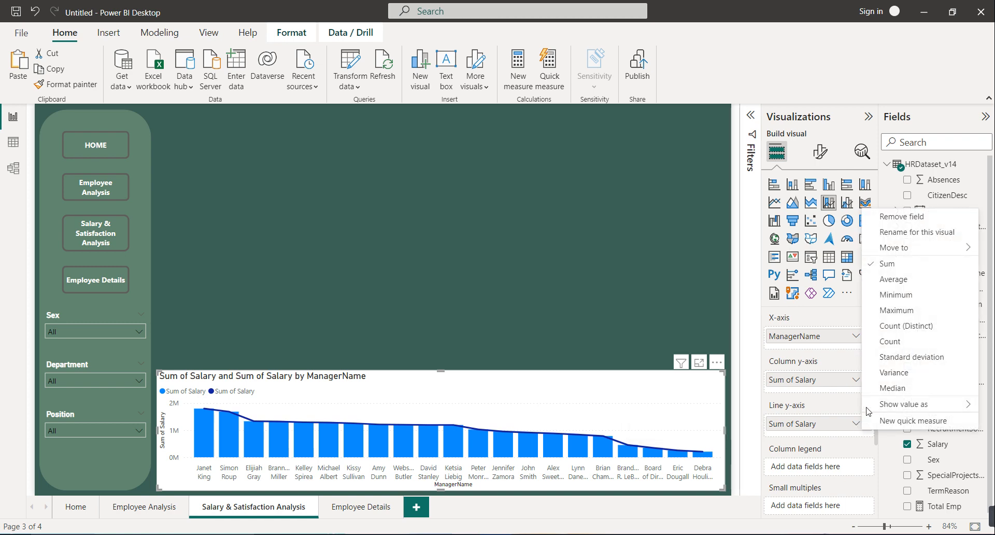
{"action": "left_click", "coordinate": [894, 281]}
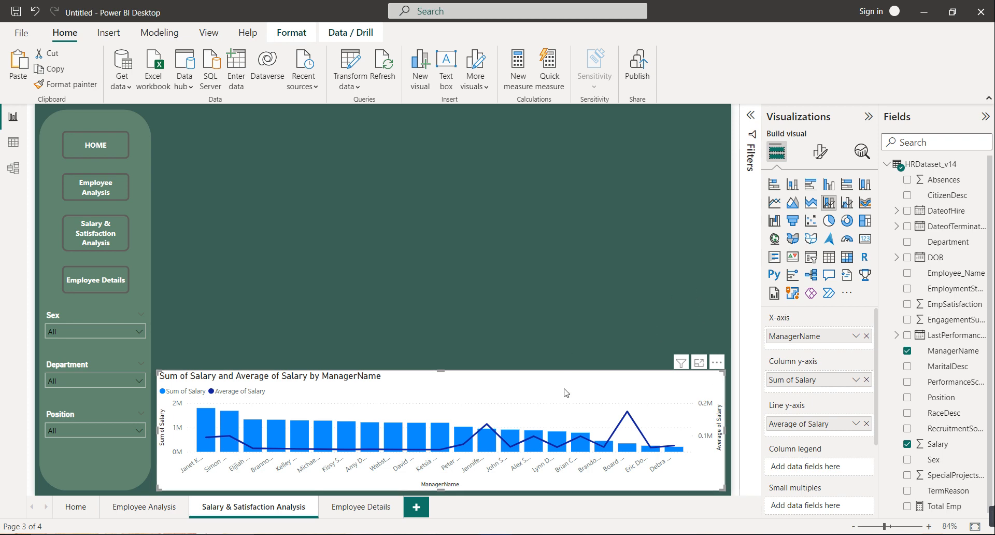
Place a copy of the manager salary chart directly above the original and replace its X-axis field with Position.
{"action": "key", "text": "ctrl+v"}
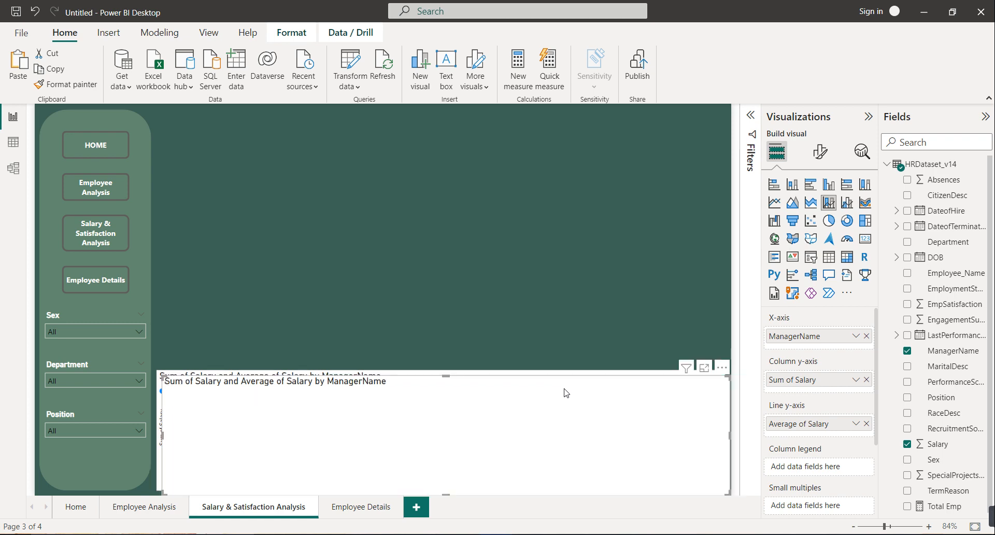
{"action": "left_click_drag", "start_coordinate": [555, 400], "coordinate": [551, 275]}
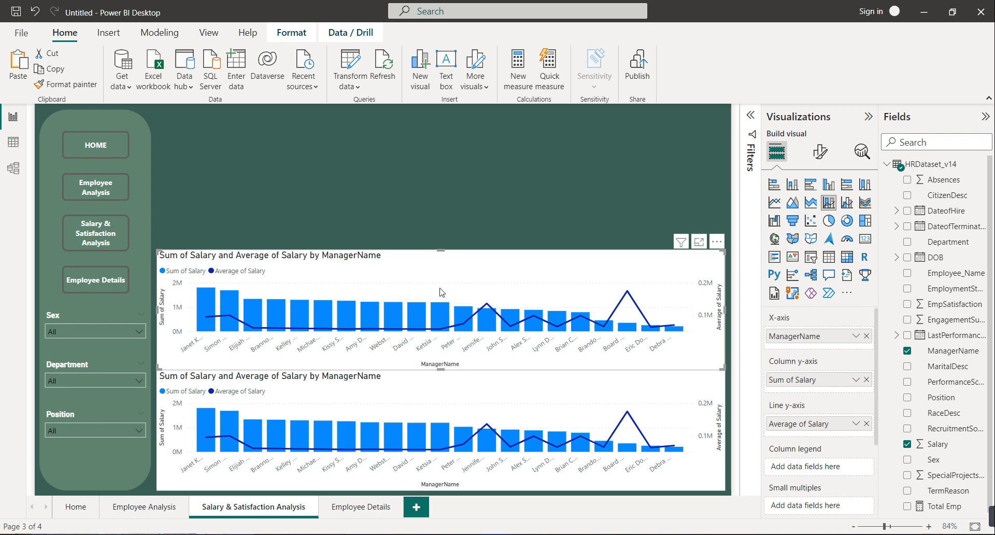
{"action": "left_click_drag", "start_coordinate": [857, 341], "coordinate": [648, 334]}
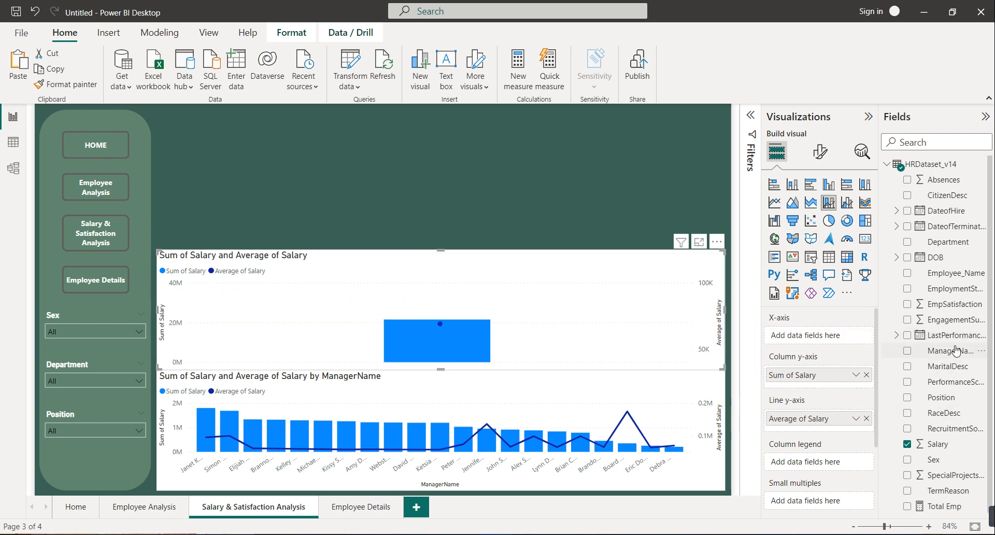
{"action": "left_click_drag", "start_coordinate": [942, 398], "coordinate": [828, 337]}
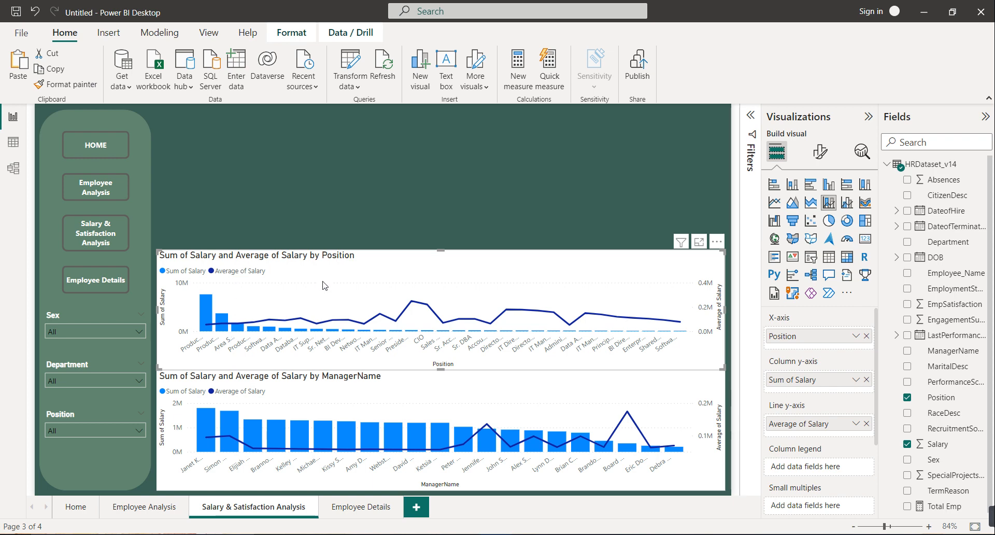
Duplicate the Position salary chart to the top of the page and delete the extra overlapping copy of the ManagerName chart.
{"action": "key", "text": "ctrl+v"}
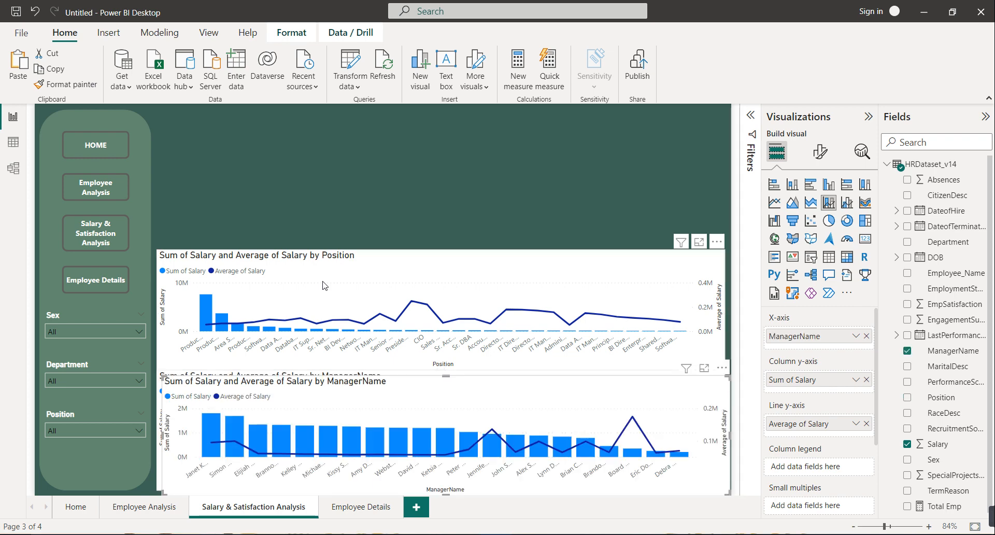
{"action": "left_click", "coordinate": [323, 285]}
{"action": "key", "text": "ctrl+c"}
{"action": "key", "text": "ctrl+v"}
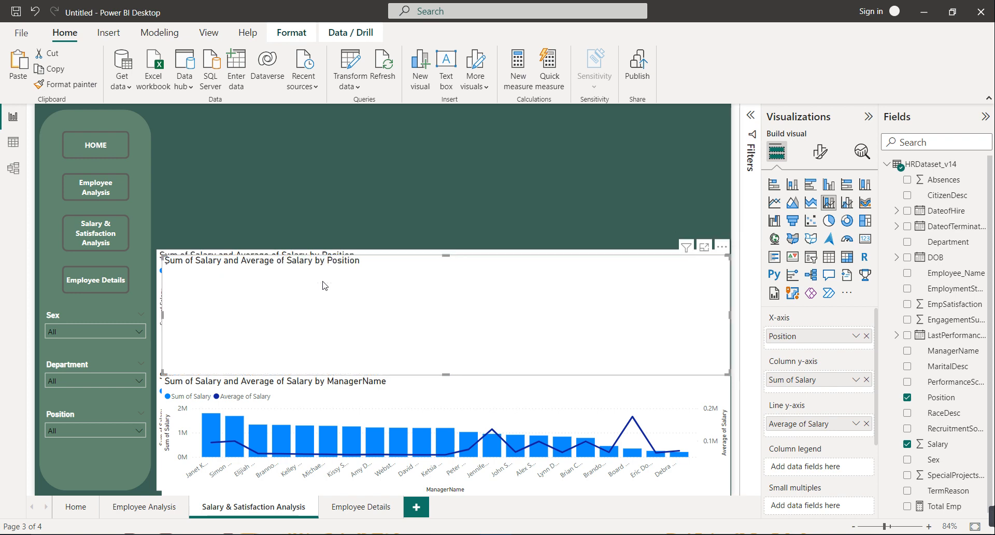
{"action": "left_click_drag", "start_coordinate": [323, 285], "coordinate": [317, 147]}
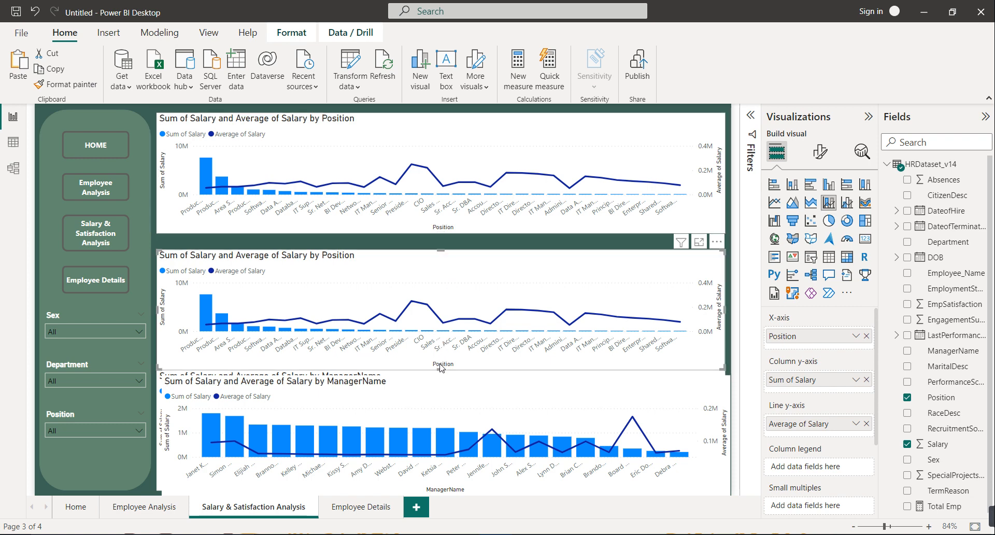
{"action": "left_click", "coordinate": [439, 397]}
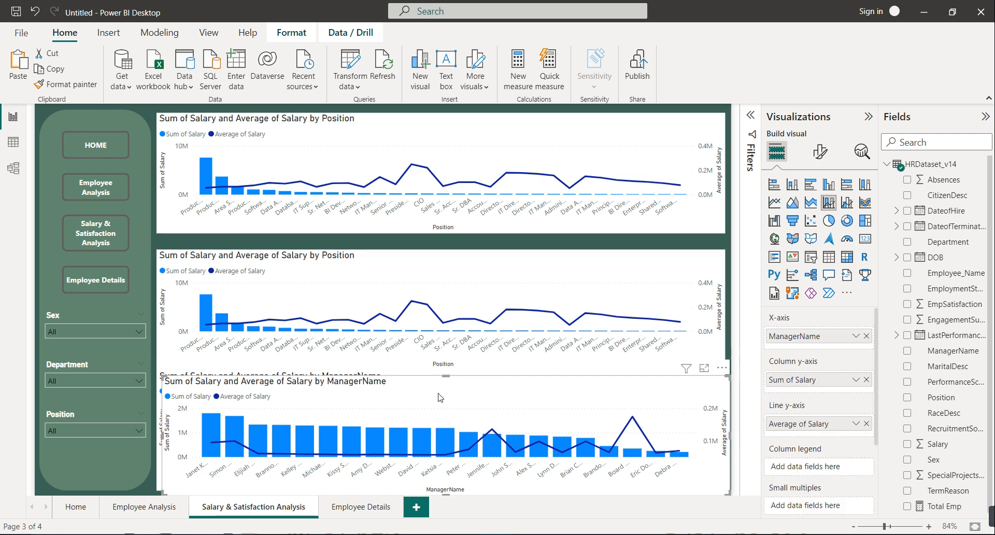
{"action": "key", "text": "Delete"}
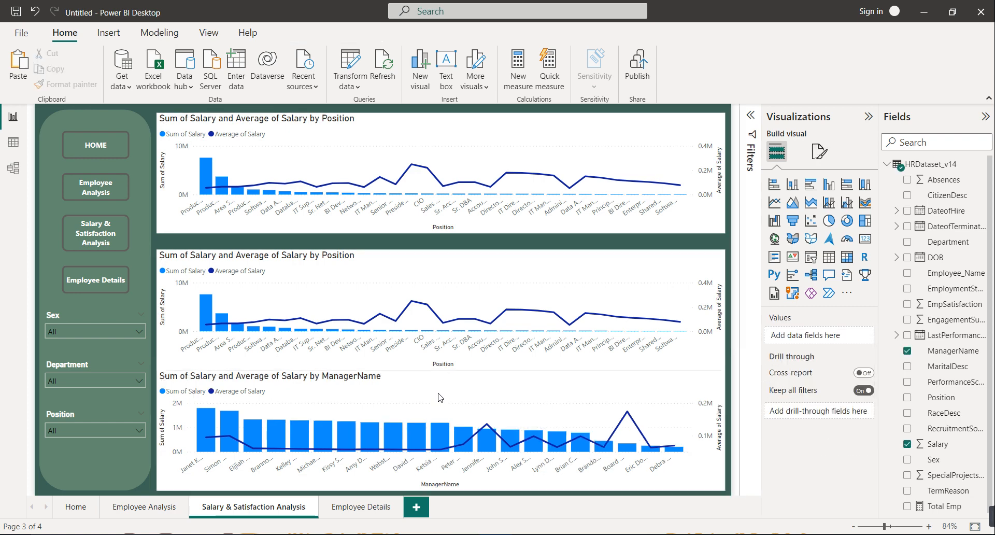
Distribute the three stacked salary charts vertically so they are evenly spaced.
{"action": "left_click", "coordinate": [441, 397]}
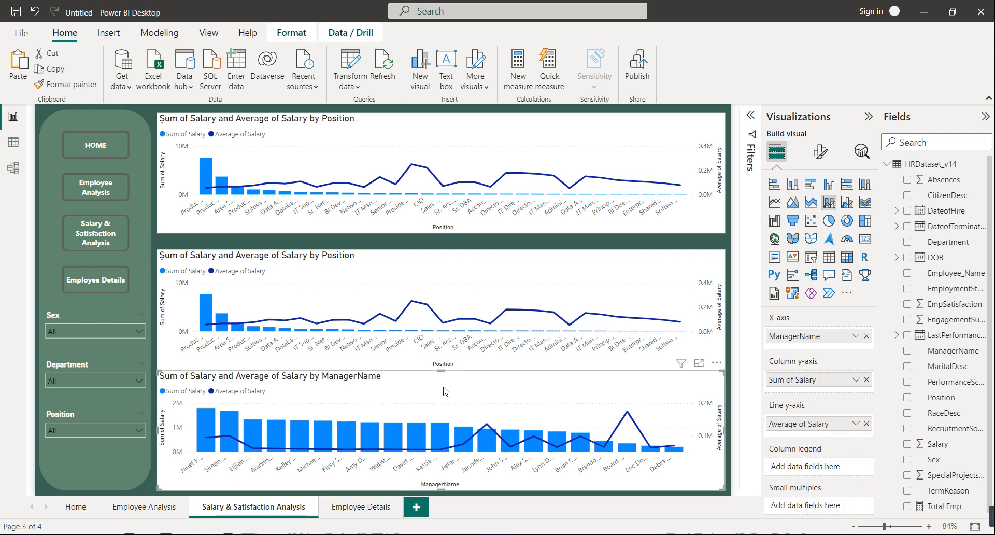
{"action": "left_click", "coordinate": [412, 287], "text": "ctrl"}
{"action": "left_click", "coordinate": [412, 165], "text": "ctrl"}
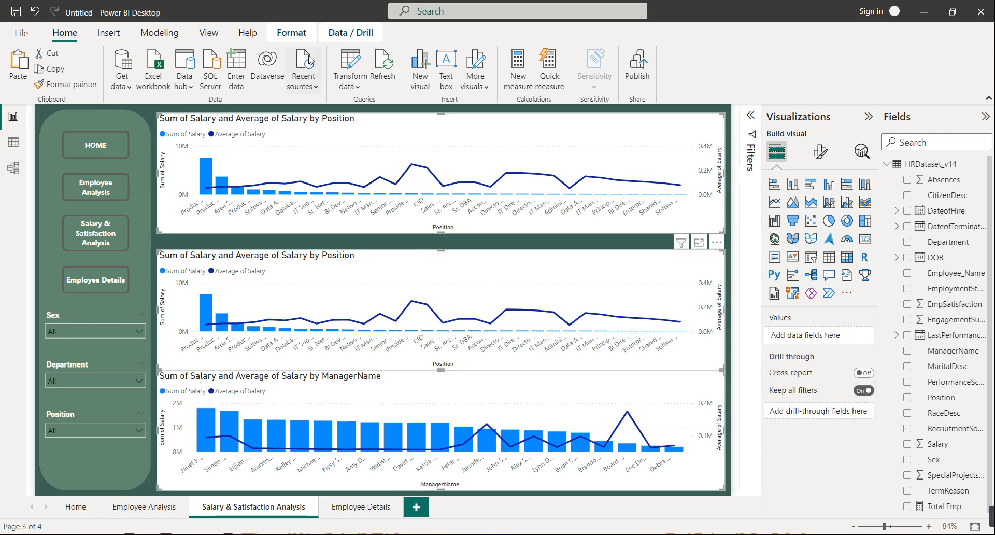
{"action": "left_click", "coordinate": [291, 32]}
{"action": "left_click", "coordinate": [280, 83]}
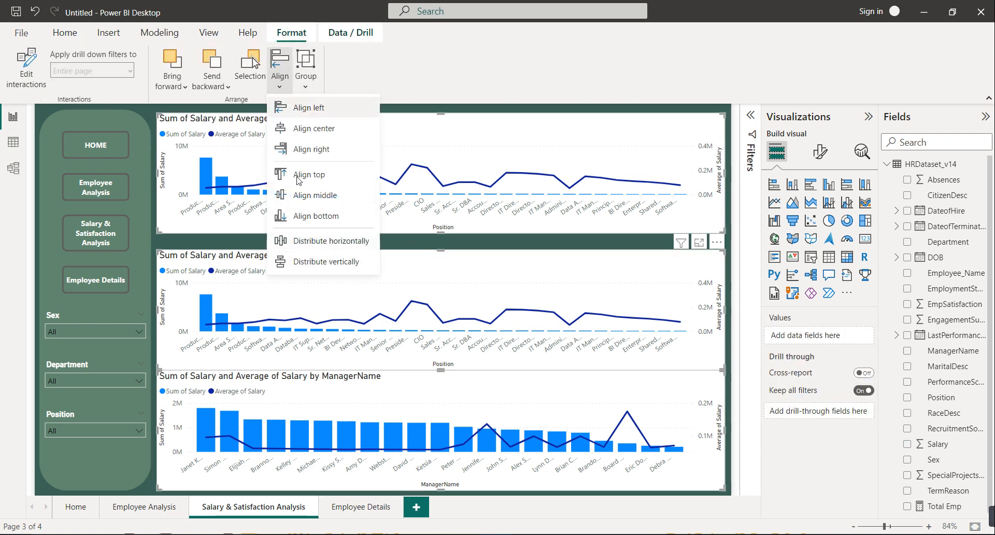
{"action": "left_click", "coordinate": [321, 261]}
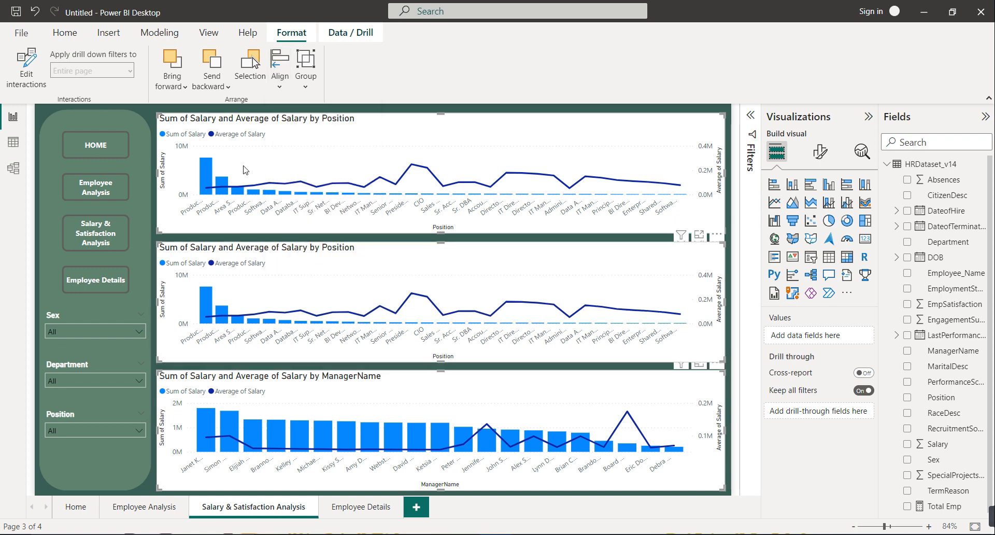
Narrow the uppermost salary chart from its left side to free space for cards, and replace its X-axis field with Department.
{"action": "left_click", "coordinate": [162, 177]}
{"action": "left_click_drag", "start_coordinate": [155, 174], "coordinate": [265, 183]}
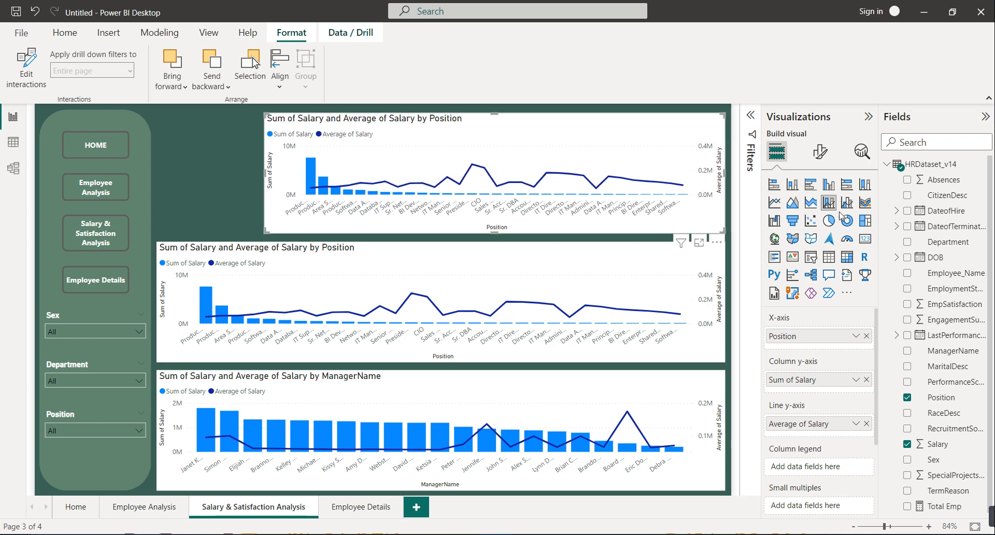
{"action": "left_click", "coordinate": [867, 336]}
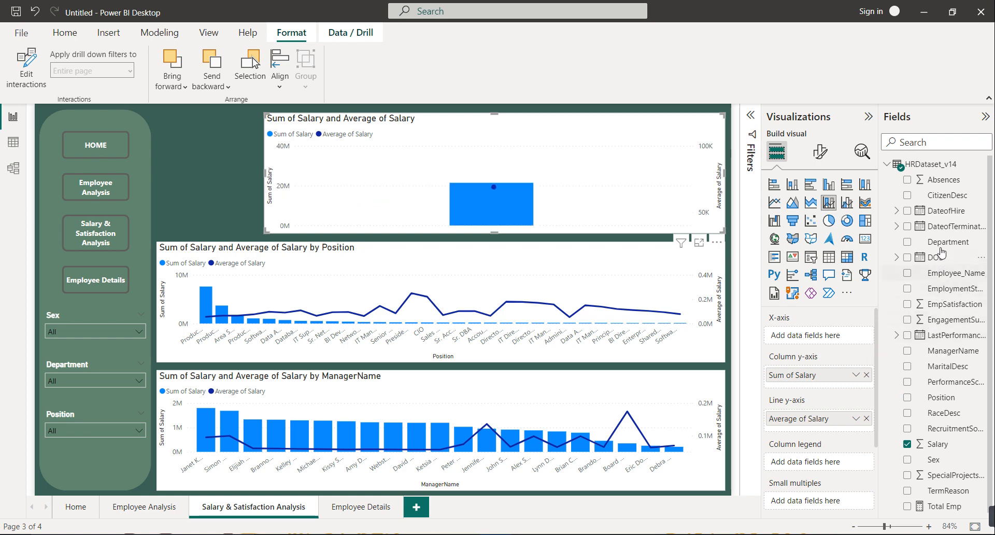
{"action": "left_click_drag", "start_coordinate": [940, 250], "coordinate": [820, 338]}
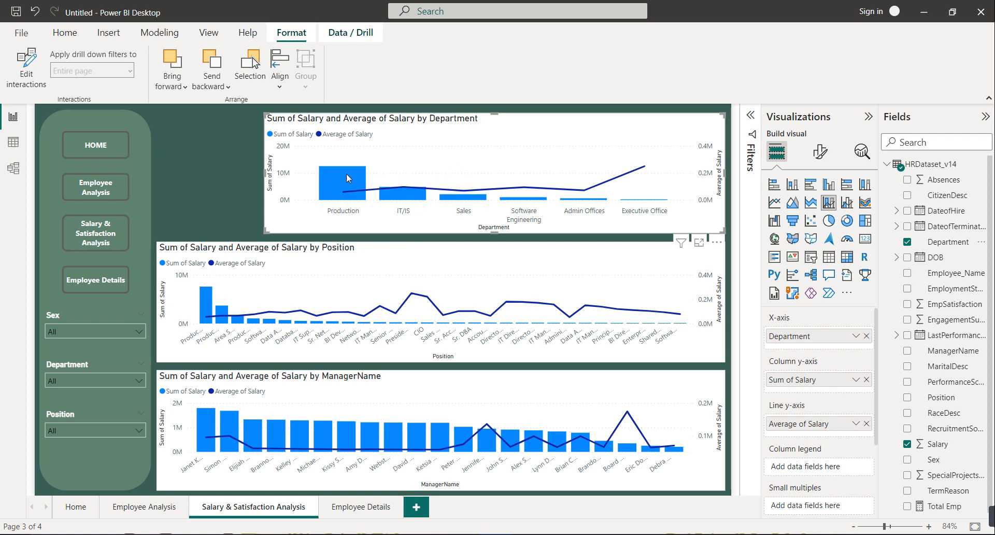
{"action": "left_click_drag", "start_coordinate": [268, 178], "coordinate": [290, 177]}
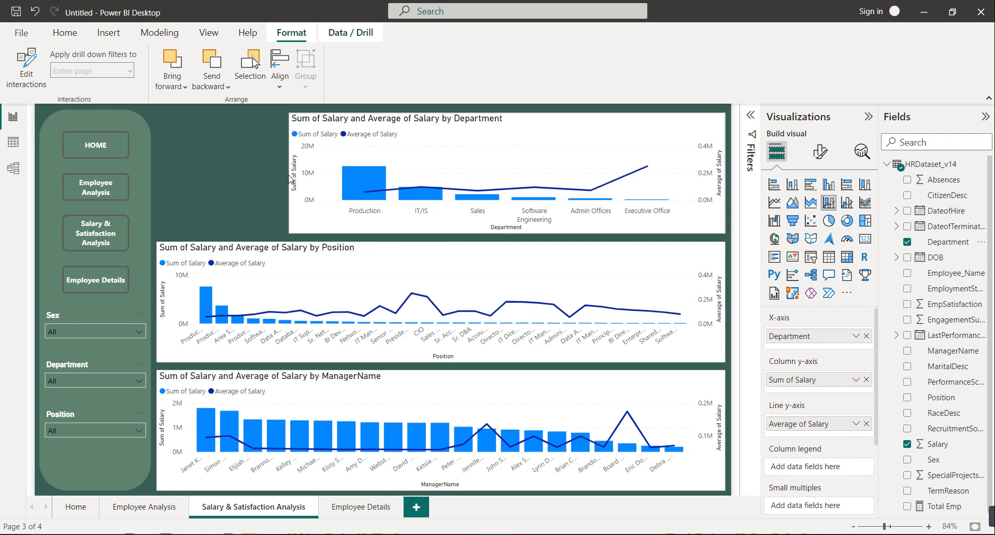
{"action": "left_click", "coordinate": [235, 175]}
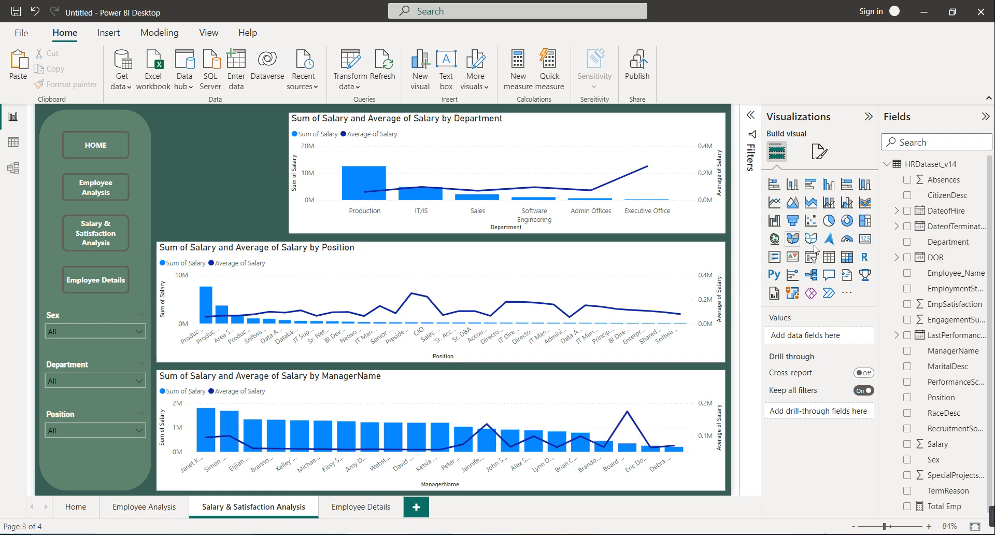
Add a card visual and resize it to a short box in the gap beside the Department salary chart.
{"action": "left_click", "coordinate": [864, 239]}
{"action": "left_click_drag", "start_coordinate": [224, 240], "coordinate": [222, 191]}
{"action": "left_click_drag", "start_coordinate": [289, 147], "coordinate": [283, 149]}
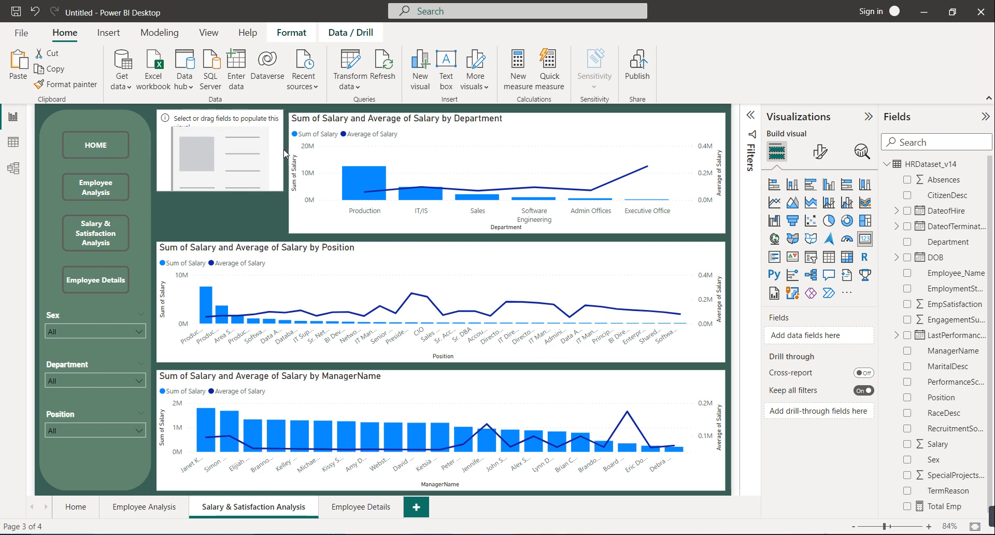
{"action": "left_click_drag", "start_coordinate": [228, 191], "coordinate": [228, 146]}
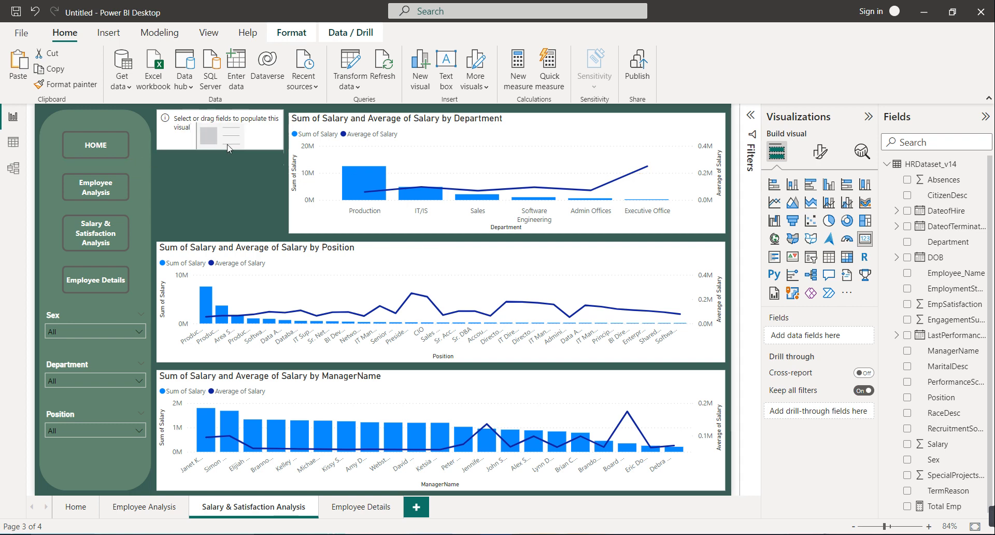
{"action": "left_click_drag", "start_coordinate": [227, 143], "coordinate": [227, 144]}
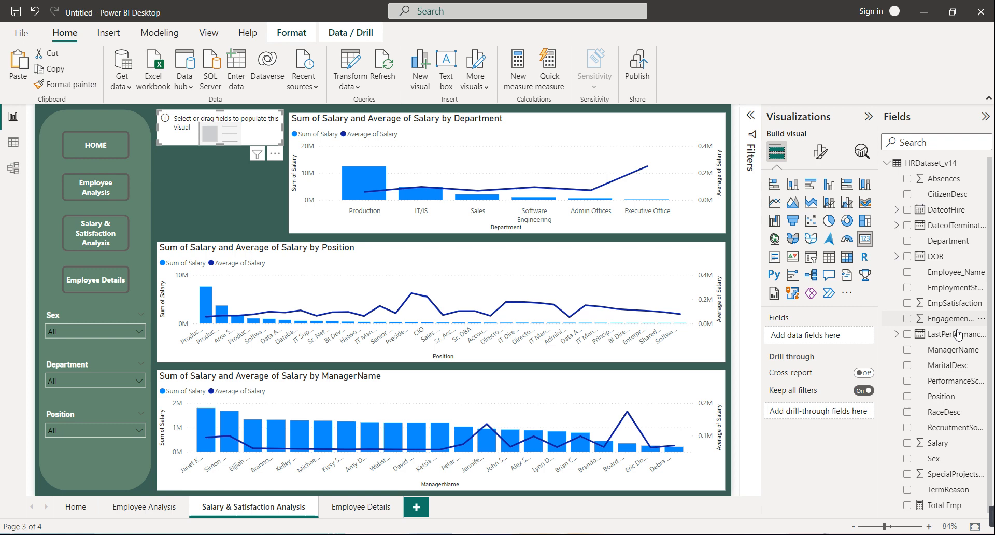
Show the count of EmpSatisfaction in the new card.
{"action": "left_click_drag", "start_coordinate": [958, 305], "coordinate": [850, 340]}
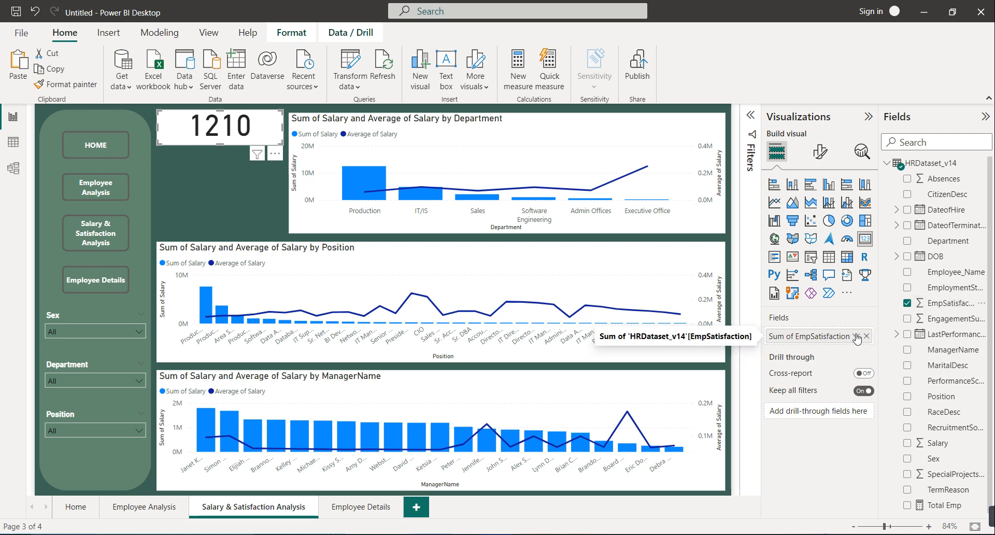
{"action": "left_click", "coordinate": [856, 336]}
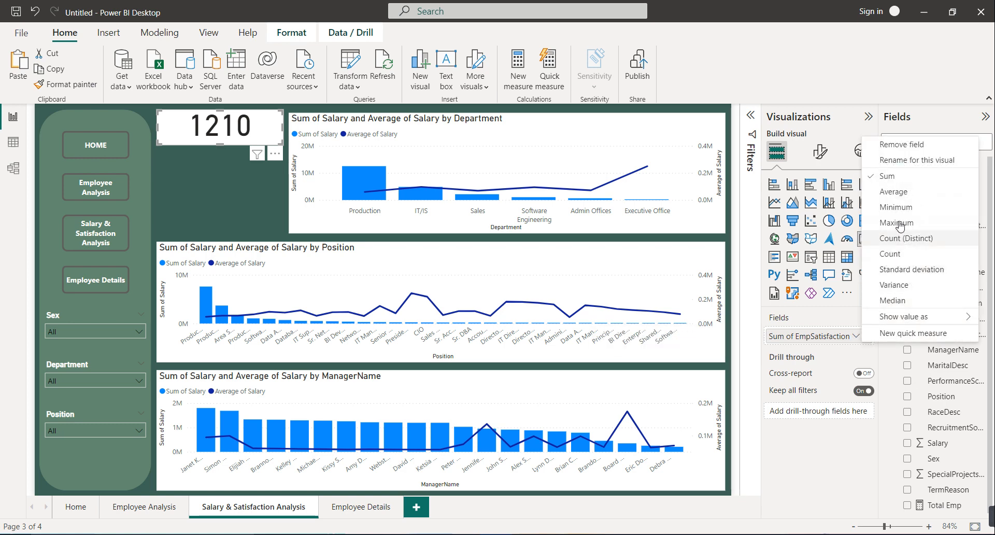
{"action": "left_click", "coordinate": [896, 254]}
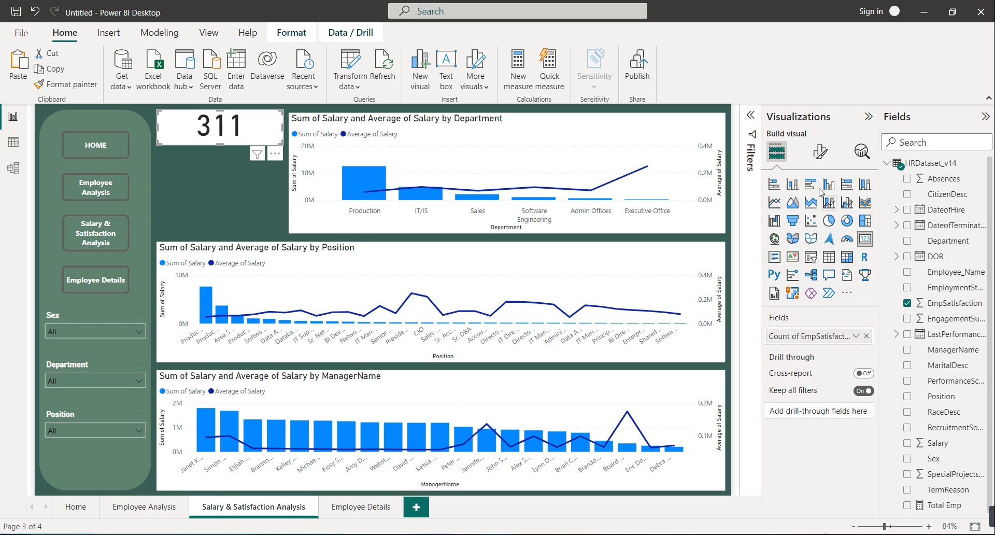
Turn on the card's title, set its text to "Total Feedback", and make it bold and centered.
{"action": "left_click", "coordinate": [824, 154]}
{"action": "left_click", "coordinate": [819, 210]}
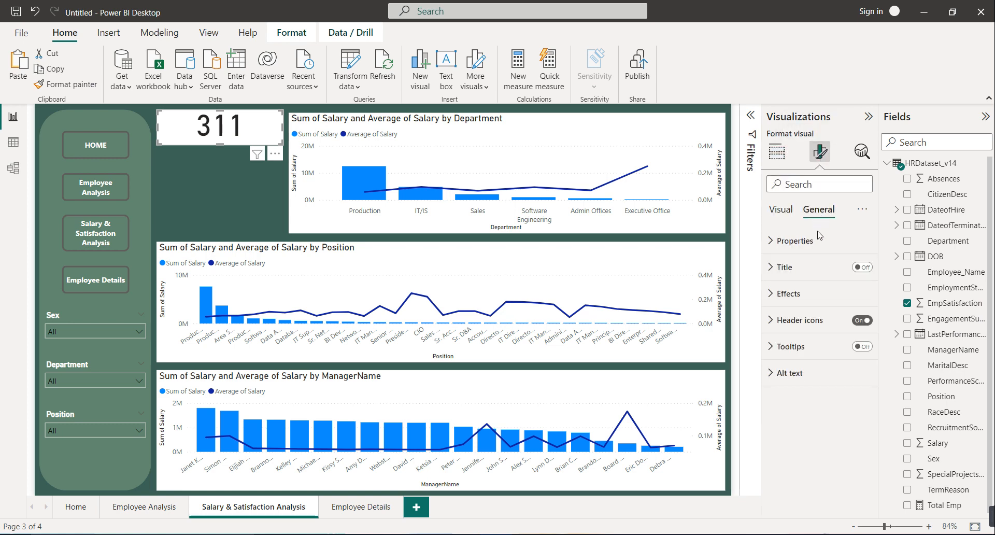
{"action": "left_click", "coordinate": [793, 268]}
{"action": "left_click", "coordinate": [860, 268]}
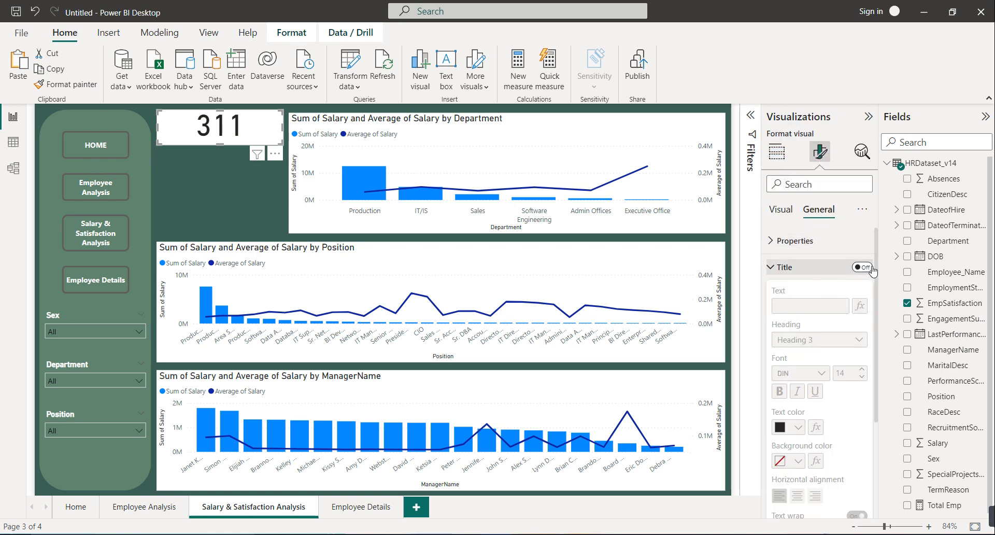
{"action": "left_click", "coordinate": [815, 300]}
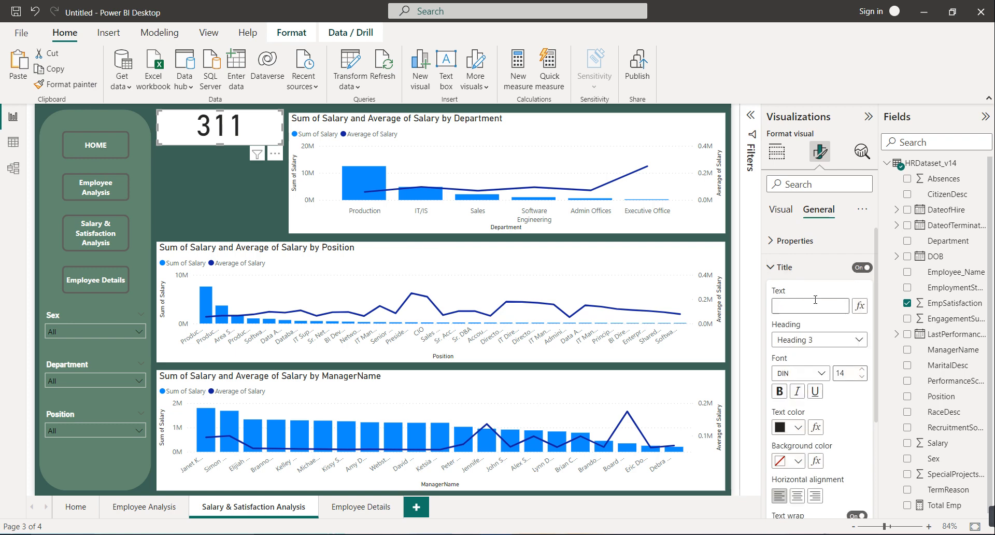
{"action": "type", "text": "Total Feedback"}
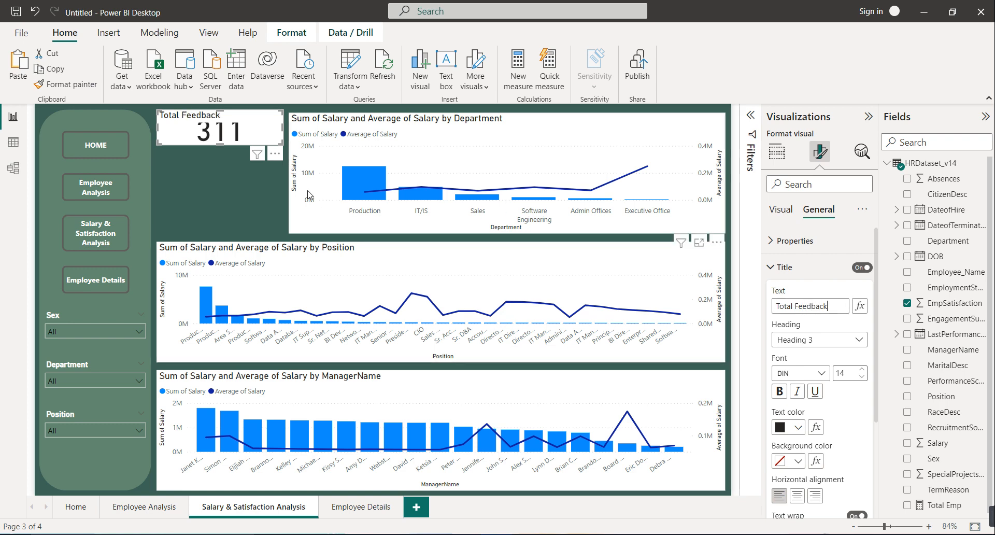
{"action": "left_click", "coordinate": [797, 495]}
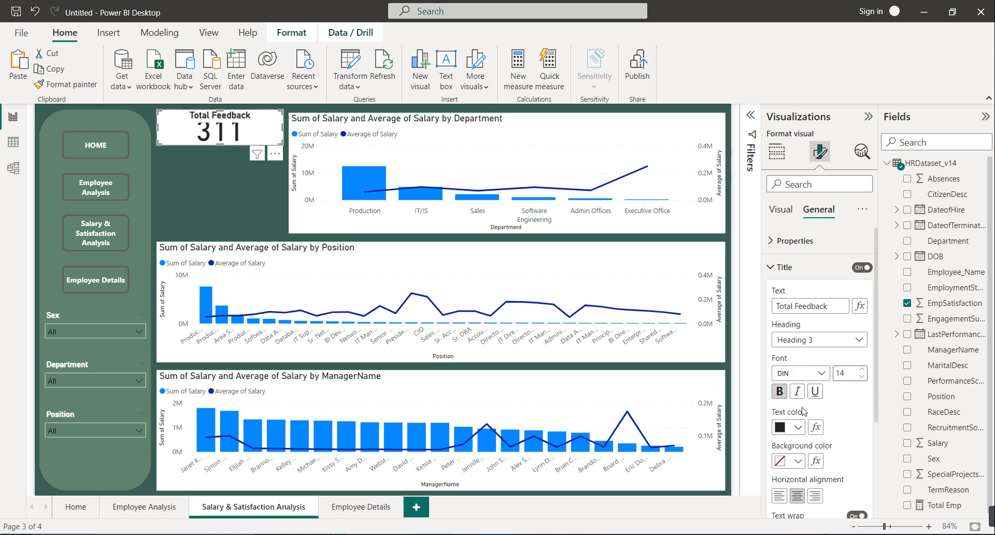
Set the Total Feedback card's title text color to white and turn off the card's background.
{"action": "left_click", "coordinate": [798, 427]}
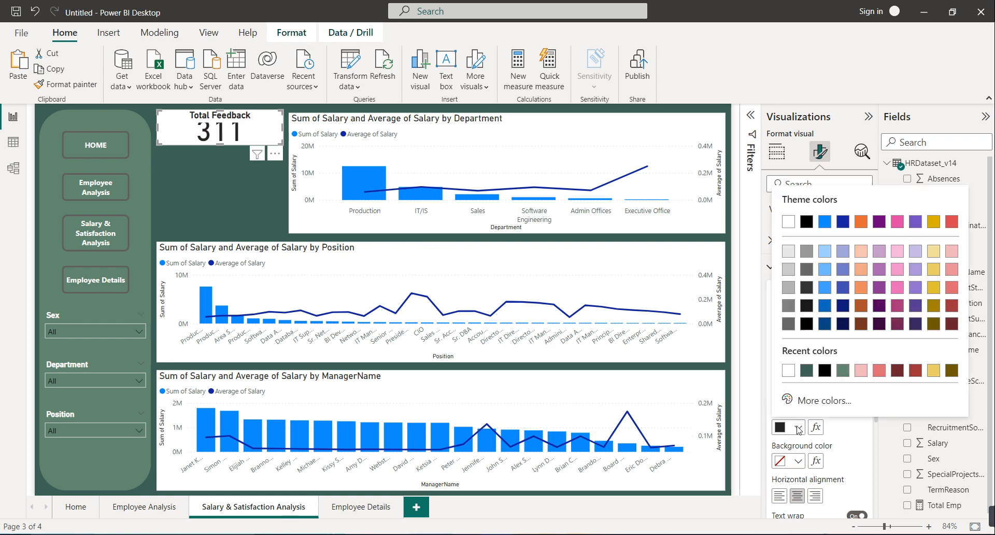
{"action": "left_click", "coordinate": [793, 376]}
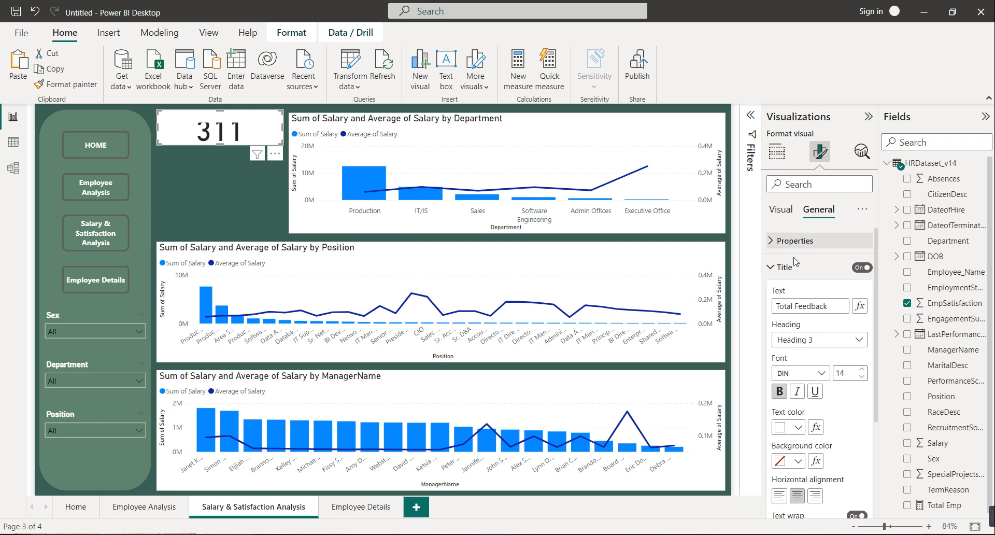
{"action": "left_click", "coordinate": [783, 274]}
{"action": "left_click", "coordinate": [789, 293]}
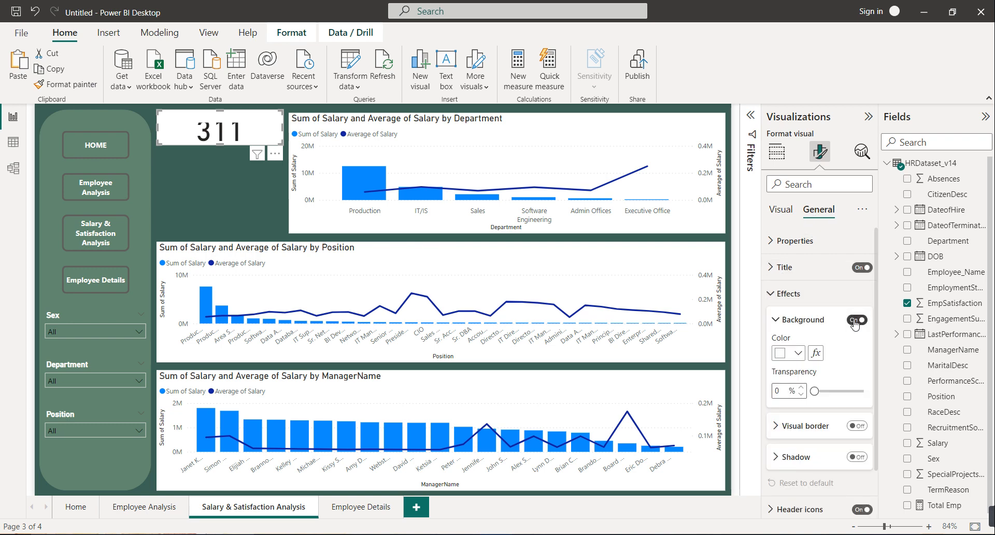
{"action": "left_click", "coordinate": [855, 320]}
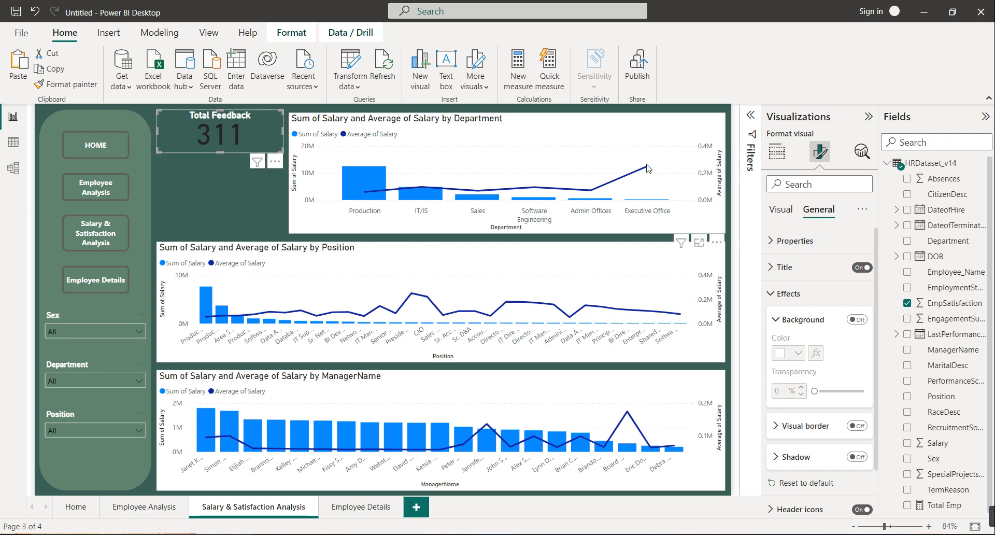
Make the Total Feedback card's callout value white and bold.
{"action": "left_click", "coordinate": [776, 208]}
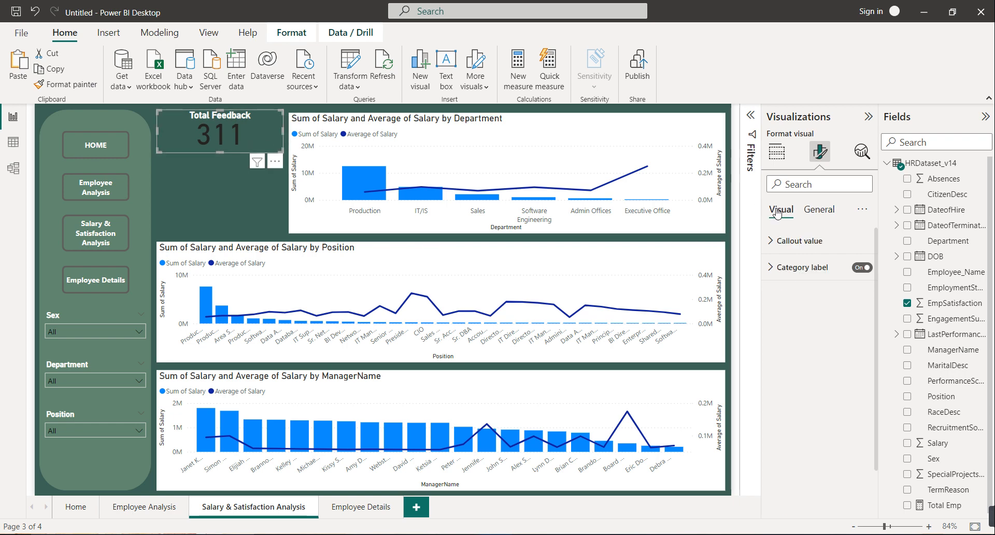
{"action": "left_click", "coordinate": [797, 242]}
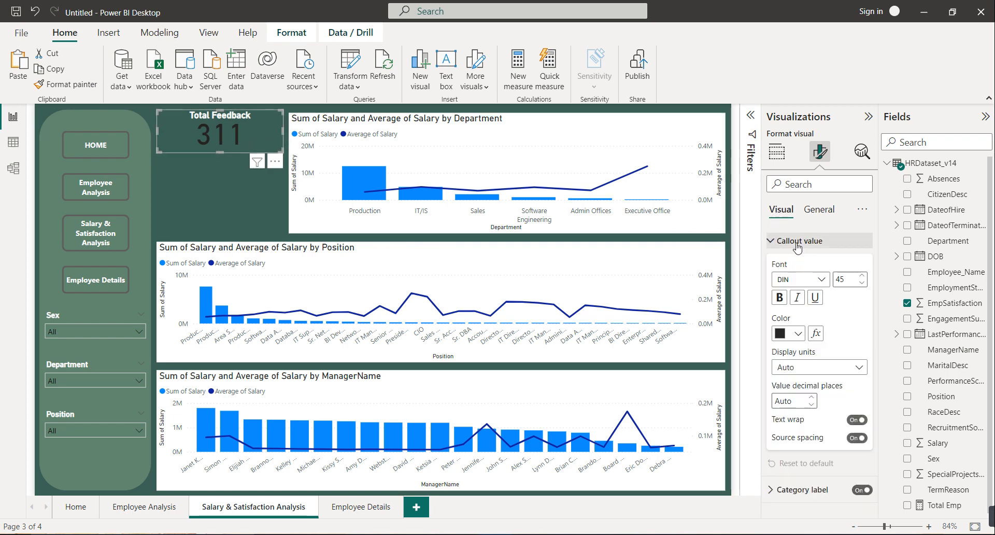
{"action": "left_click", "coordinate": [799, 333]}
{"action": "left_click", "coordinate": [789, 277]}
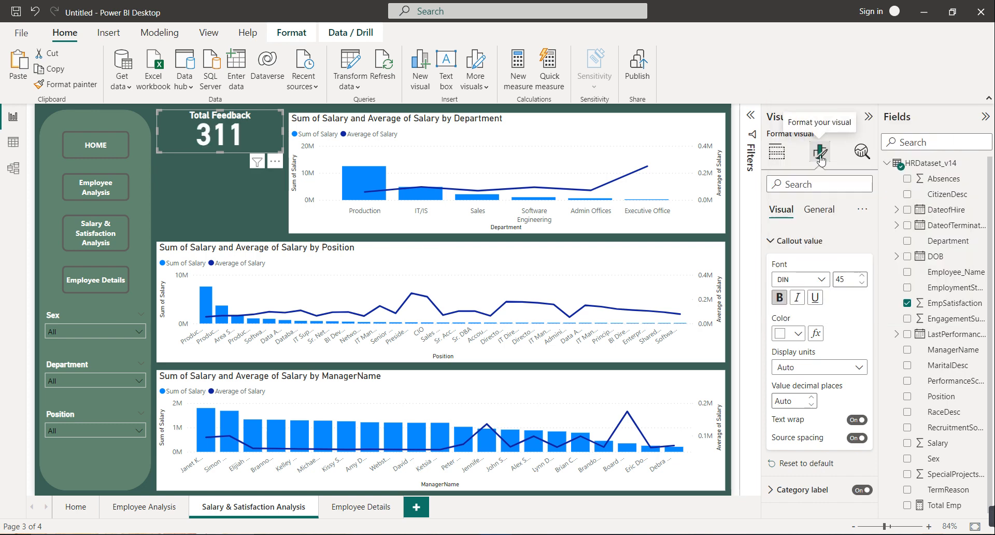
Turn on a visual border for the Total Feedback card, colored white with 12 px rounded corners.
{"action": "left_click", "coordinate": [819, 209]}
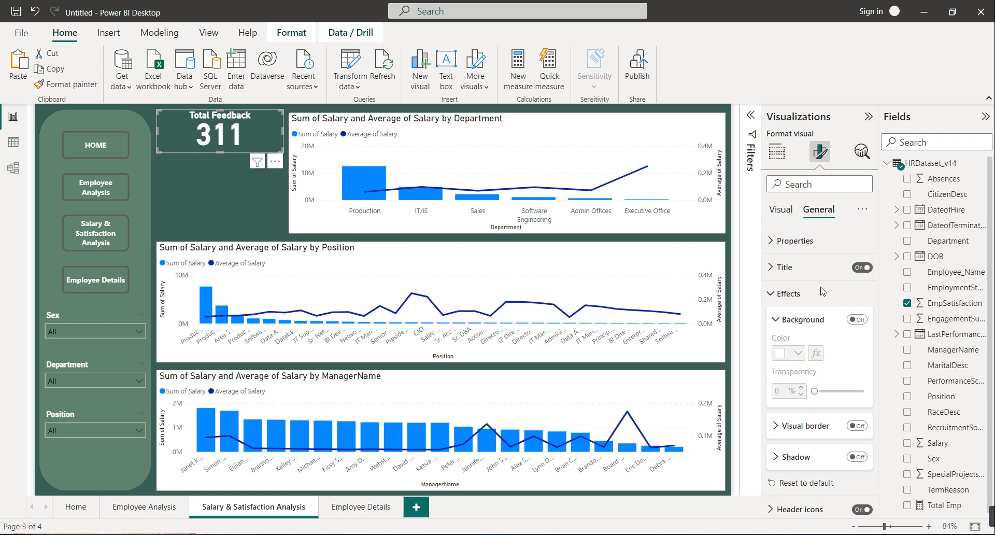
{"action": "left_click", "coordinate": [824, 320]}
{"action": "left_click", "coordinate": [864, 353]}
{"action": "left_click", "coordinate": [809, 351]}
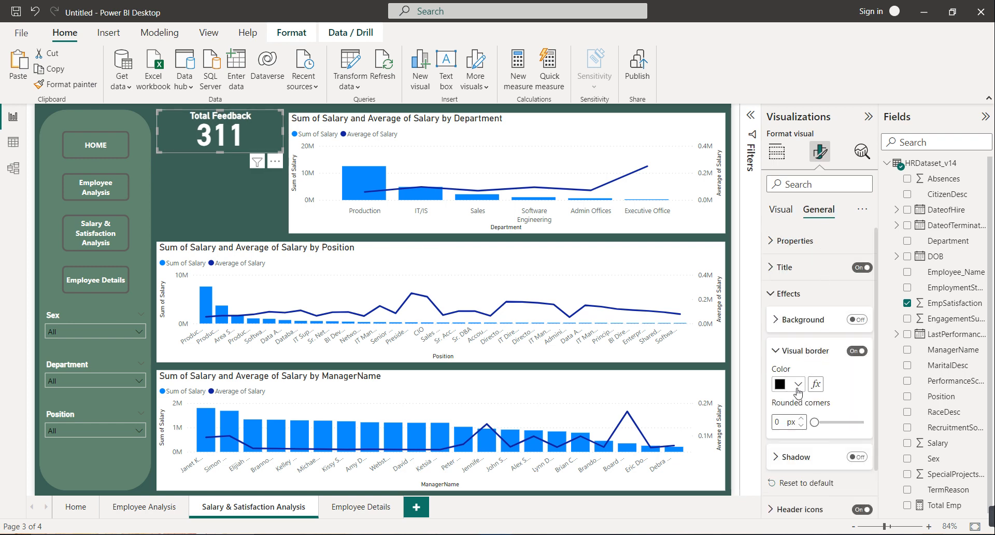
{"action": "left_click", "coordinate": [796, 383]}
{"action": "left_click", "coordinate": [787, 330]}
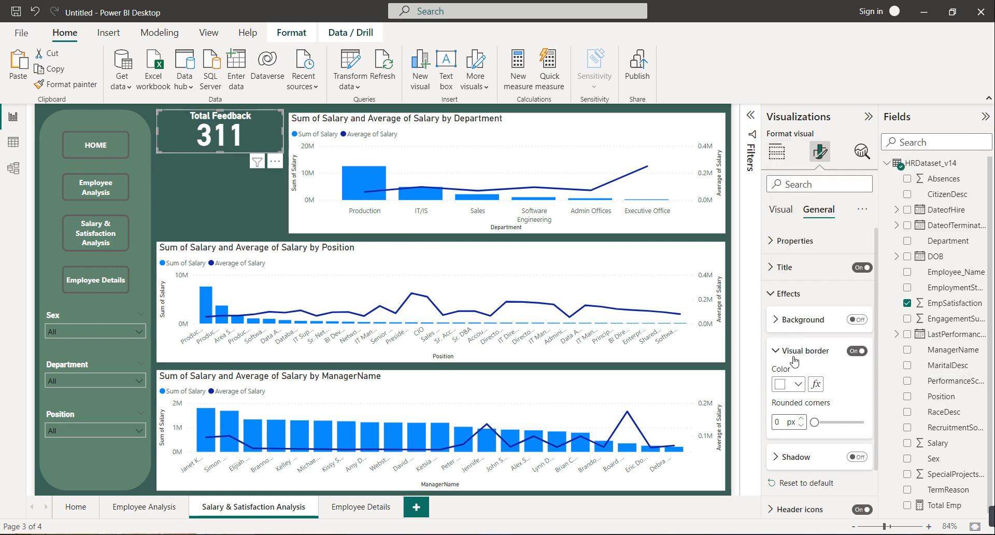
{"action": "left_click_drag", "start_coordinate": [816, 421], "coordinate": [833, 422]}
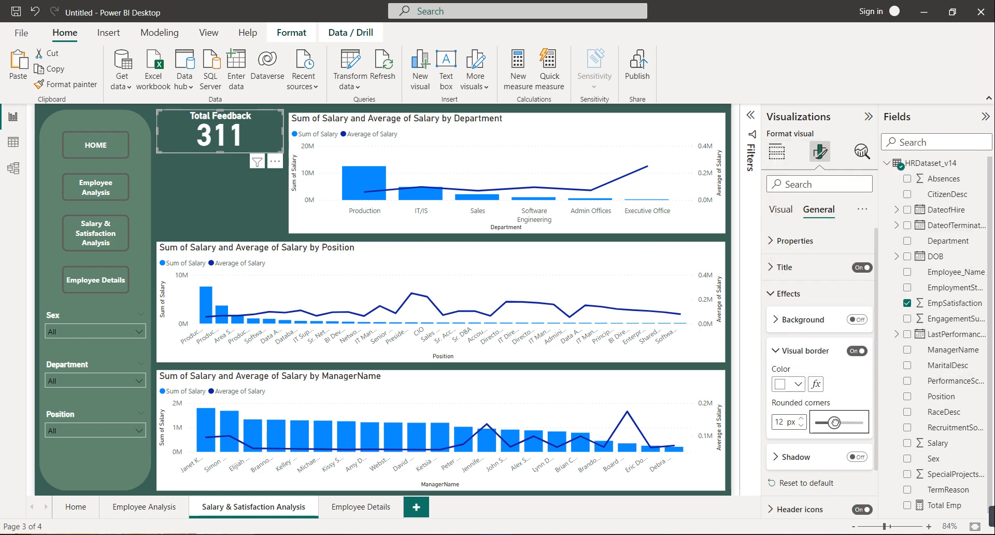
{"action": "left_click", "coordinate": [269, 139]}
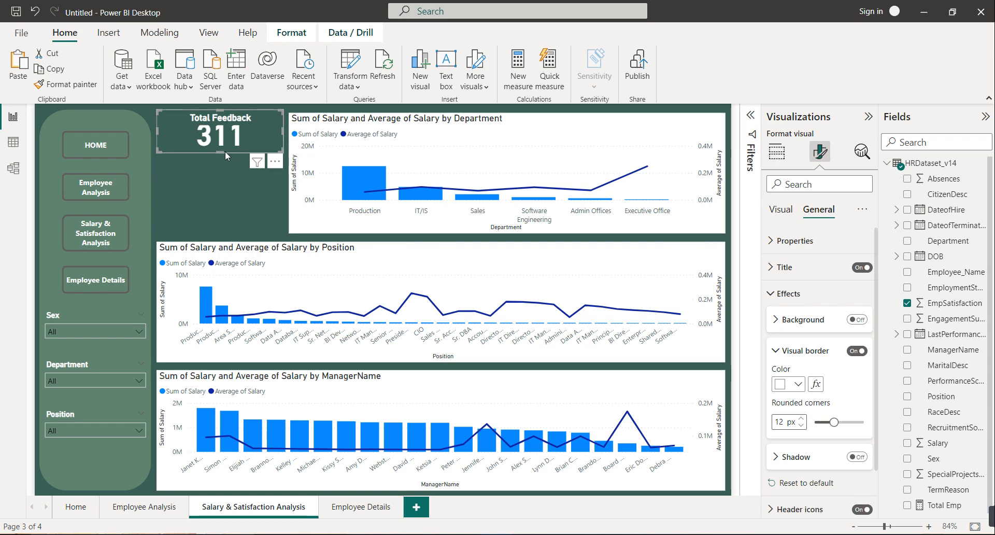
{"action": "left_click_drag", "start_coordinate": [225, 151], "coordinate": [222, 158]}
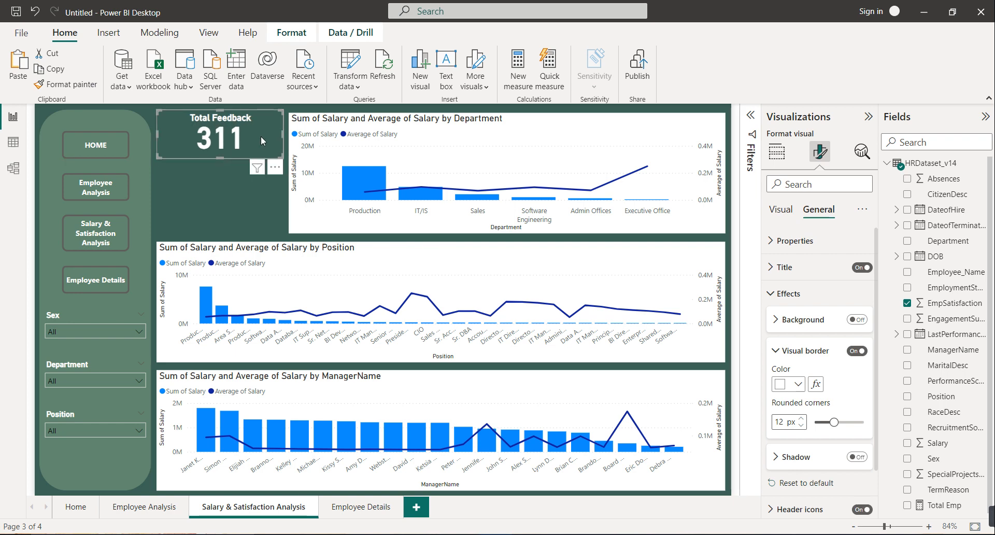
{"action": "key", "text": "ctrl+c"}
{"action": "key", "text": "ctrl+v"}
{"action": "left_click_drag", "start_coordinate": [260, 136], "coordinate": [257, 179]}
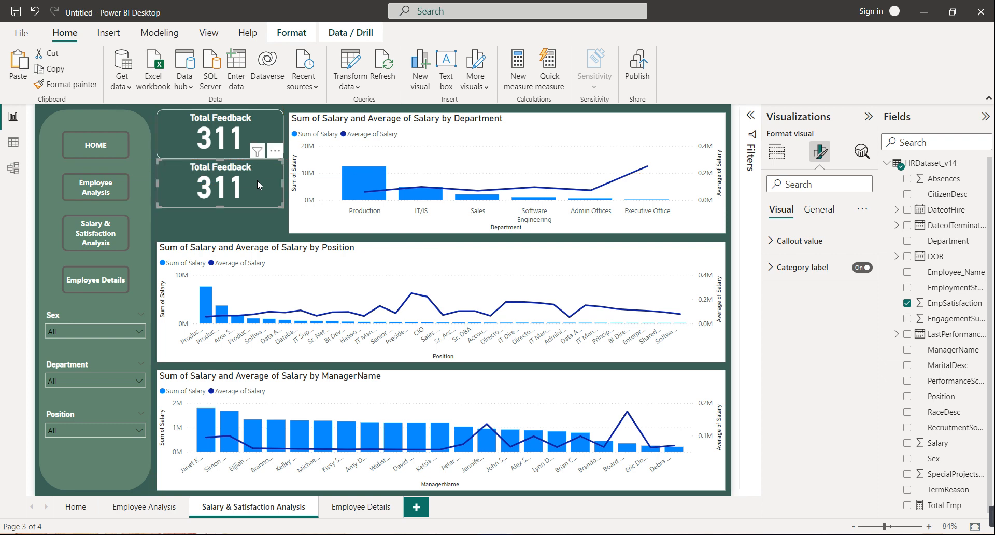
{"action": "key", "text": "Delete"}
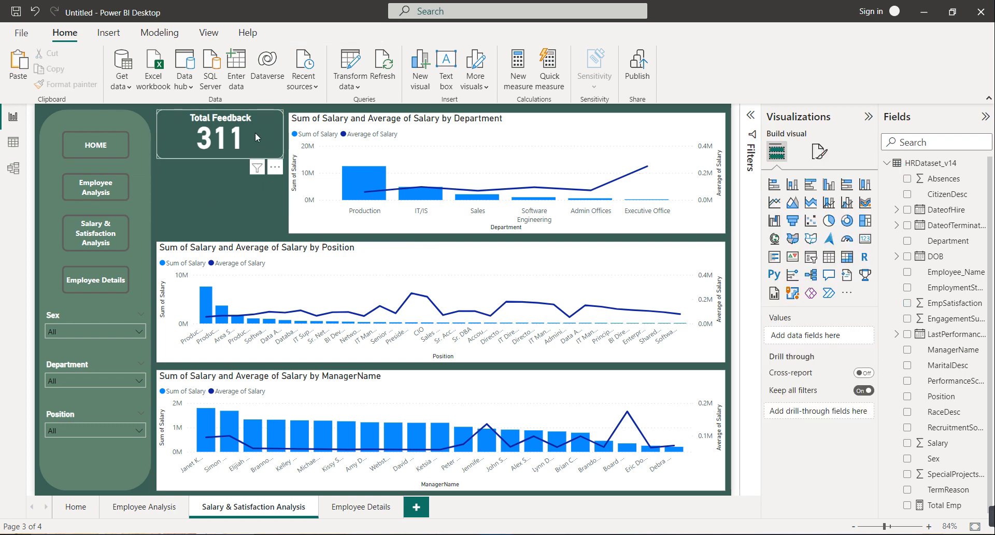
Set the Total Feedback card's callout value font size to 30 and reduce the card's height slightly.
{"action": "left_click", "coordinate": [255, 133]}
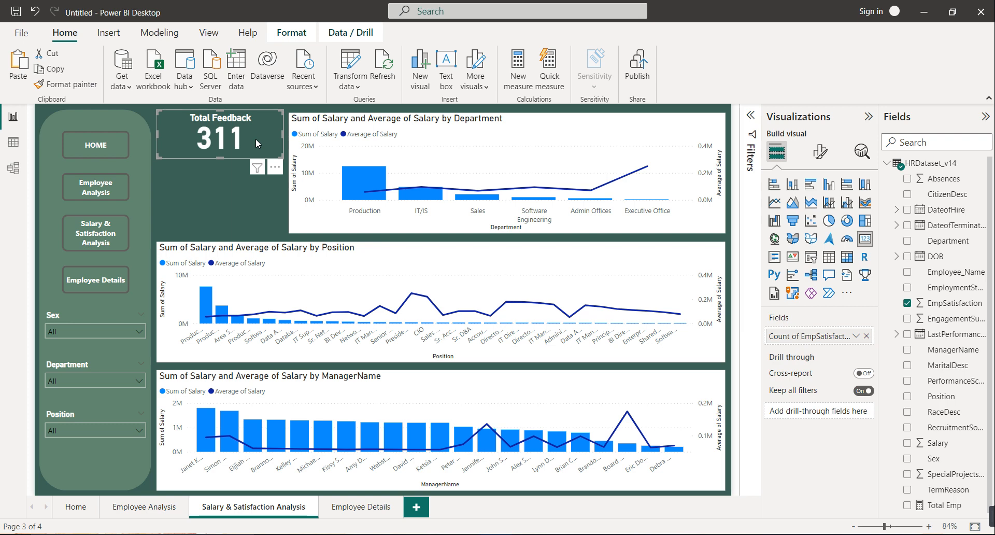
{"action": "left_click", "coordinate": [819, 152]}
{"action": "left_click", "coordinate": [798, 240]}
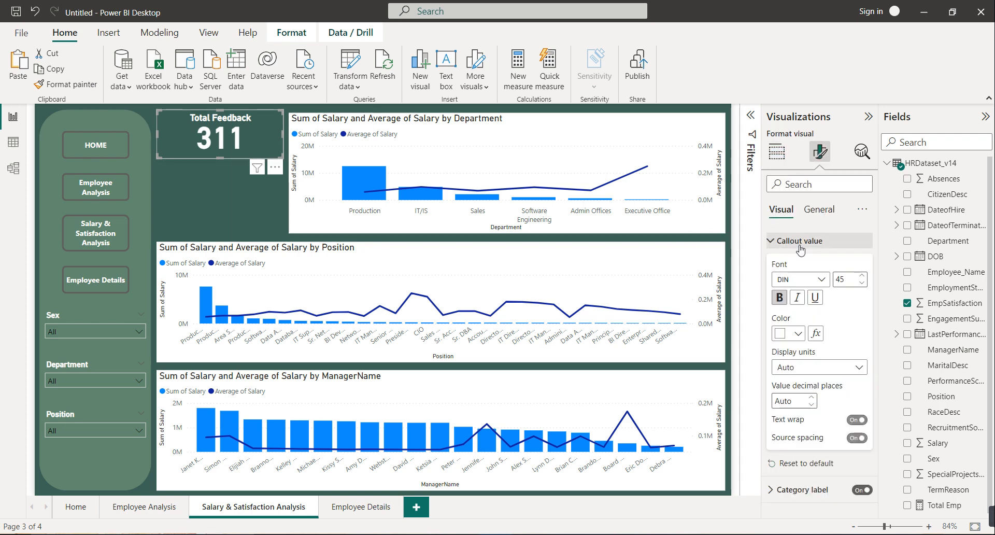
{"action": "double_click", "coordinate": [844, 281]}
{"action": "type", "text": "30"}
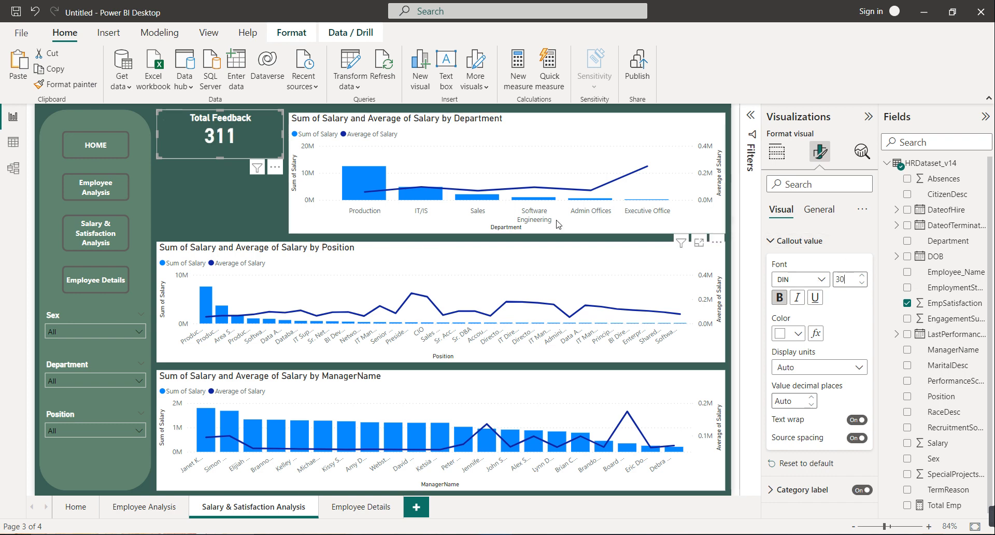
{"action": "mouse_move", "coordinate": [224, 155]}
{"action": "left_mouse_down"}
{"action": "mouse_move", "coordinate": [219, 147]}
{"action": "mouse_move", "coordinate": [238, 176]}
{"action": "mouse_move", "coordinate": [238, 163]}
{"action": "left_mouse_up"}
Duplicate the Total Feedback card twice and stack the copies below the original beside the Department salary chart.
{"action": "key", "text": "ctrl+c"}
{"action": "key", "text": "ctrl+v"}
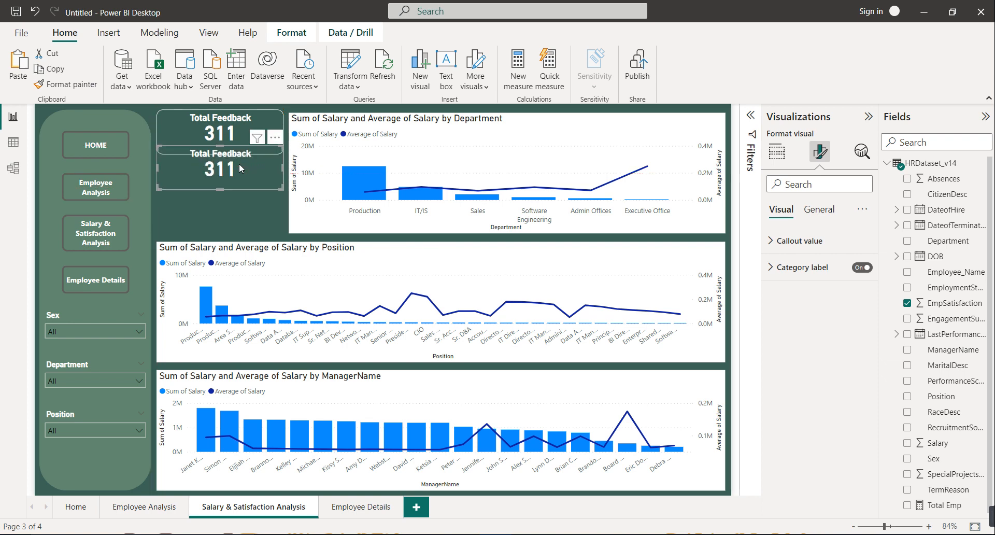
{"action": "key", "text": "ctrl+v"}
{"action": "left_click_drag", "start_coordinate": [238, 163], "coordinate": [234, 191]}
Change the middle card's EmpSatisfaction aggregation to Average.
{"action": "left_click", "coordinate": [236, 165]}
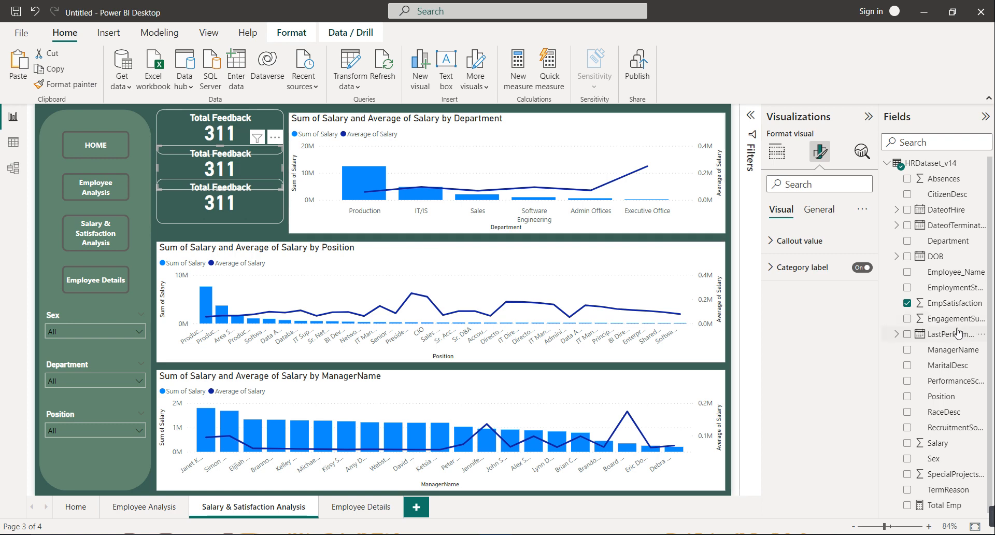
{"action": "left_click", "coordinate": [777, 151]}
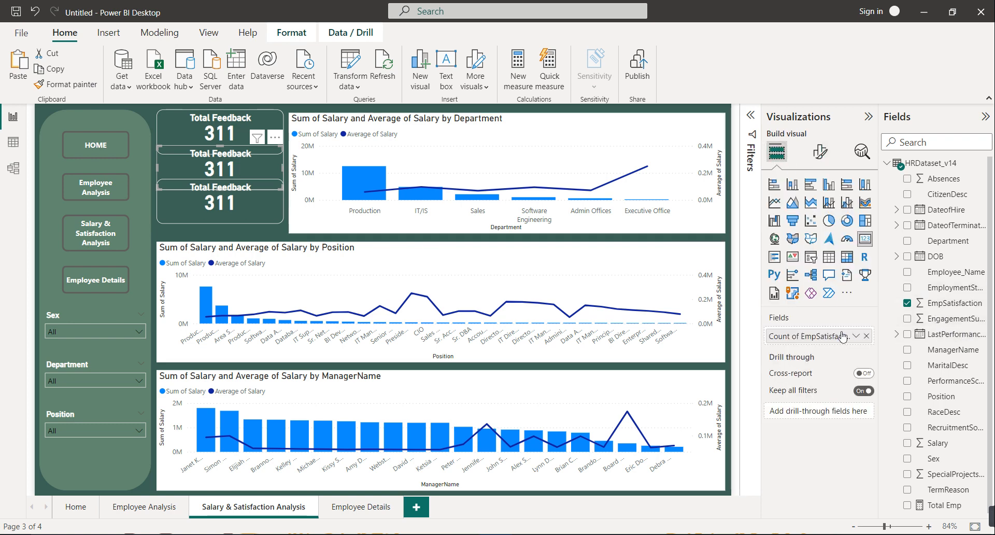
{"action": "left_click", "coordinate": [856, 337]}
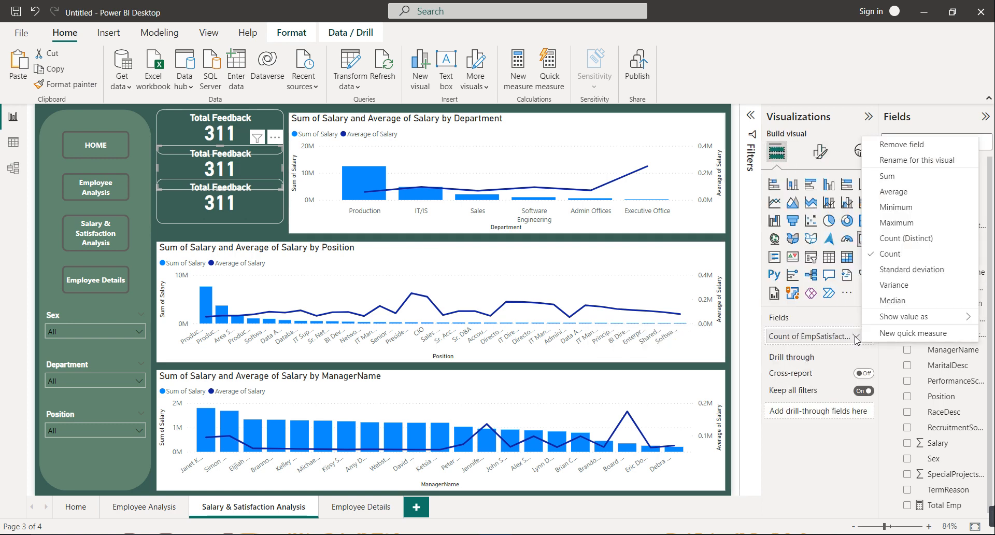
{"action": "left_click", "coordinate": [893, 192]}
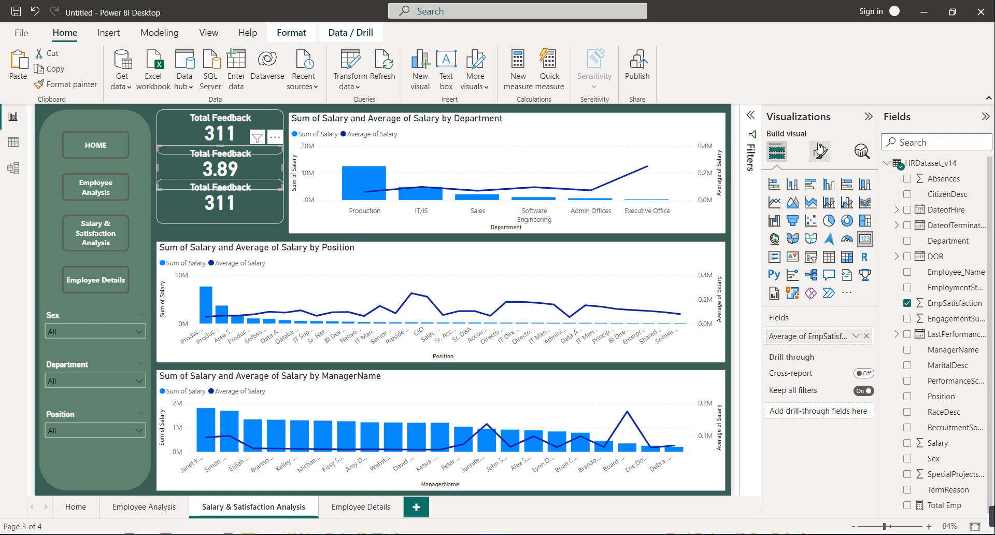
Change the middle card's title text to "Avg. Rating".
{"action": "left_click", "coordinate": [820, 151]}
{"action": "left_click", "coordinate": [816, 241]}
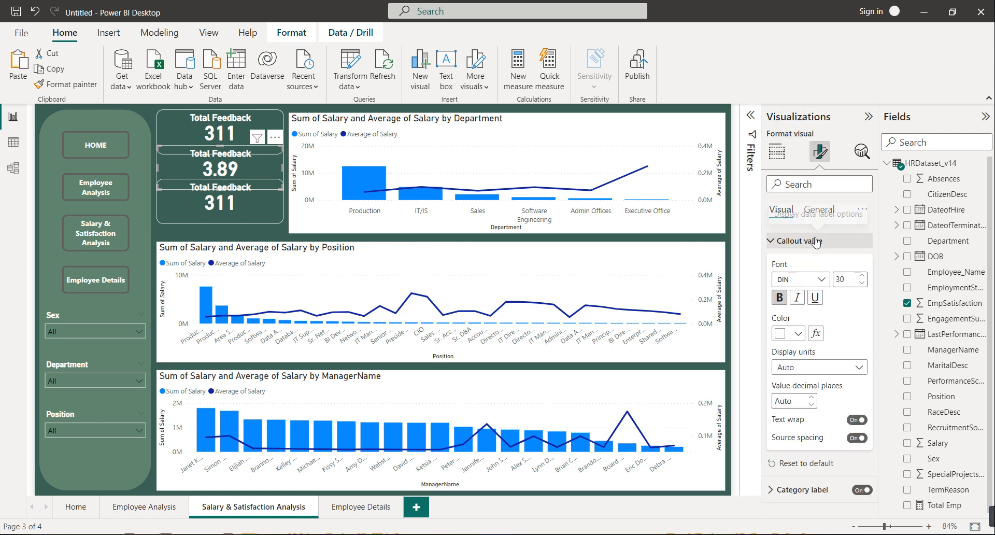
{"action": "left_click", "coordinate": [777, 152]}
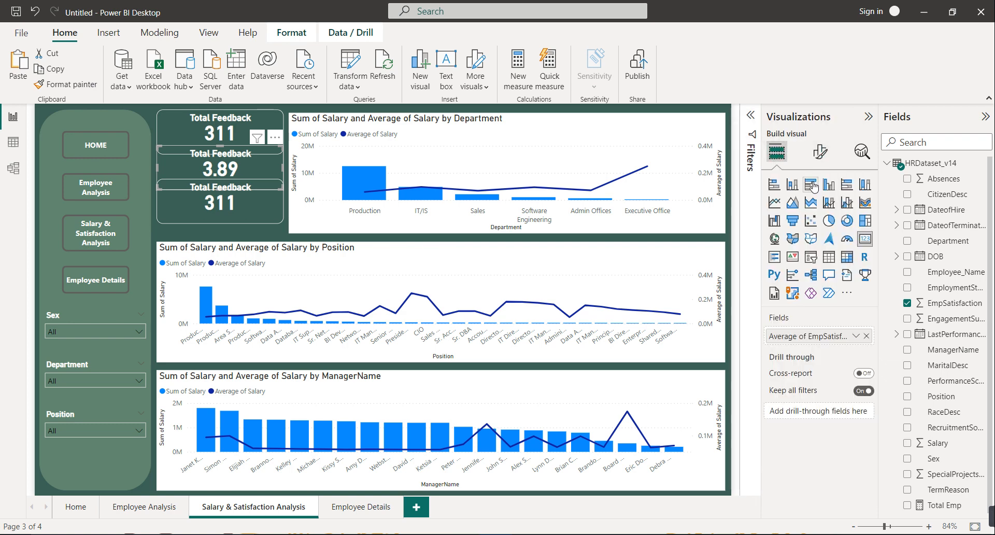
{"action": "left_click", "coordinate": [814, 155]}
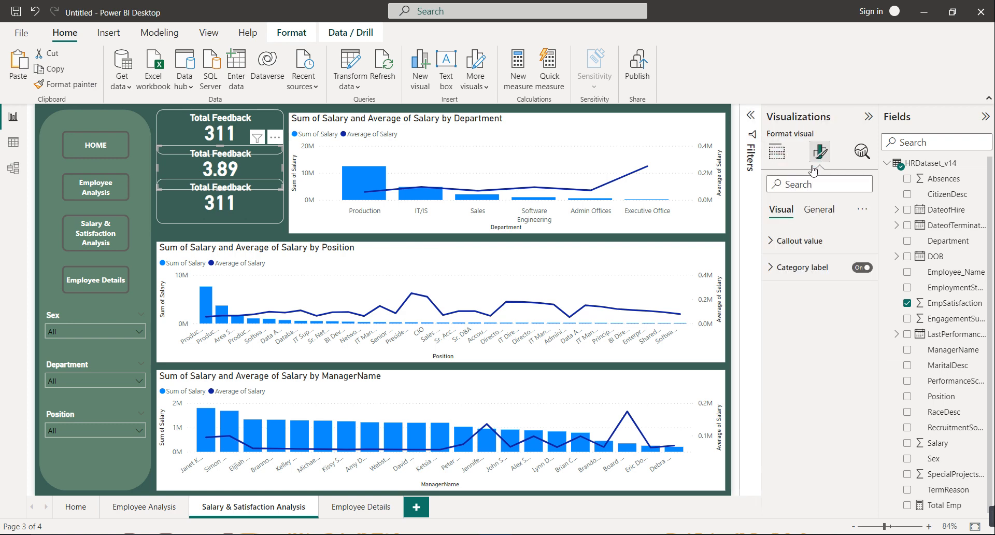
{"action": "left_click", "coordinate": [819, 209]}
{"action": "left_click", "coordinate": [799, 277]}
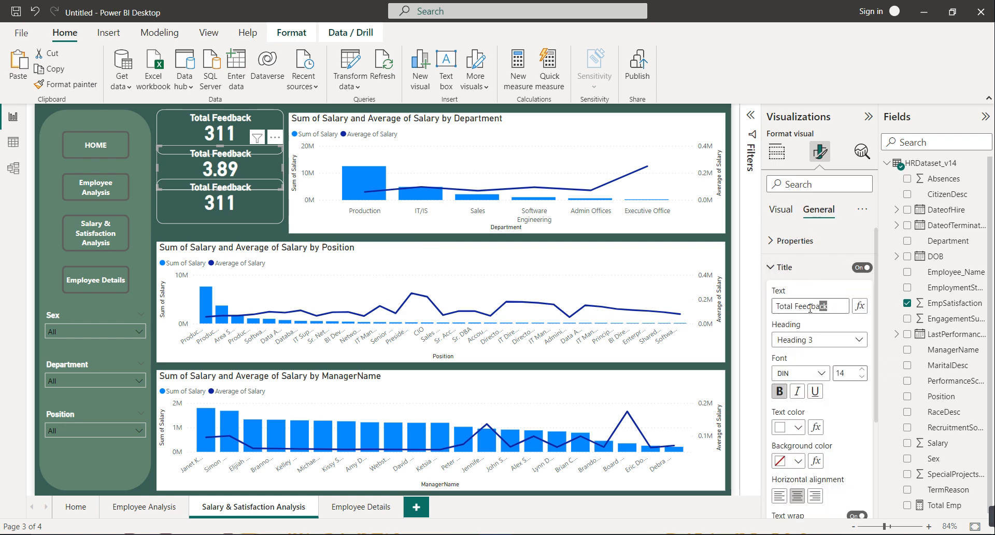
{"action": "left_click_drag", "start_coordinate": [816, 307], "coordinate": [773, 305]}
{"action": "type", "text": "Avg. Rating"}
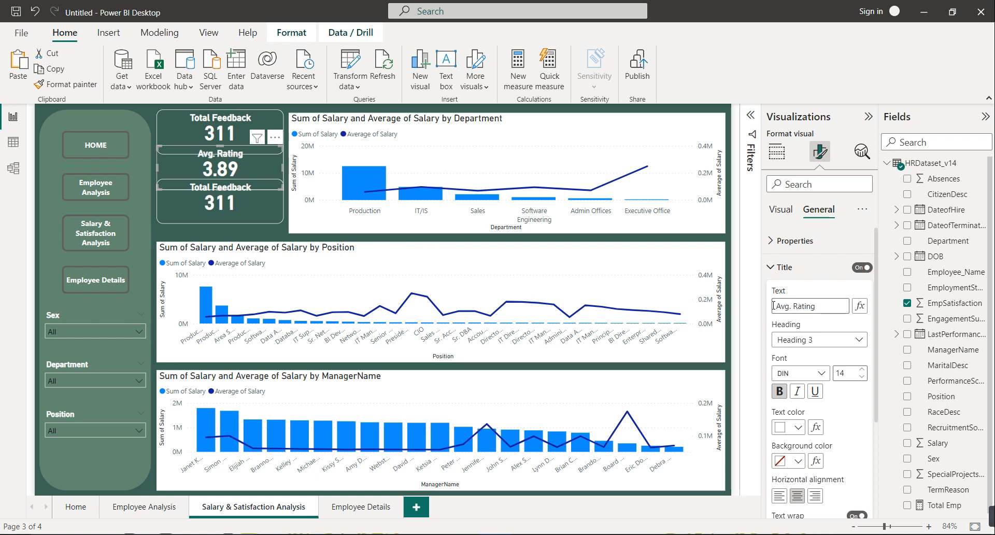
{"action": "left_click", "coordinate": [793, 268]}
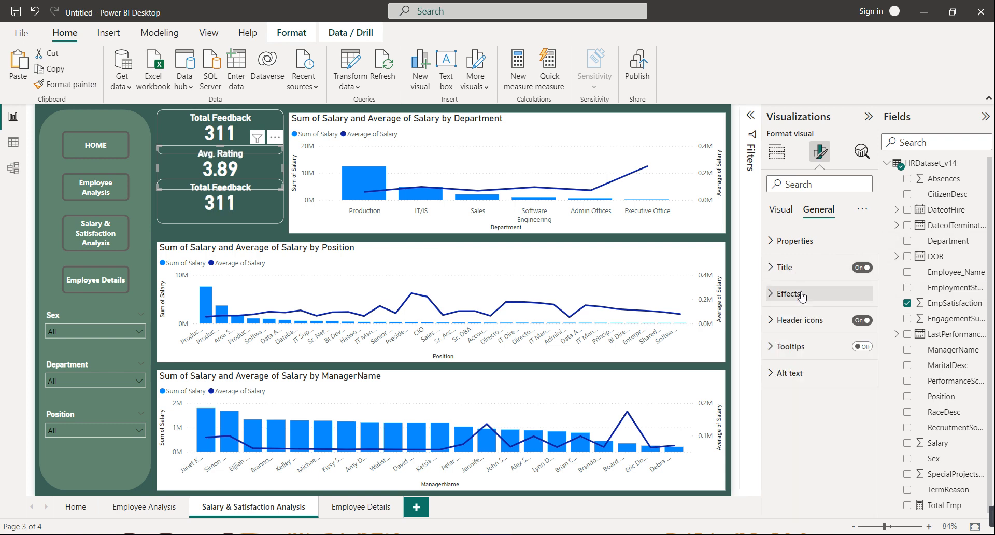
Remove the visual border from all three cards by copying the Avg. Rating card's borderless format to the others, and move the lowest card down slightly.
{"action": "left_click", "coordinate": [806, 296]}
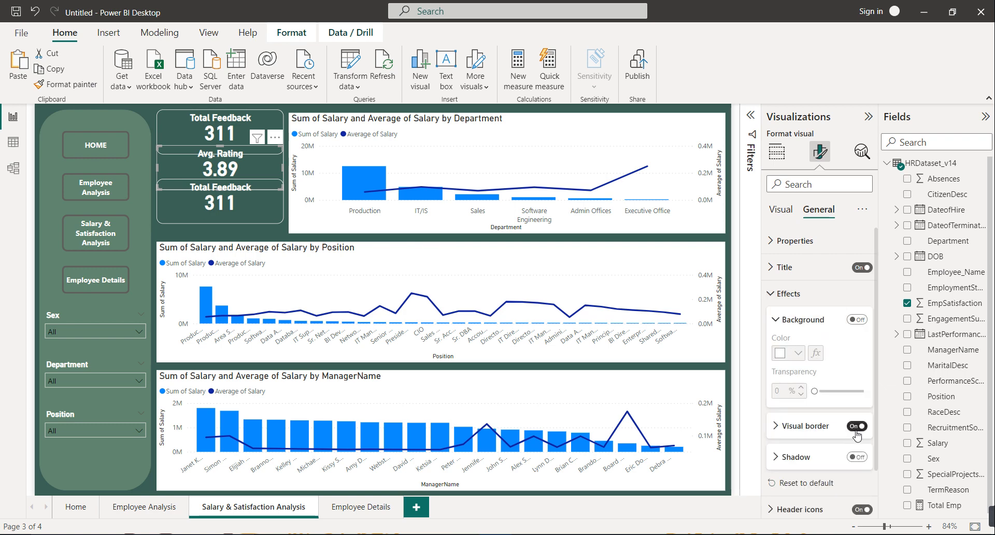
{"action": "left_click", "coordinate": [857, 427]}
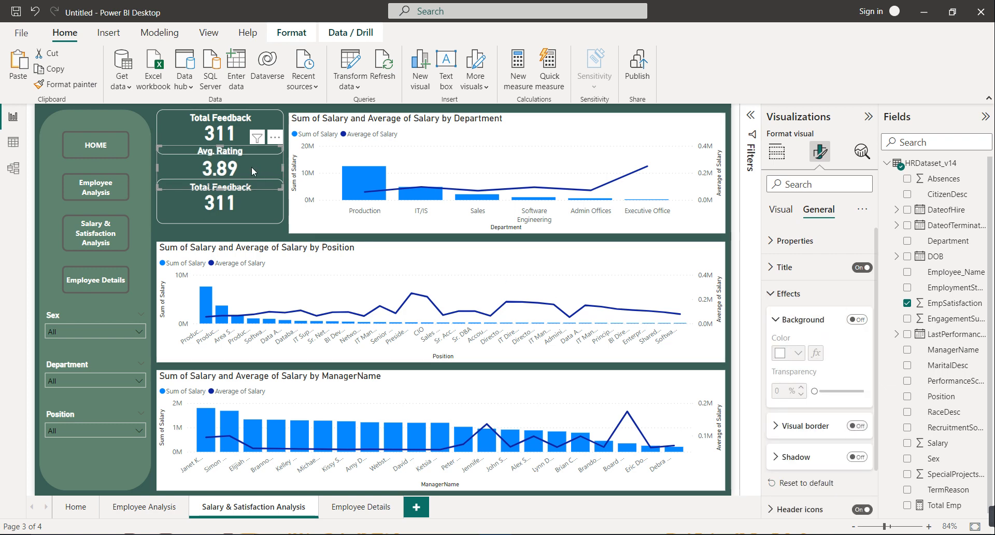
{"action": "left_click", "coordinate": [66, 84]}
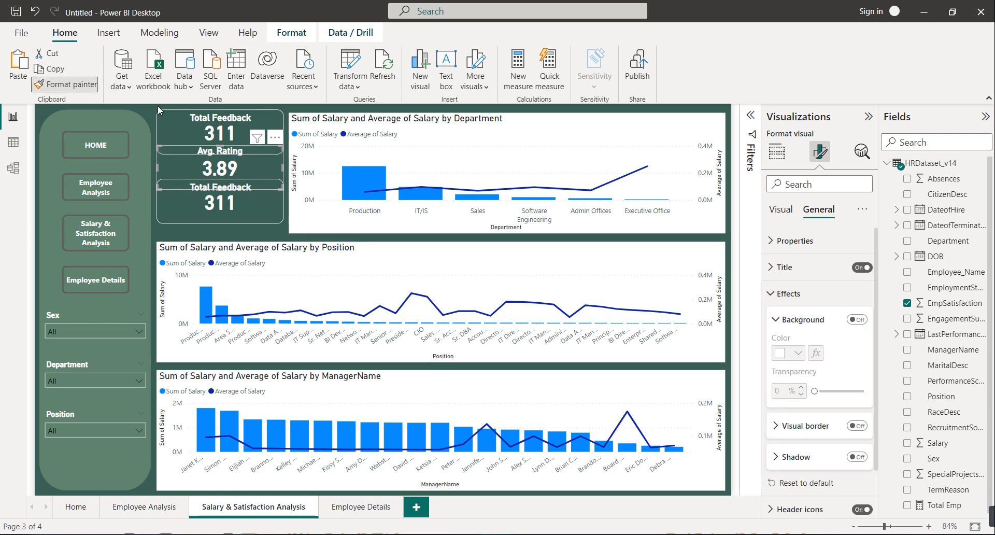
{"action": "left_click", "coordinate": [184, 128]}
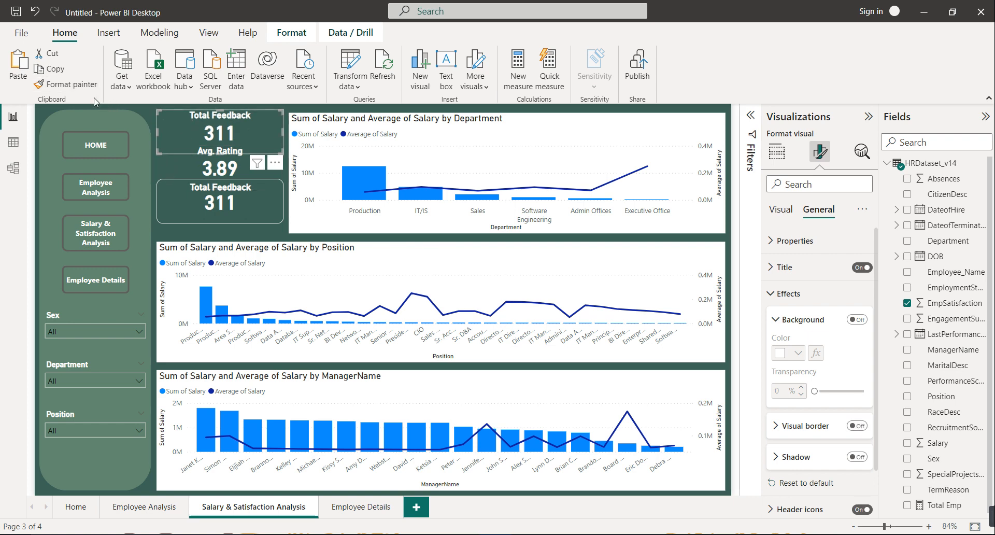
{"action": "left_click", "coordinate": [70, 84]}
{"action": "left_click", "coordinate": [186, 208]}
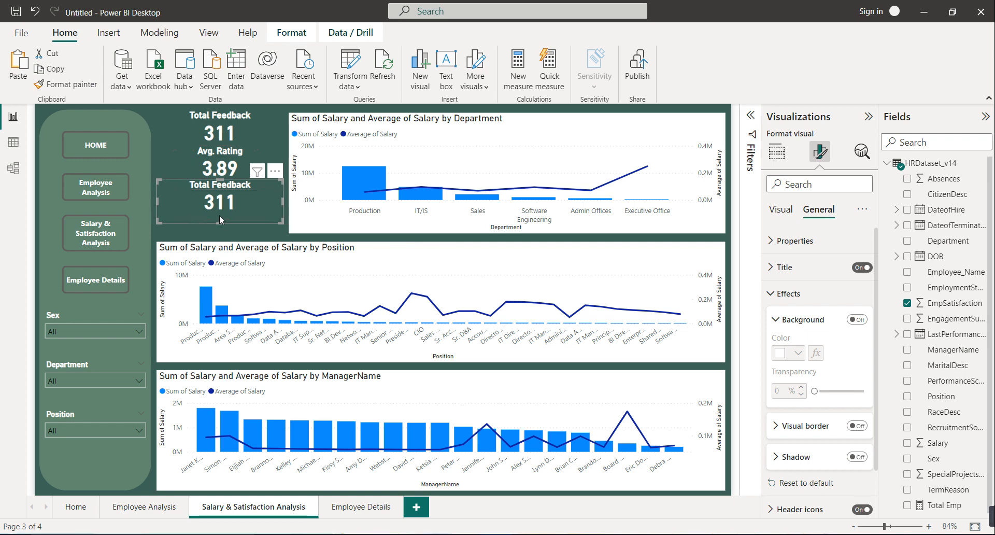
{"action": "left_click_drag", "start_coordinate": [263, 211], "coordinate": [263, 218]}
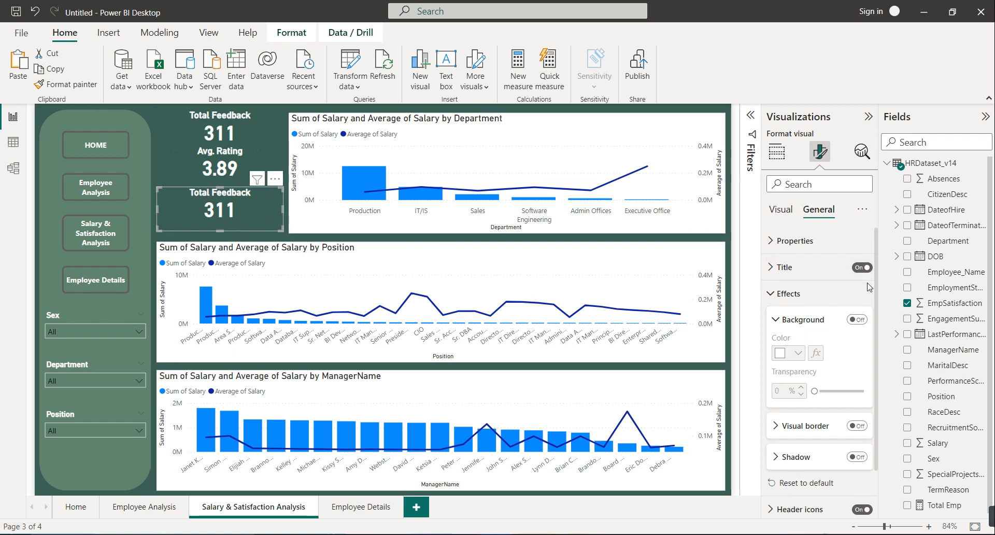
Replace EmpSatisfaction in the lowest card with the engagement survey field, aggregated as Average.
{"action": "left_click", "coordinate": [907, 303]}
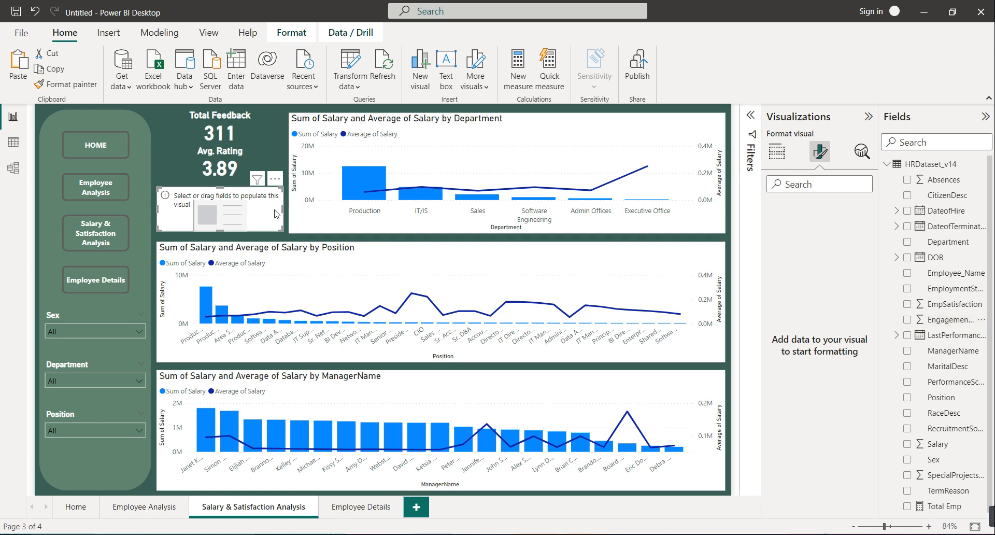
{"action": "left_click", "coordinate": [777, 153]}
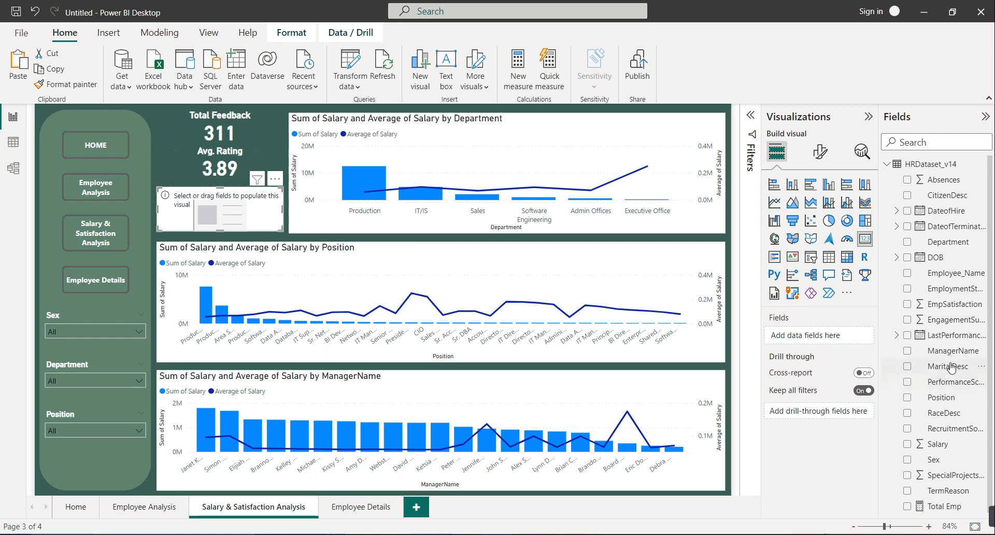
{"action": "left_click_drag", "start_coordinate": [951, 319], "coordinate": [858, 340]}
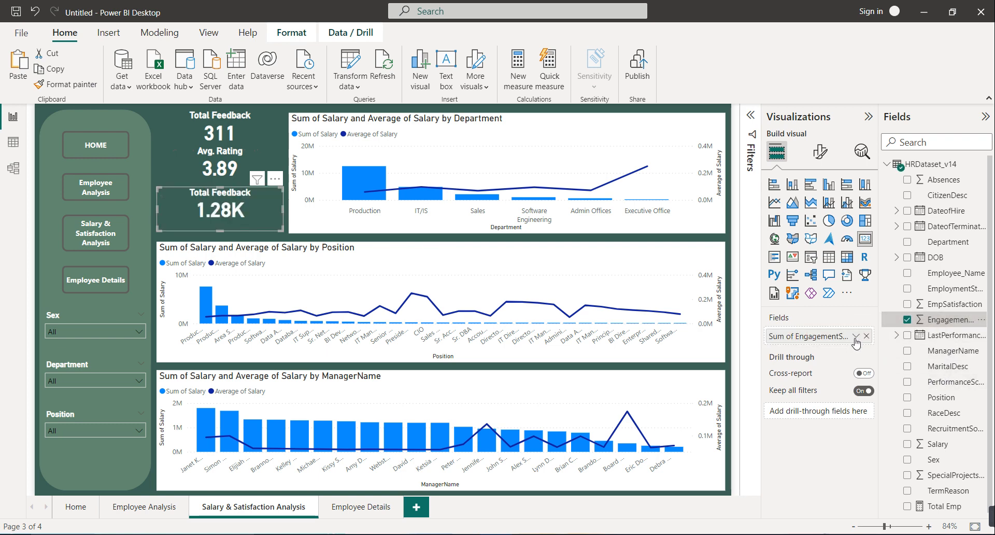
{"action": "left_click", "coordinate": [856, 336]}
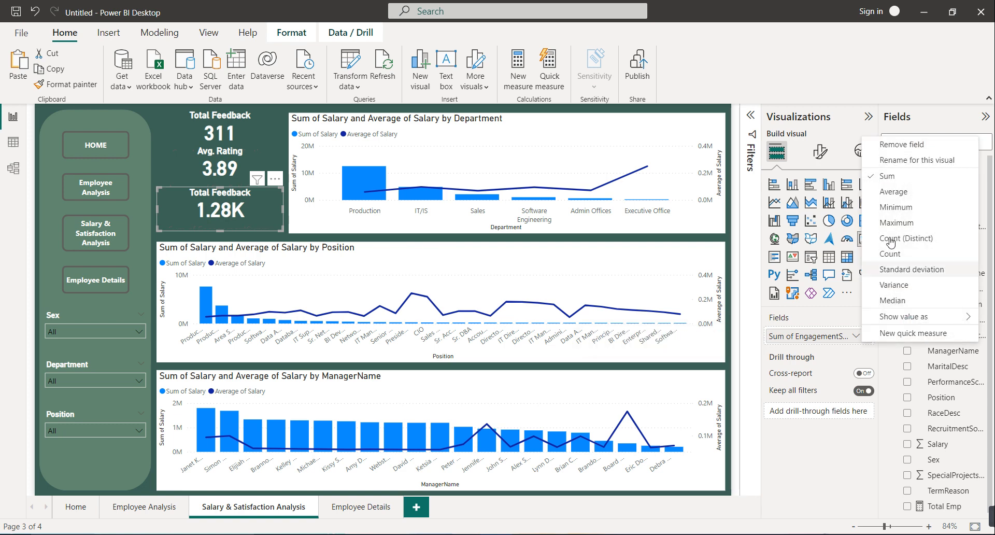
{"action": "left_click", "coordinate": [894, 192]}
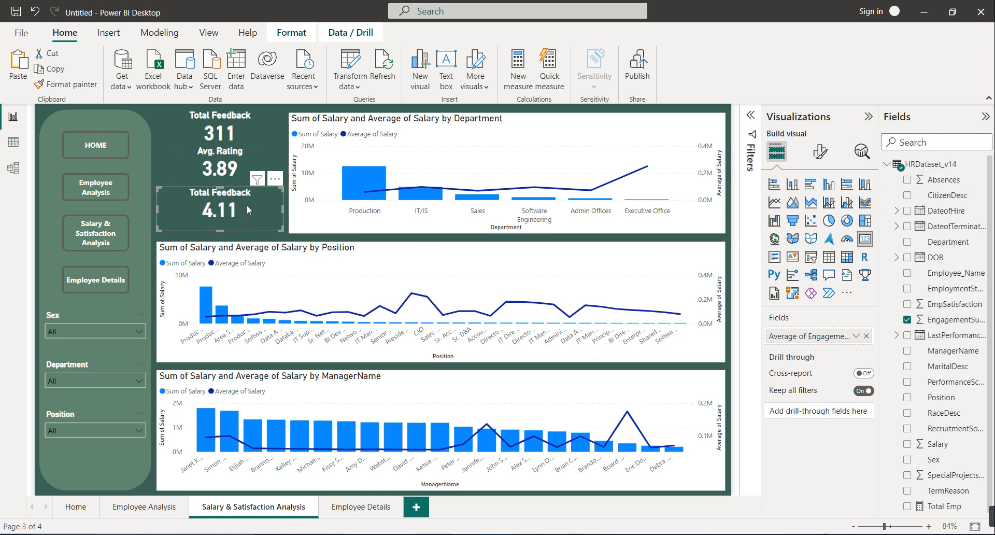
Change the lowest card's title text to "Avg. Engagement Rating".
{"action": "left_click", "coordinate": [820, 151]}
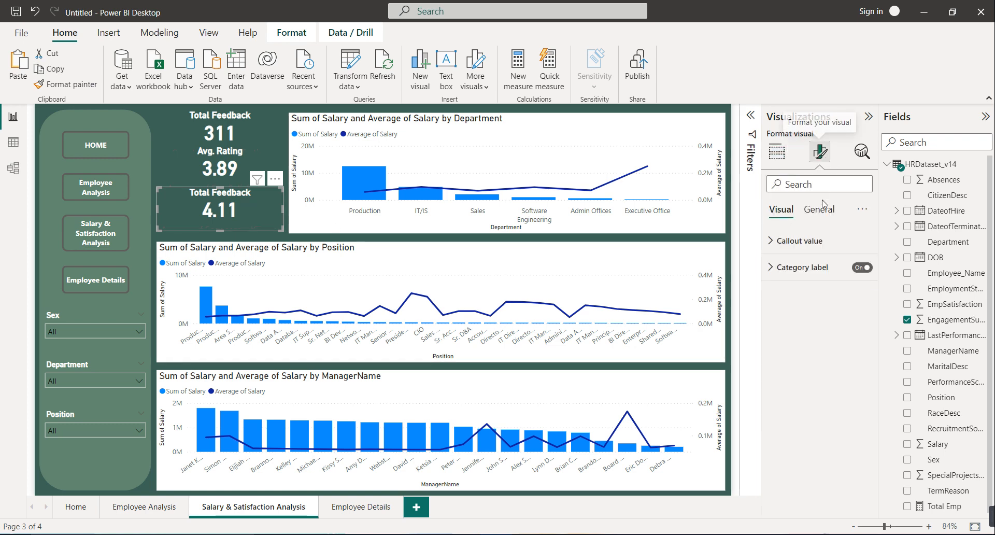
{"action": "left_click", "coordinate": [819, 209]}
{"action": "left_click", "coordinate": [810, 267]}
{"action": "left_click_drag", "start_coordinate": [824, 307], "coordinate": [770, 307]}
{"action": "type", "text": "Avg."}
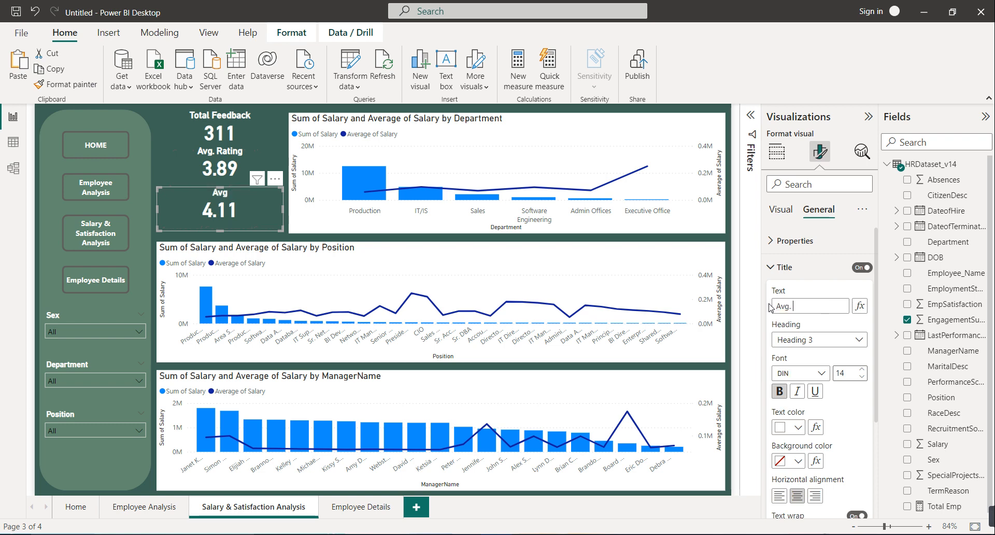
{"action": "type", "text": " Engagement Rating"}
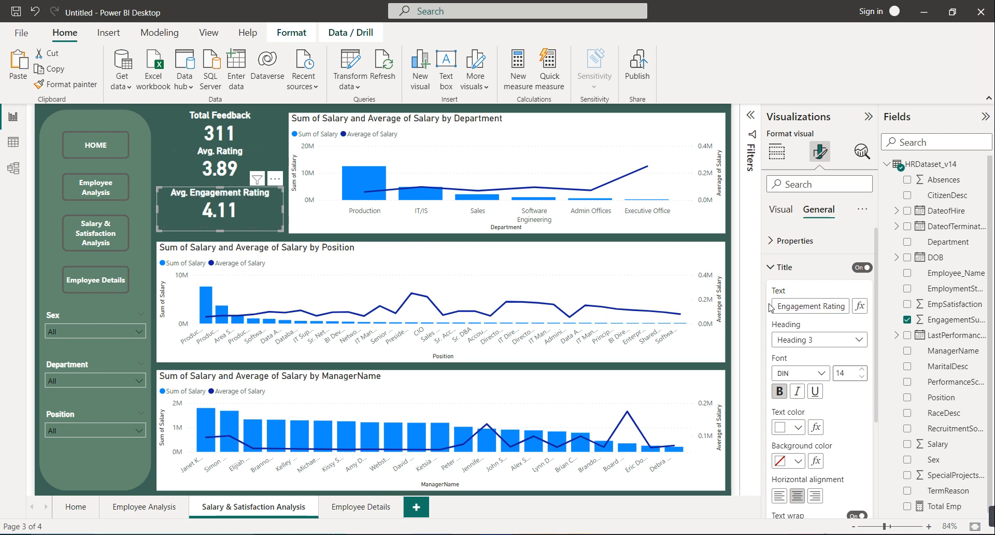
Distribute the Total Feedback, Avg. Rating and Avg. Engagement Rating cards vertically.
{"action": "left_click", "coordinate": [176, 129]}
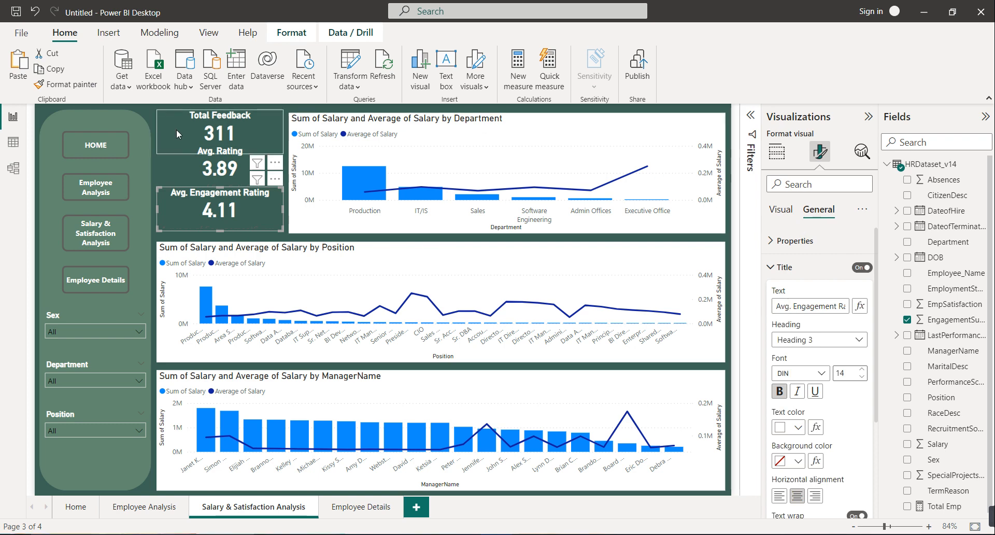
{"action": "left_click", "coordinate": [183, 200], "text": "ctrl"}
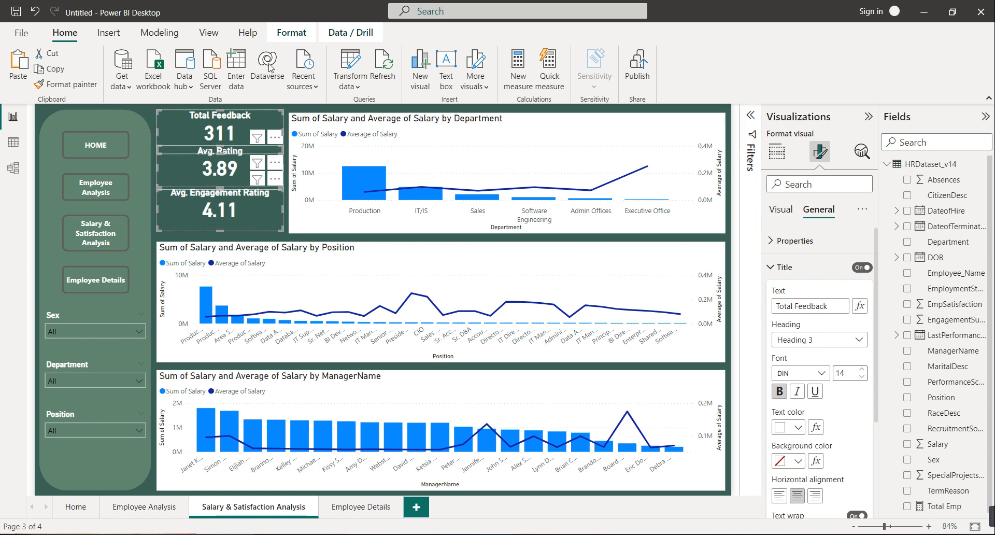
{"action": "left_click", "coordinate": [291, 32]}
{"action": "left_click", "coordinate": [280, 90]}
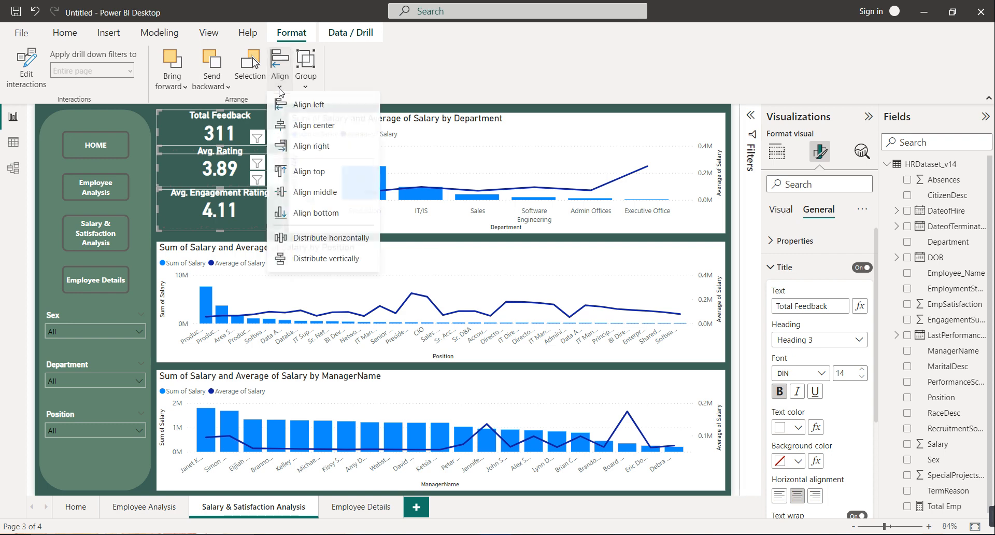
{"action": "left_click", "coordinate": [320, 264]}
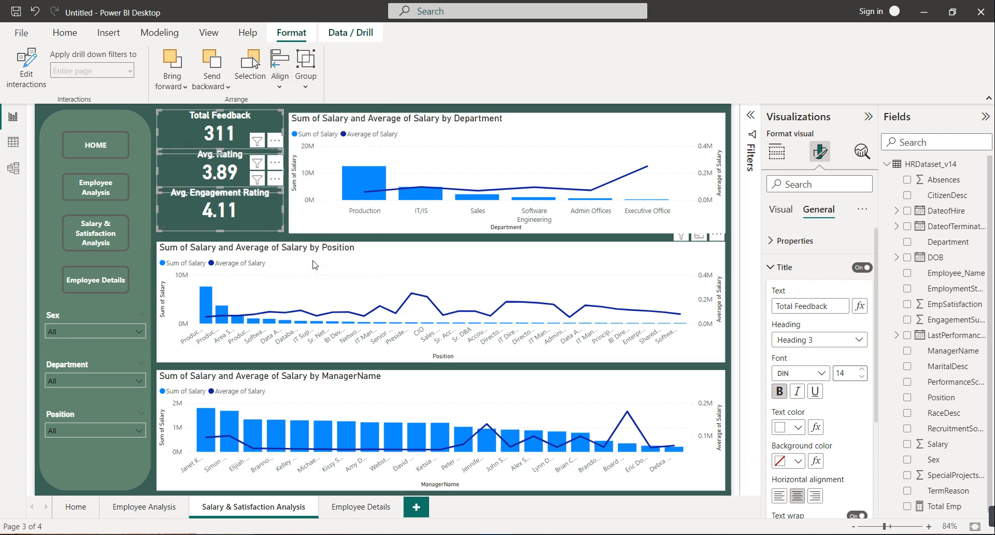
{"action": "left_click", "coordinate": [155, 119]}
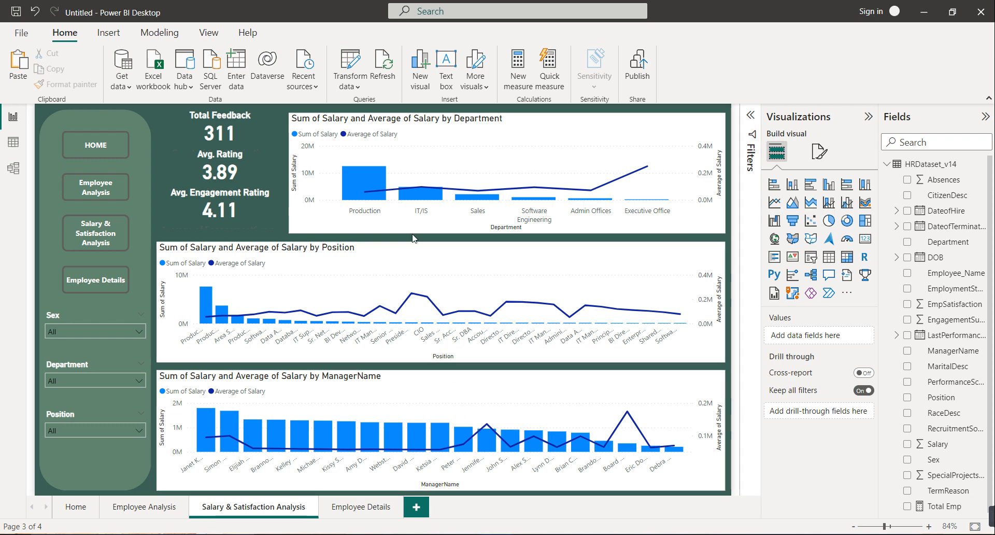
Copy the format of the Employee Analysis page's ManagerName and Sex chart onto the Department salary chart, and turn off its data labels.
{"action": "left_click", "coordinate": [144, 507]}
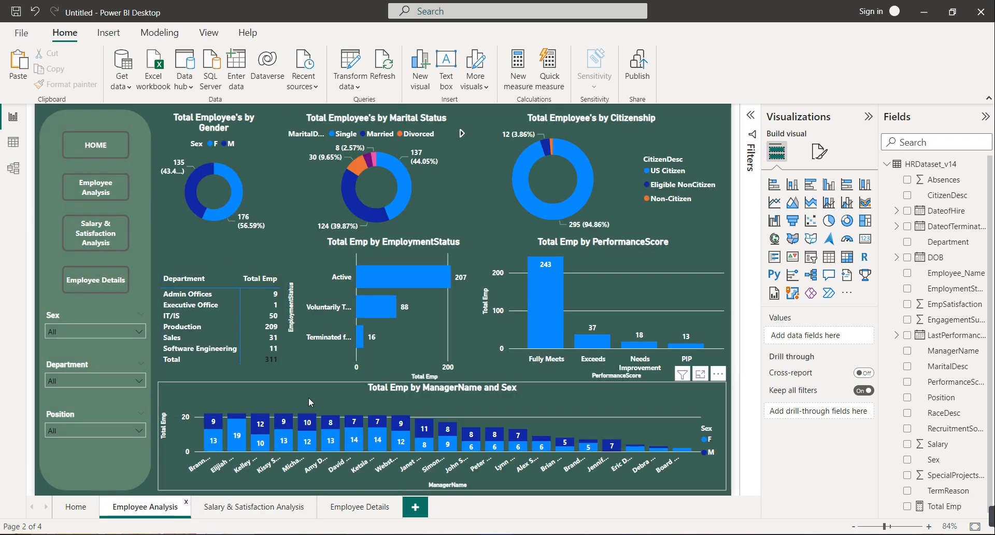
{"action": "left_click", "coordinate": [309, 397]}
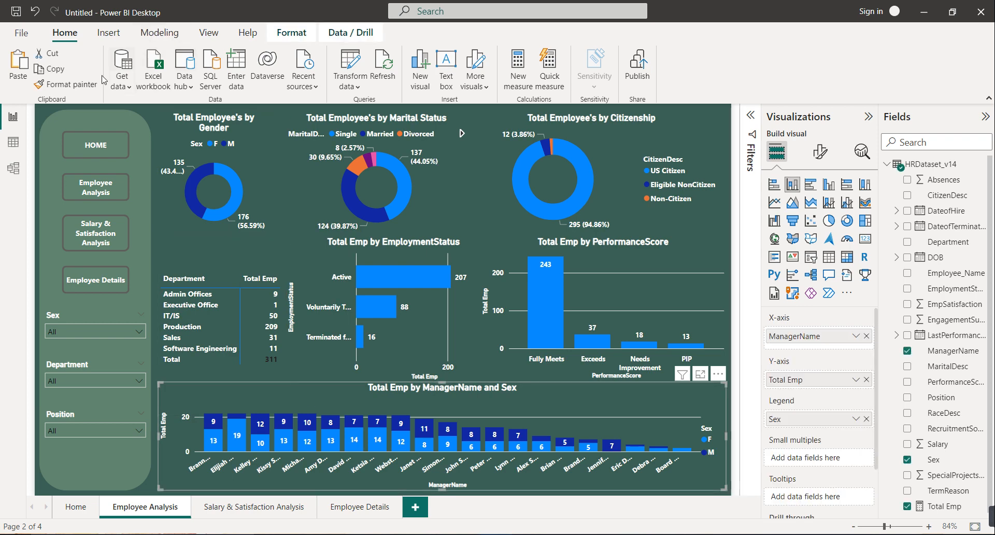
{"action": "left_click", "coordinate": [73, 85]}
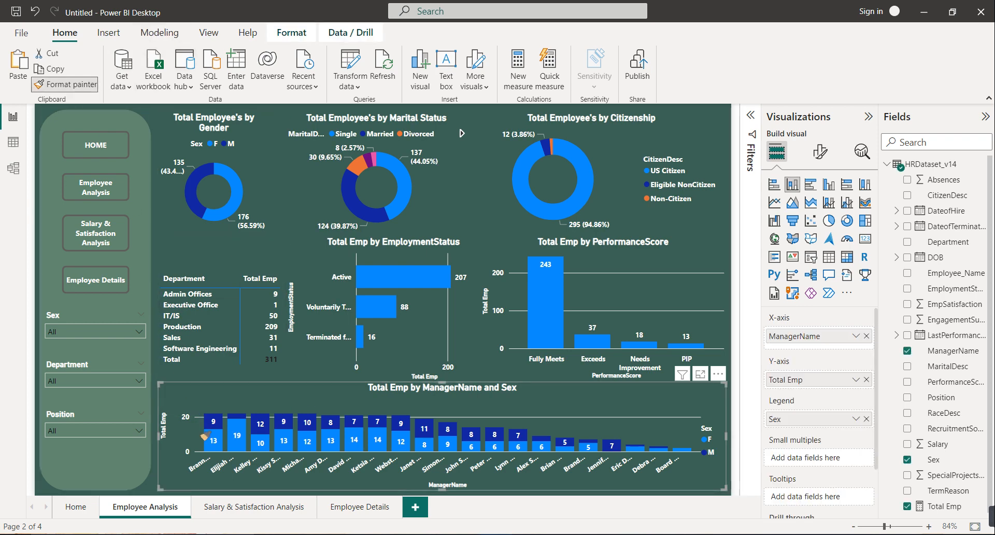
{"action": "left_click", "coordinate": [254, 506]}
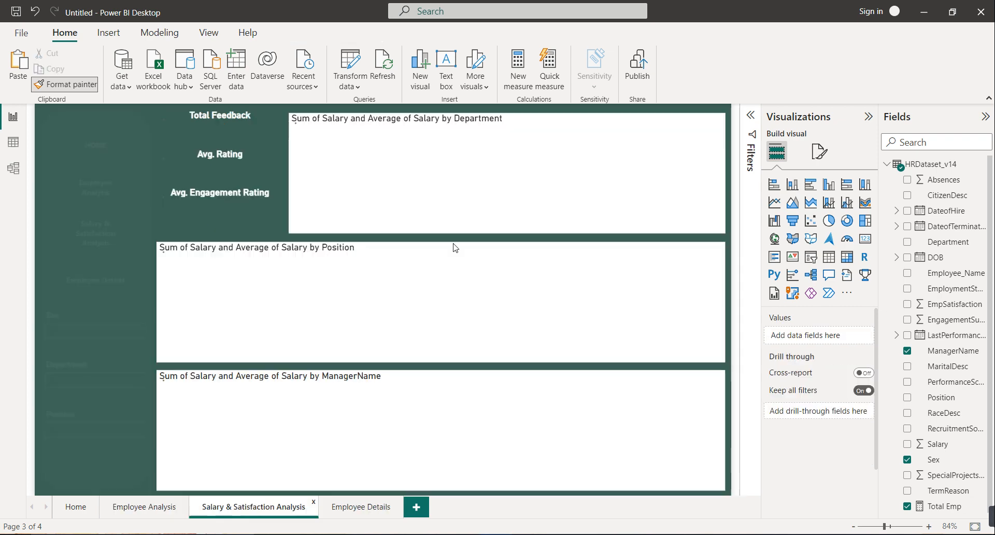
{"action": "left_click", "coordinate": [327, 166]}
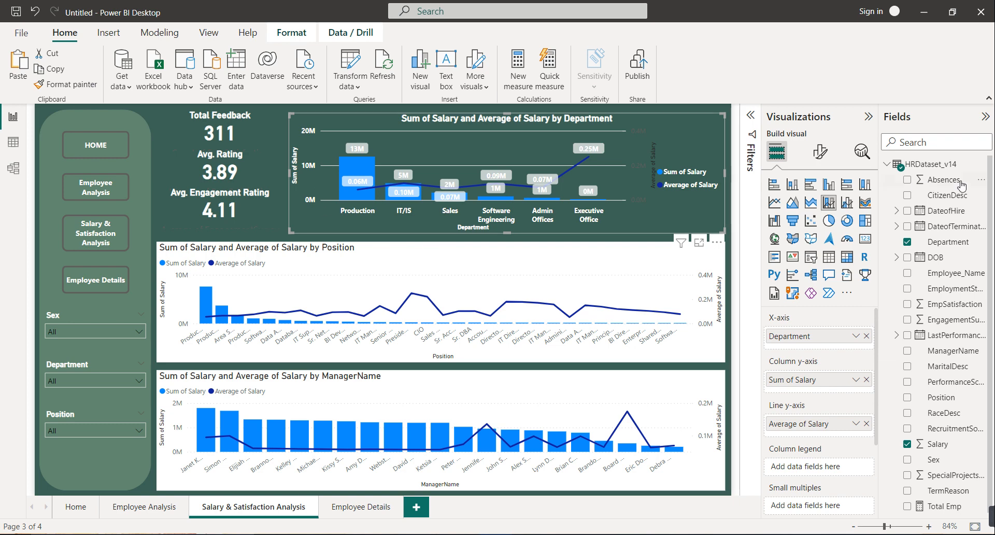
{"action": "left_click", "coordinate": [820, 153]}
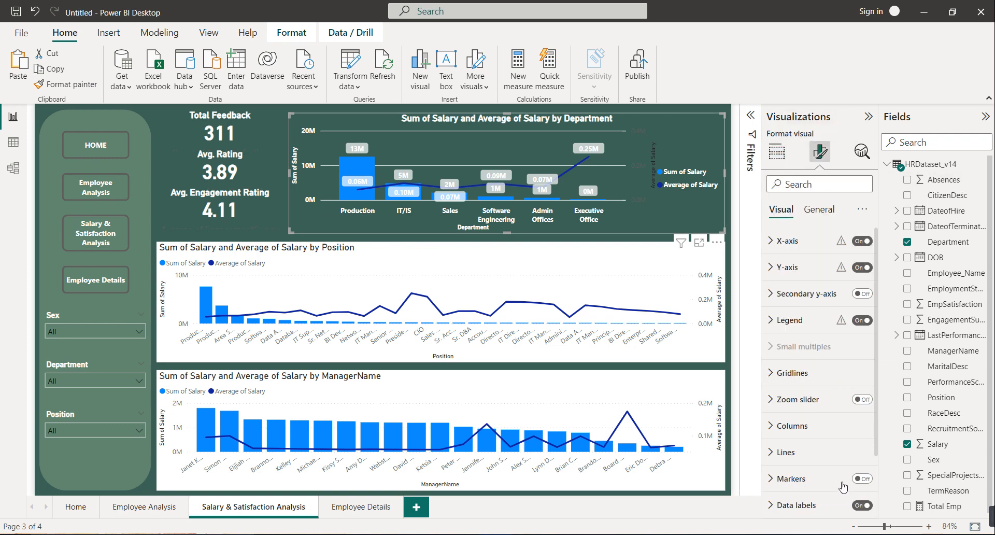
{"action": "left_click", "coordinate": [857, 506]}
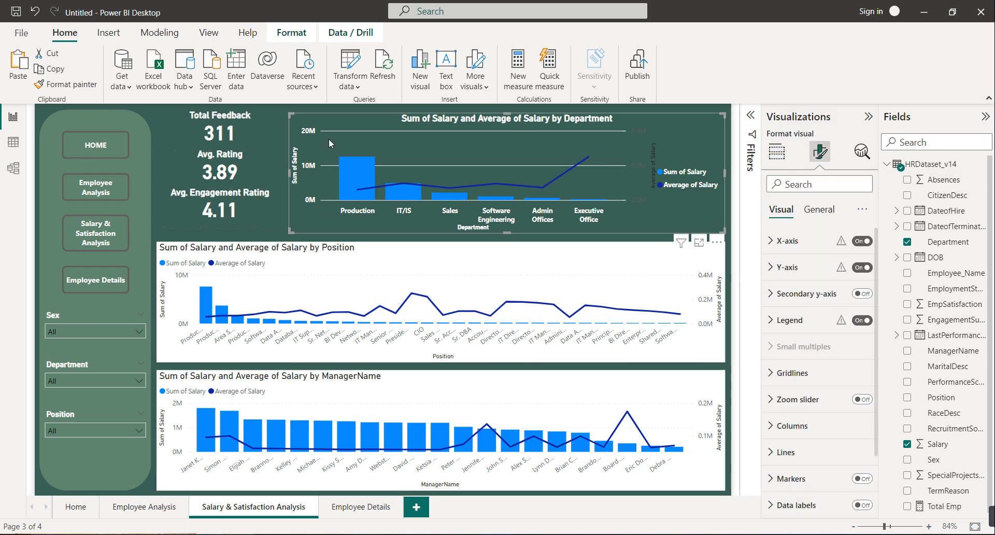
Copy the Department salary chart's format onto the Position and ManagerName salary charts.
{"action": "left_click", "coordinate": [70, 83]}
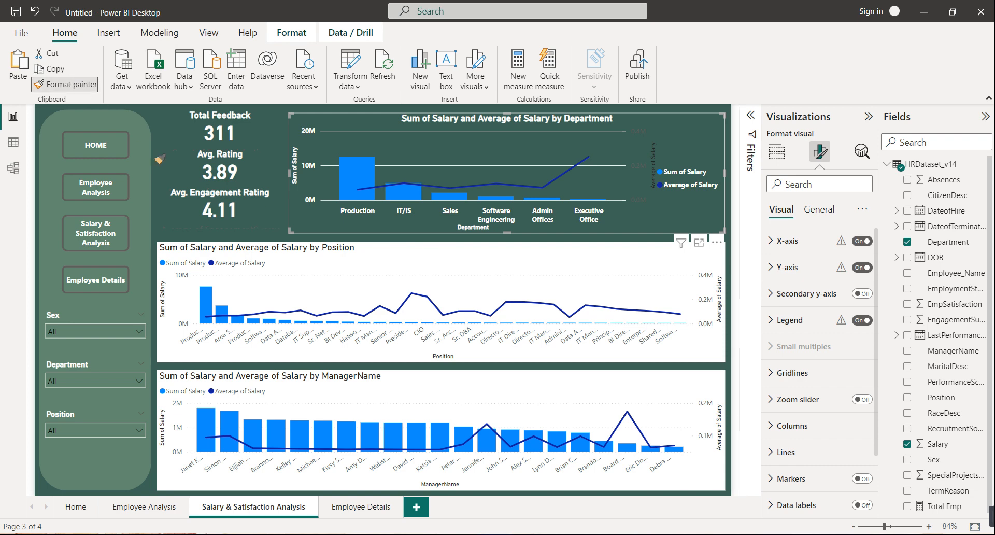
{"action": "left_click", "coordinate": [250, 286]}
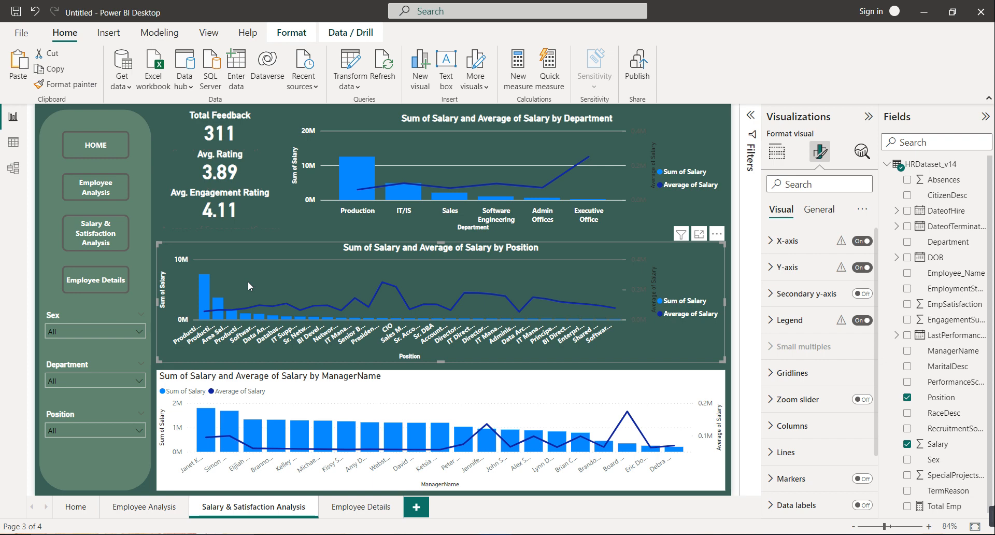
{"action": "left_click", "coordinate": [80, 88]}
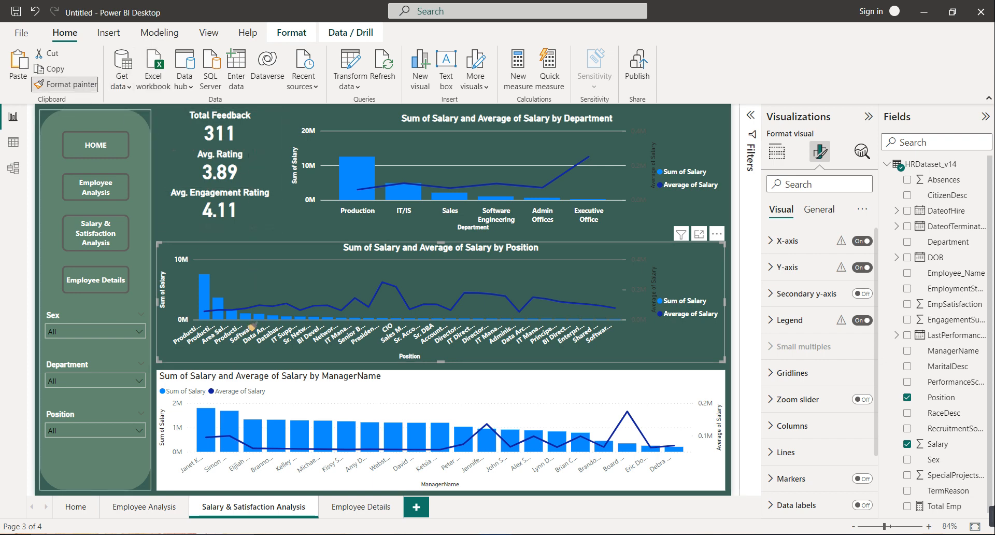
{"action": "left_click", "coordinate": [292, 396]}
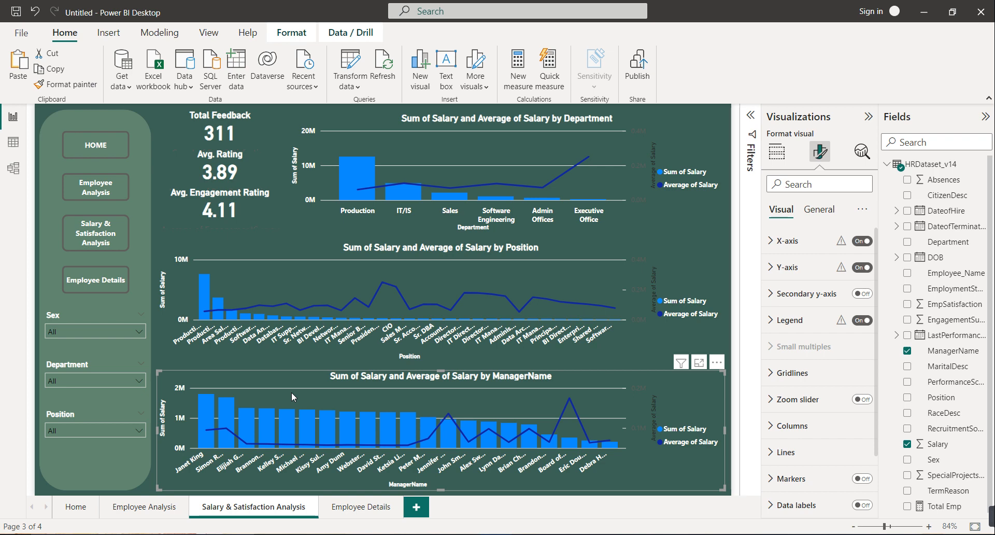
Add a matrix visual to the Employee Details page and enlarge it to fill the area beside the navigation panel.
{"action": "left_click", "coordinate": [357, 508]}
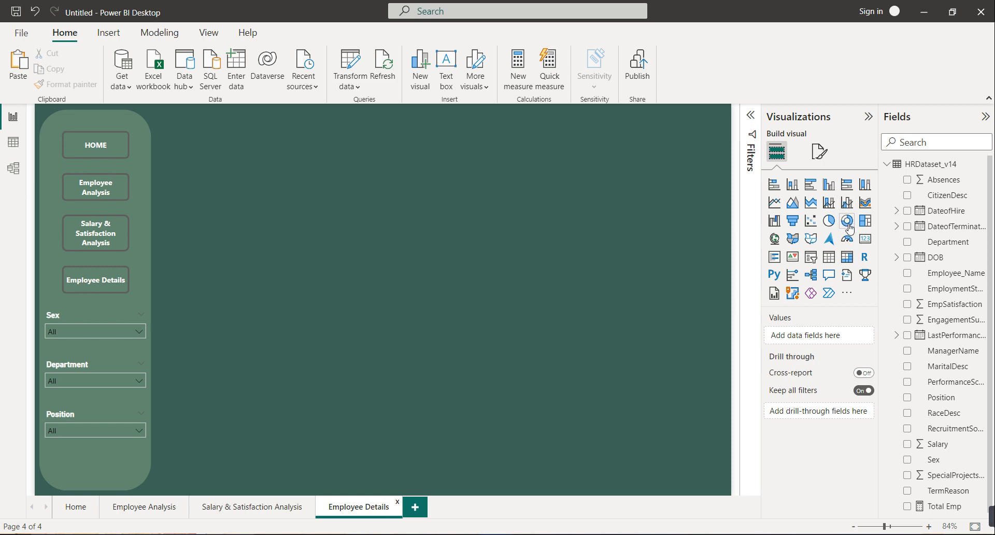
{"action": "left_click", "coordinate": [846, 257]}
{"action": "left_click_drag", "start_coordinate": [238, 234], "coordinate": [218, 232]}
{"action": "left_click_drag", "start_coordinate": [269, 297], "coordinate": [727, 310]}
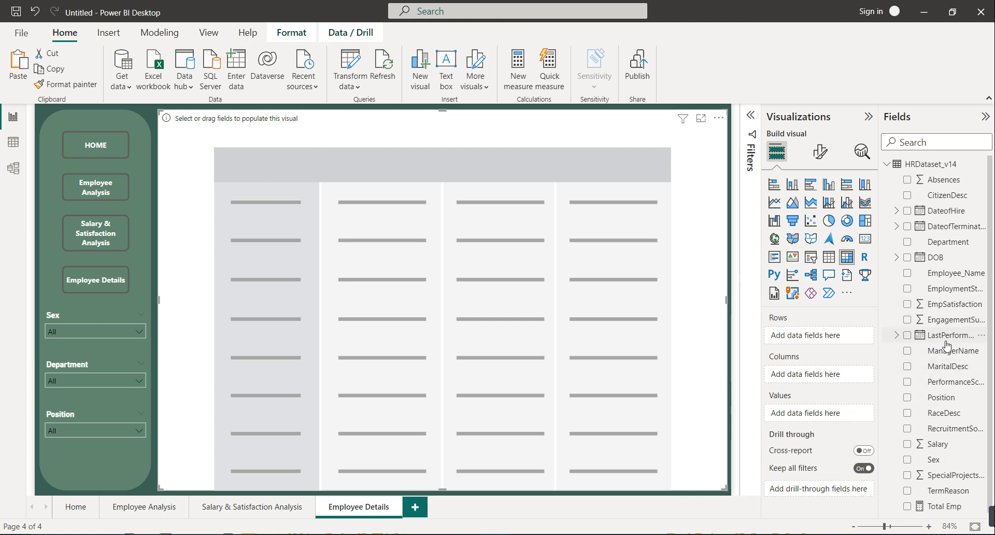
Fill the matrix with Employee_Name as rows and DateofHire, Department and employment status as values.
{"action": "left_click_drag", "start_coordinate": [953, 273], "coordinate": [832, 337]}
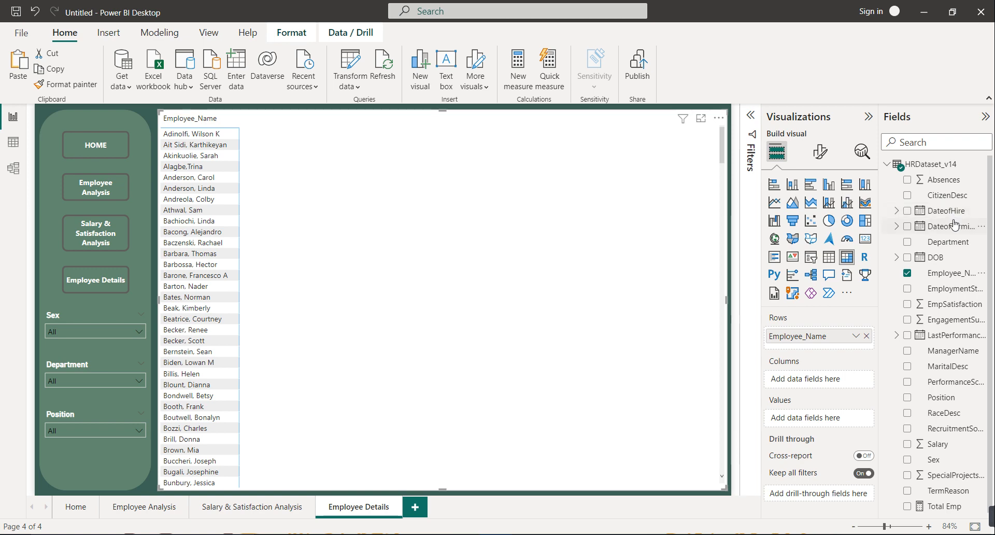
{"action": "left_click_drag", "start_coordinate": [949, 212], "coordinate": [819, 419]}
{"action": "left_click_drag", "start_coordinate": [951, 243], "coordinate": [839, 433]}
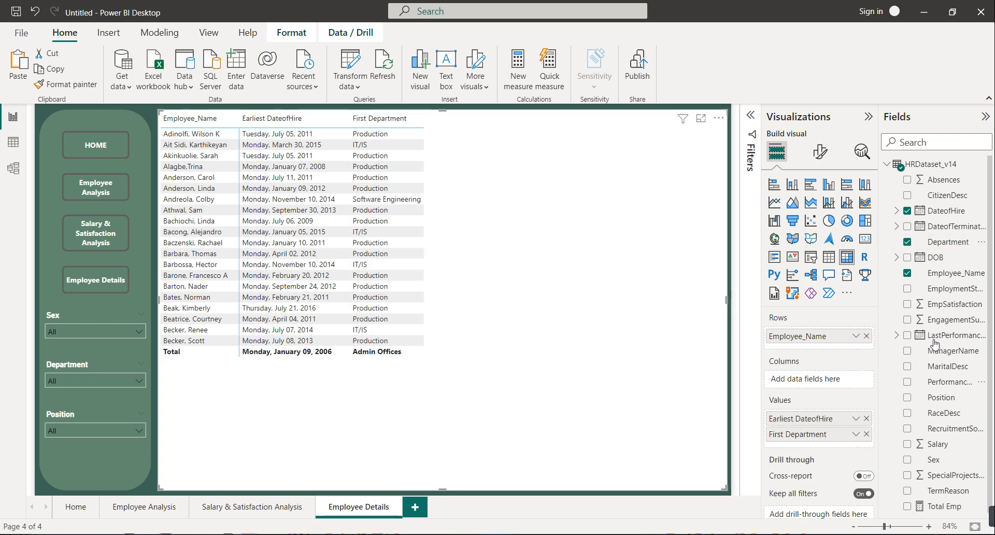
{"action": "left_click_drag", "start_coordinate": [958, 294], "coordinate": [840, 448]}
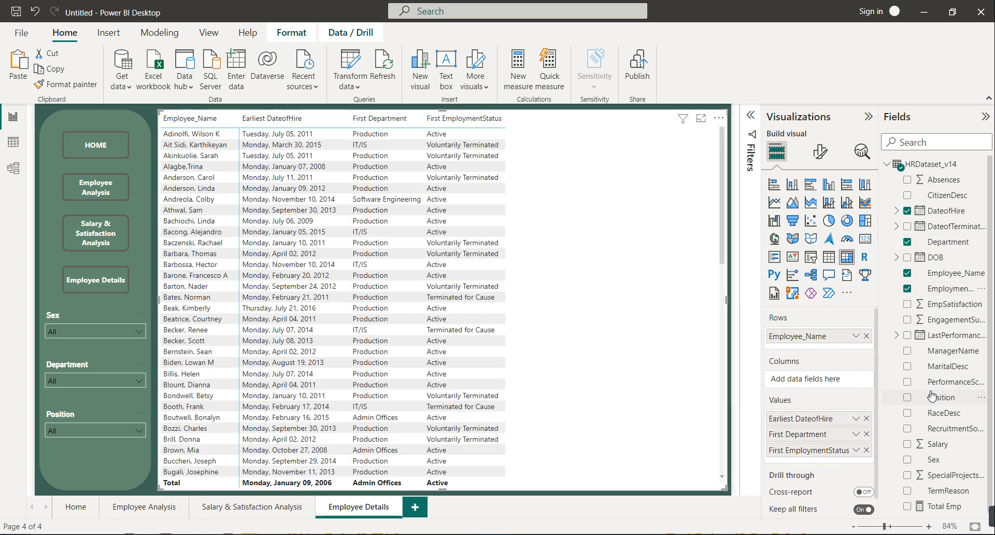
Add ManagerName, performance score and Position to the matrix values, and insert Salary before Position.
{"action": "left_click_drag", "start_coordinate": [953, 354], "coordinate": [835, 464]}
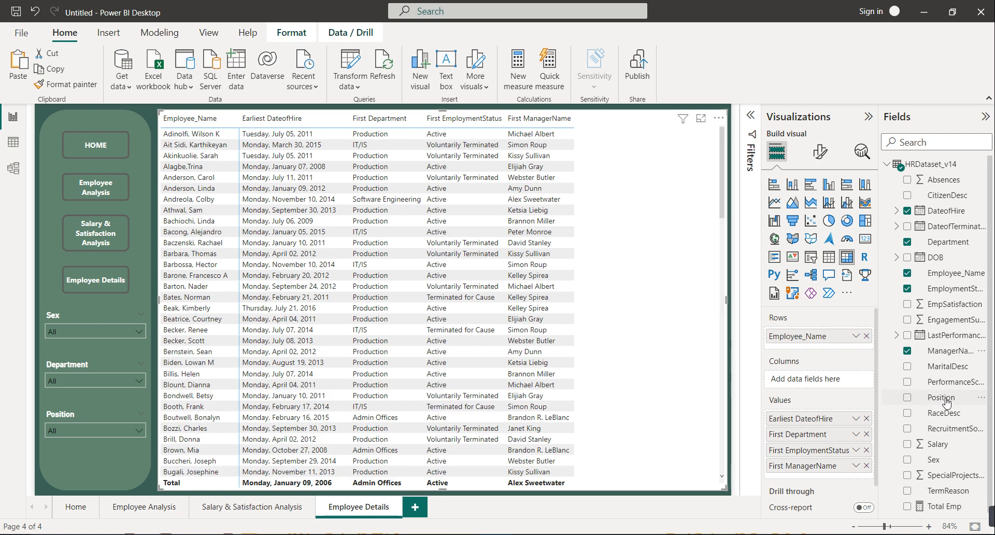
{"action": "left_click_drag", "start_coordinate": [944, 389], "coordinate": [842, 485]}
{"action": "left_click_drag", "start_coordinate": [942, 398], "coordinate": [824, 496]}
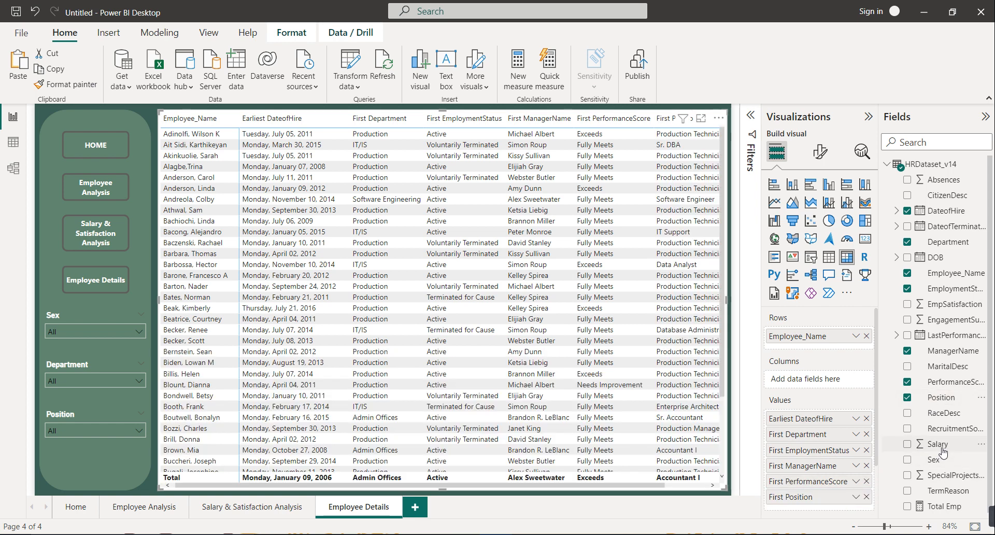
{"action": "left_click_drag", "start_coordinate": [940, 450], "coordinate": [876, 490]}
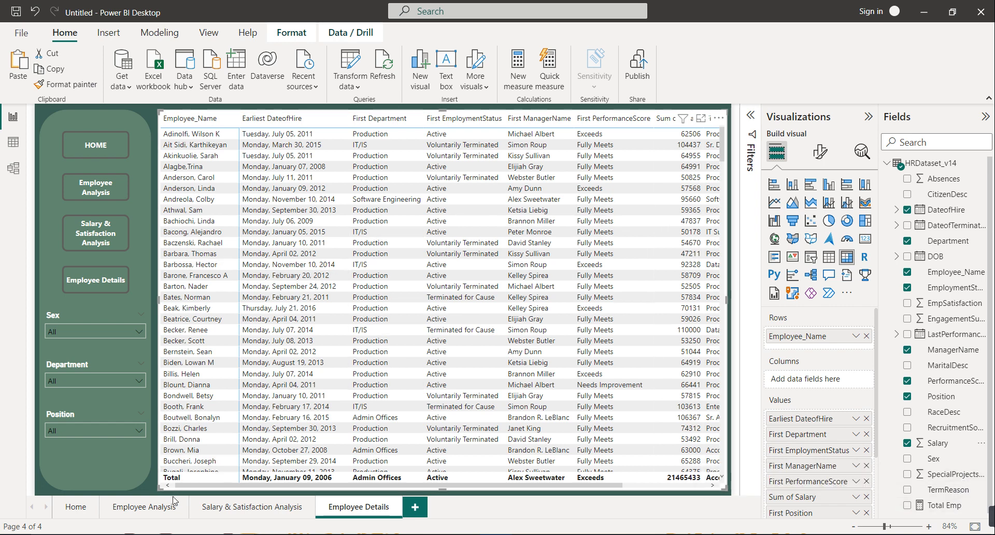
Copy the format of the Employee Analysis page's Department matrix onto the employee matrix on the Employee Details page.
{"action": "left_click", "coordinate": [154, 510]}
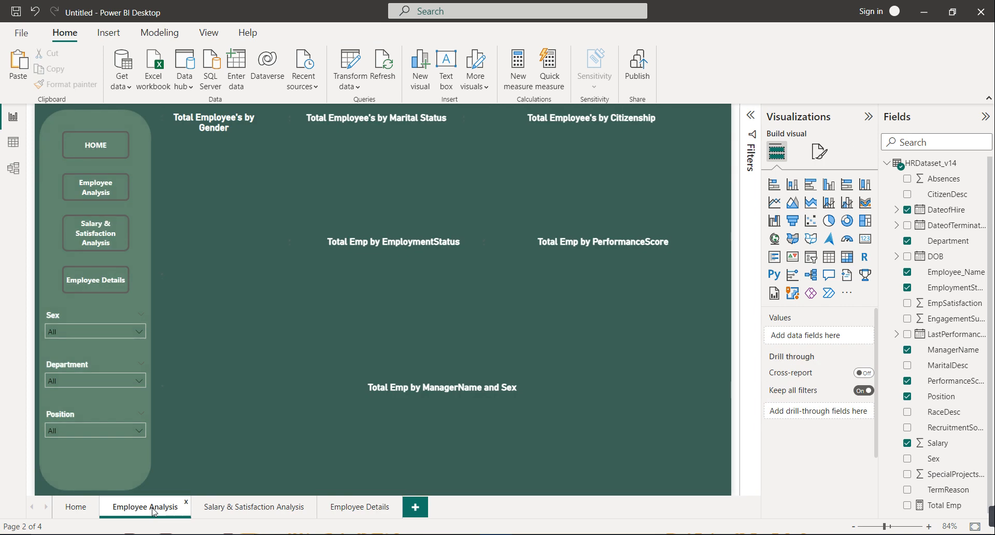
{"action": "left_click", "coordinate": [210, 377]}
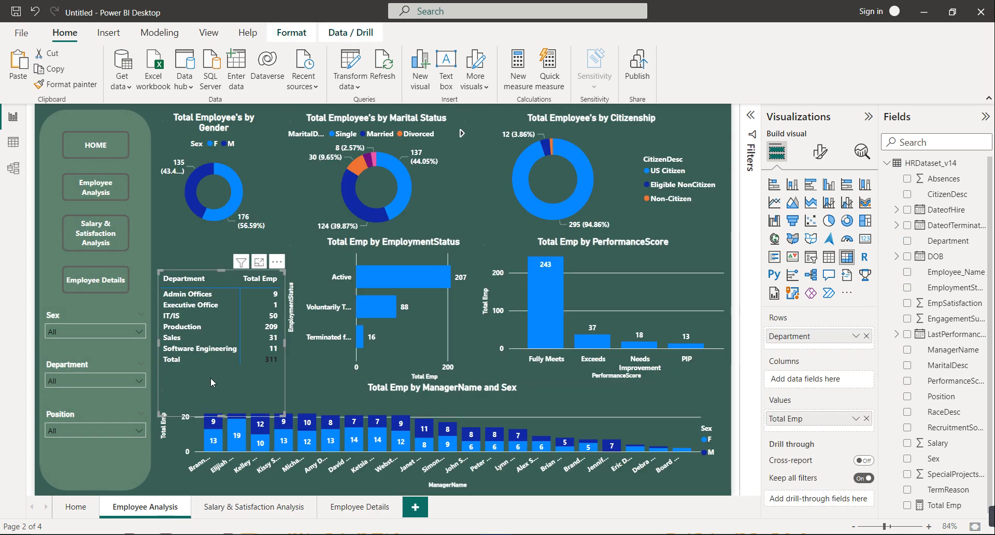
{"action": "left_click", "coordinate": [85, 88]}
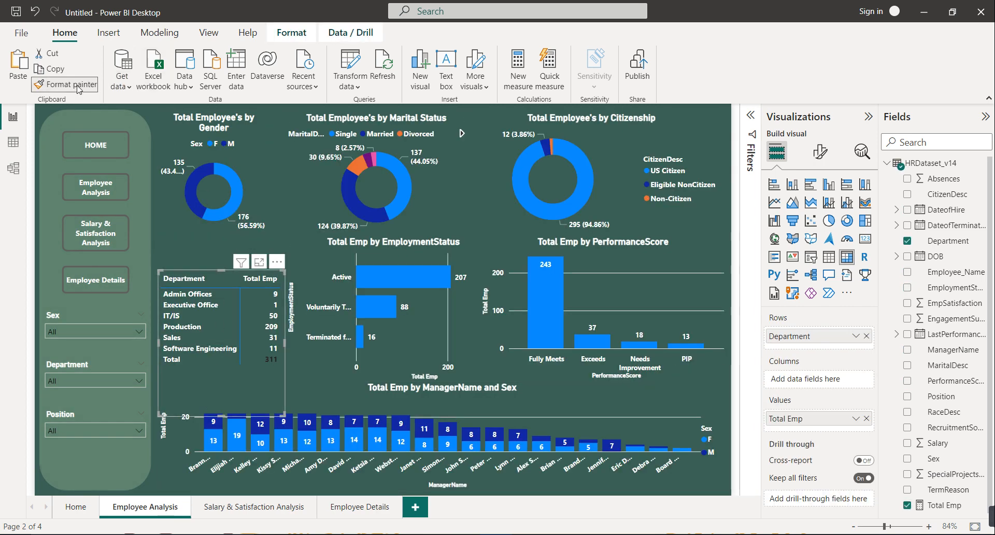
{"action": "left_click", "coordinate": [336, 506]}
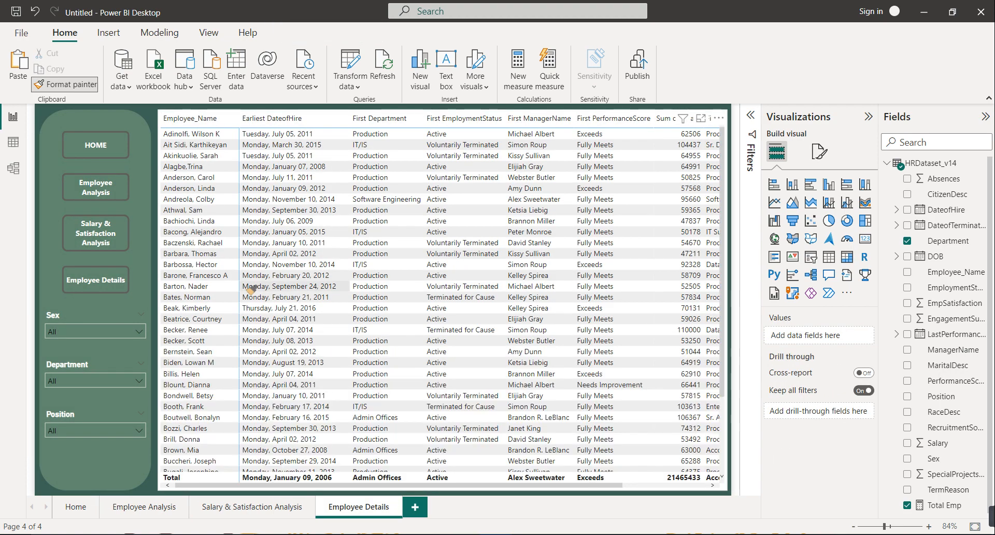
{"action": "left_click", "coordinate": [250, 287]}
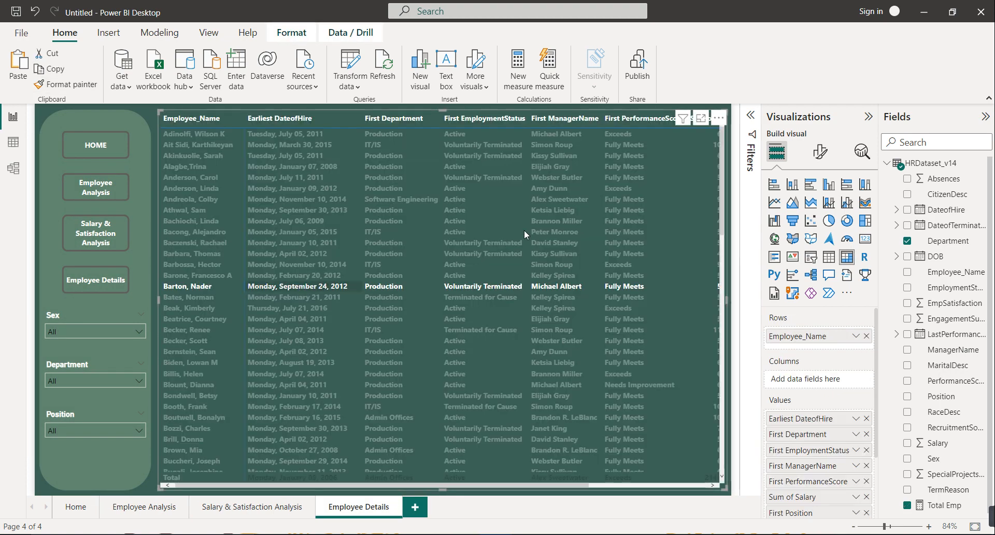
Sort the employee matrix by the First PerformanceScore column.
{"action": "left_click", "coordinate": [152, 114]}
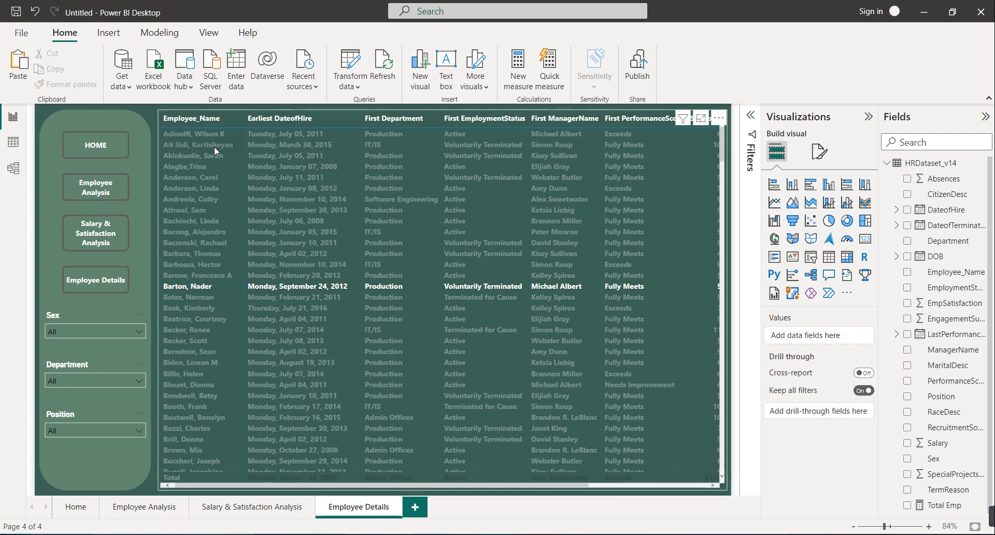
{"action": "left_click", "coordinate": [686, 165]}
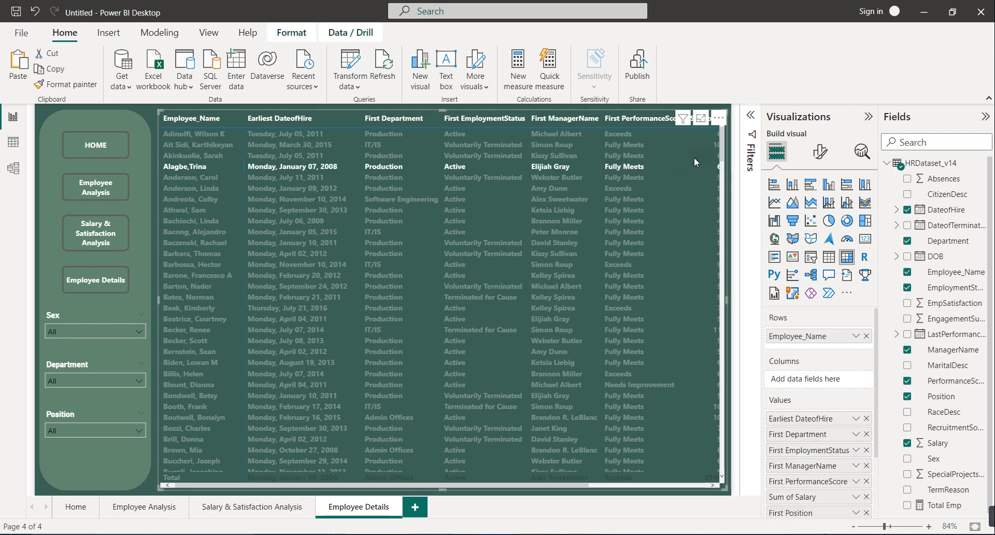
{"action": "left_click", "coordinate": [605, 119]}
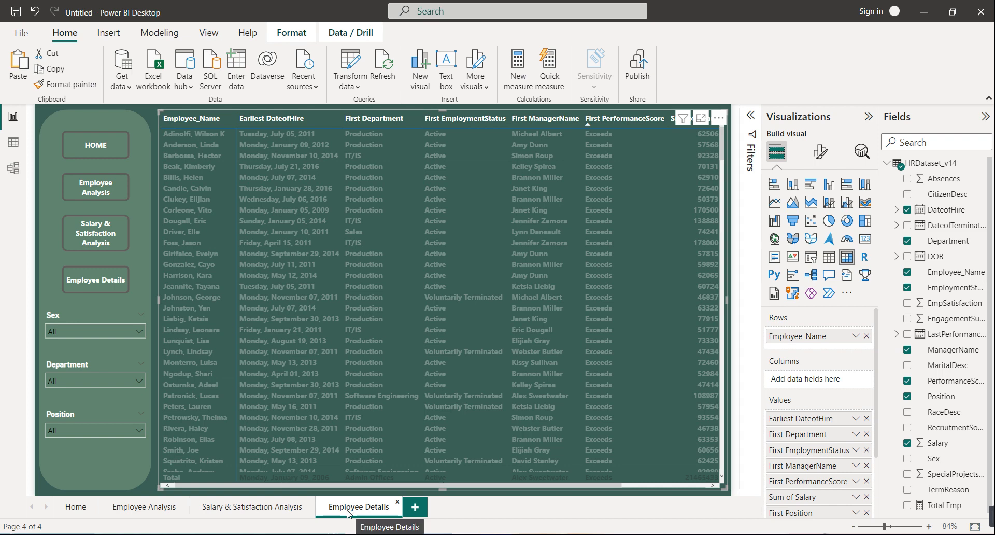
Review the Home, Employee Analysis and Salary & Satisfaction Analysis pages of the report.
{"action": "left_click", "coordinate": [76, 507]}
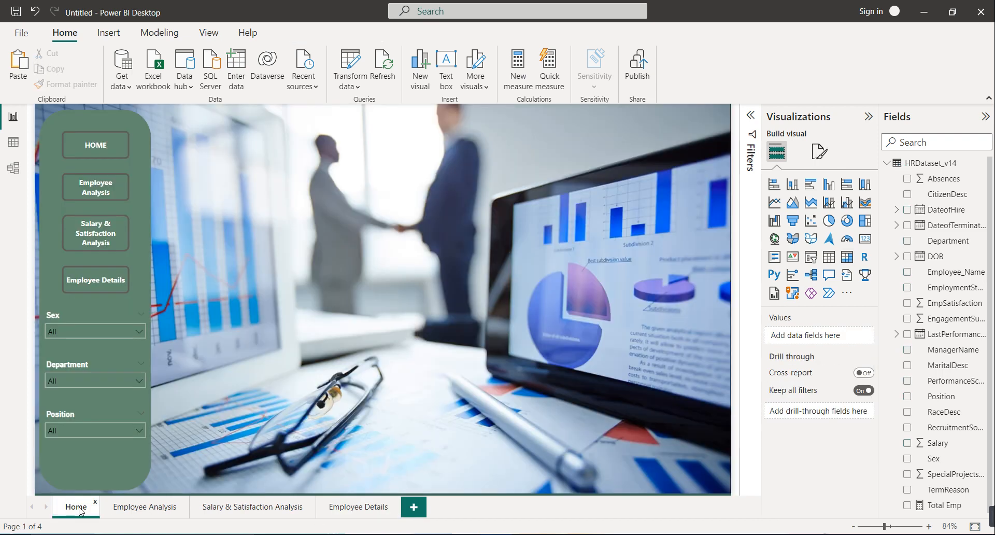
{"action": "left_click", "coordinate": [124, 507]}
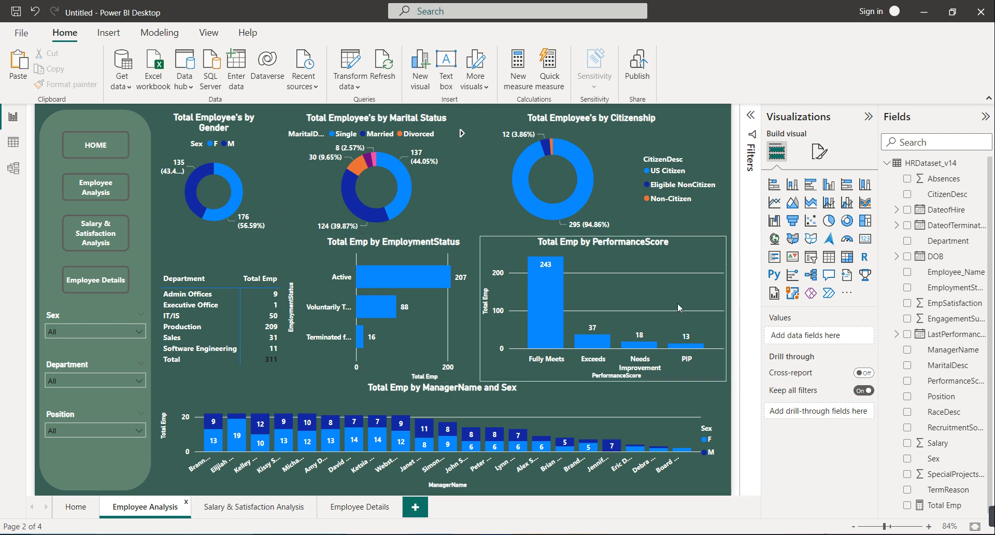
{"action": "left_click", "coordinate": [270, 516]}
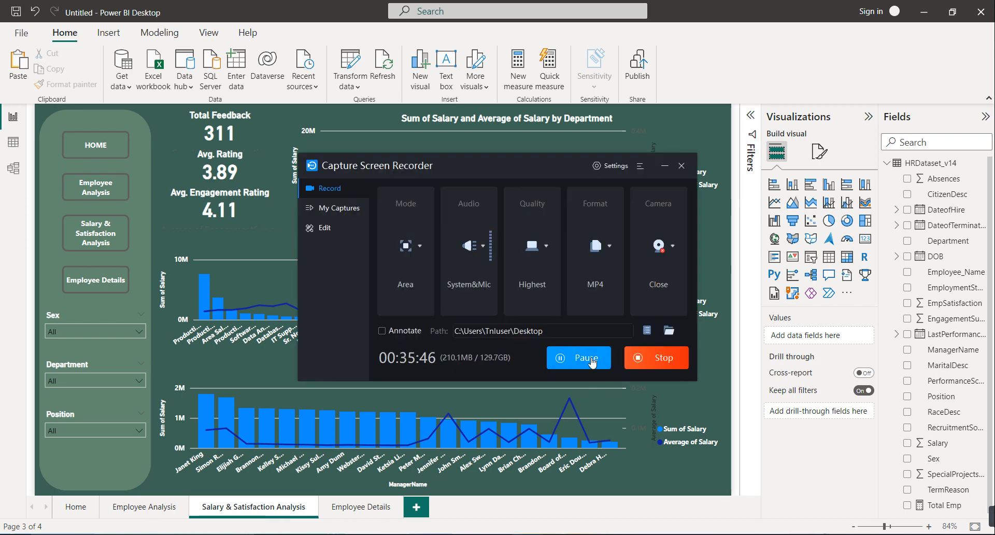
{"action": "left_click", "coordinate": [584, 357]}
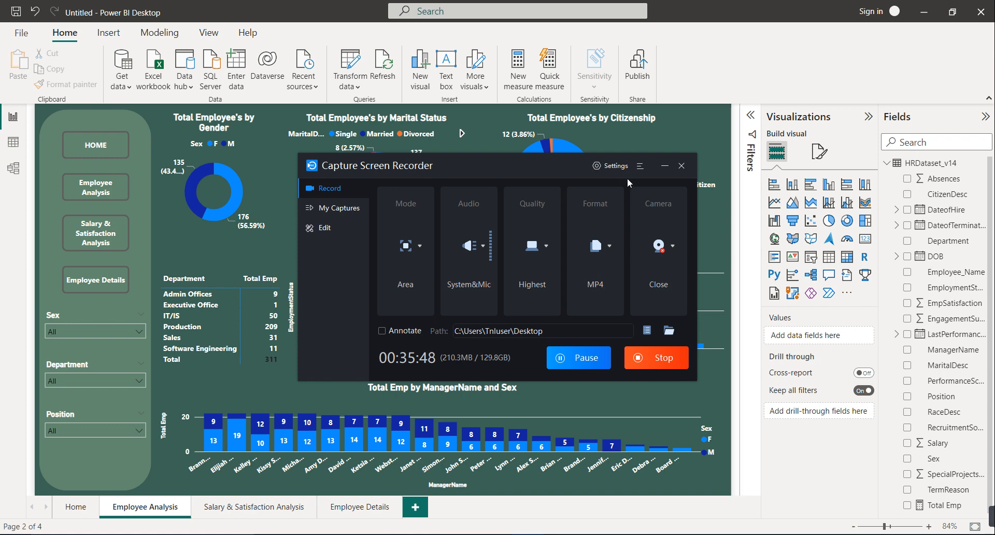
{"action": "left_click", "coordinate": [664, 166]}
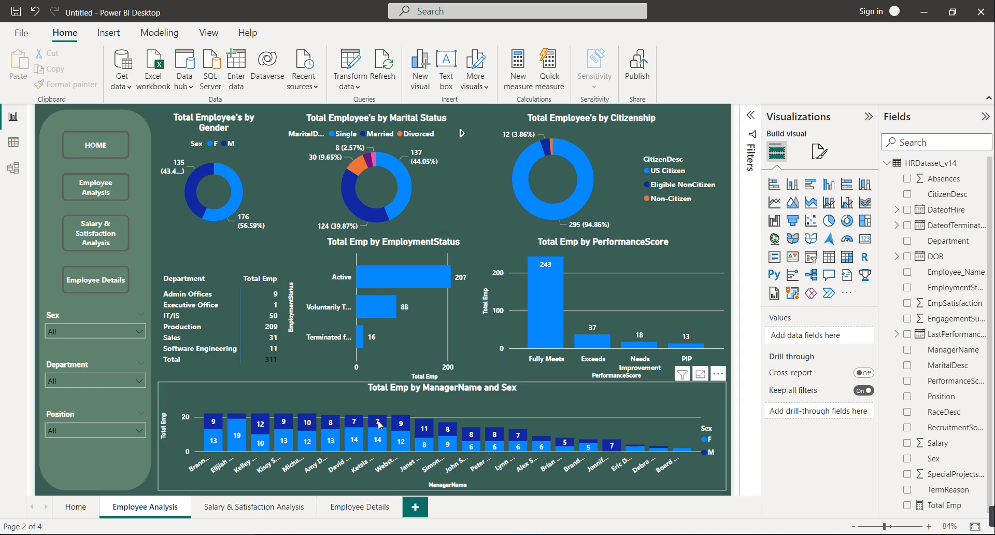
Add Sex as the legend of the EmploymentStatus and PerformanceScore charts on the Employee Analysis page.
{"action": "left_click", "coordinate": [415, 342]}
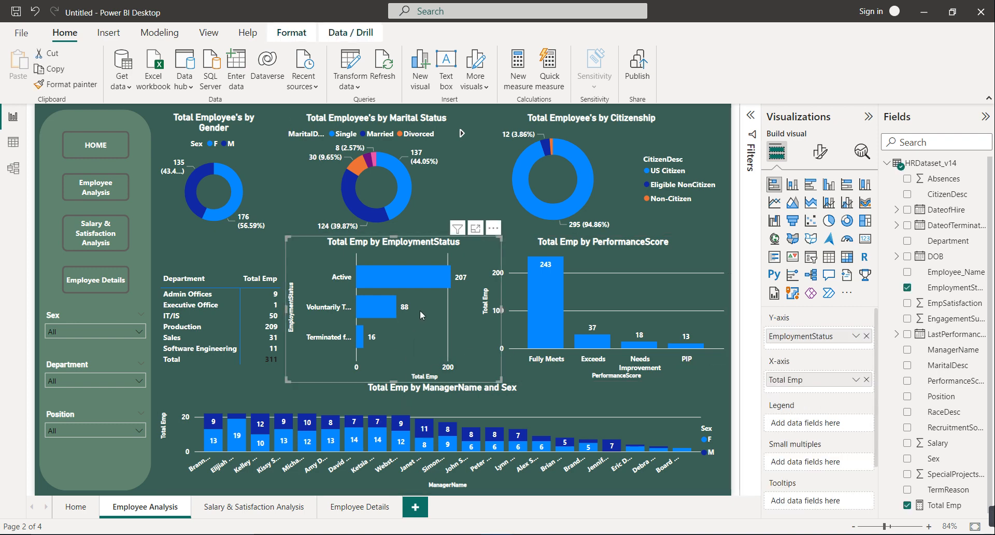
{"action": "left_click_drag", "start_coordinate": [936, 459], "coordinate": [816, 421]}
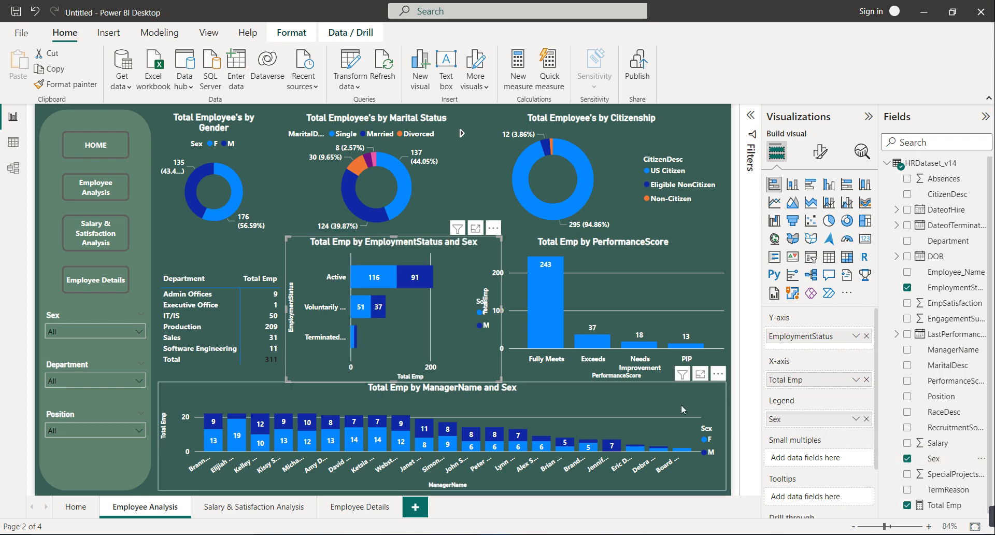
{"action": "left_click", "coordinate": [685, 324]}
{"action": "left_click_drag", "start_coordinate": [935, 458], "coordinate": [846, 427]}
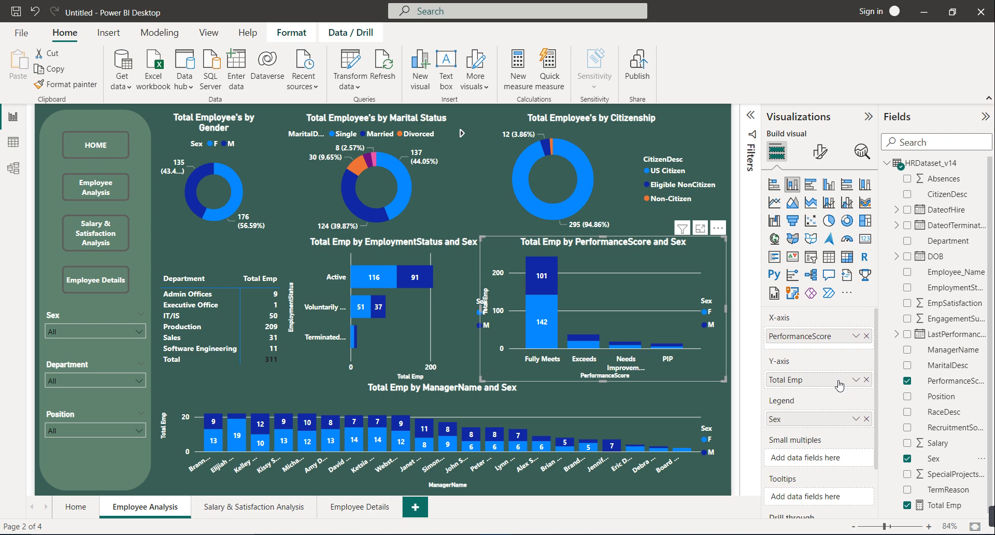
Set the F bar colour of the EmploymentStatus chart to #7D8F69, copied from the Color Hunt palette in the browser.
{"action": "left_click", "coordinate": [418, 319]}
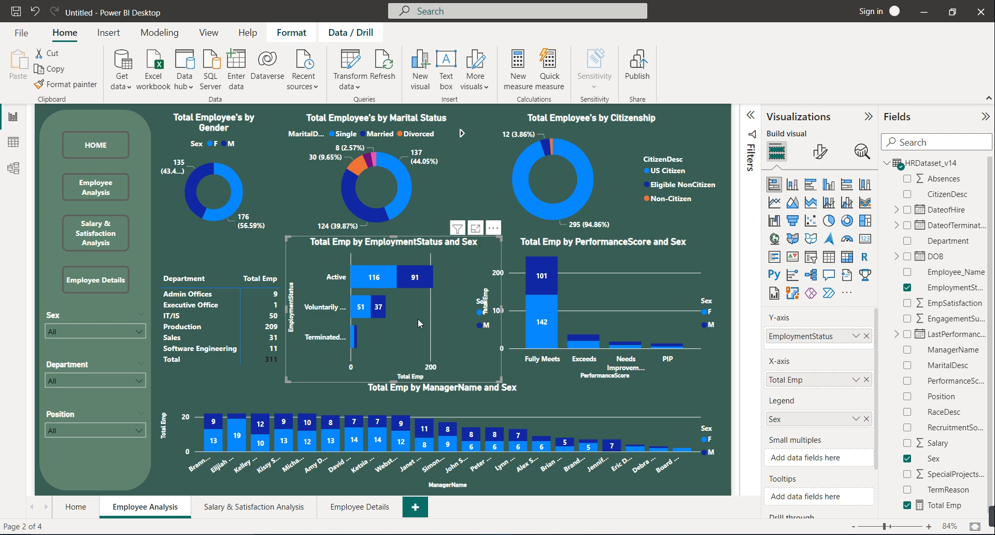
{"action": "left_click", "coordinate": [820, 152]}
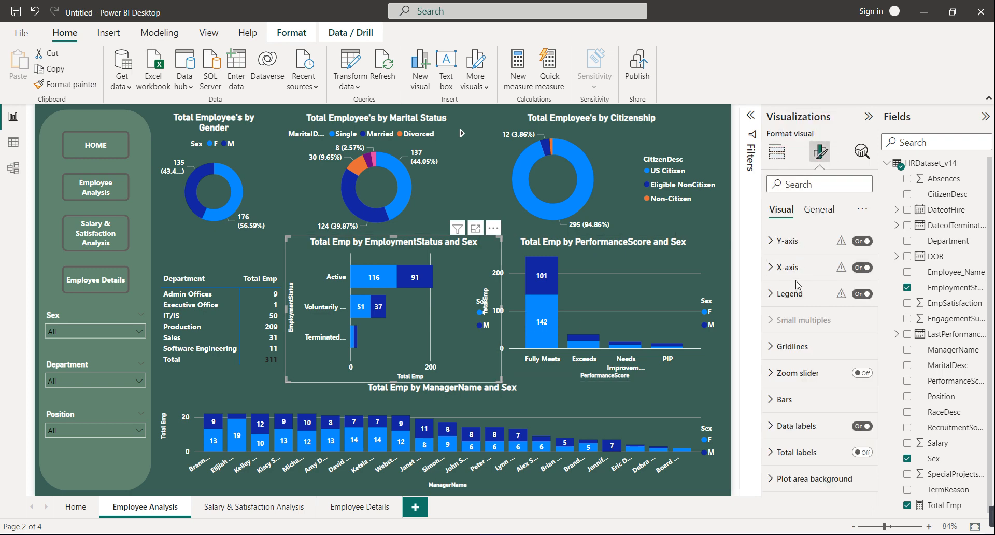
{"action": "left_click", "coordinate": [796, 404]}
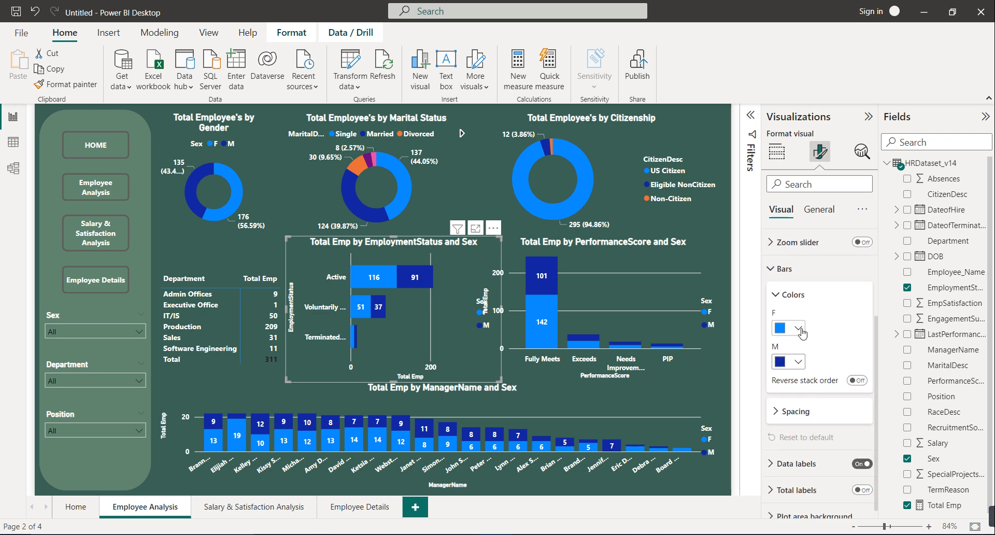
{"action": "left_click", "coordinate": [798, 329]}
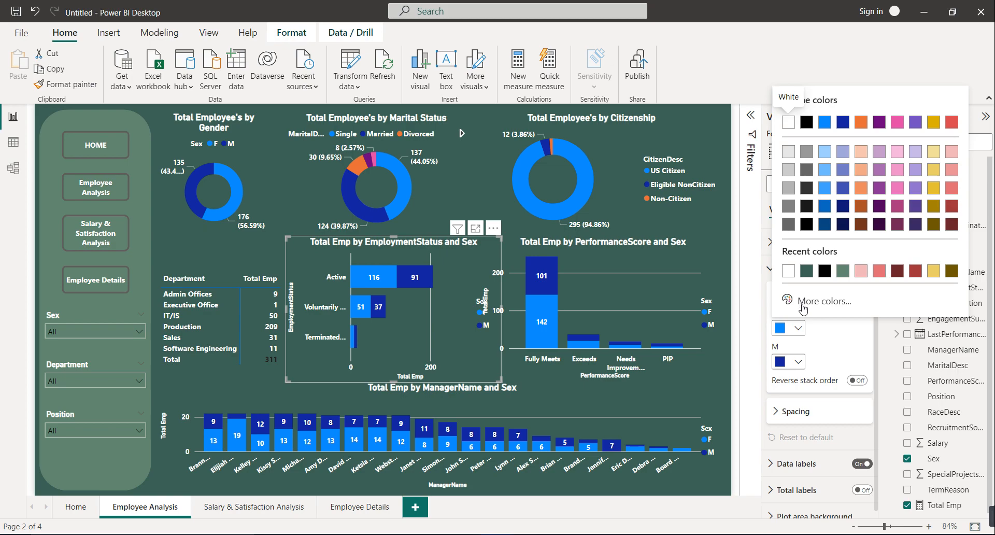
{"action": "key", "text": "alt+Tab"}
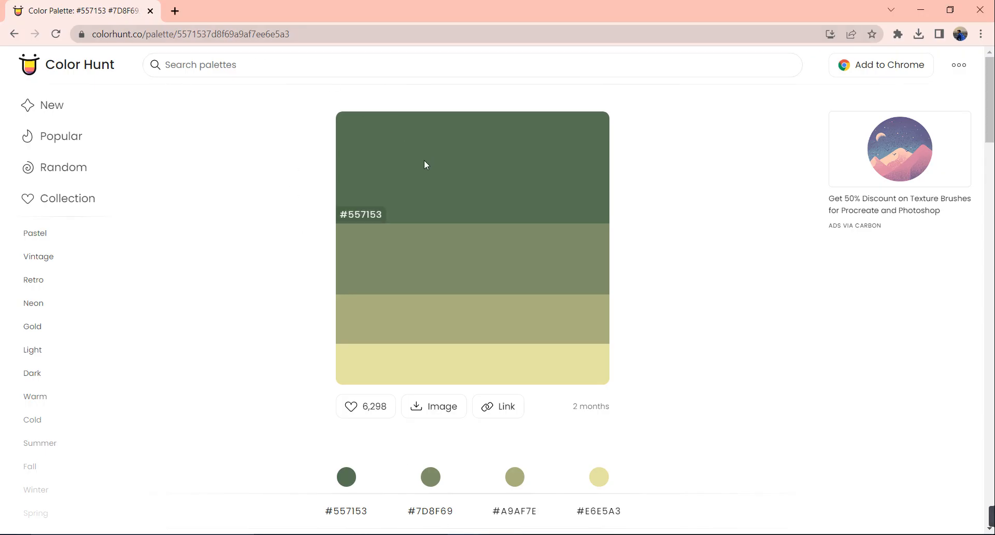
{"action": "left_click", "coordinate": [375, 285]}
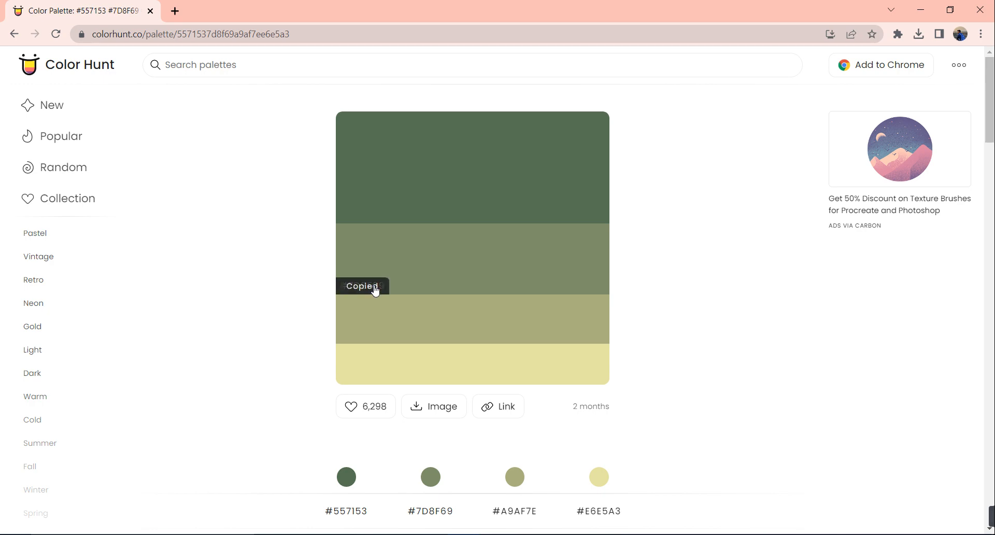
{"action": "key", "text": "alt+Tab"}
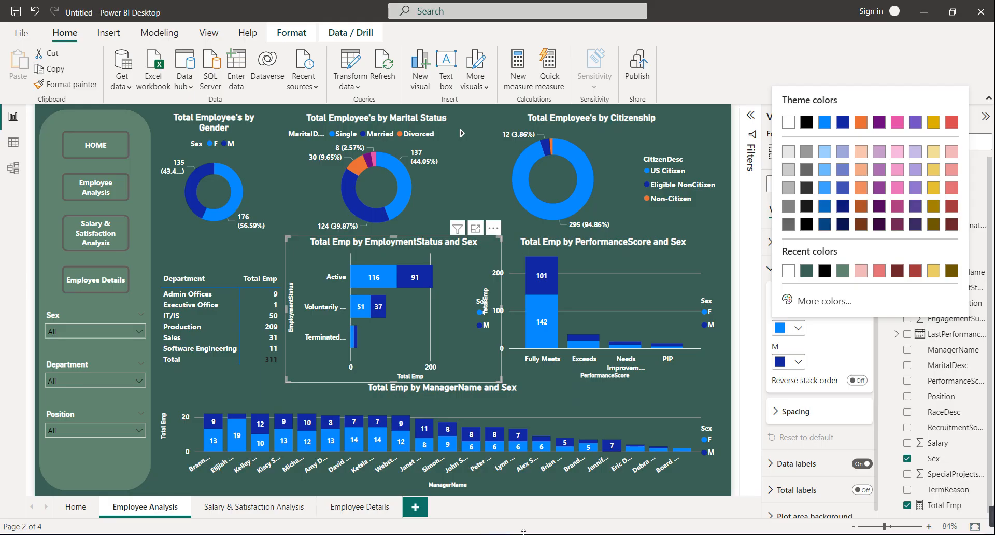
{"action": "left_click", "coordinate": [815, 303]}
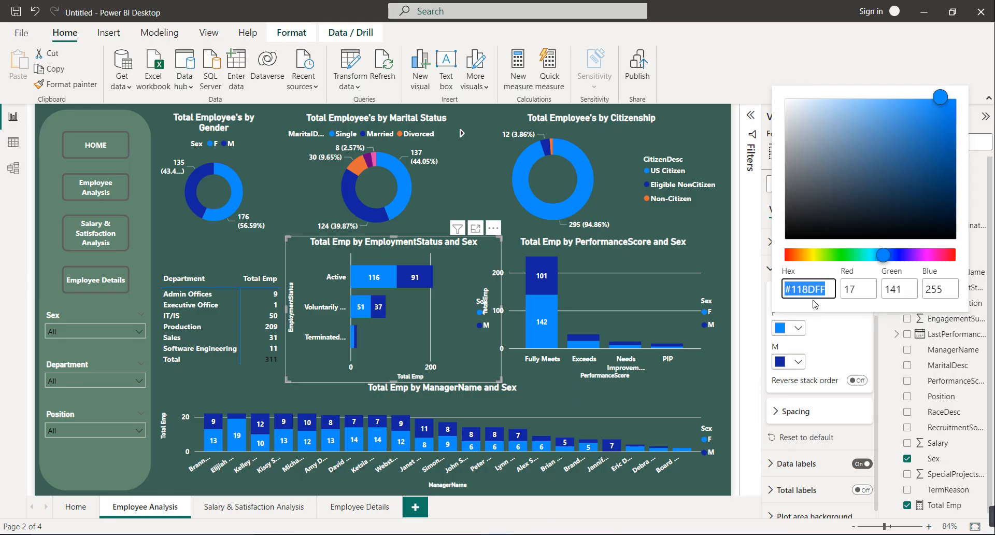
{"action": "key", "text": "ctrl+v"}
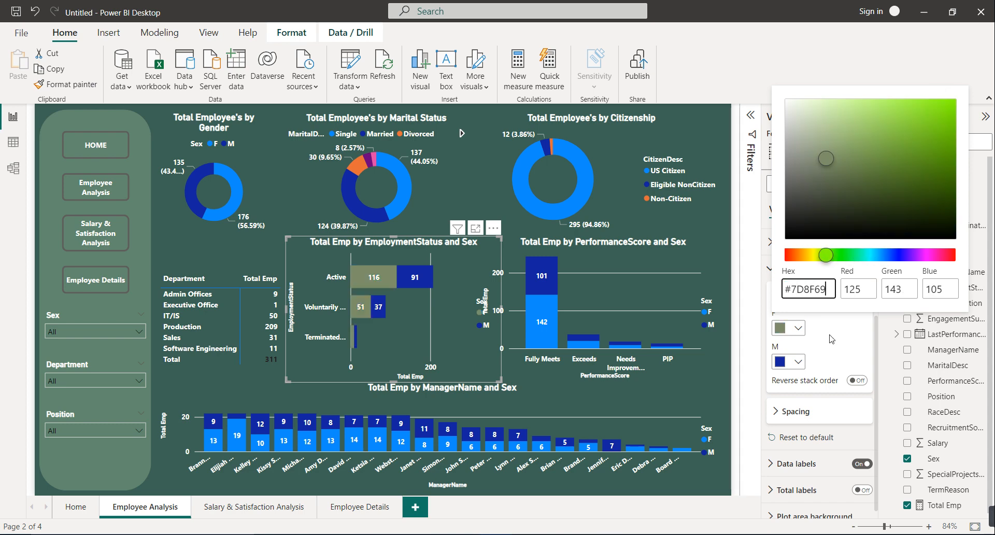
{"action": "left_click", "coordinate": [832, 339]}
Set the EmploymentStatus chart's M bar colour to #A9AF7E from the Color Hunt palette and narrow the chart slightly to clear its neighbour.
{"action": "left_click", "coordinate": [798, 362]}
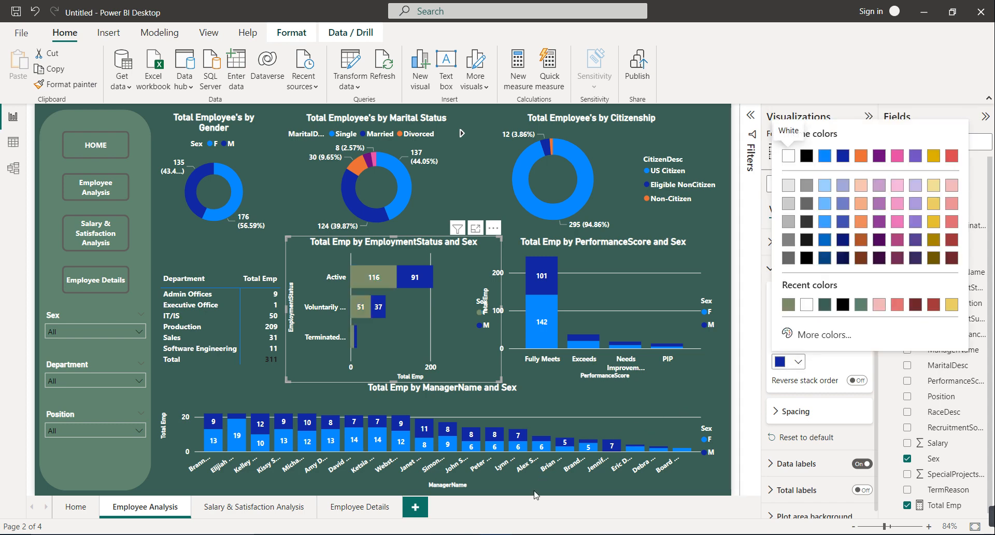
{"action": "key", "text": "alt+Tab"}
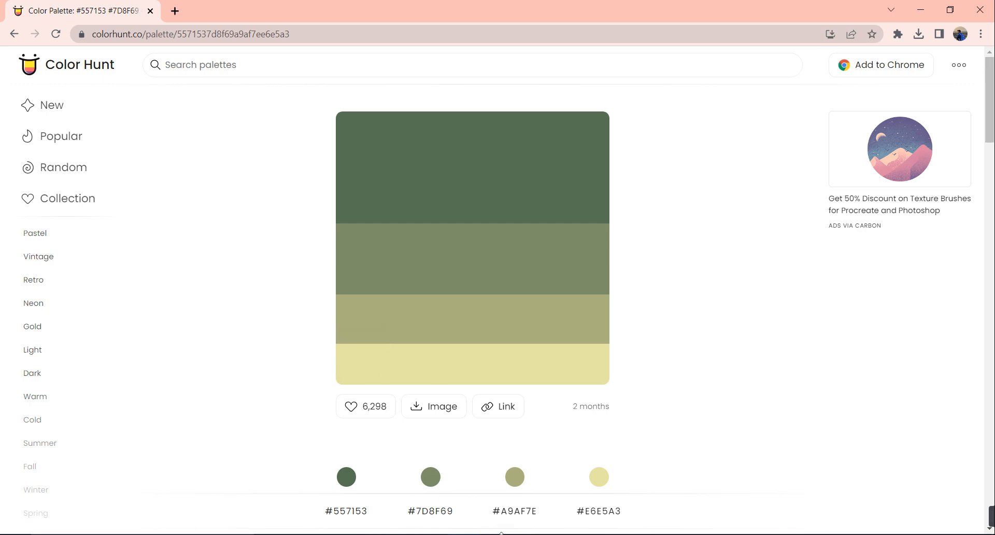
{"action": "key", "text": "alt+Tab"}
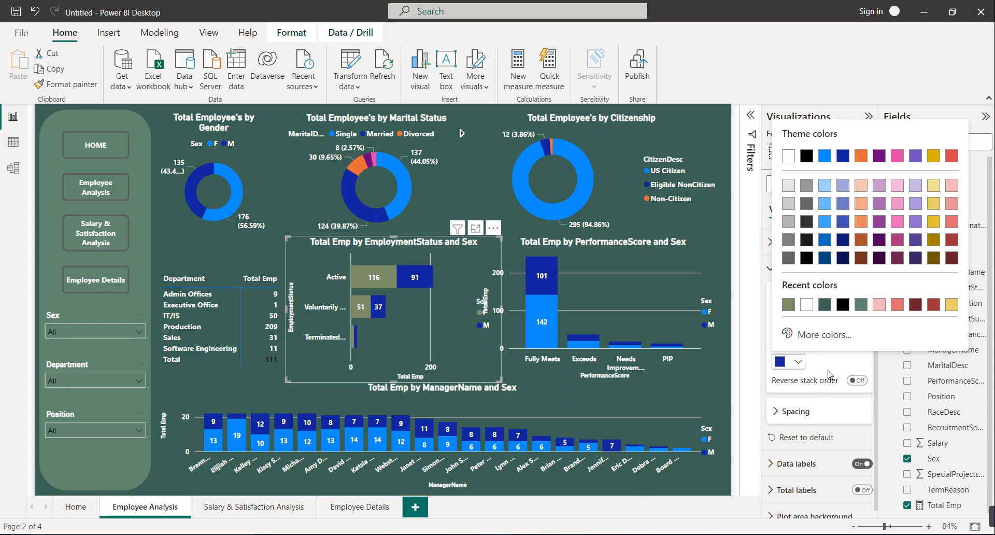
{"action": "left_click", "coordinate": [821, 336]}
{"action": "key", "text": "ctrl+v"}
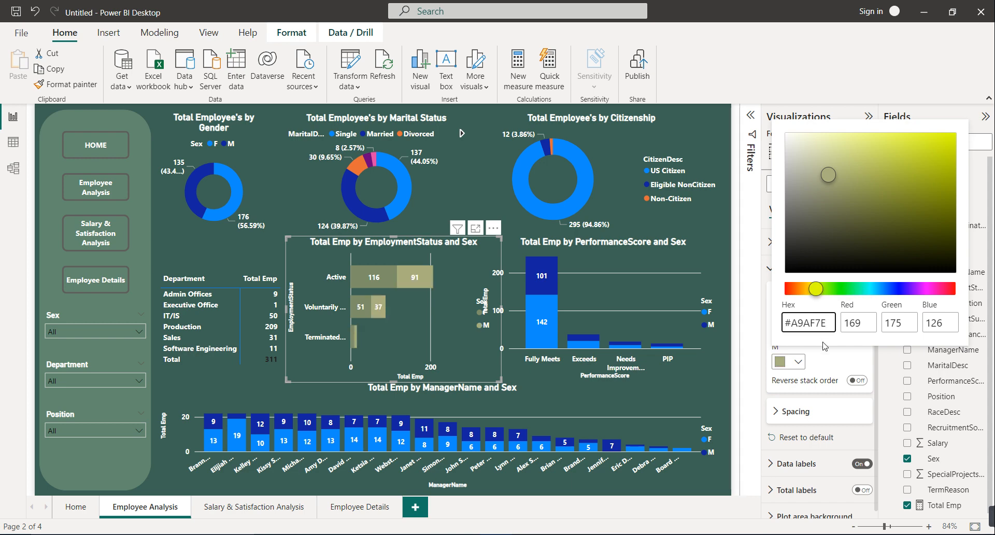
{"action": "left_click", "coordinate": [830, 359]}
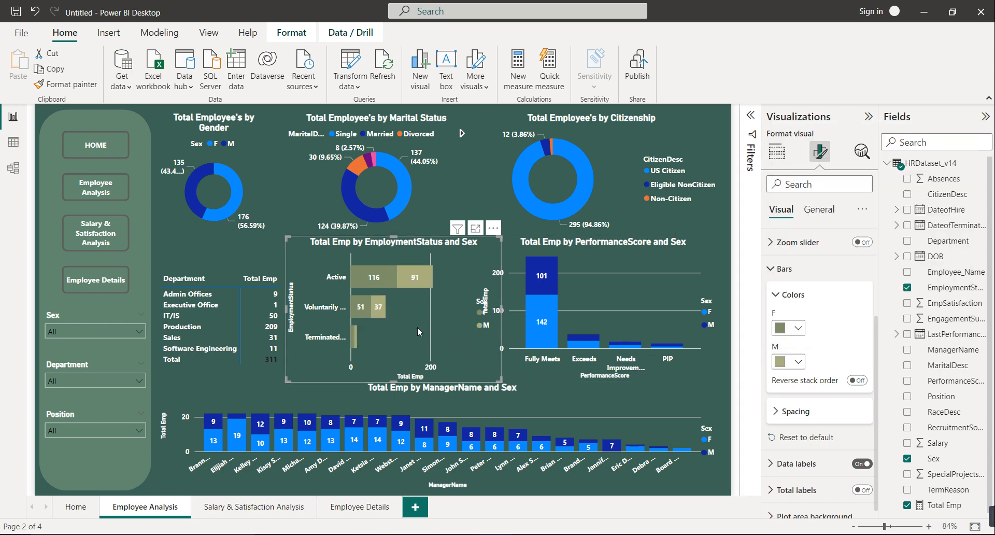
{"action": "left_click_drag", "start_coordinate": [501, 310], "coordinate": [491, 311]}
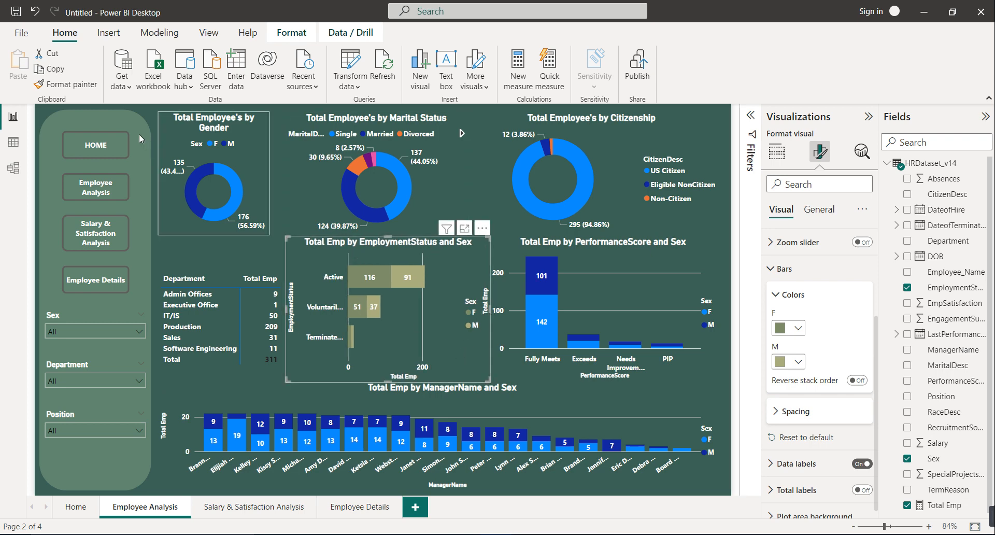
Copy the EmploymentStatus chart's green bar formatting onto the PerformanceScore chart and the ManagerName and Sex chart.
{"action": "left_click", "coordinate": [67, 84]}
{"action": "left_click", "coordinate": [578, 272]}
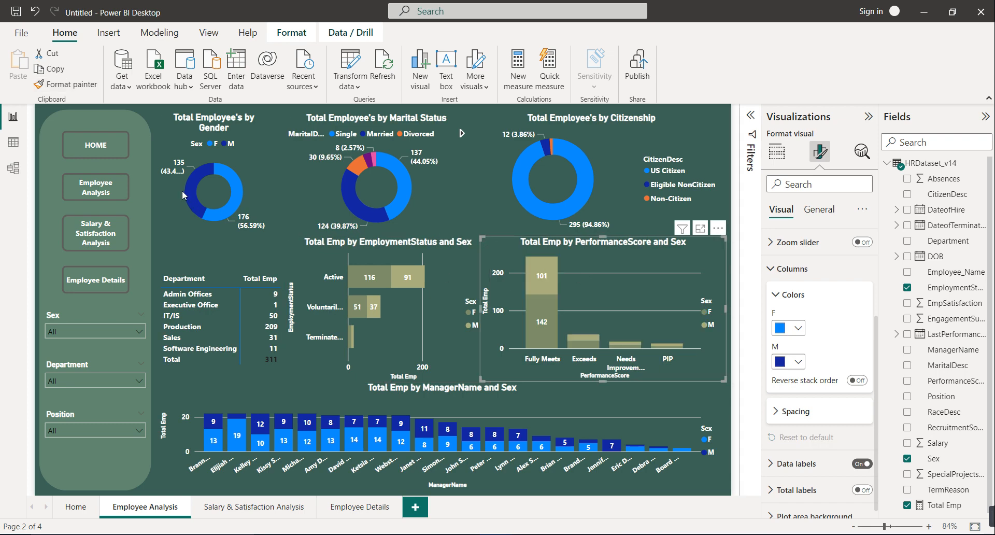
{"action": "left_click", "coordinate": [67, 83]}
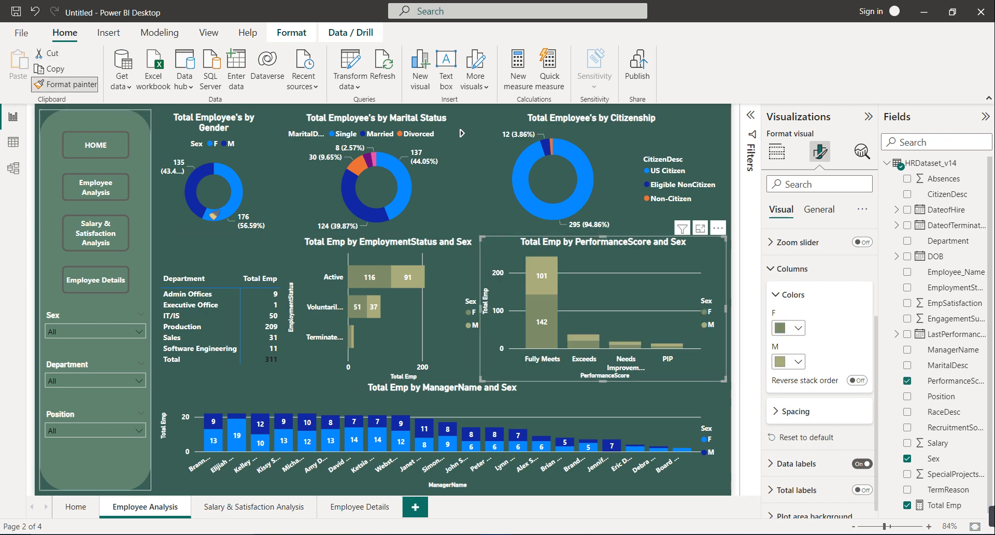
{"action": "left_click", "coordinate": [492, 394]}
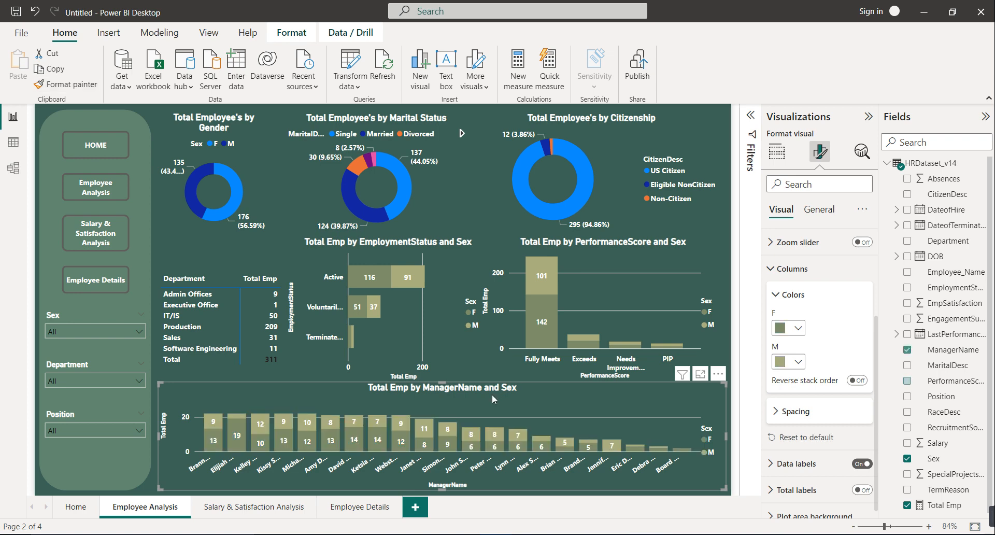
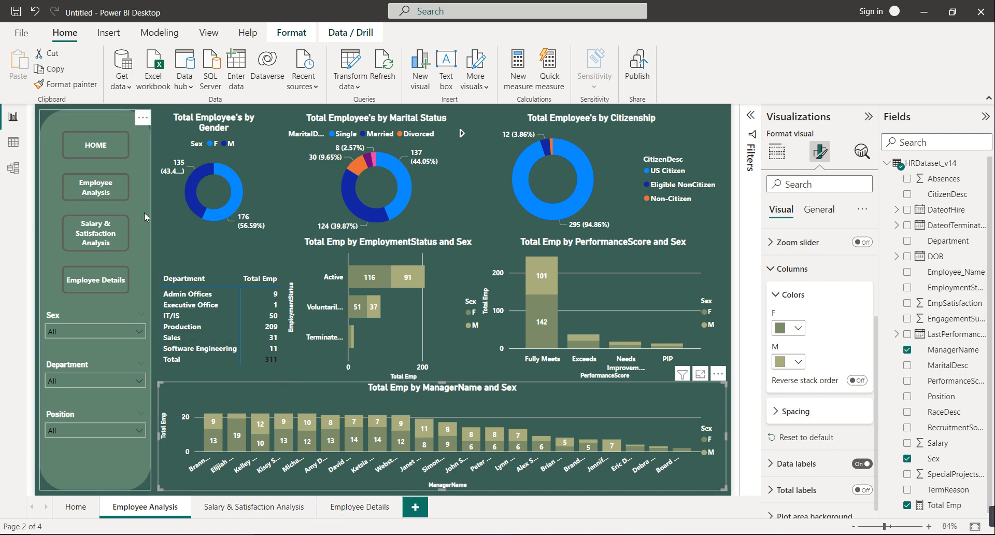
On the Salary & Satisfaction Analysis page, set the column colour of the salary by Department chart to #7D8F69.
{"action": "left_click", "coordinate": [270, 507]}
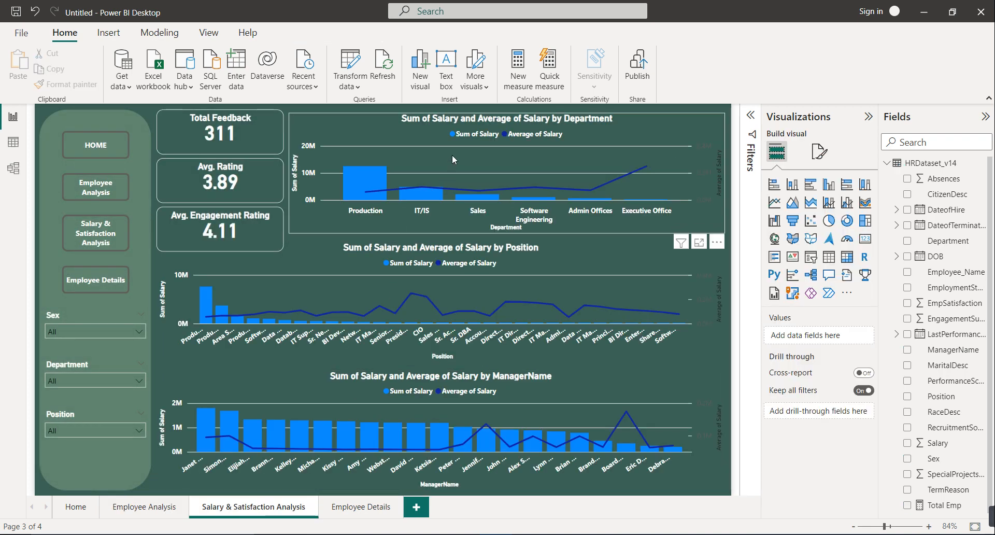
{"action": "left_click", "coordinate": [452, 154]}
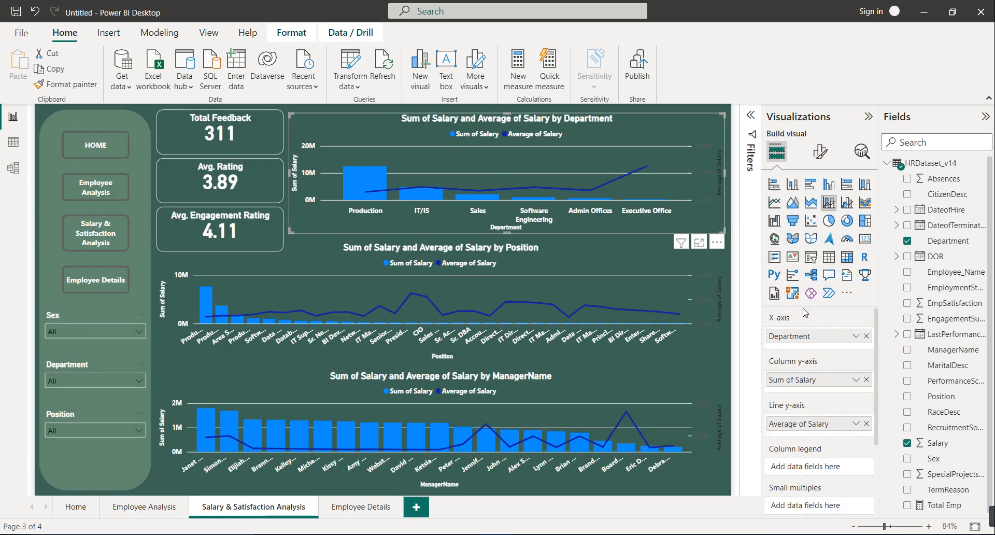
{"action": "left_click", "coordinate": [821, 153]}
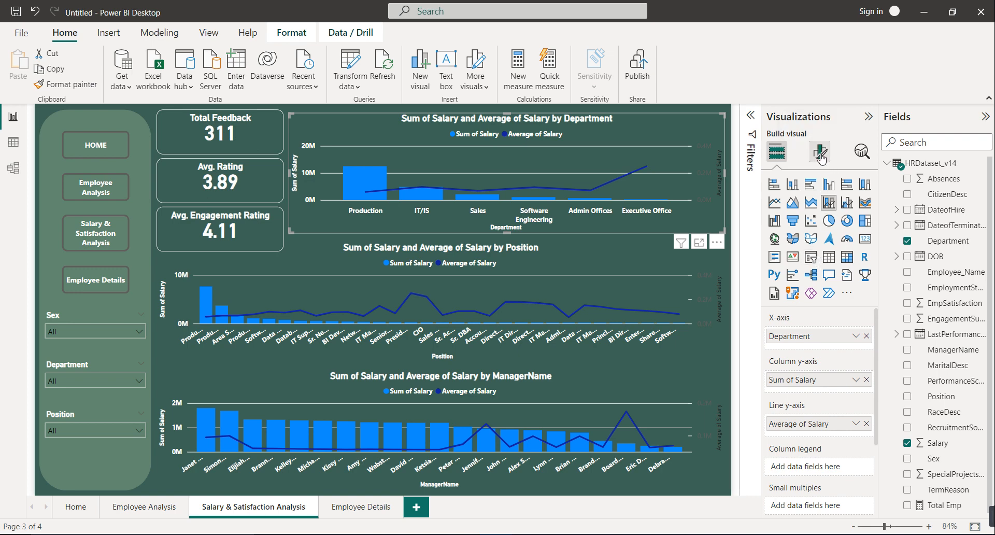
{"action": "left_click", "coordinate": [788, 452]}
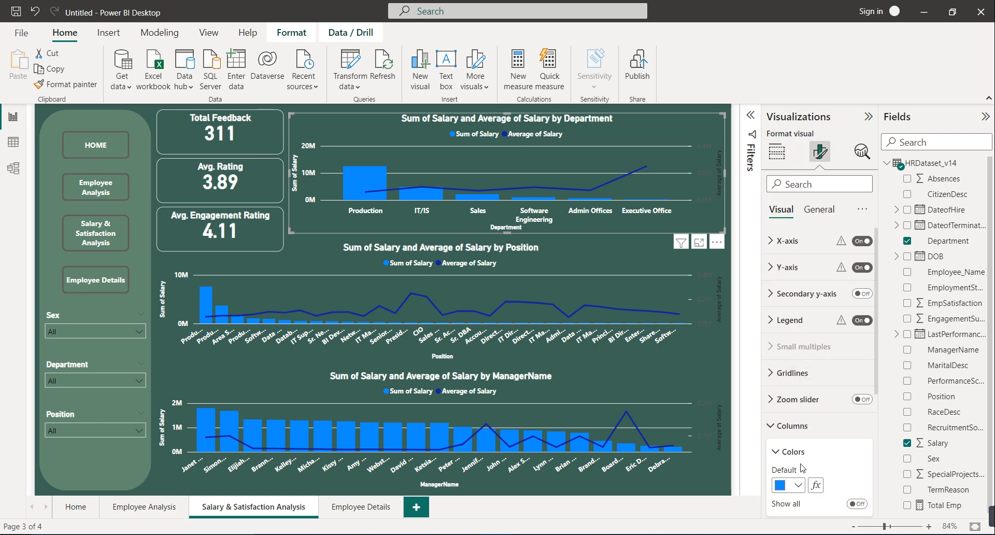
{"action": "left_click", "coordinate": [798, 485]}
{"action": "left_click", "coordinate": [807, 428]}
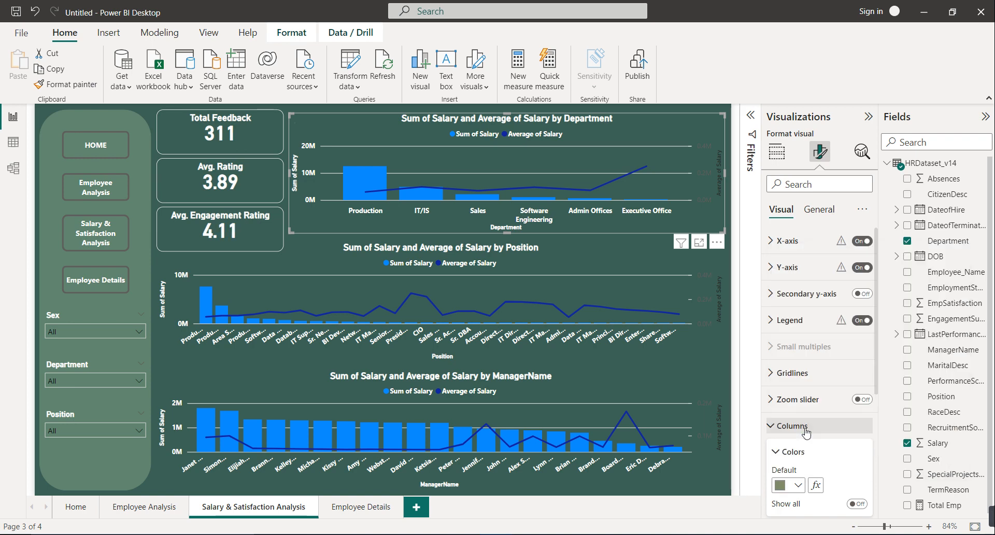
Set the column colour of the salary by Position chart to the recent green #7D8F69.
{"action": "left_click", "coordinate": [655, 289]}
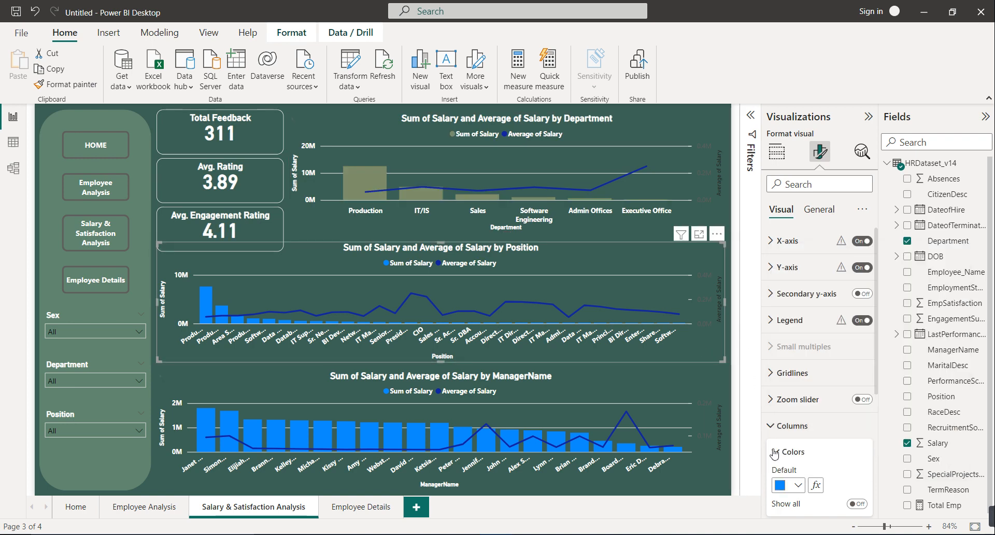
{"action": "left_click", "coordinate": [799, 485]}
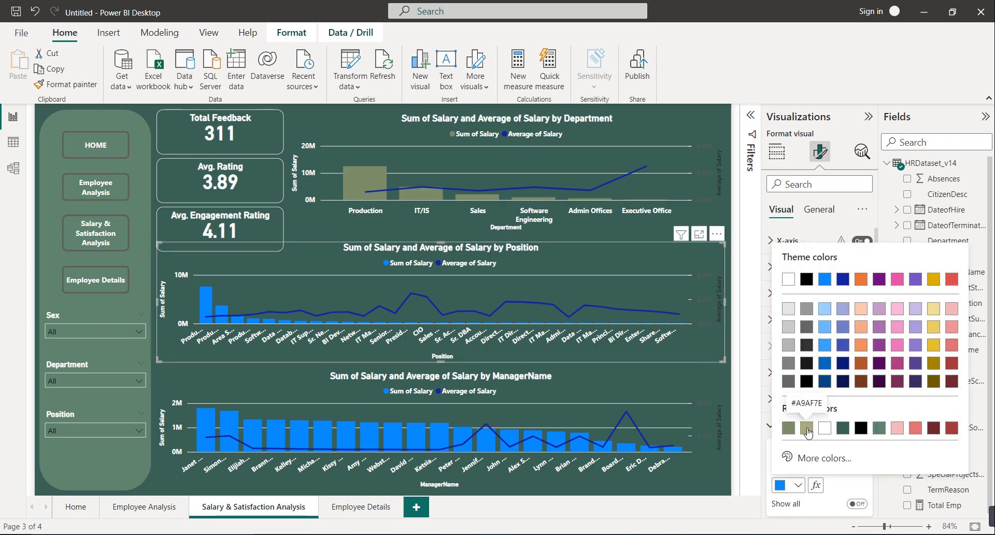
{"action": "left_click", "coordinate": [806, 427]}
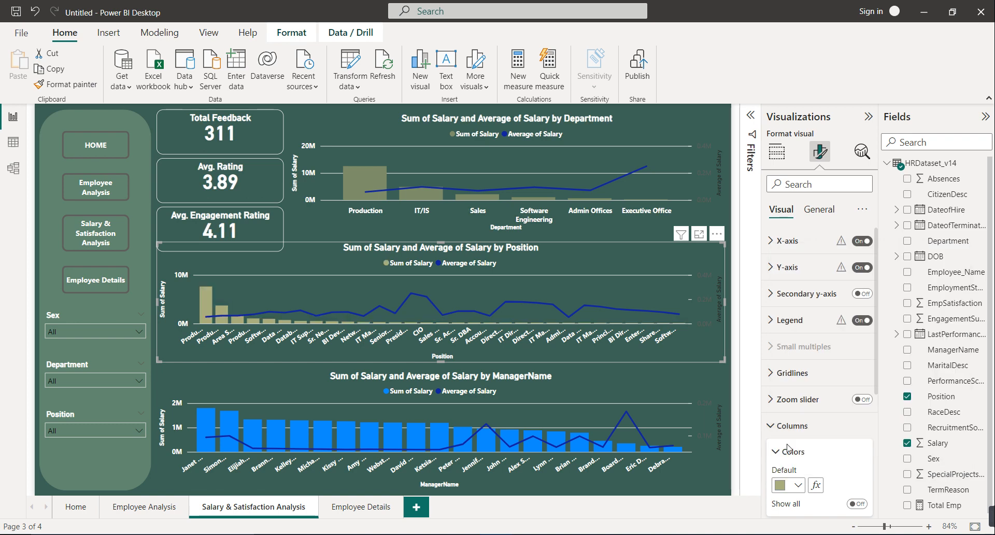
{"action": "left_click", "coordinate": [799, 484]}
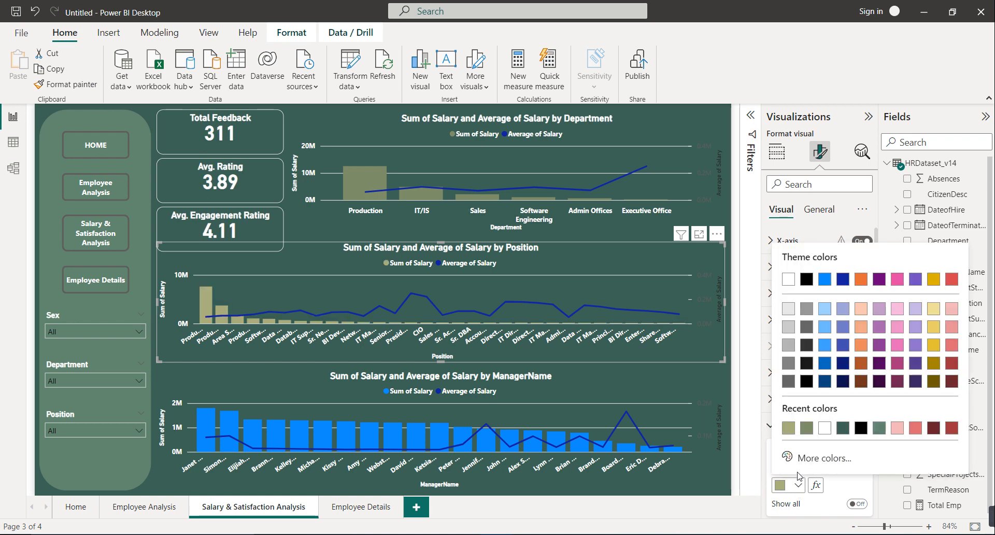
{"action": "left_click", "coordinate": [806, 431]}
Recolour the columns of the salary by ManagerName chart with the recent green #7D8F69.
{"action": "left_click", "coordinate": [679, 417]}
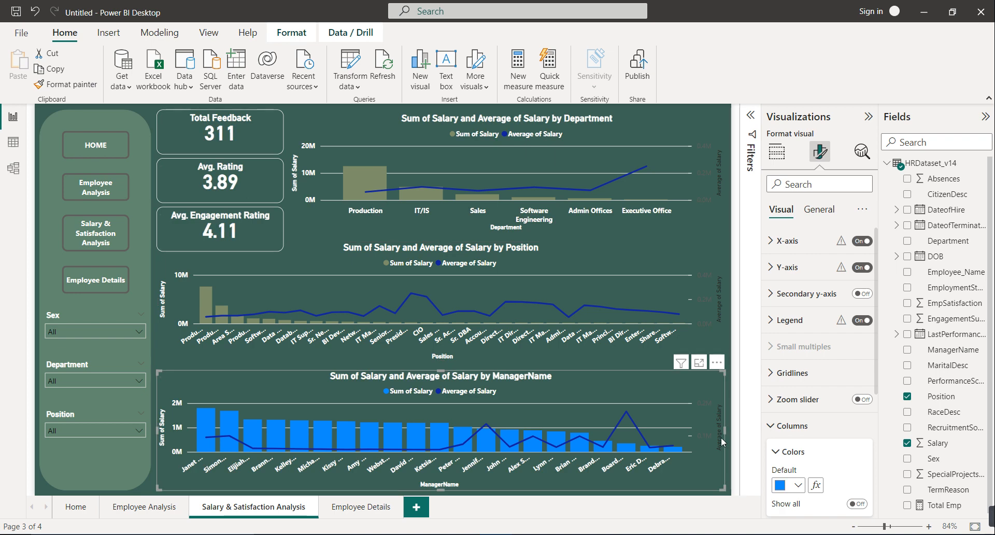
{"action": "left_click", "coordinate": [799, 485]}
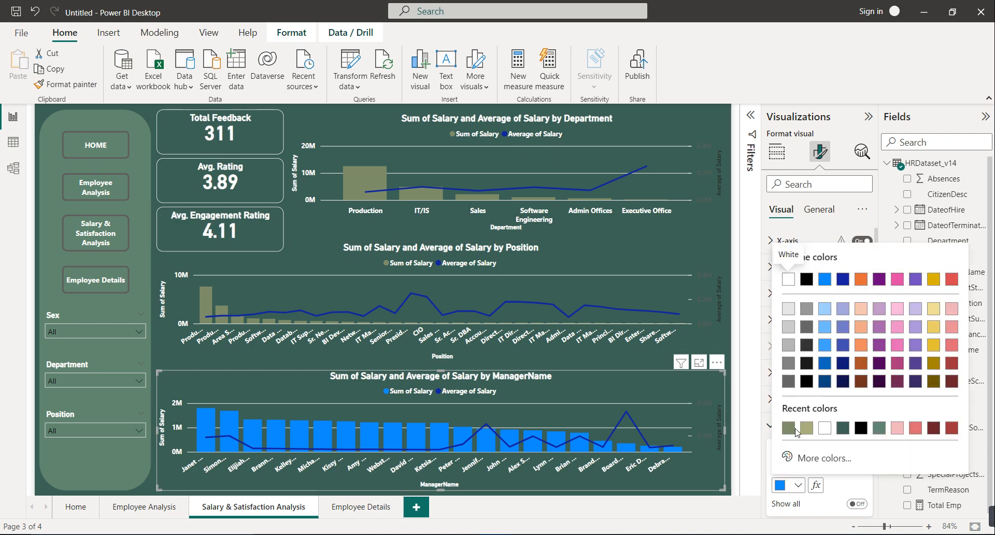
{"action": "left_click", "coordinate": [789, 432]}
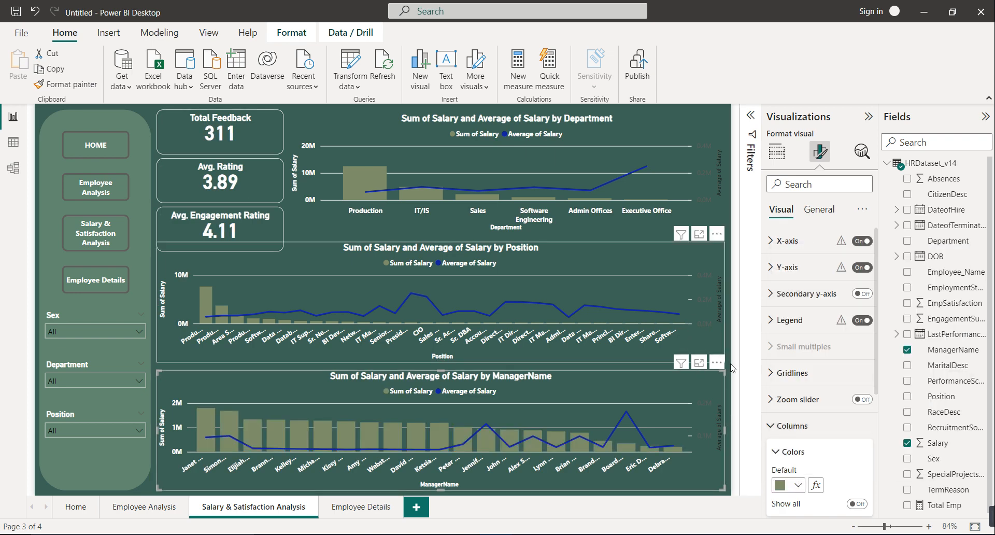
Set the Average of Salary line colour in the ManagerName chart to a light golden-yellow theme shade.
{"action": "left_click", "coordinate": [790, 451]}
{"action": "left_click", "coordinate": [791, 426]}
{"action": "scroll", "coordinate": [812, 437], "scroll_direction": "down", "scroll_amount": 1}
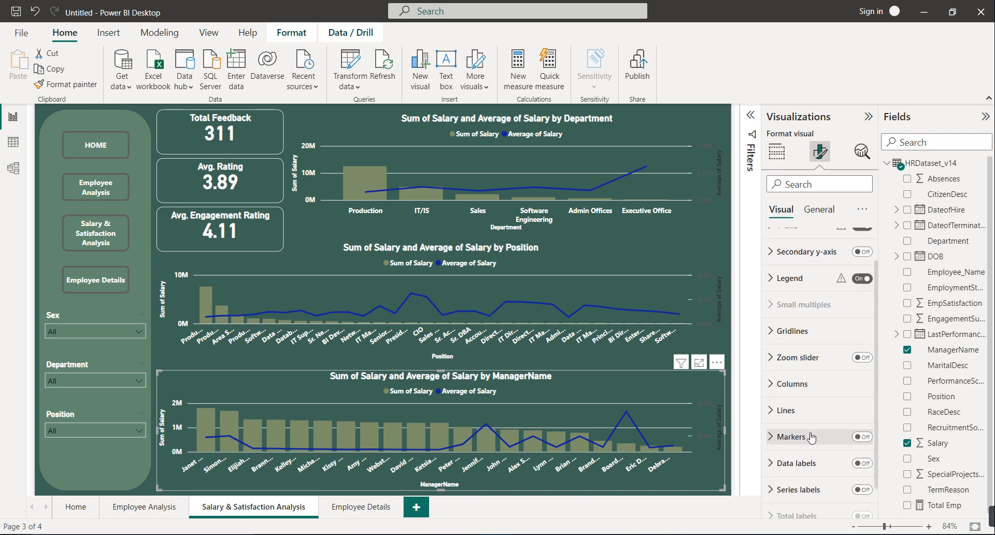
{"action": "left_click", "coordinate": [793, 413]}
{"action": "scroll", "coordinate": [803, 417], "scroll_direction": "down", "scroll_amount": 2}
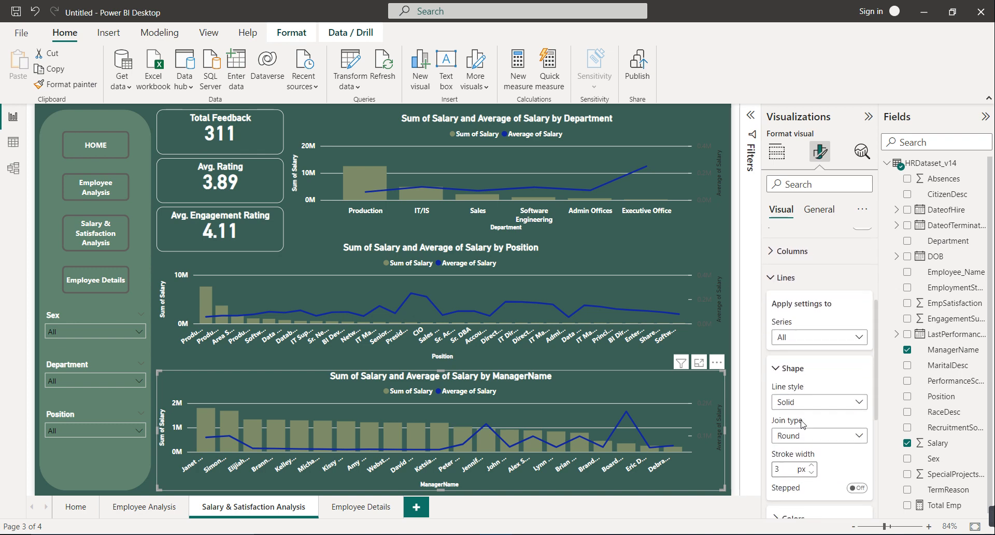
{"action": "scroll", "coordinate": [802, 424], "scroll_direction": "down", "scroll_amount": 3}
{"action": "left_click", "coordinate": [796, 397]}
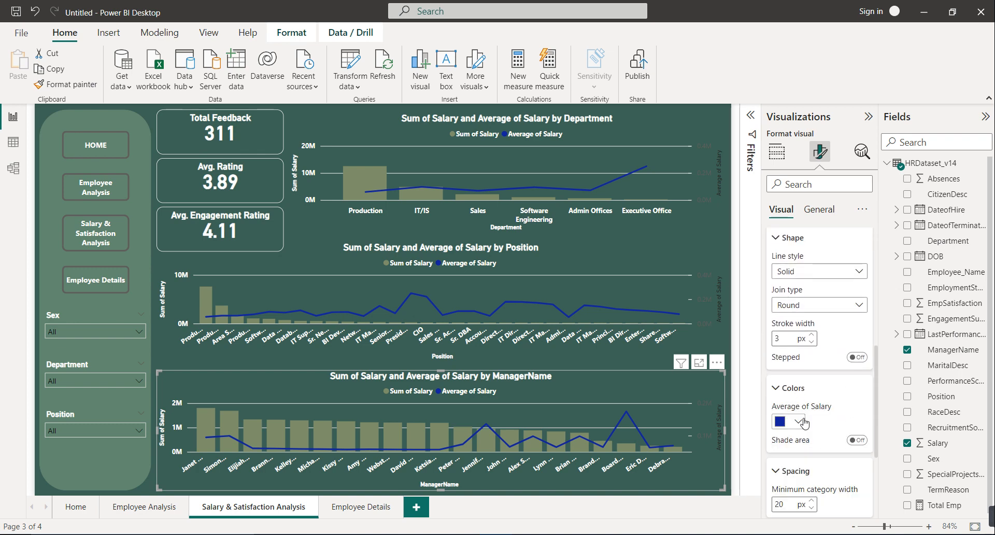
{"action": "left_click", "coordinate": [802, 422]}
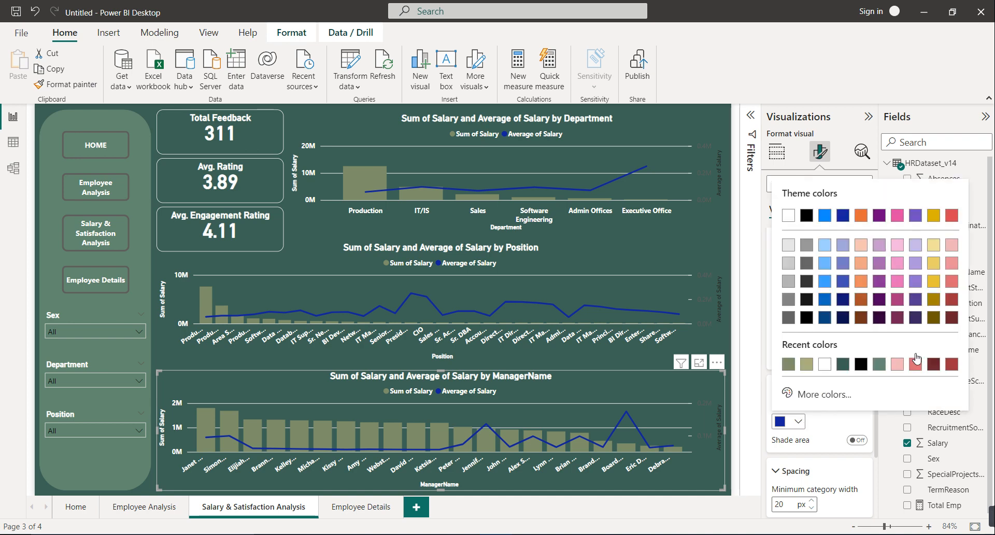
{"action": "left_click", "coordinate": [934, 303]}
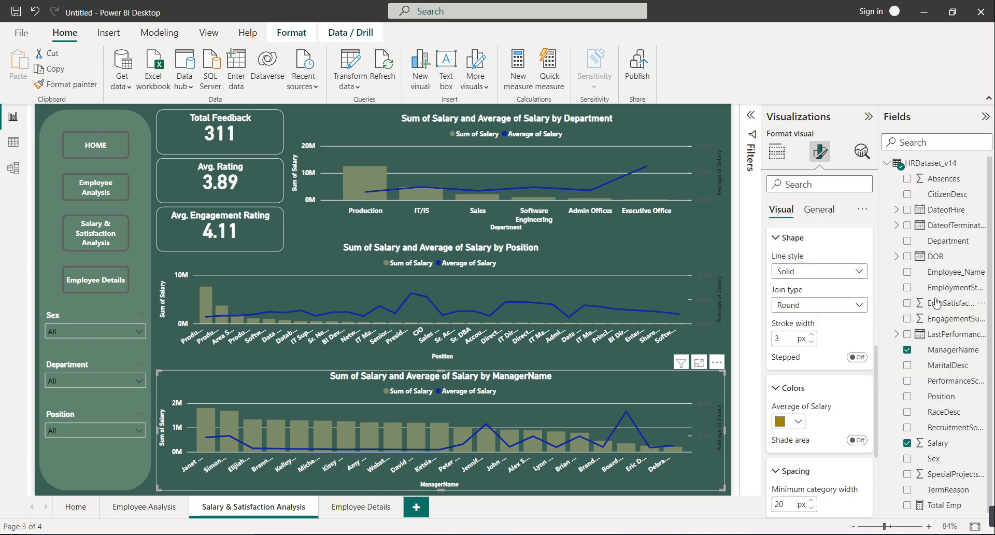
{"action": "left_click", "coordinate": [798, 423]}
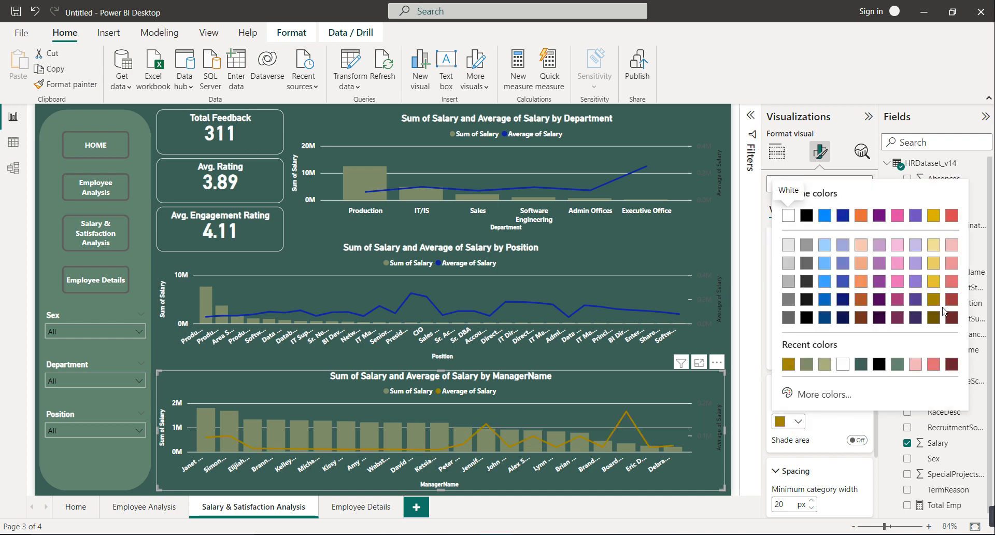
{"action": "left_click", "coordinate": [933, 281]}
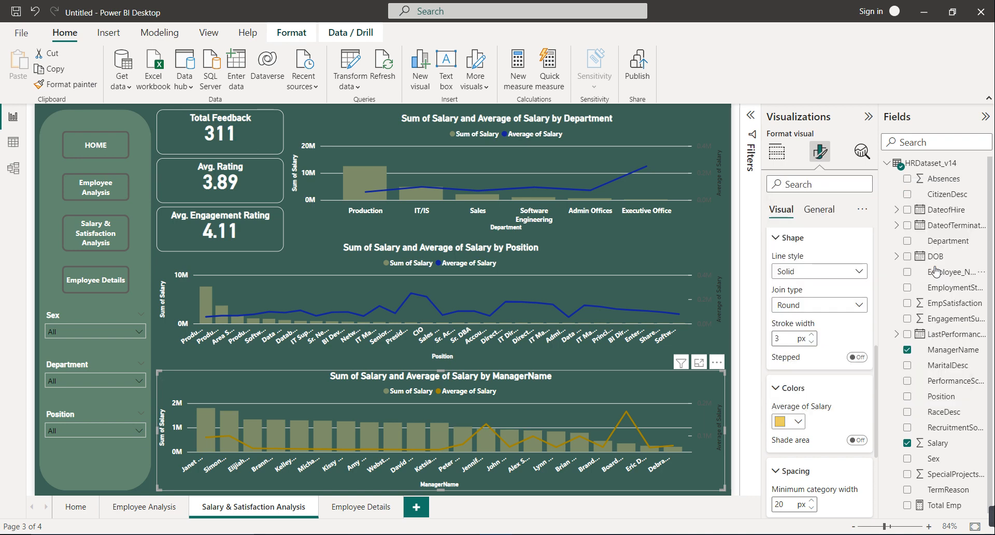
Set the Position chart's Average of Salary line to the same light golden yellow and copy its formatting onto the Department chart.
{"action": "left_click", "coordinate": [518, 315]}
{"action": "left_click", "coordinate": [801, 424]}
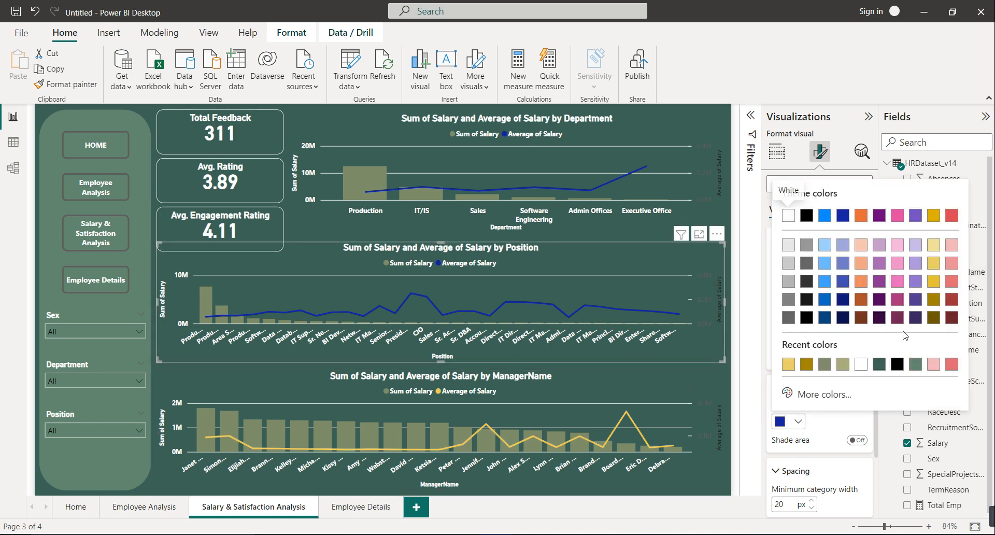
{"action": "left_click", "coordinate": [934, 278]}
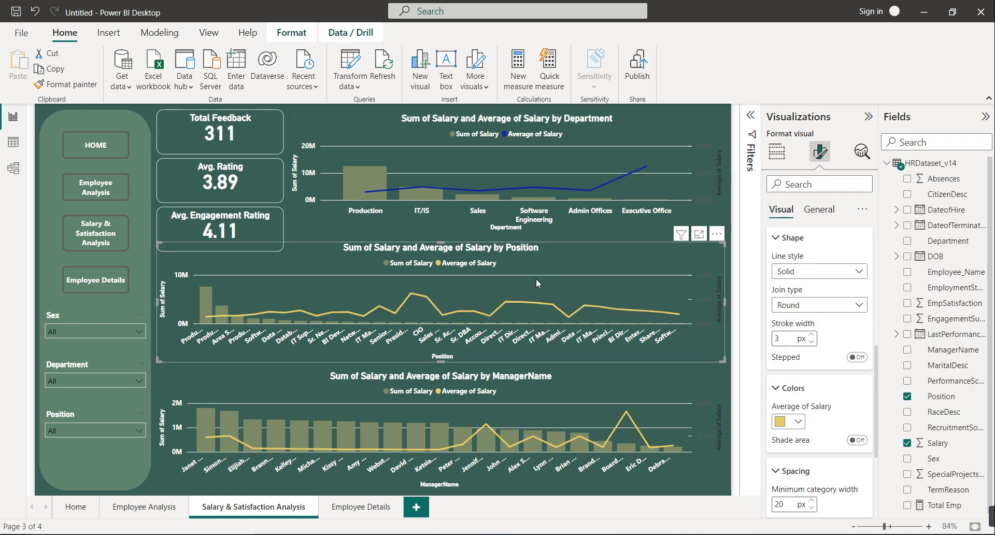
{"action": "left_click", "coordinate": [89, 85]}
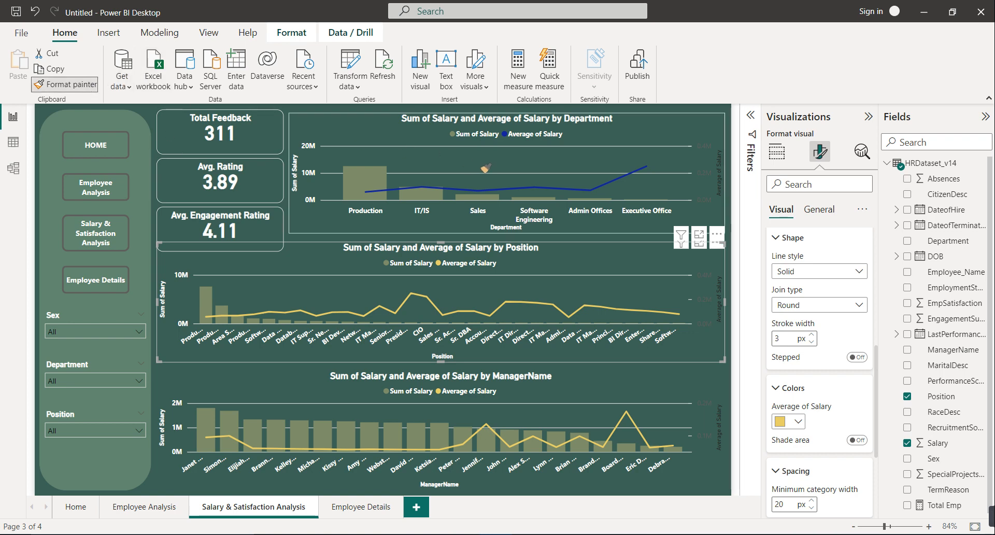
{"action": "left_click", "coordinate": [397, 162]}
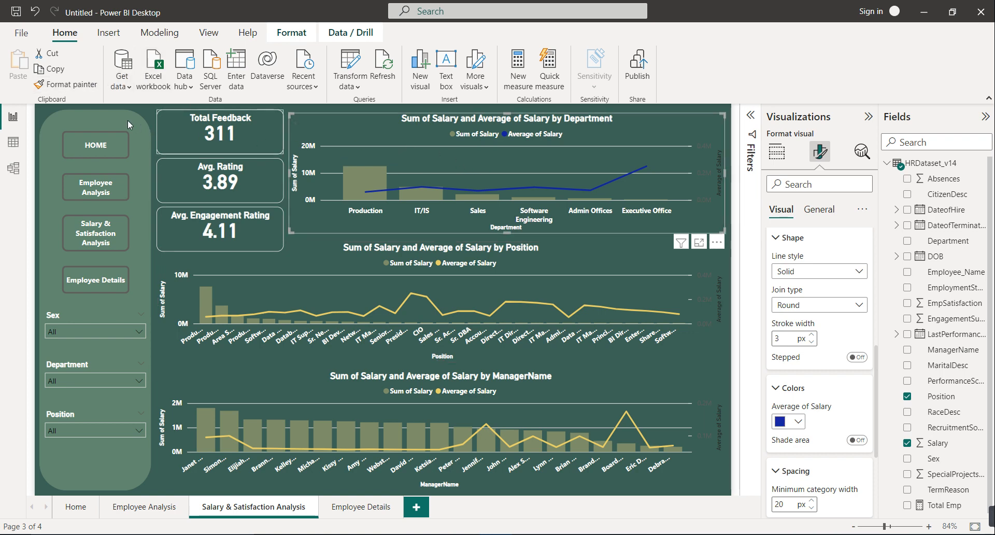
Copy the formatting of the Department chart and of the Position chart onto the salary by ManagerName chart.
{"action": "left_click", "coordinate": [67, 85]}
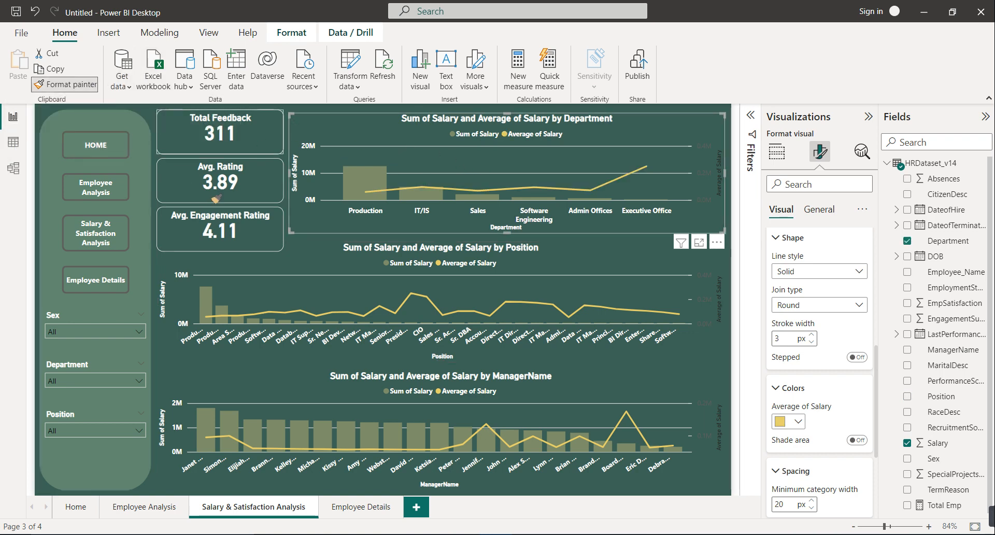
{"action": "left_click", "coordinate": [249, 383]}
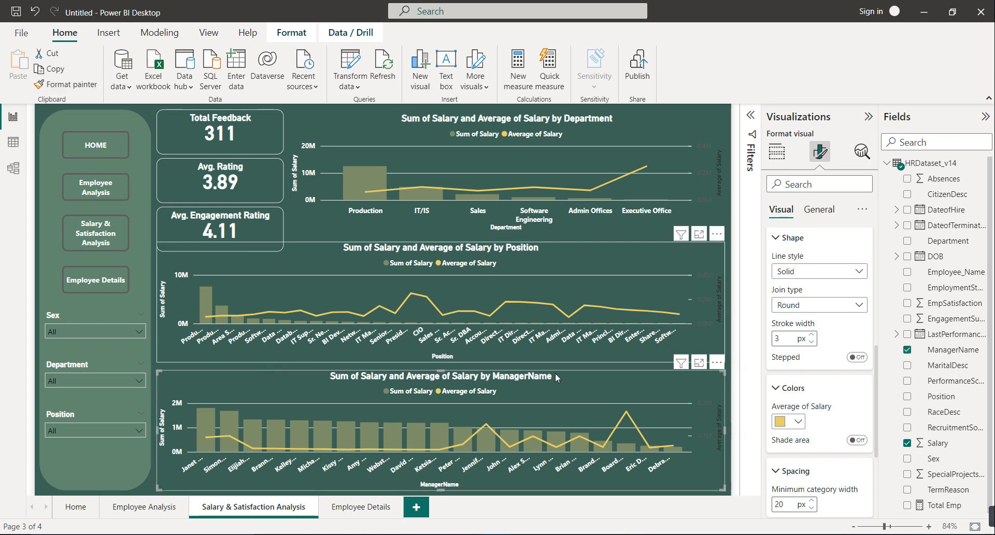
{"action": "left_click", "coordinate": [211, 270]}
{"action": "left_click", "coordinate": [66, 84]}
{"action": "left_click", "coordinate": [185, 387]}
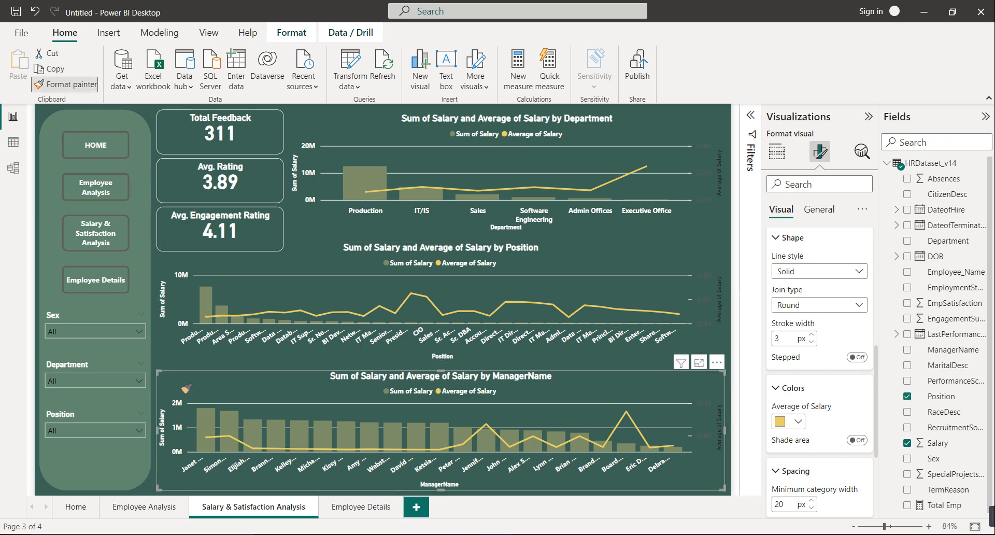
Review the Employee Details, Home, Employee Analysis and Salary & Satisfaction Analysis pages for consistent colours.
{"action": "left_click", "coordinate": [372, 511]}
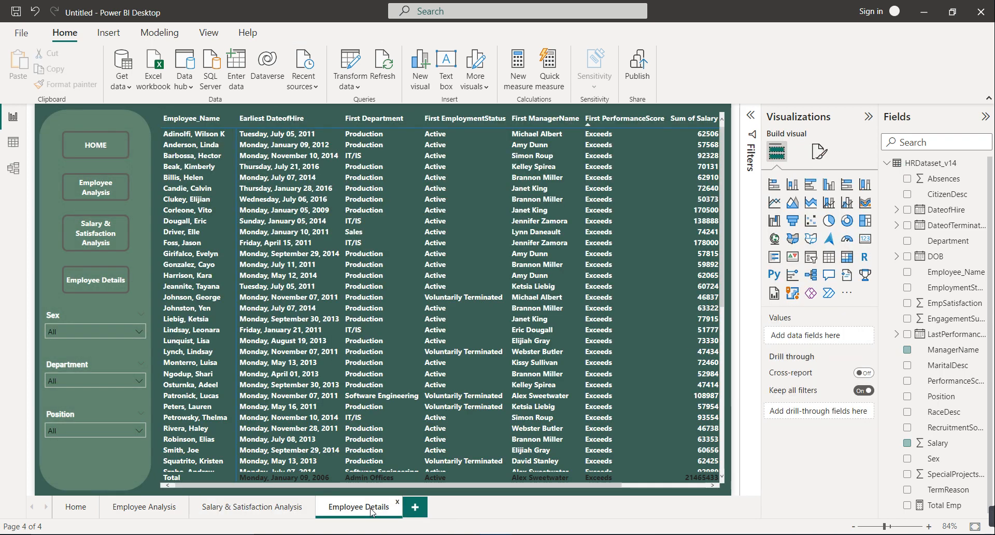
{"action": "left_click", "coordinate": [84, 512]}
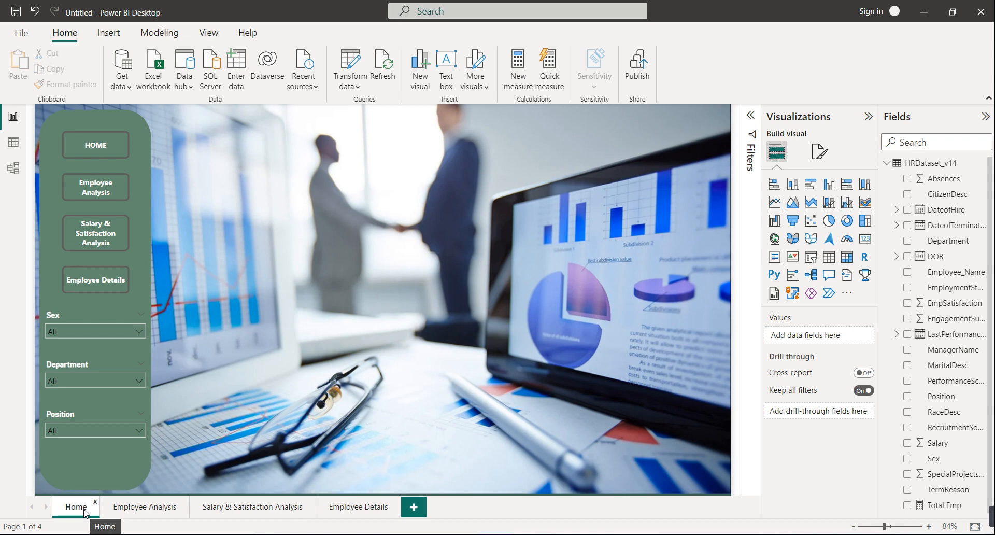
{"action": "left_click", "coordinate": [139, 518]}
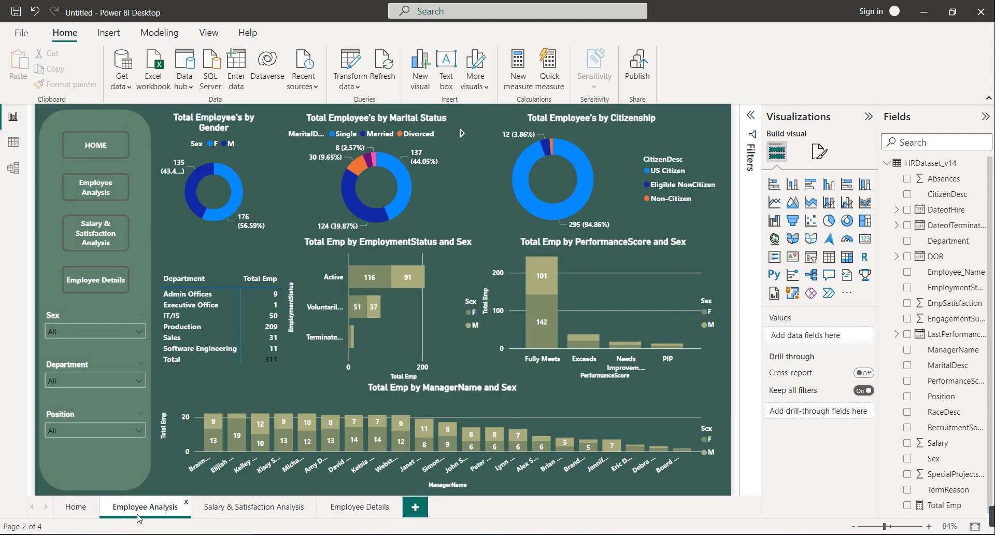
{"action": "left_click", "coordinate": [250, 511]}
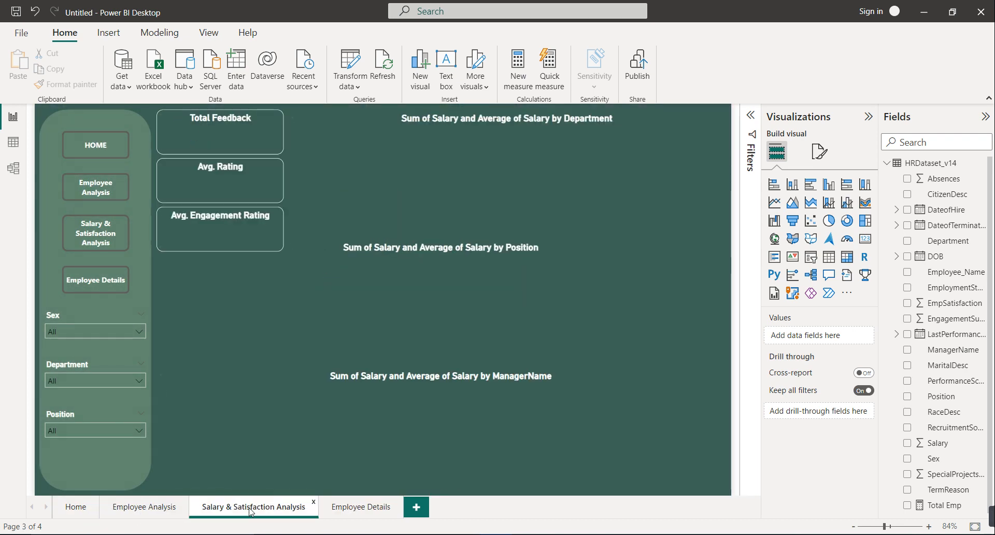
{"action": "left_click", "coordinate": [353, 512]}
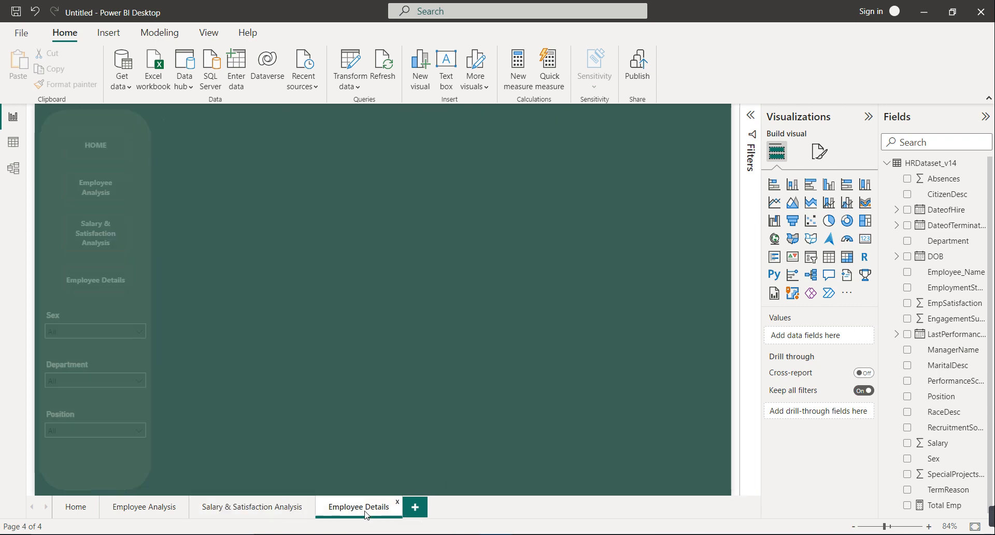
On the Employee Analysis page, colour the Citizenship donut slices dark gold for US Citizen, golden yellow for Eligible NonCitizen and pale yellow for Non-Citizen.
{"action": "left_click", "coordinate": [152, 513]}
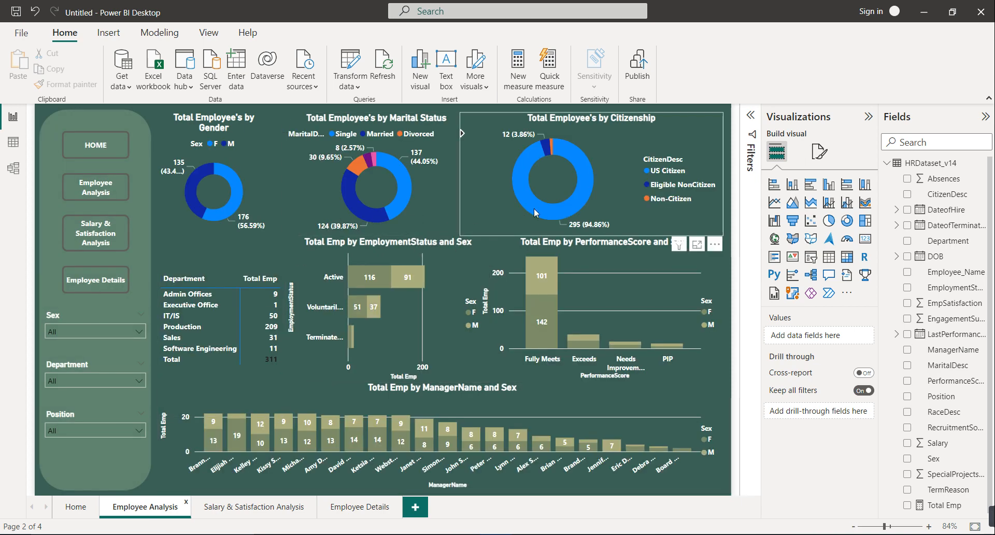
{"action": "left_click", "coordinate": [546, 188]}
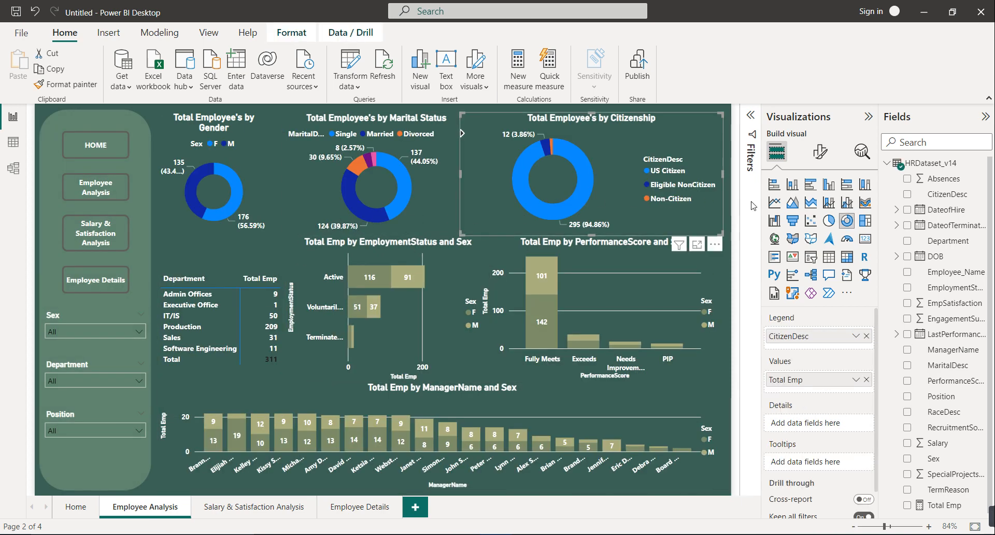
{"action": "left_click", "coordinate": [820, 159]}
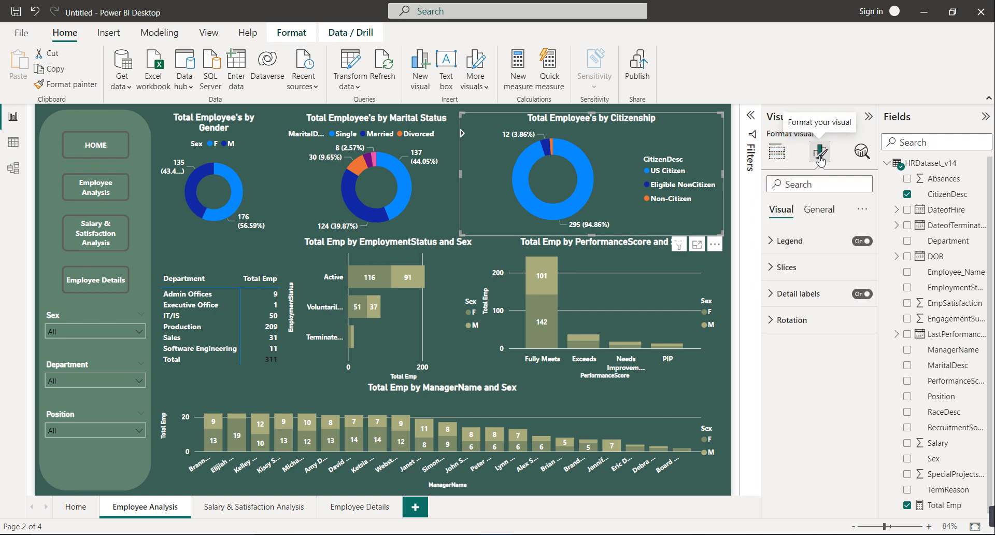
{"action": "left_click", "coordinate": [788, 267]}
{"action": "left_click", "coordinate": [799, 327]}
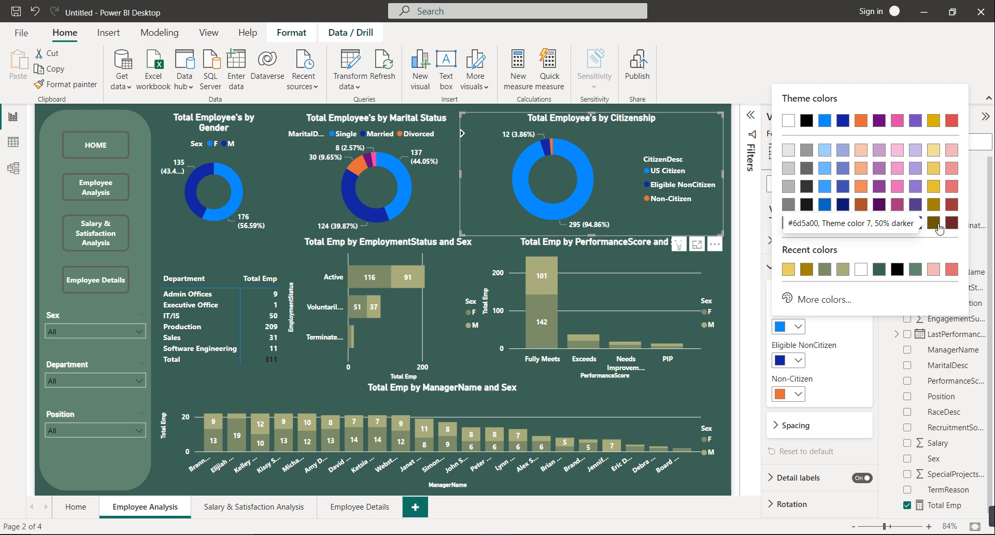
{"action": "left_click", "coordinate": [935, 207]}
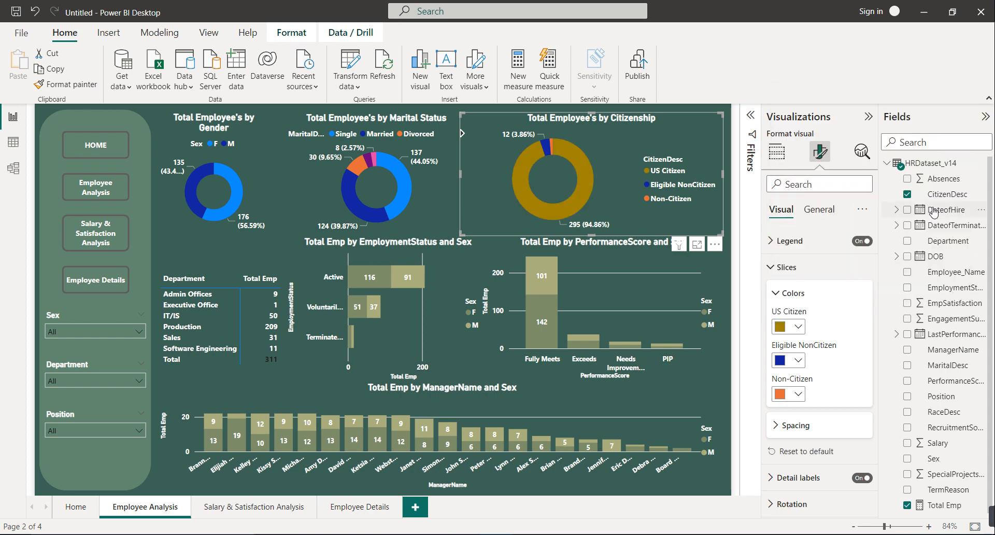
{"action": "left_click", "coordinate": [798, 360]}
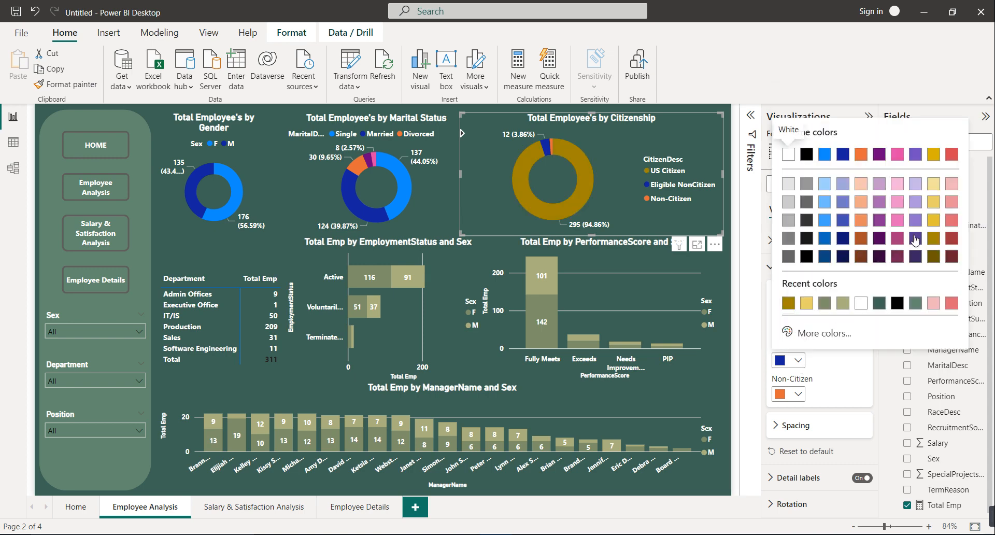
{"action": "left_click", "coordinate": [935, 221]}
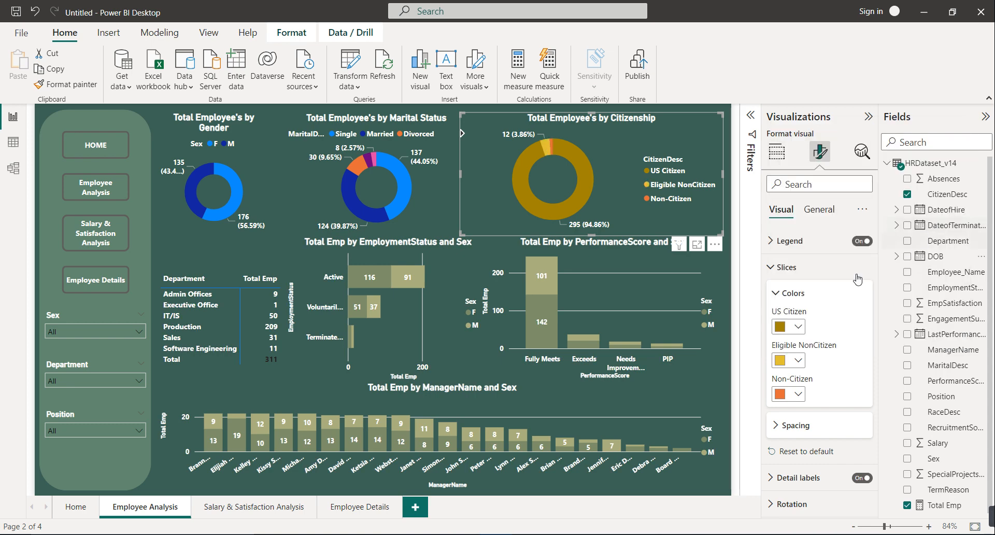
{"action": "left_click", "coordinate": [798, 394]}
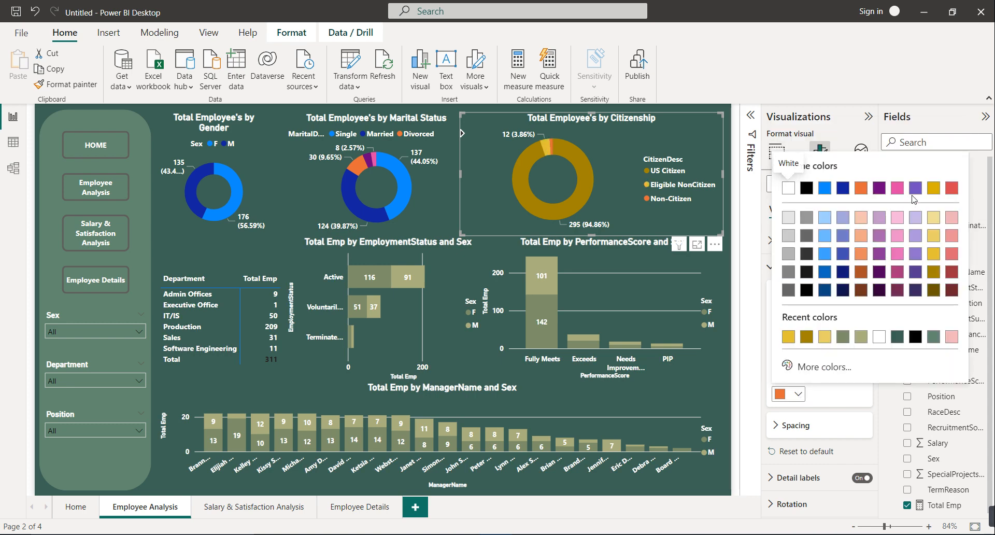
{"action": "left_click", "coordinate": [935, 222]}
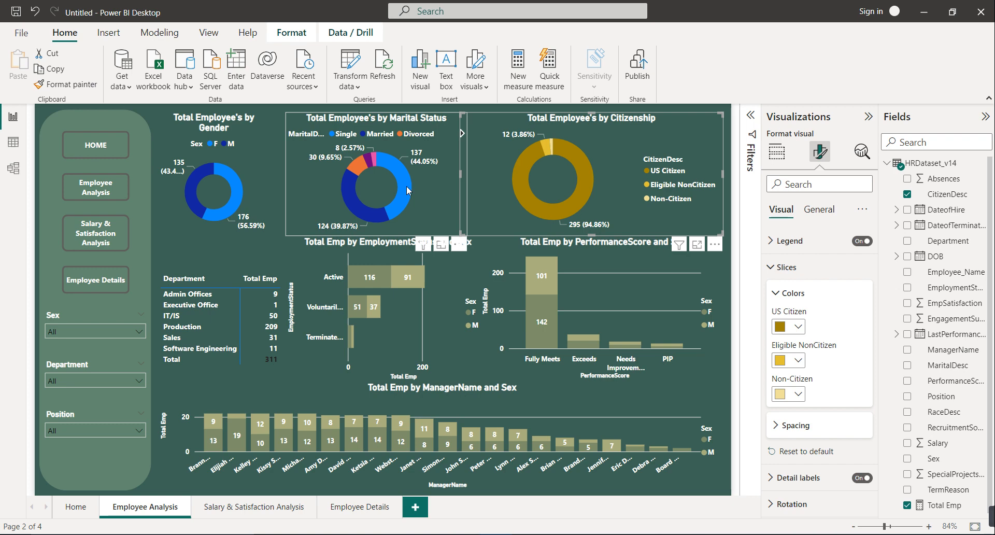
Colour the Gender donut chart's F slice dark orange and its M slice light orange.
{"action": "left_click", "coordinate": [428, 190]}
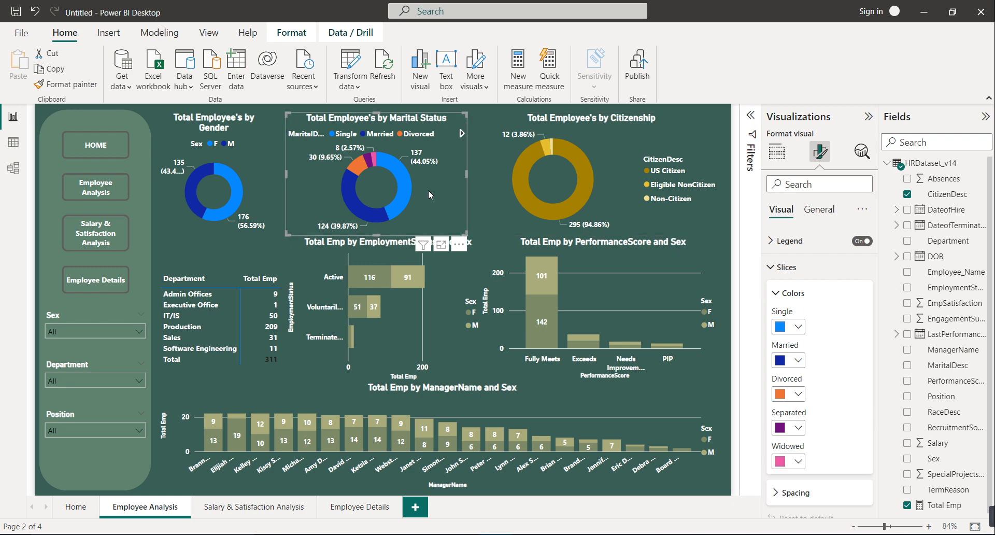
{"action": "left_click", "coordinate": [275, 179]}
{"action": "left_click", "coordinate": [251, 178]}
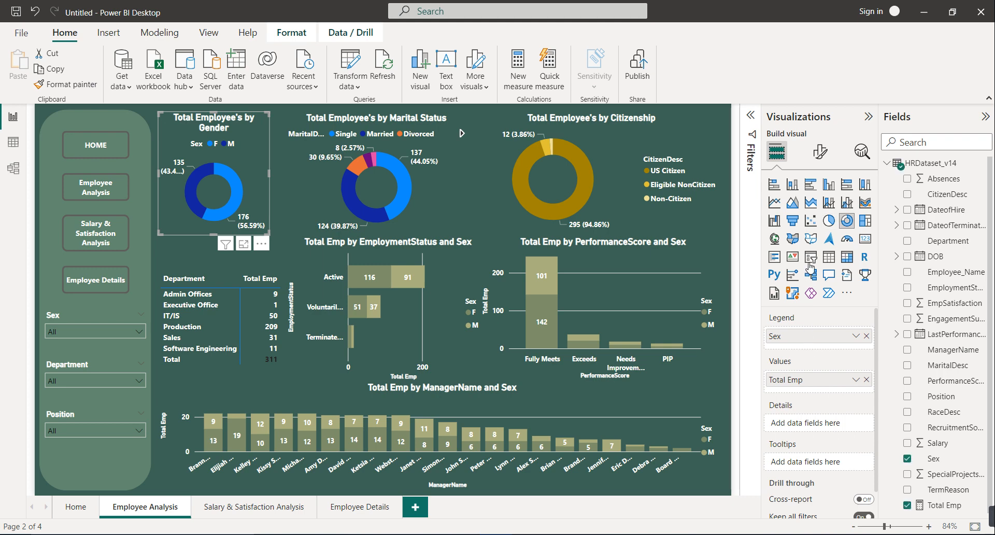
{"action": "left_click", "coordinate": [820, 152]}
{"action": "left_click", "coordinate": [796, 280]}
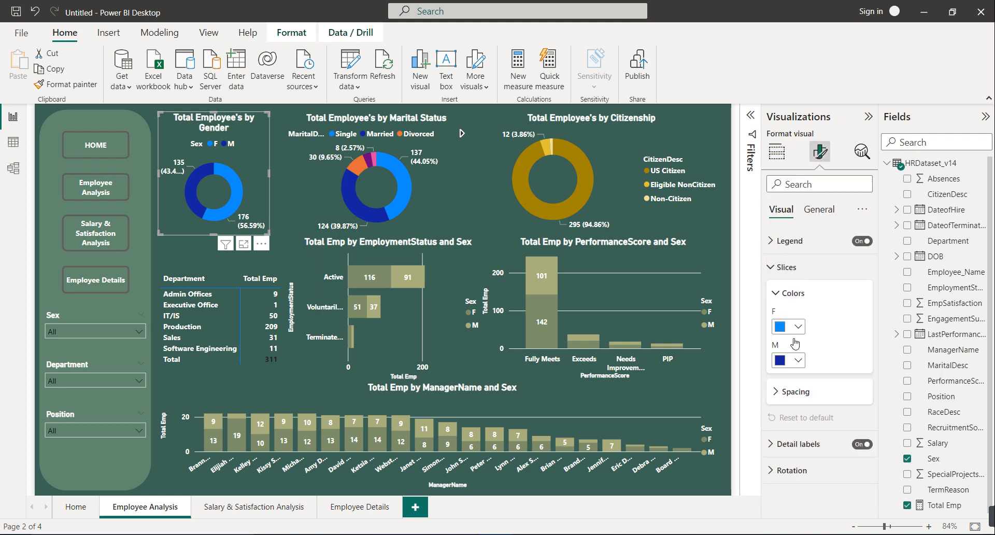
{"action": "left_click", "coordinate": [797, 326]}
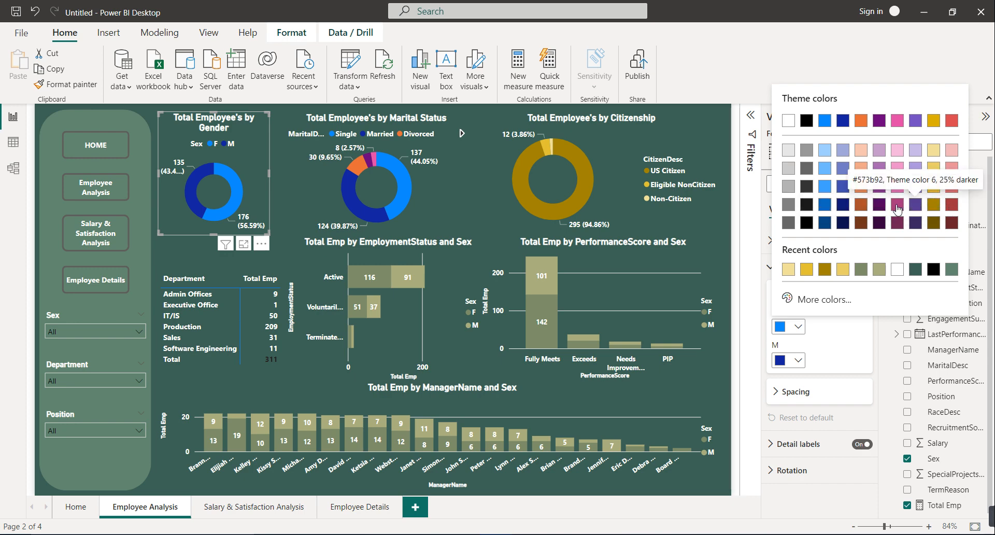
{"action": "left_click", "coordinate": [859, 206]}
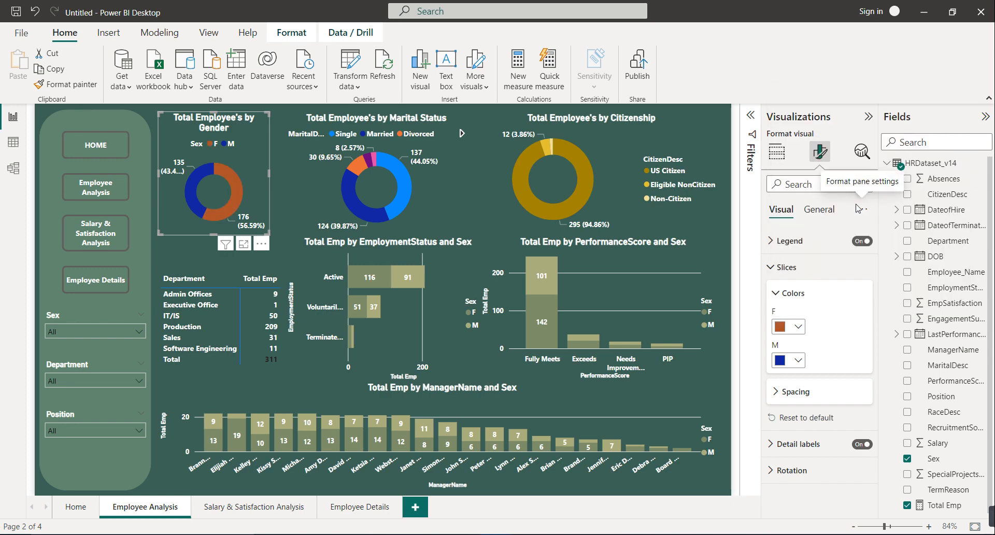
{"action": "left_click", "coordinate": [797, 360]}
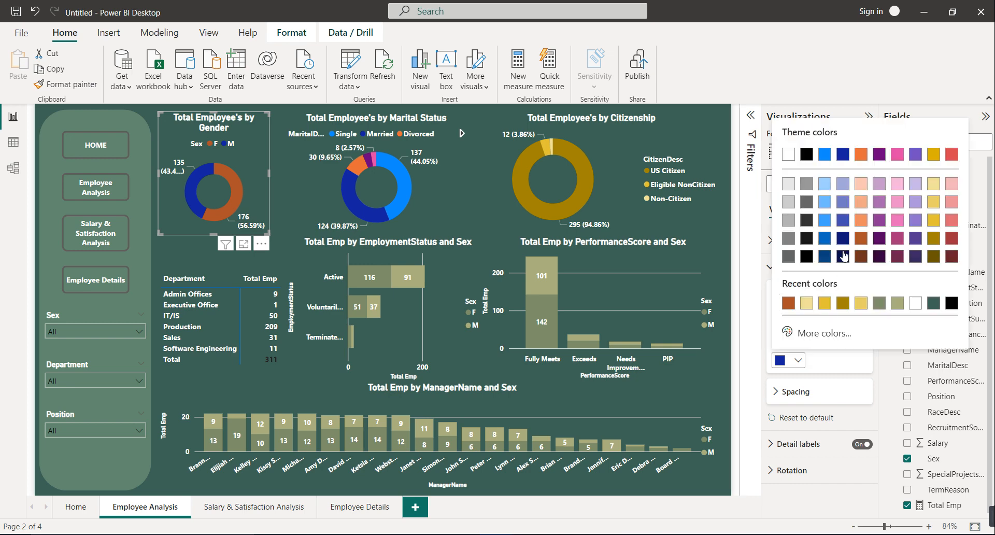
{"action": "left_click", "coordinate": [861, 203]}
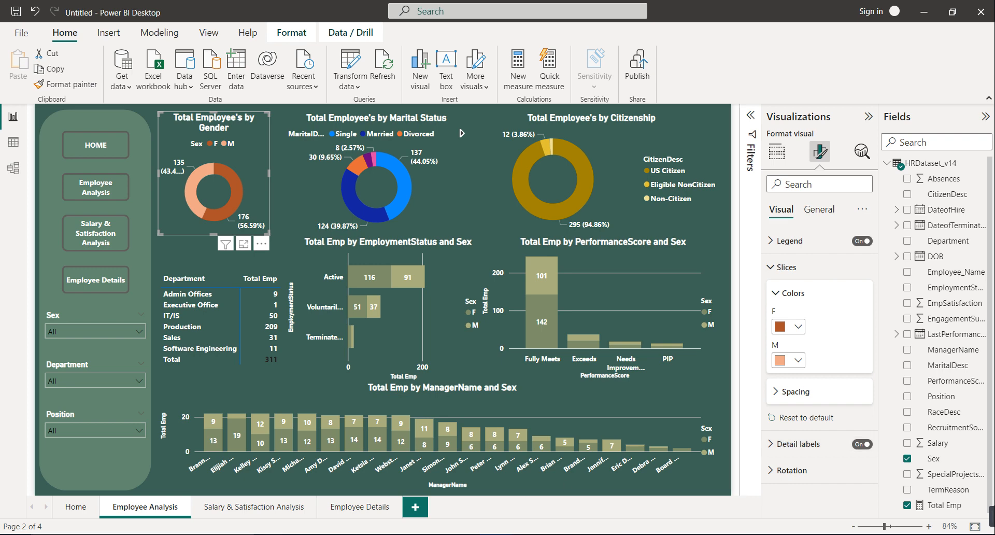
On the Home page, enable the HOME button's action as Page navigation with the destination None.
{"action": "left_click", "coordinate": [72, 512]}
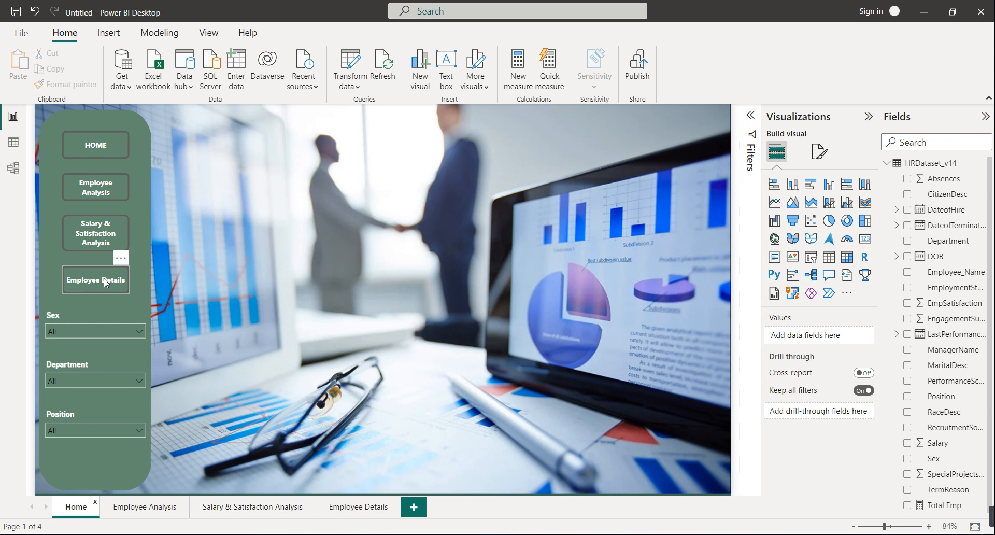
{"action": "left_click", "coordinate": [98, 151]}
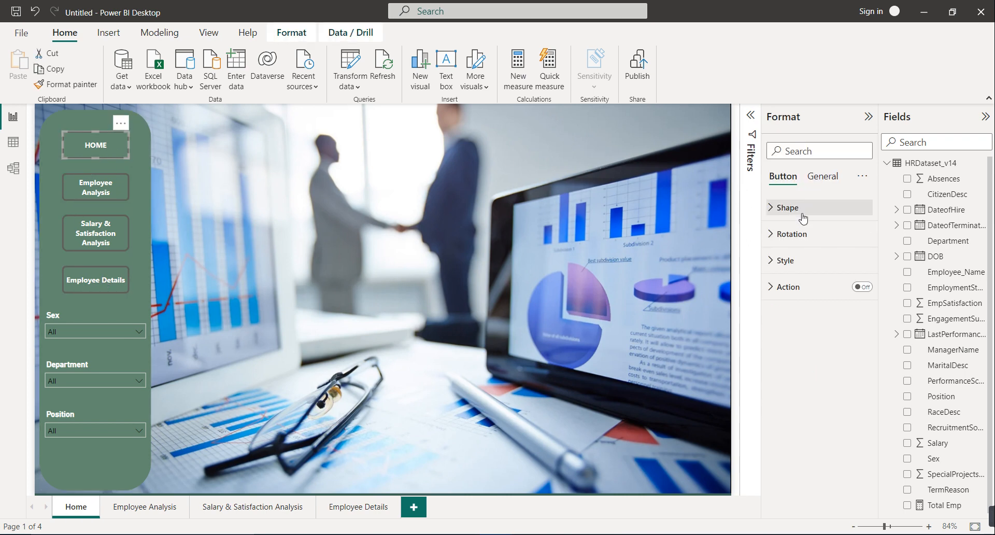
{"action": "left_click", "coordinate": [863, 288]}
{"action": "left_click", "coordinate": [806, 291]}
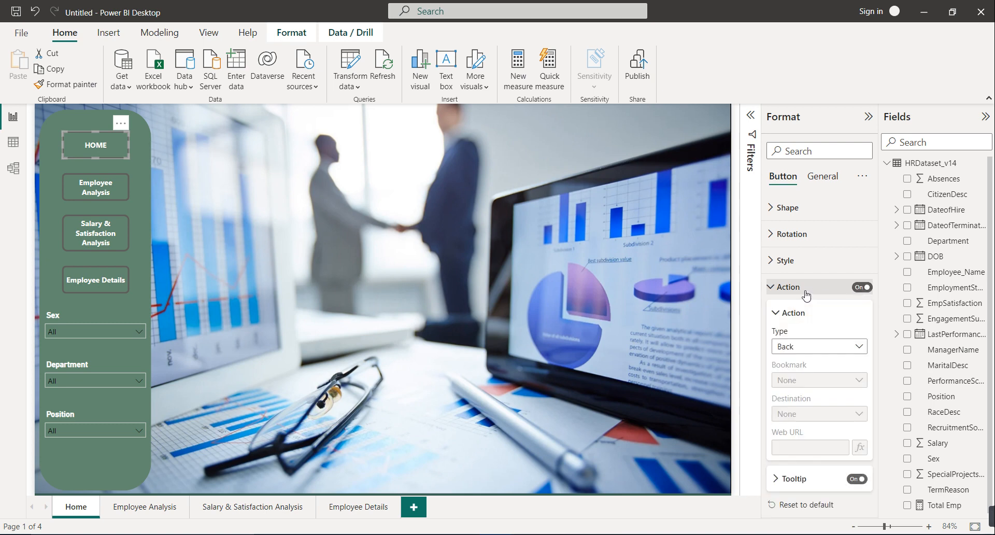
{"action": "left_click", "coordinate": [801, 345]}
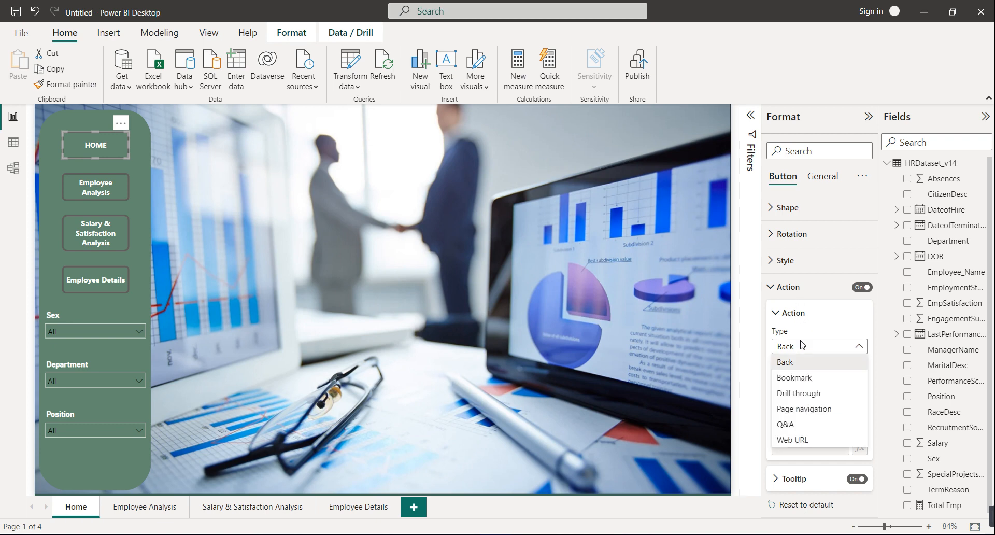
{"action": "left_click", "coordinate": [804, 408]}
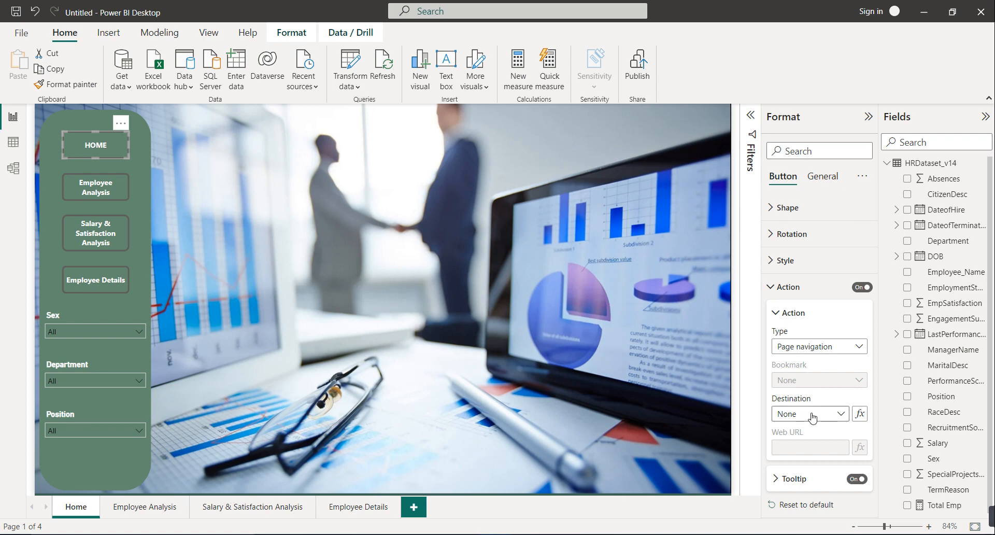
{"action": "left_click", "coordinate": [811, 414]}
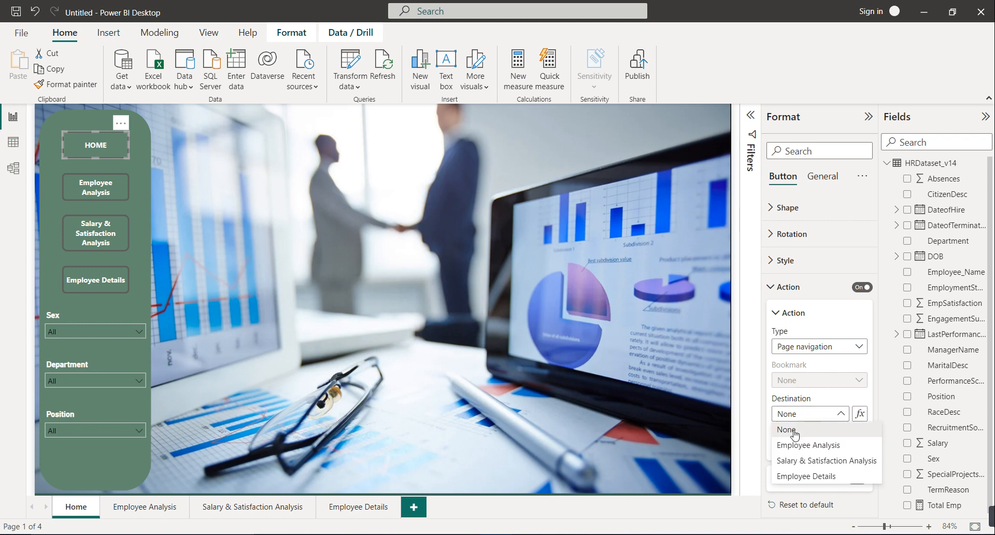
{"action": "left_click", "coordinate": [794, 434]}
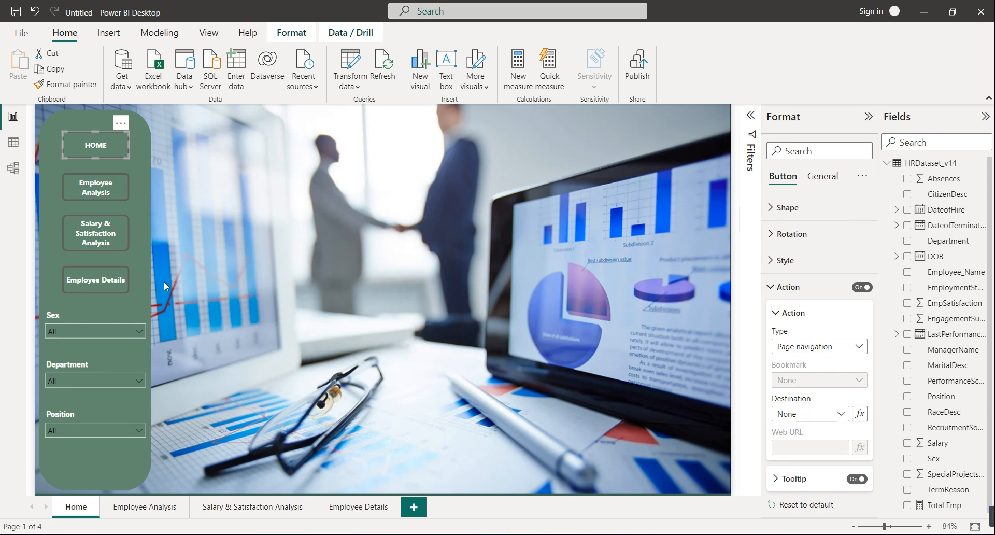
Enable a Page navigation action on the Employee Analysis button with Employee Analysis as its destination.
{"action": "left_click", "coordinate": [107, 191]}
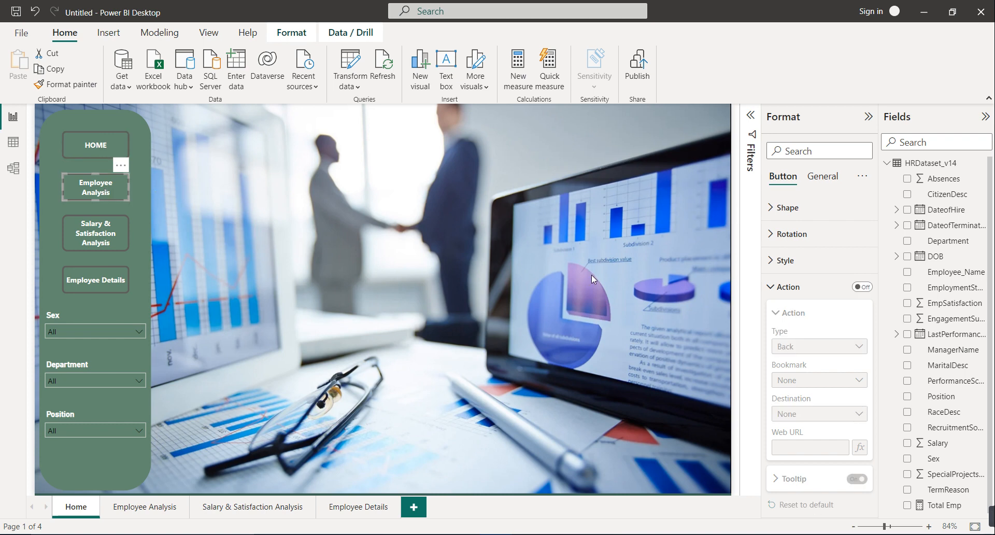
{"action": "left_click", "coordinate": [863, 289]}
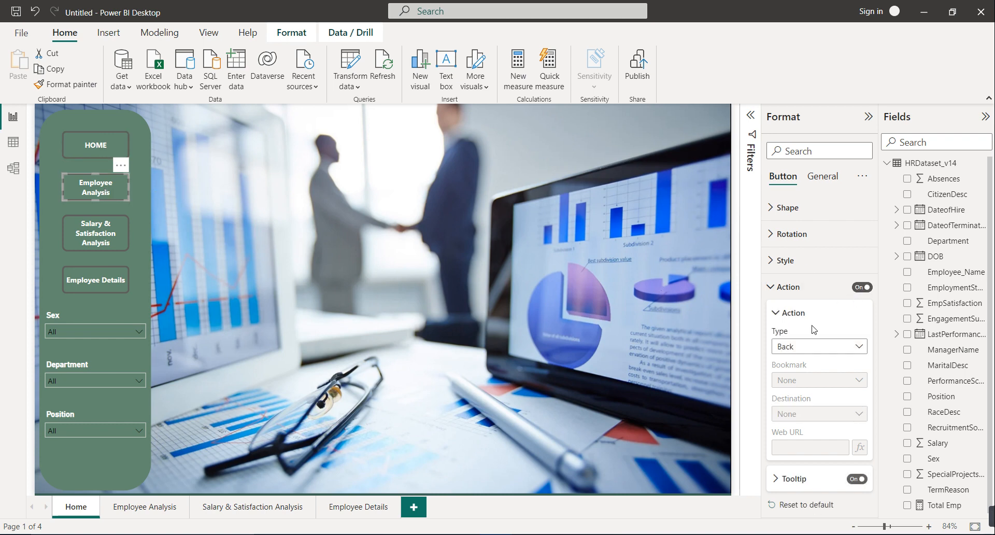
{"action": "left_click", "coordinate": [810, 347]}
{"action": "left_click", "coordinate": [803, 410]}
{"action": "left_click", "coordinate": [817, 414]}
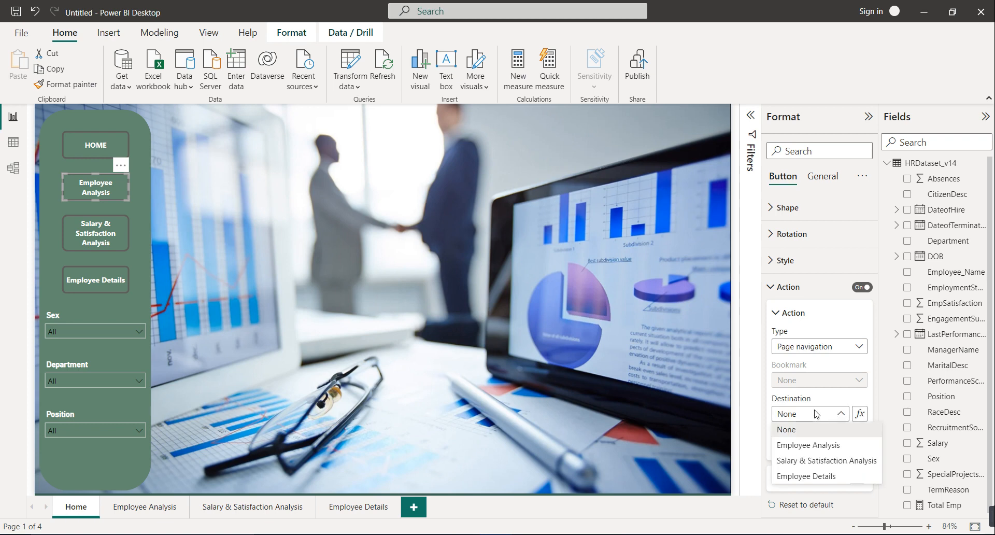
{"action": "left_click", "coordinate": [818, 446]}
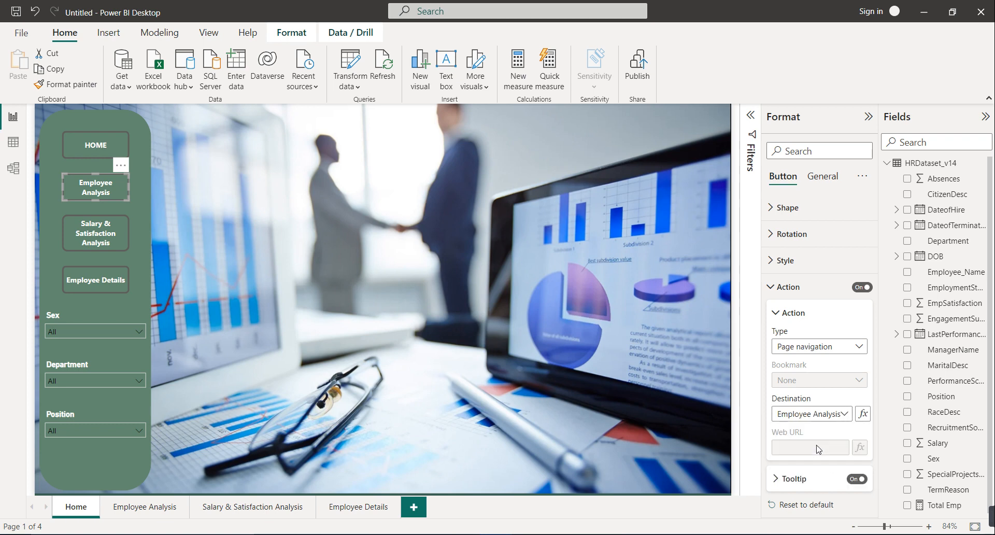
Enable a Page navigation action on the Salary & Satisfaction Analysis button with the page of the same name as destination.
{"action": "left_click", "coordinate": [99, 226]}
{"action": "left_click", "coordinate": [863, 287]}
{"action": "left_click", "coordinate": [823, 346]}
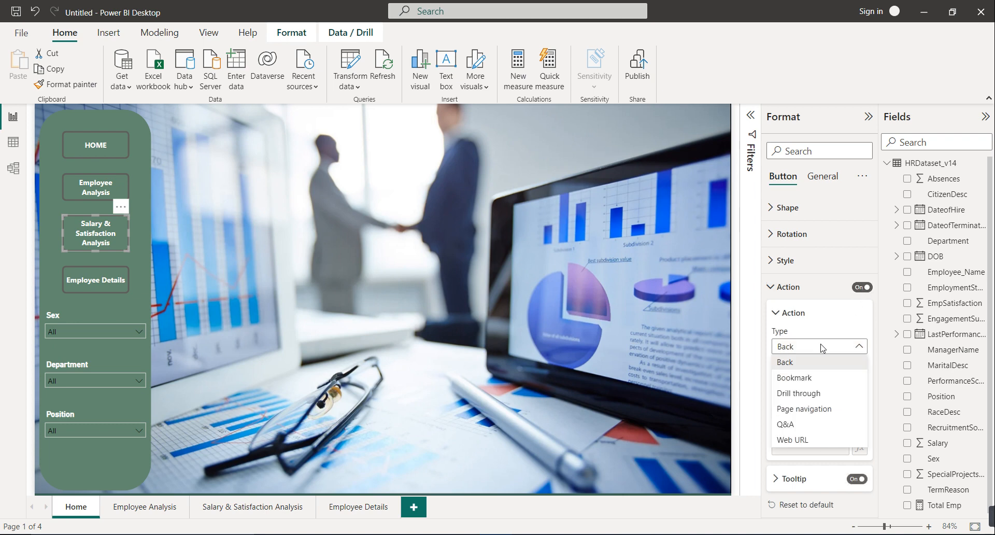
{"action": "left_click", "coordinate": [811, 409]}
{"action": "left_click", "coordinate": [807, 416]}
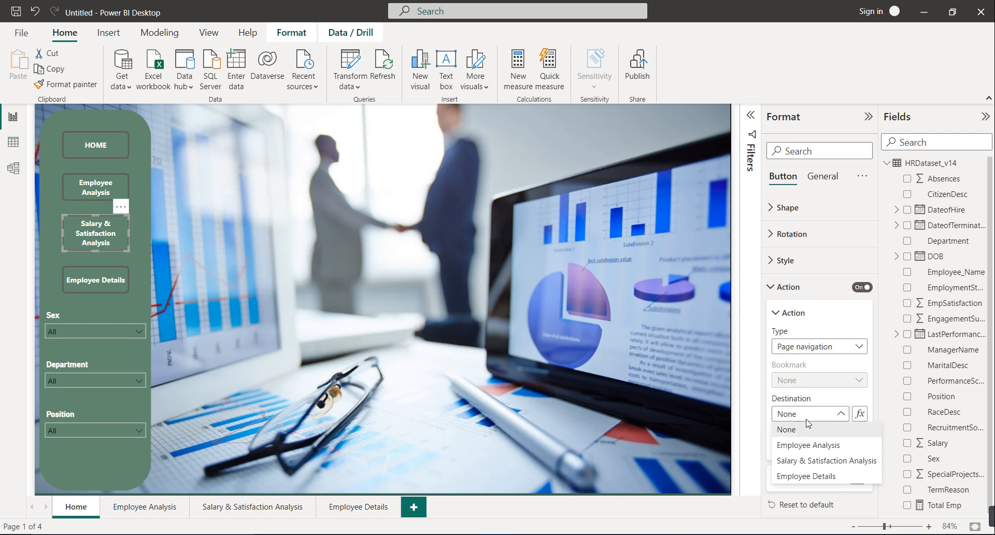
{"action": "left_click", "coordinate": [817, 462]}
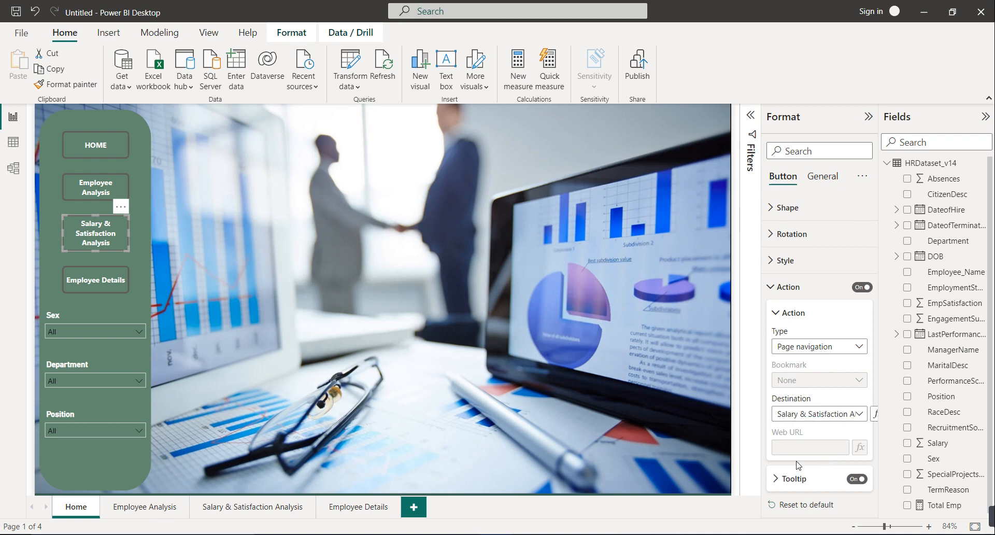
Enable a Page navigation action on the Employee Details button with Employee Details as its destination.
{"action": "left_click", "coordinate": [117, 276]}
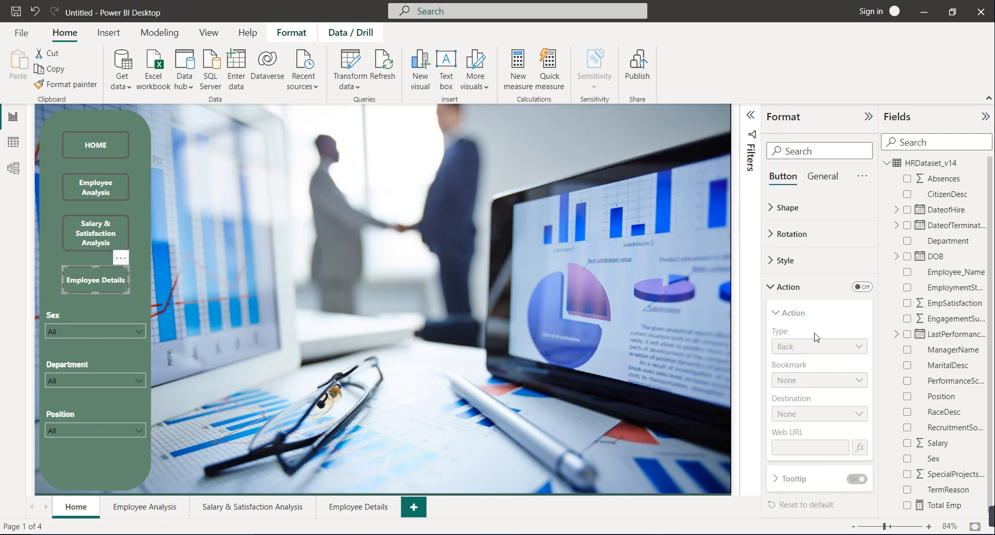
{"action": "left_click", "coordinate": [868, 288]}
{"action": "left_click", "coordinate": [825, 346]}
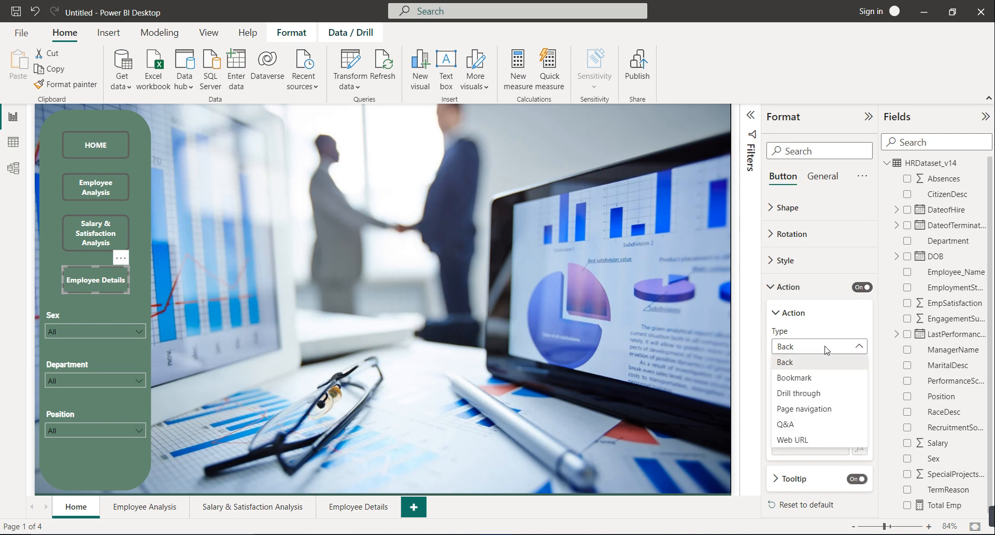
{"action": "left_click", "coordinate": [823, 408]}
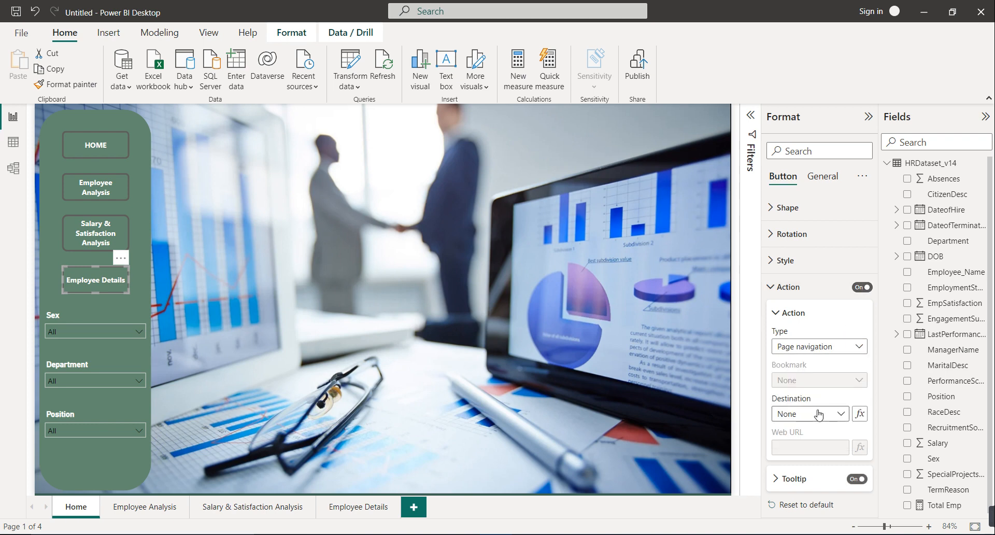
{"action": "left_click", "coordinate": [818, 414]}
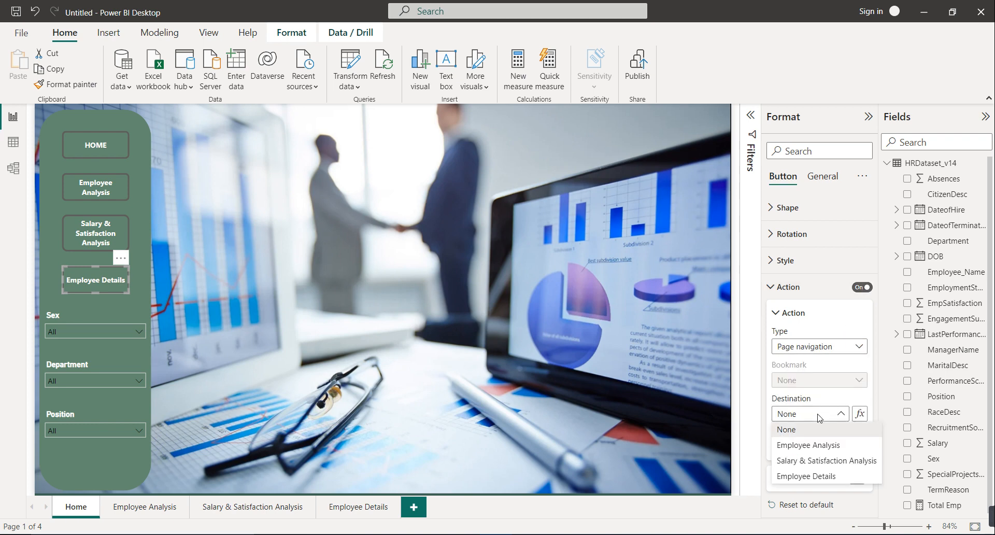
{"action": "left_click", "coordinate": [821, 475]}
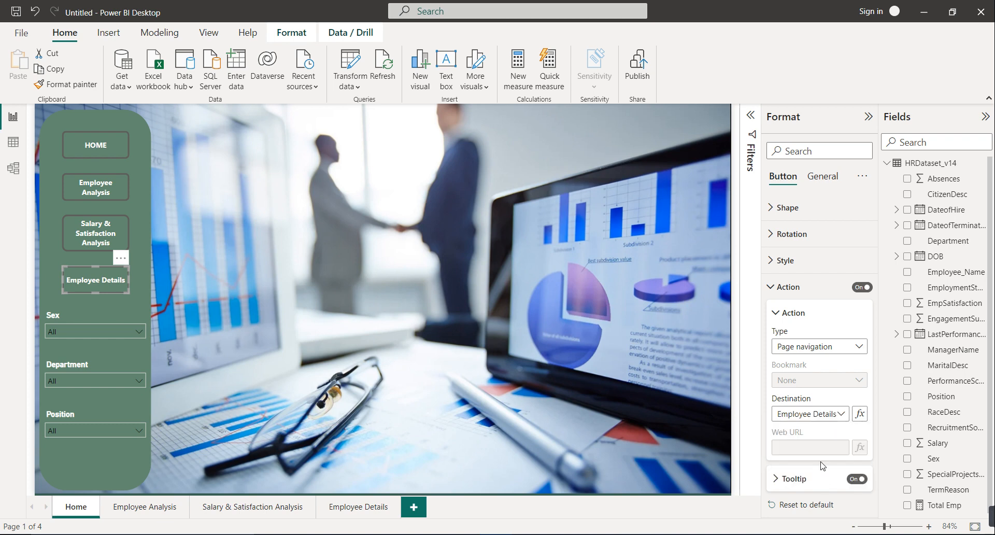
On the Employee Analysis page, enable a Page navigation action on the HOME button with Home as its destination.
{"action": "left_click", "coordinate": [155, 508]}
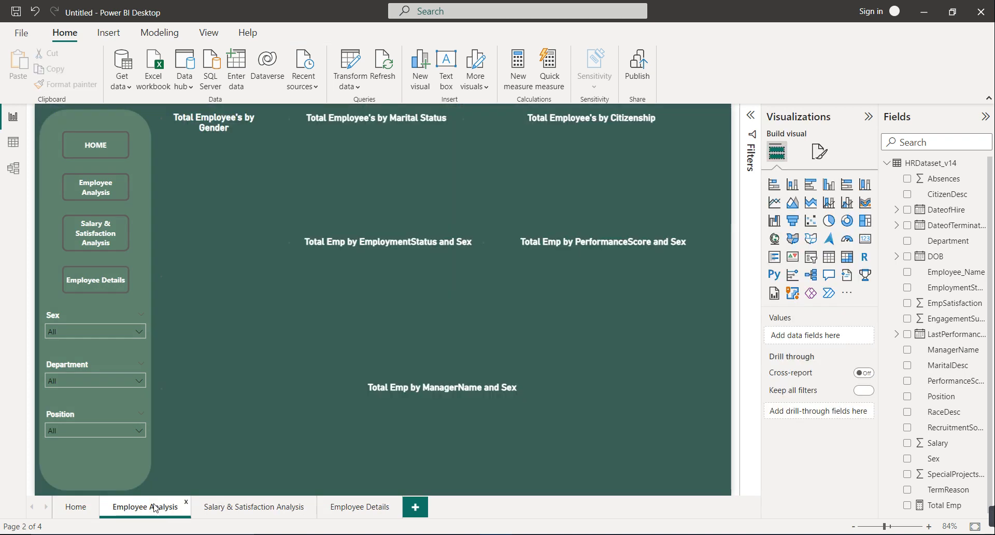
{"action": "left_click", "coordinate": [109, 153]}
{"action": "left_click", "coordinate": [862, 291]}
{"action": "left_click", "coordinate": [798, 289]}
{"action": "left_click", "coordinate": [814, 346]}
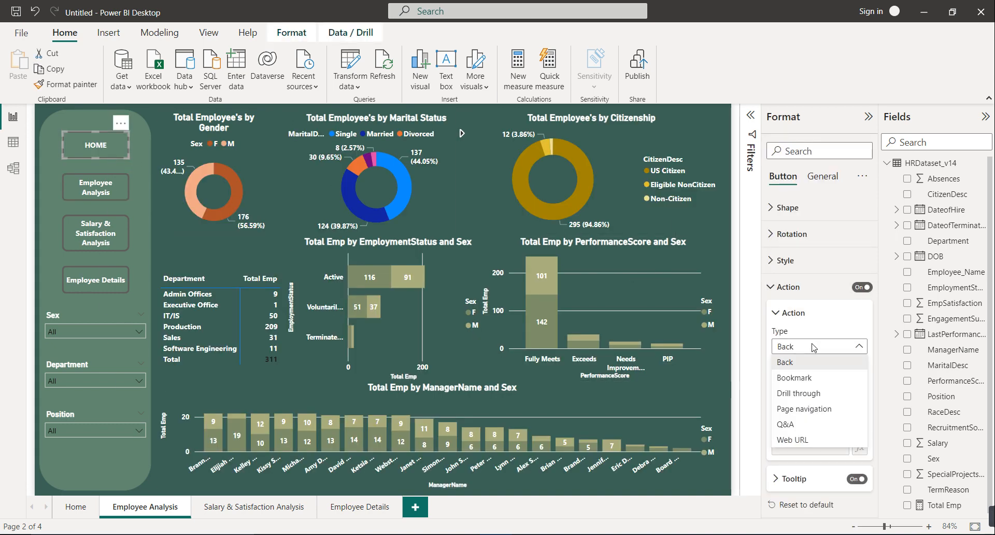
{"action": "left_click", "coordinate": [813, 409]}
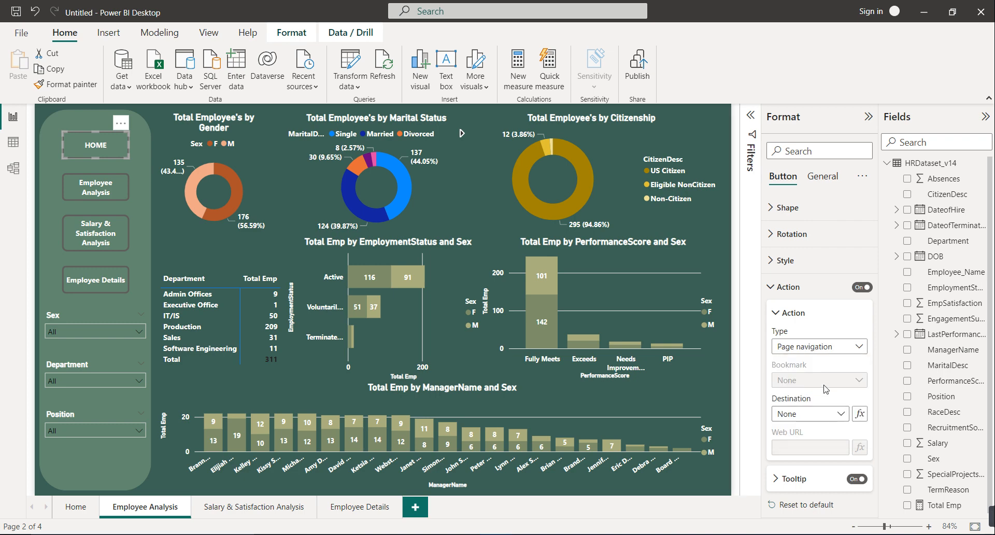
{"action": "left_click", "coordinate": [827, 413]}
{"action": "left_click", "coordinate": [799, 446]}
Return to the Home page and test its Employee Analysis button by following the link.
{"action": "left_click", "coordinate": [84, 509]}
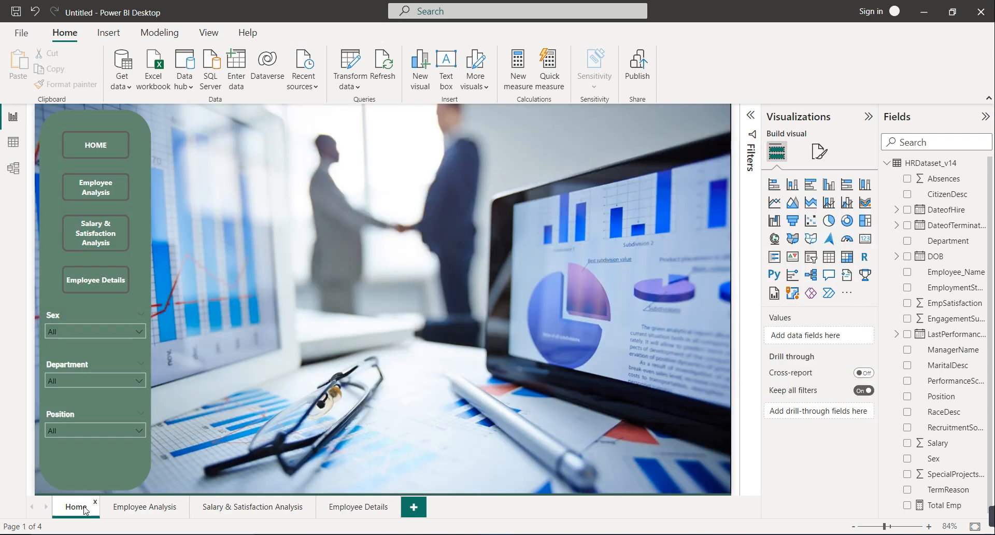
{"action": "left_click", "coordinate": [98, 188], "text": "ctrl"}
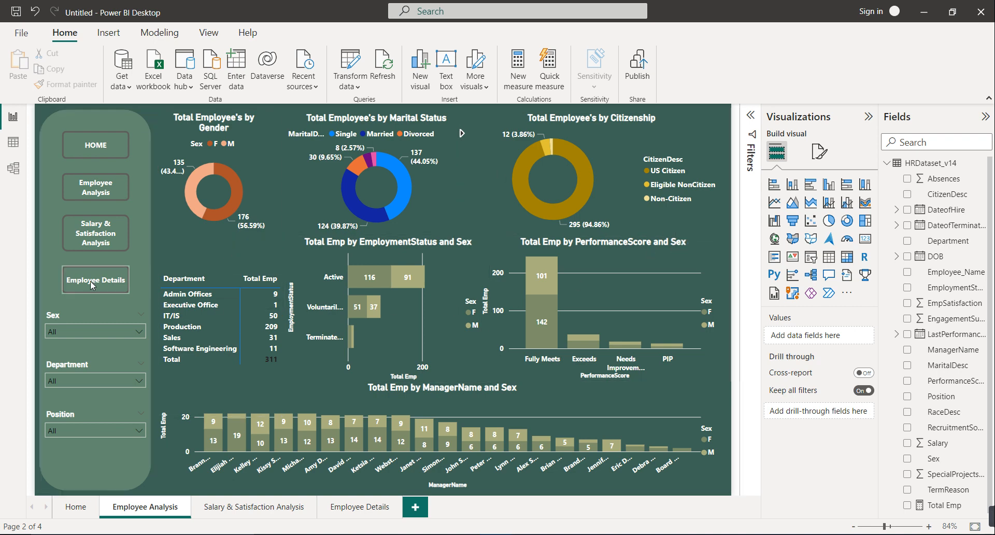
On the Employee Analysis page, give the Salary & Satisfaction Analysis button a Page navigation action to the page of the same name.
{"action": "left_click", "coordinate": [99, 233]}
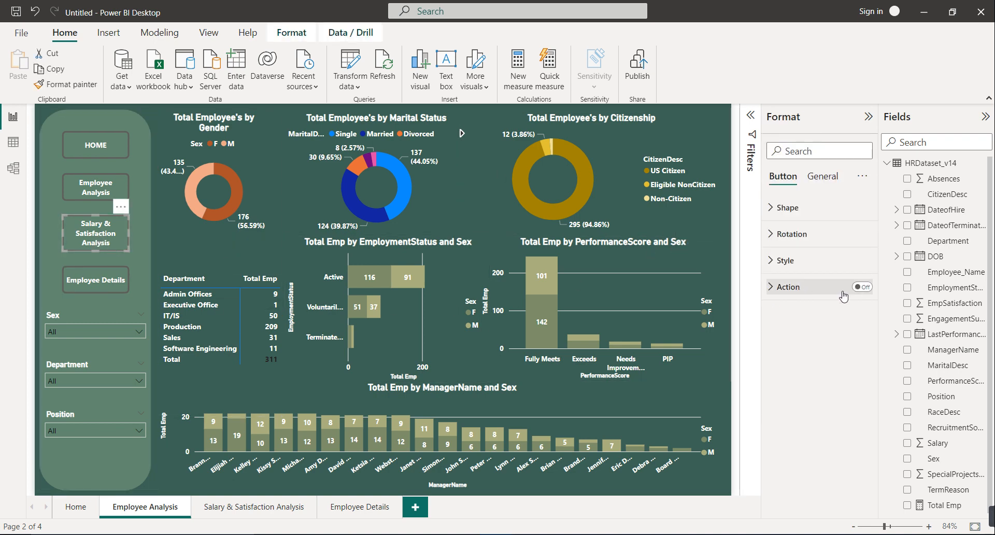
{"action": "left_click", "coordinate": [809, 287]}
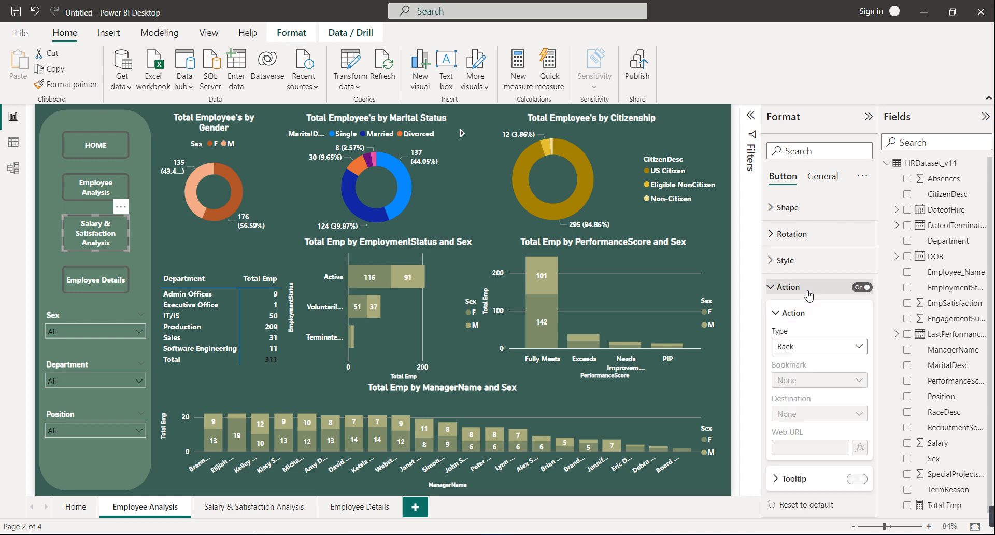
{"action": "left_click", "coordinate": [828, 349]}
{"action": "left_click", "coordinate": [826, 409]}
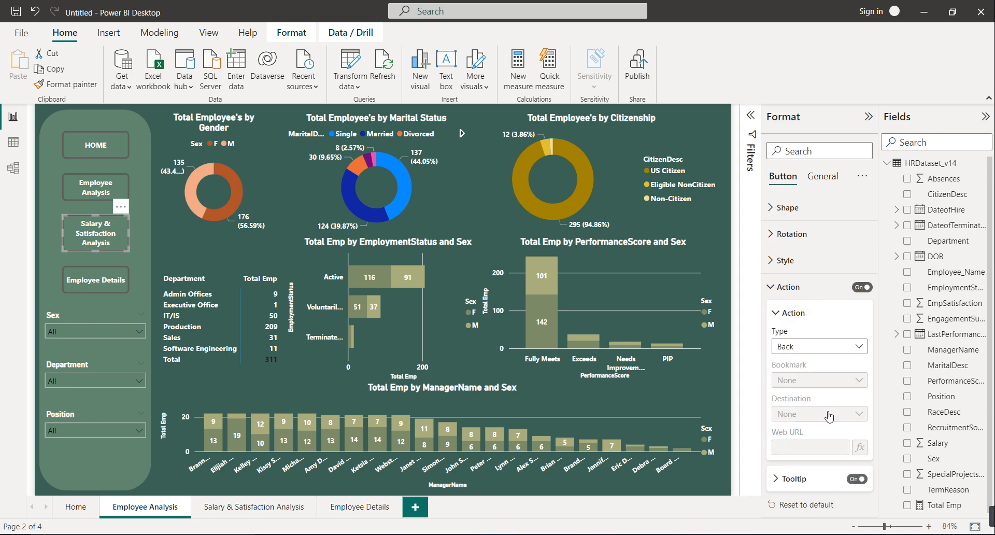
{"action": "left_click", "coordinate": [828, 414]}
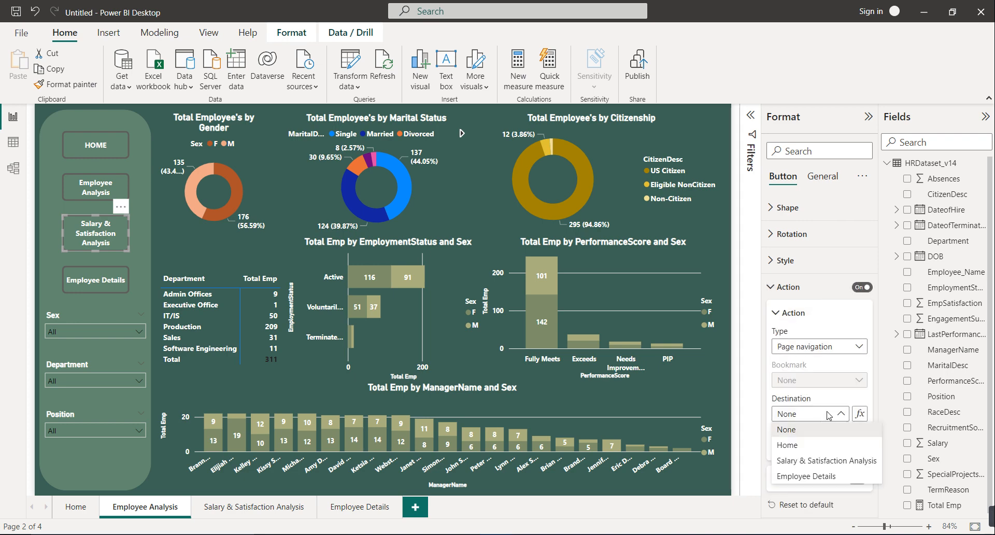
{"action": "left_click", "coordinate": [826, 460]}
Check the action settings of the HOME, Employee Analysis and Salary & Satisfaction Analysis buttons on this page.
{"action": "left_click", "coordinate": [97, 148]}
{"action": "left_click", "coordinate": [92, 175]}
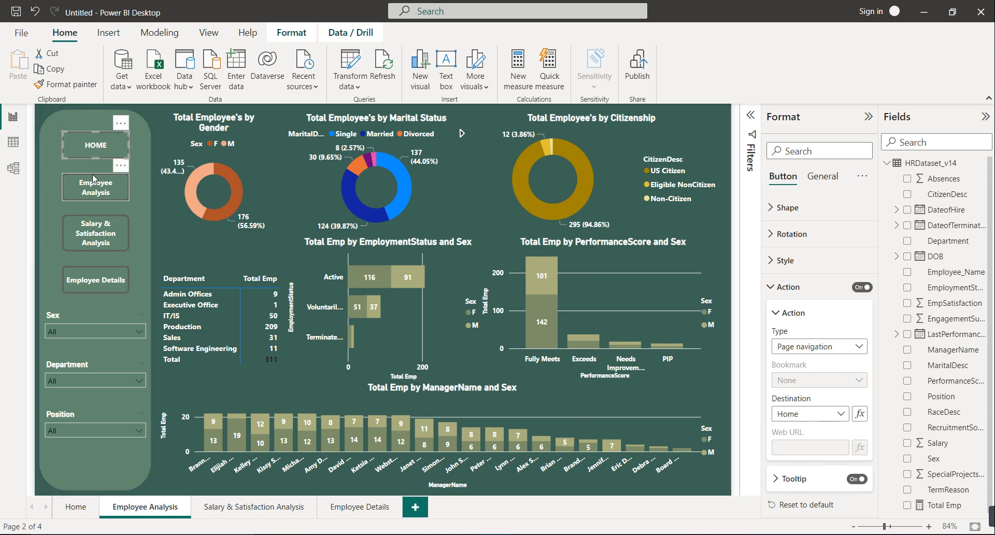
{"action": "left_click", "coordinate": [96, 234]}
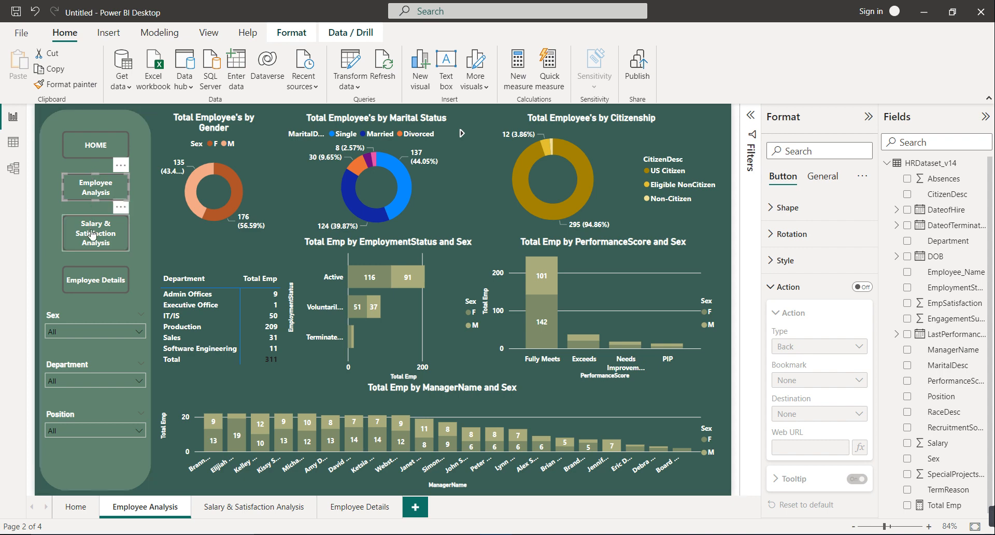
On the Employee Analysis page, enable a Page navigation action on the Employee Details button with Employee Details as its destination.
{"action": "left_click", "coordinate": [95, 277]}
{"action": "left_click", "coordinate": [862, 287]}
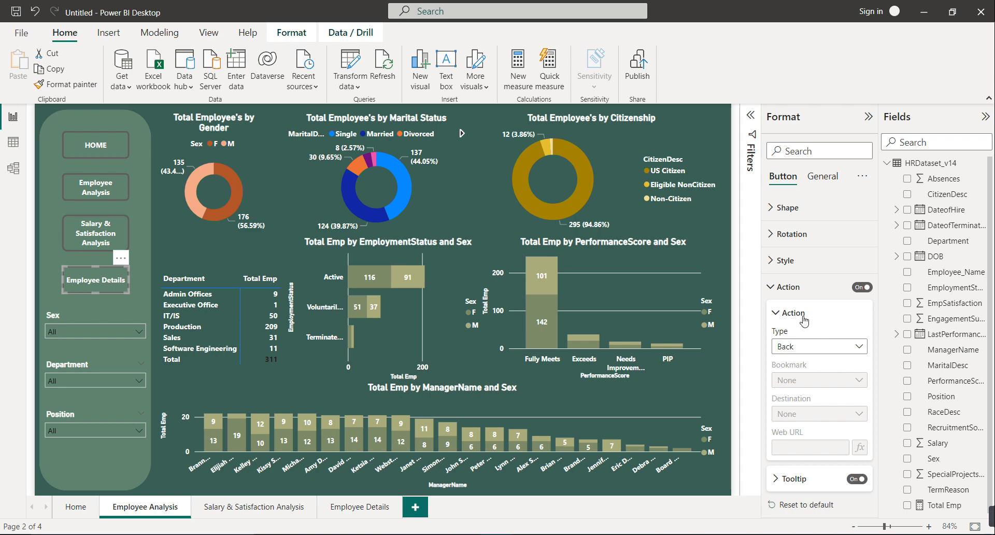
{"action": "left_click", "coordinate": [810, 350]}
{"action": "left_click", "coordinate": [820, 411]}
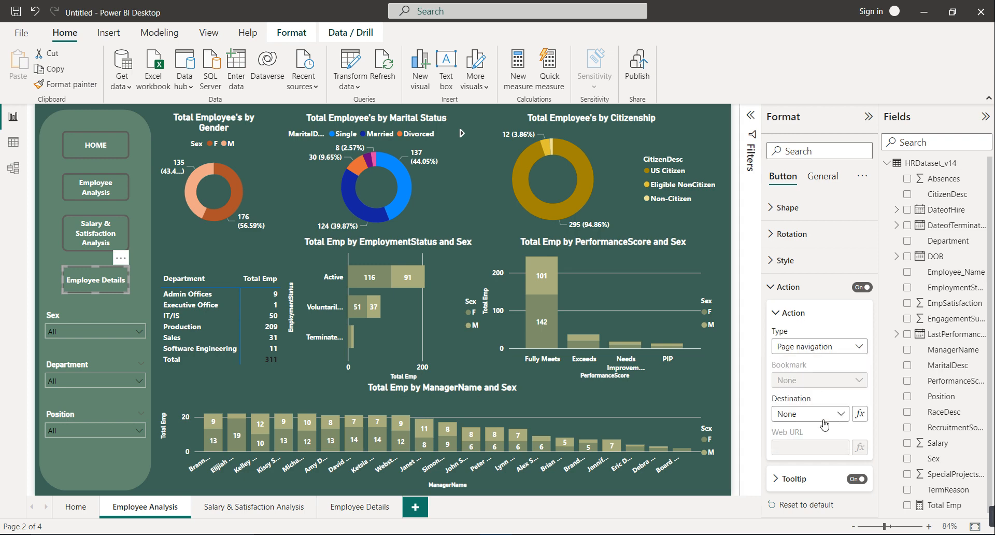
{"action": "left_click", "coordinate": [823, 413]}
{"action": "left_click", "coordinate": [818, 480]}
From the Home page, test the links of the Employee Details, Salary & Satisfaction Analysis and Employee Analysis buttons one after another.
{"action": "left_click", "coordinate": [78, 506]}
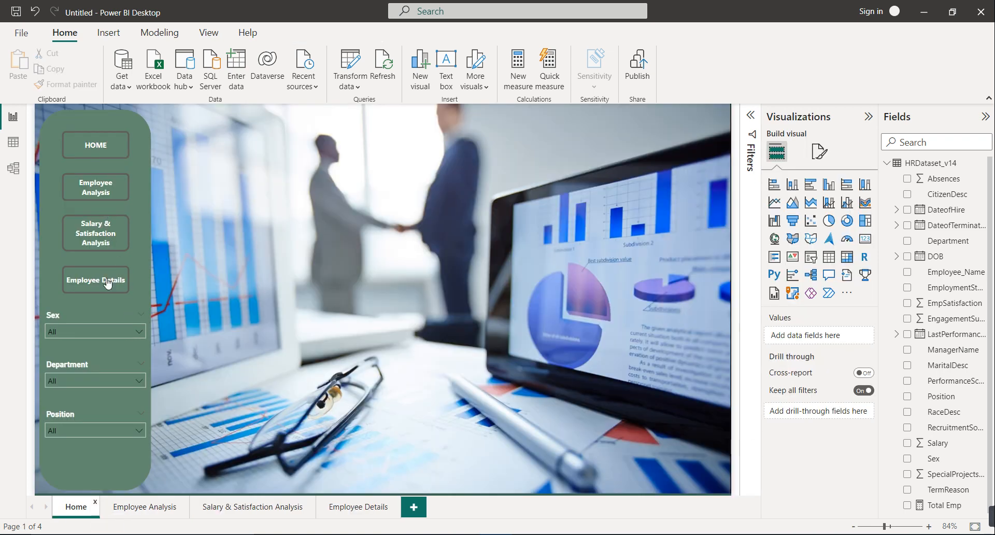
{"action": "left_click", "coordinate": [107, 281], "text": "ctrl"}
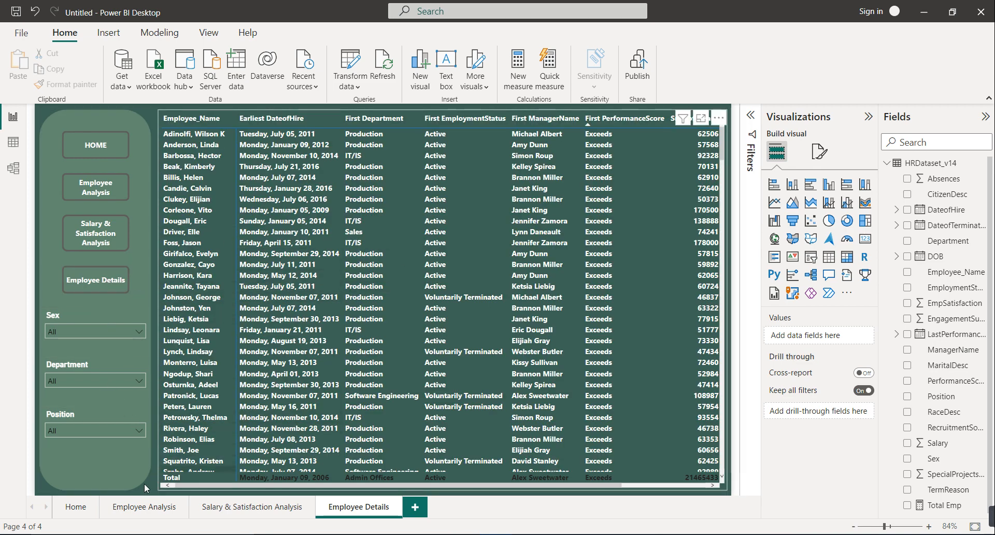
{"action": "left_click", "coordinate": [80, 510]}
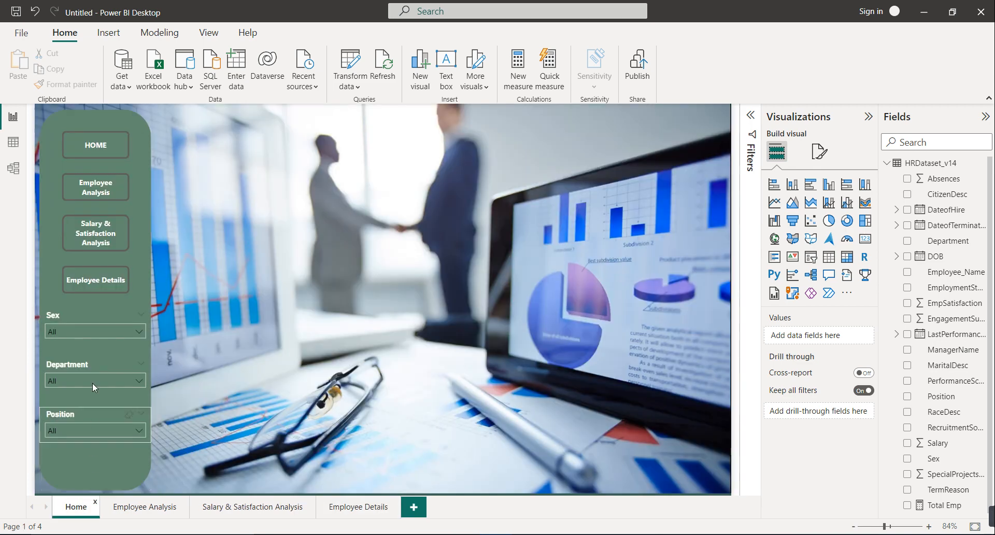
{"action": "left_click", "coordinate": [101, 239], "text": "ctrl"}
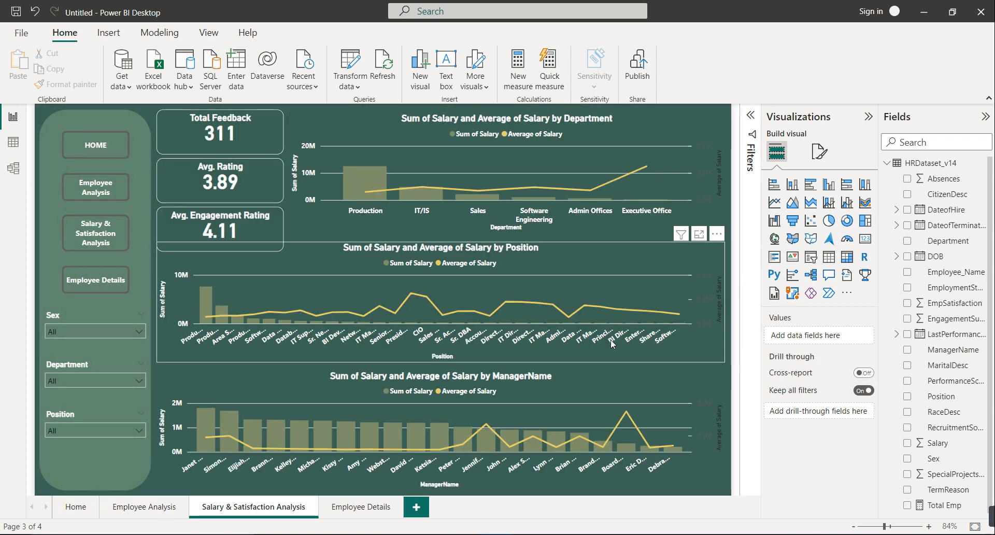
{"action": "left_click", "coordinate": [81, 512]}
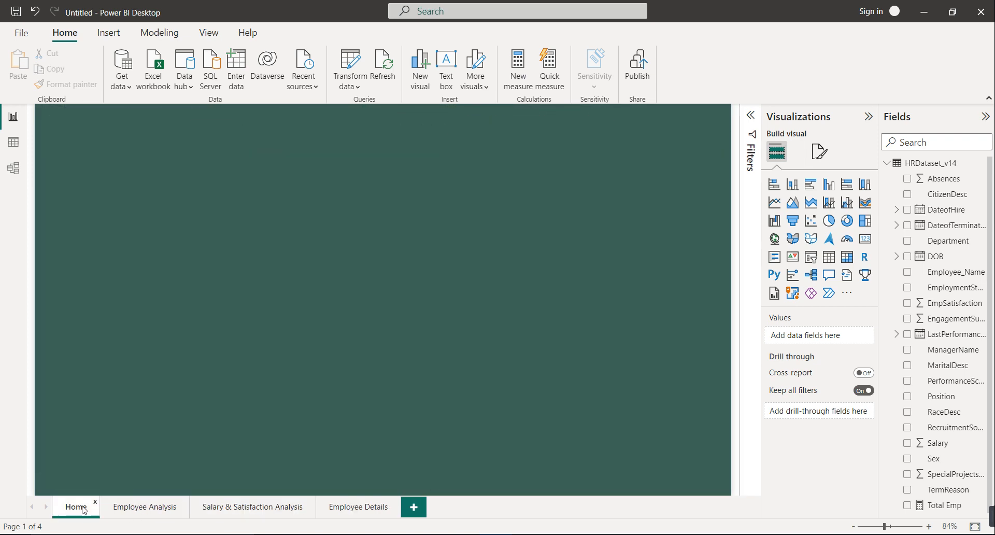
{"action": "left_click", "coordinate": [109, 193], "text": "ctrl"}
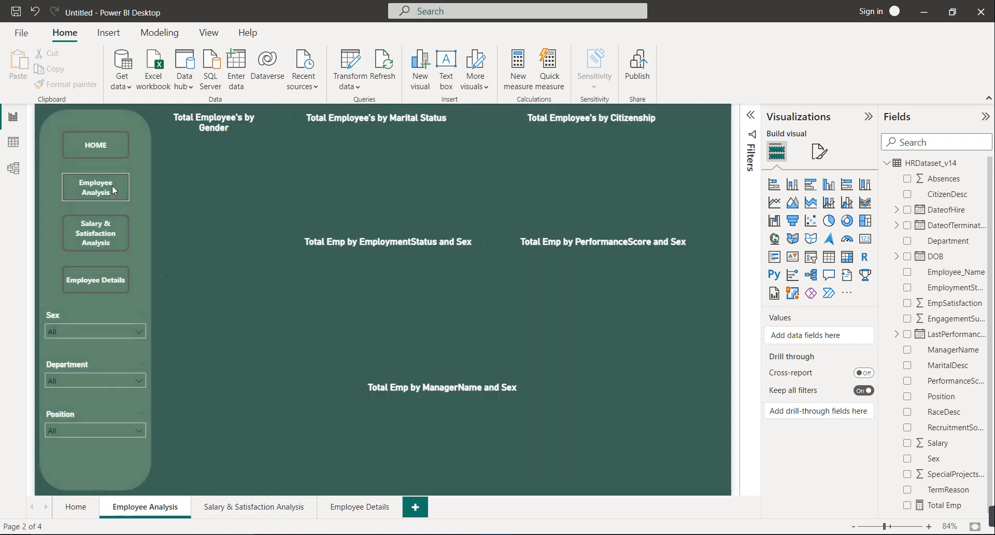
On the Salary & Satisfaction Analysis page, enable a Page navigation action on the HOME button with Home as its destination.
{"action": "left_click", "coordinate": [248, 508]}
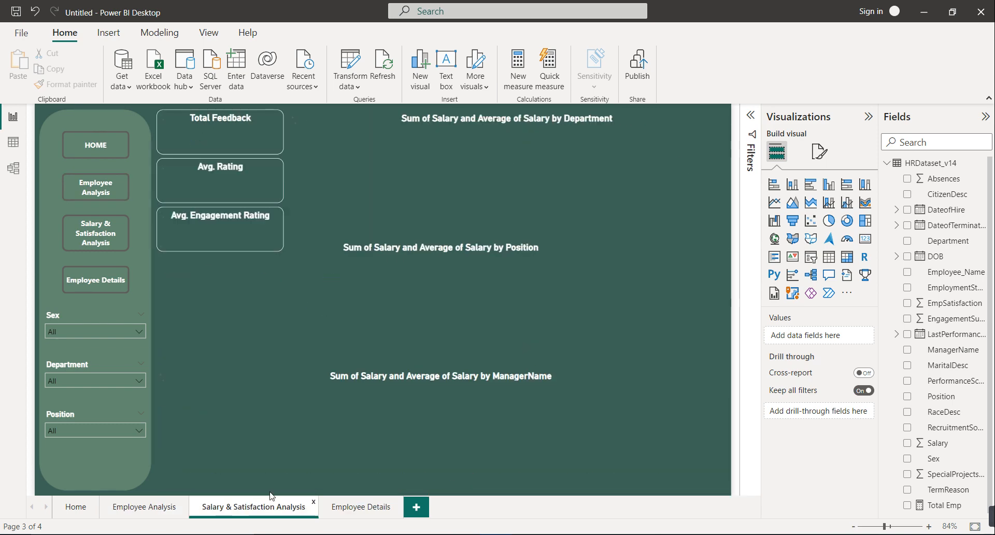
{"action": "left_click", "coordinate": [106, 148]}
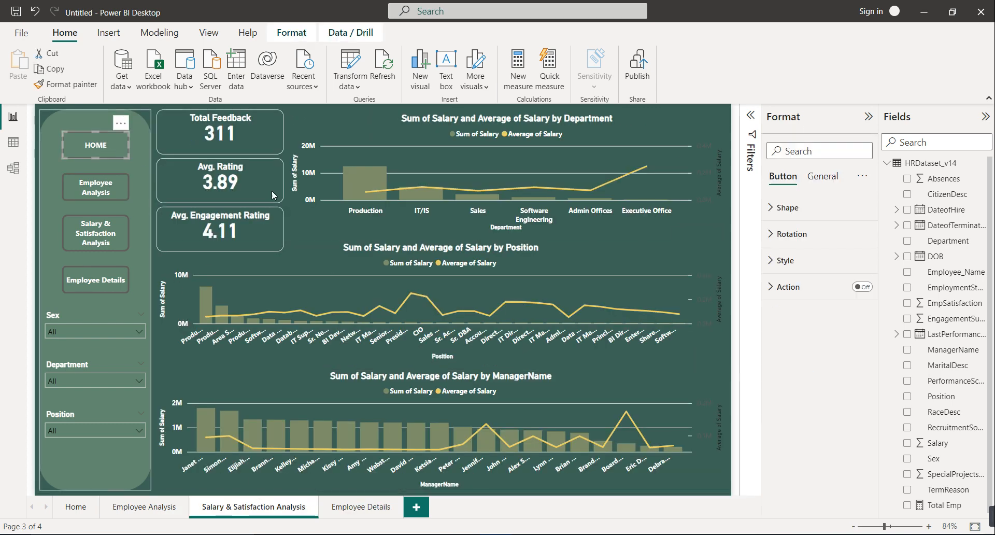
{"action": "left_click", "coordinate": [808, 287]}
{"action": "left_click", "coordinate": [828, 346]}
{"action": "left_click", "coordinate": [822, 409]}
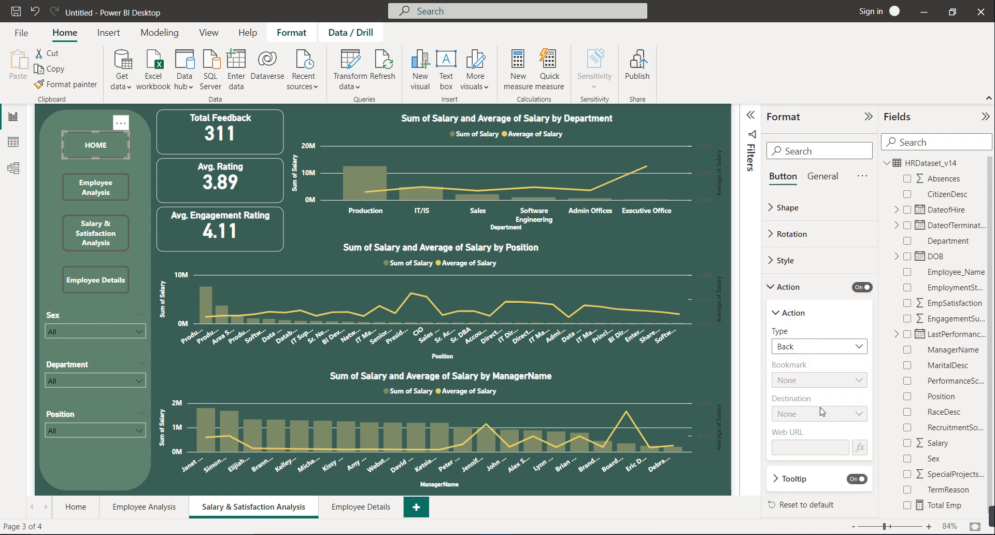
{"action": "left_click", "coordinate": [821, 414]}
{"action": "left_click", "coordinate": [800, 433]}
{"action": "left_click", "coordinate": [809, 414]}
{"action": "left_click", "coordinate": [799, 445]}
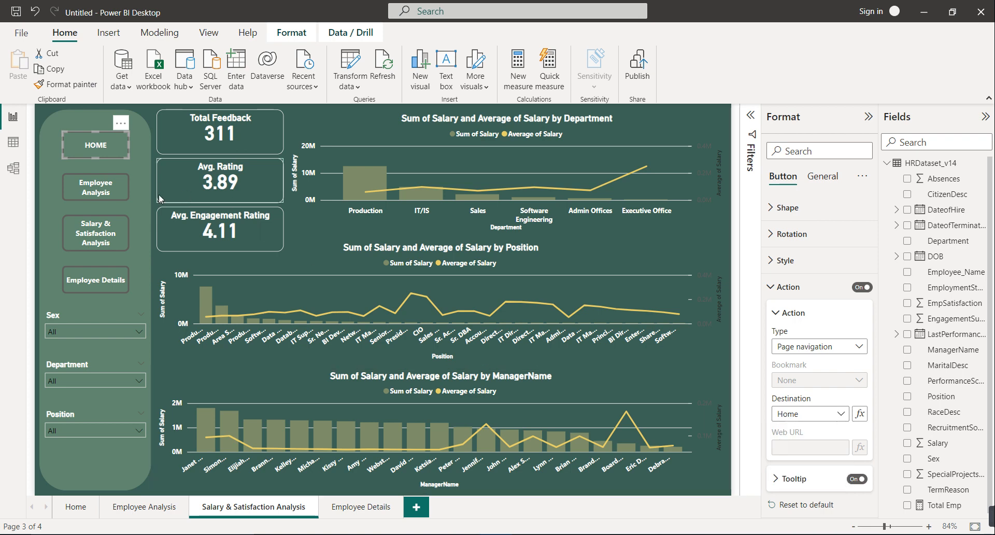
On the Salary & Satisfaction Analysis page, enable a Page navigation action on the Employee Analysis button with Employee Analysis as its destination.
{"action": "left_click", "coordinate": [107, 192]}
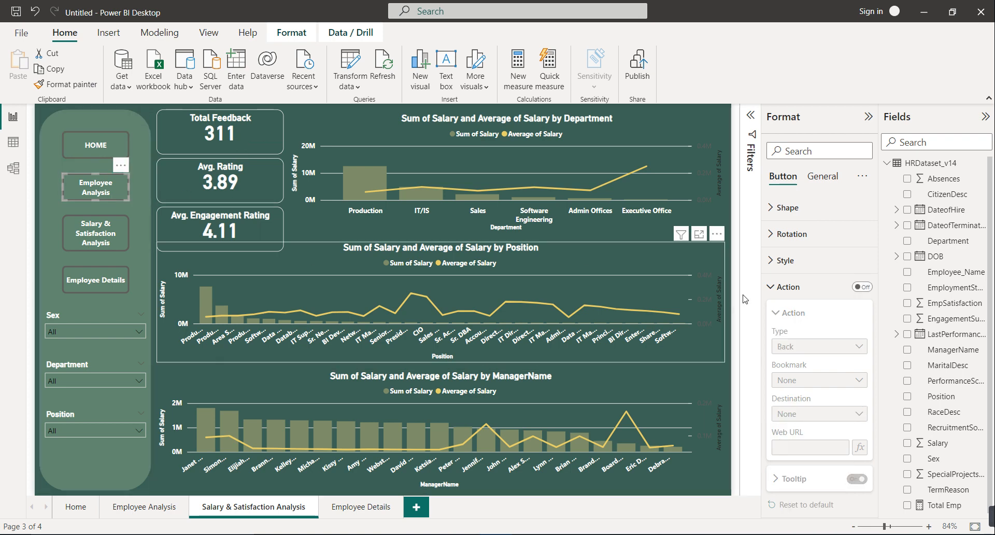
{"action": "left_click", "coordinate": [860, 289]}
{"action": "left_click", "coordinate": [803, 346]}
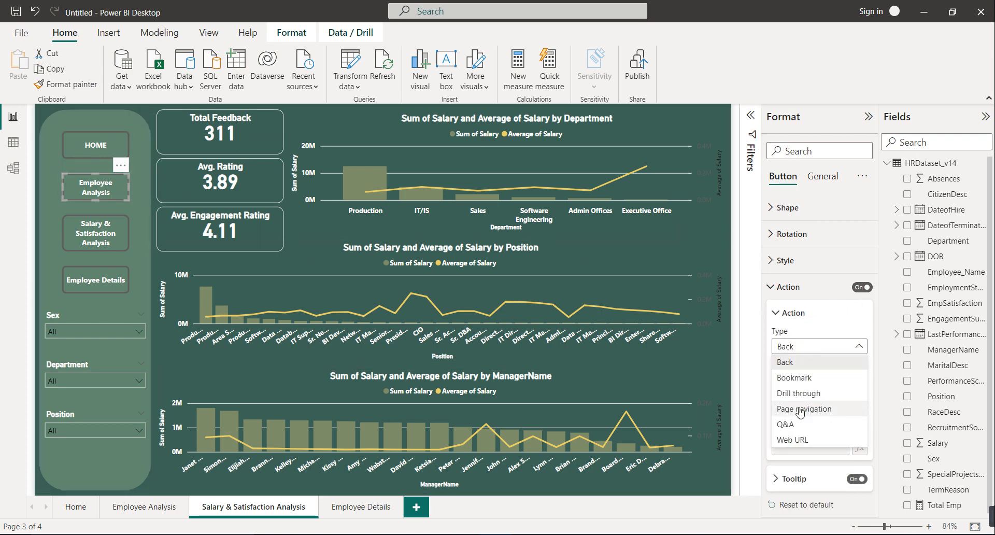
{"action": "left_click", "coordinate": [801, 409]}
{"action": "left_click", "coordinate": [805, 415]}
{"action": "left_click", "coordinate": [804, 456]}
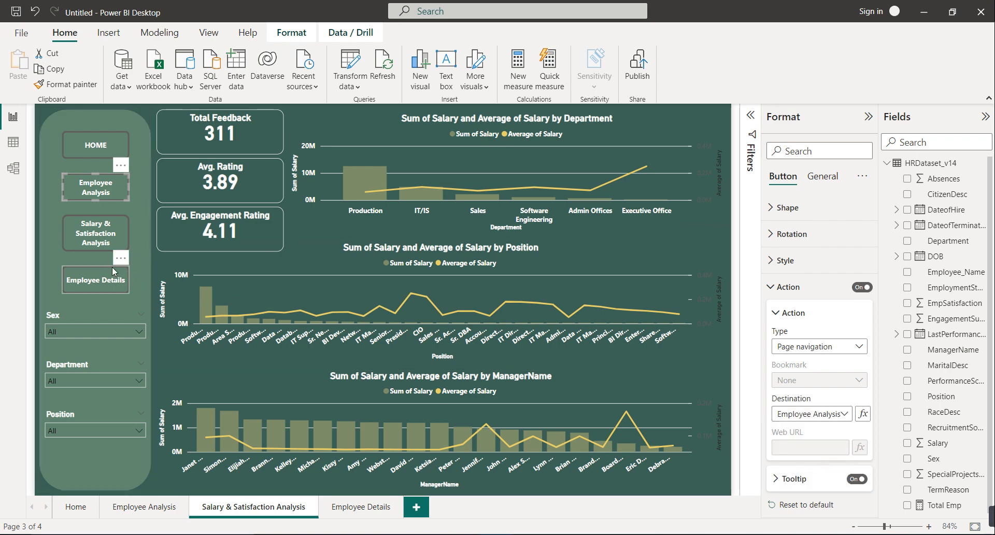
On the Salary & Satisfaction Analysis page, enable a Page navigation action on the Employee Details button with Employee Details as its destination.
{"action": "left_click", "coordinate": [102, 280]}
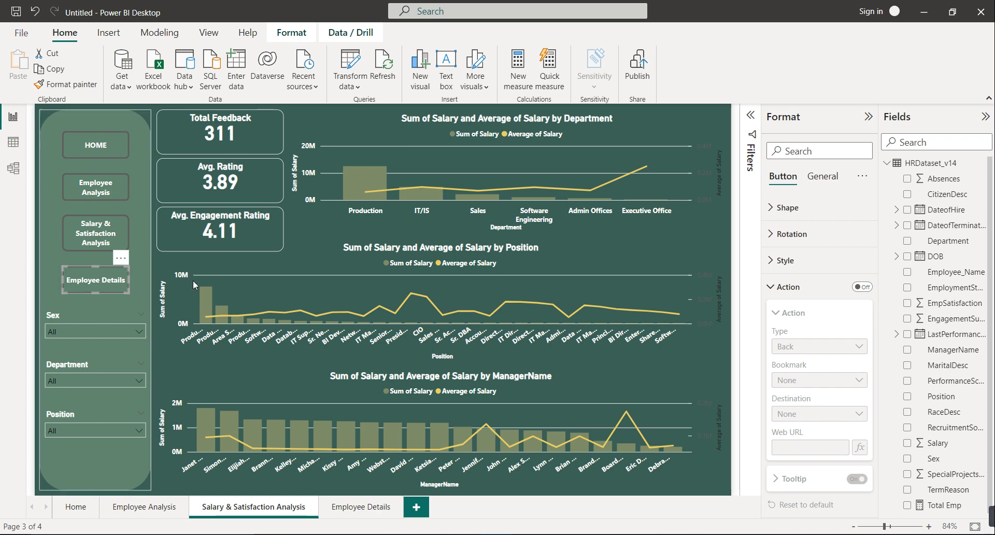
{"action": "left_click", "coordinate": [862, 287]}
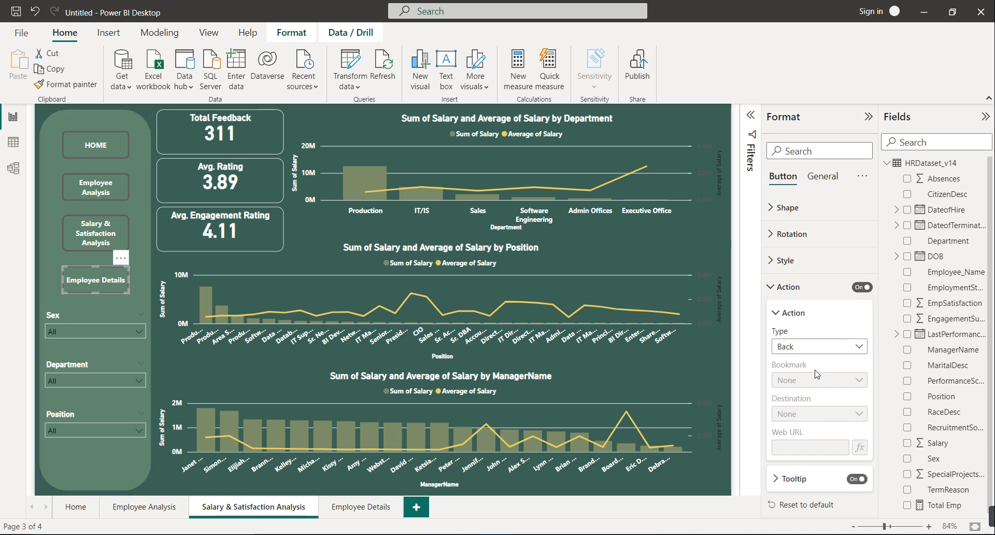
{"action": "left_click", "coordinate": [818, 347]}
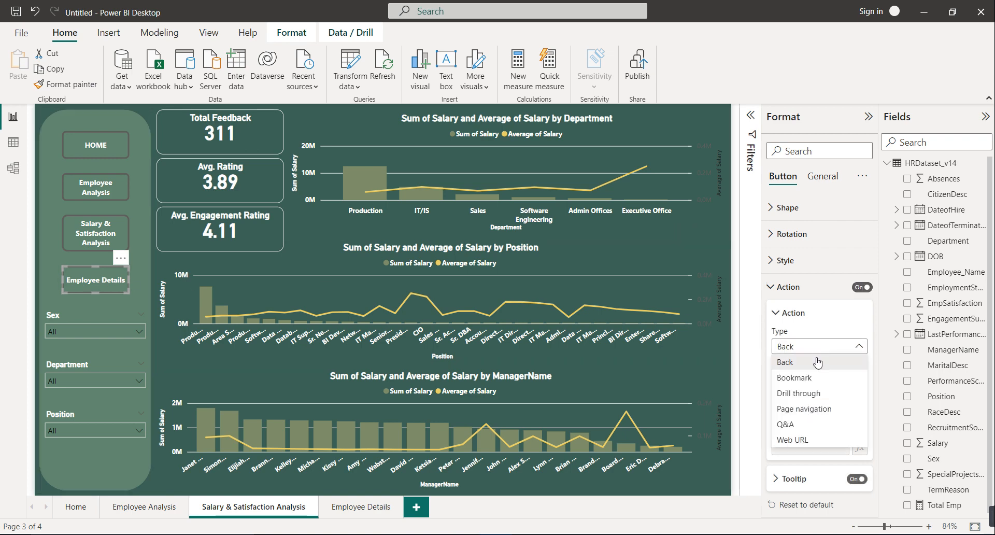
{"action": "left_click", "coordinate": [811, 409]}
{"action": "left_click", "coordinate": [812, 416]}
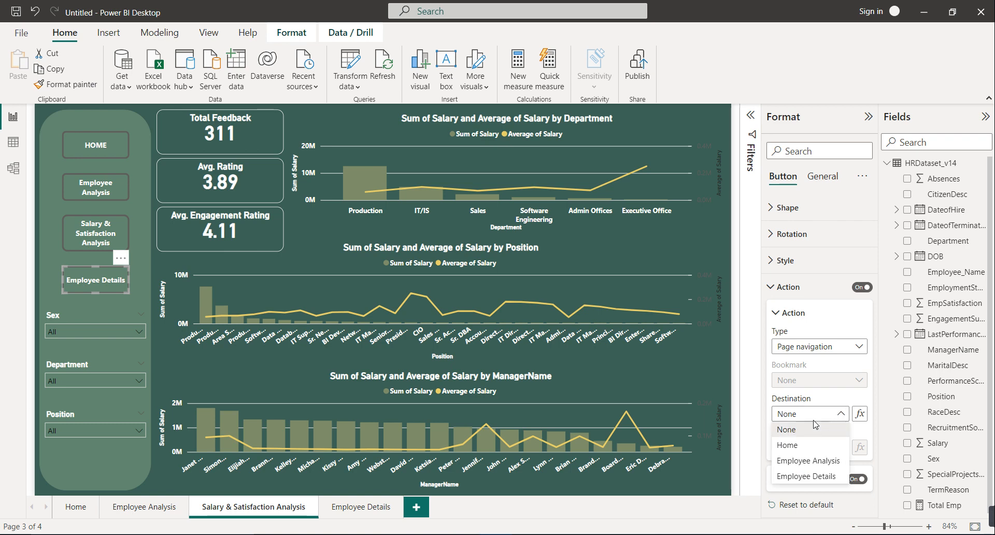
{"action": "left_click", "coordinate": [817, 476]}
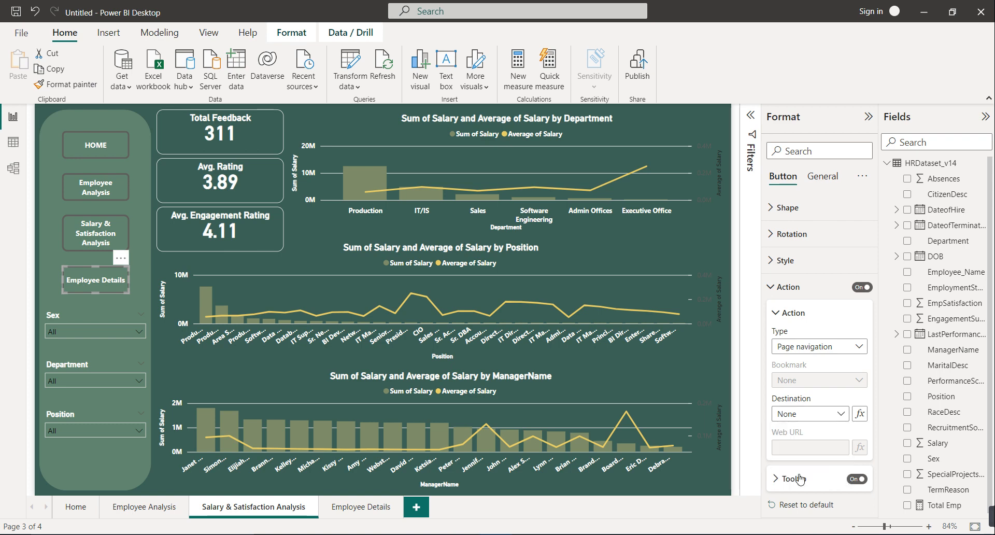
On the Employee Details page, enable a Page navigation action on the HOME button with Home as its destination.
{"action": "left_click", "coordinate": [365, 511]}
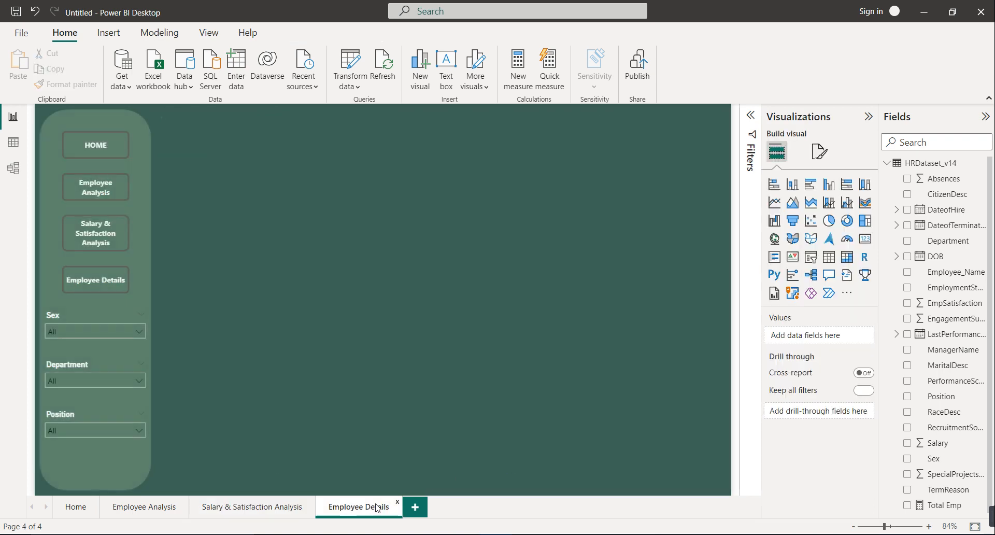
{"action": "left_click", "coordinate": [104, 157]}
{"action": "left_click", "coordinate": [106, 147]}
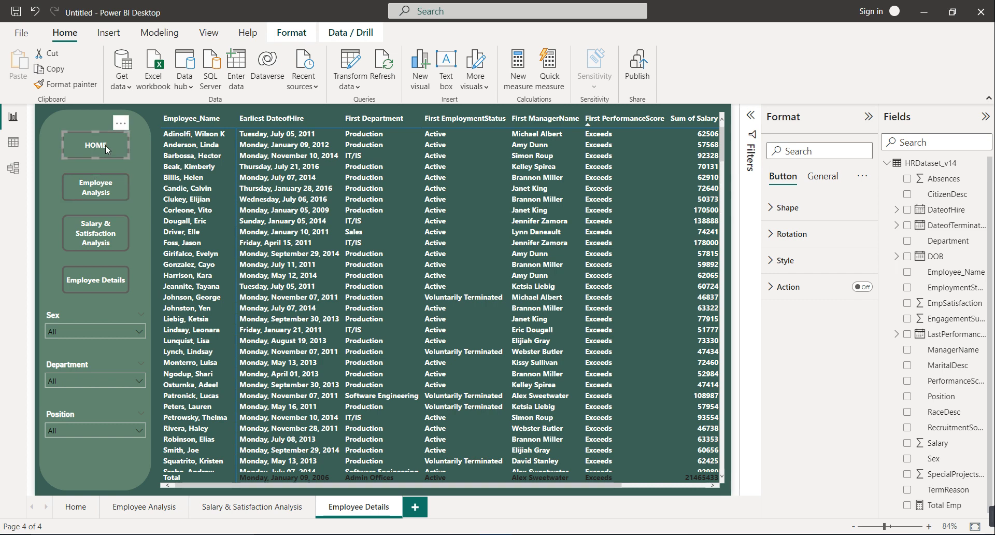
{"action": "left_click", "coordinate": [861, 287]}
{"action": "left_click", "coordinate": [802, 293]}
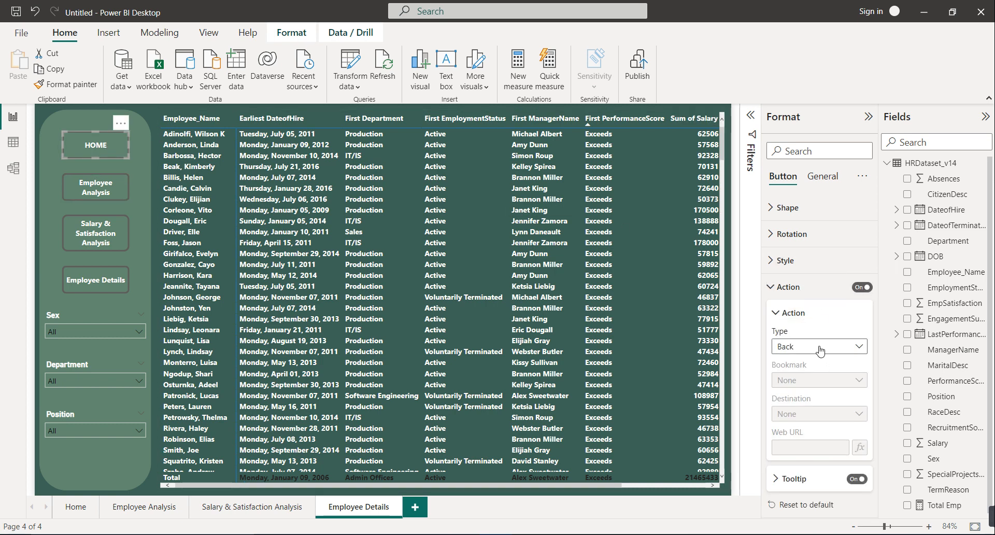
{"action": "left_click", "coordinate": [819, 350]}
{"action": "left_click", "coordinate": [820, 407]}
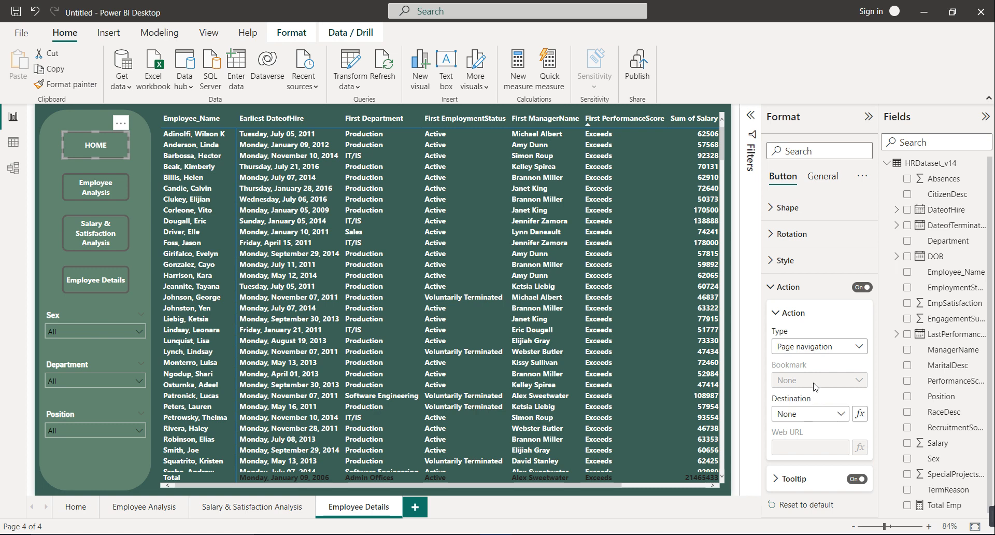
{"action": "left_click", "coordinate": [816, 416]}
{"action": "left_click", "coordinate": [795, 446]}
On the Employee Details page, enable a Page navigation action on the Employee Analysis button with Employee Analysis as its destination.
{"action": "left_click", "coordinate": [111, 193]}
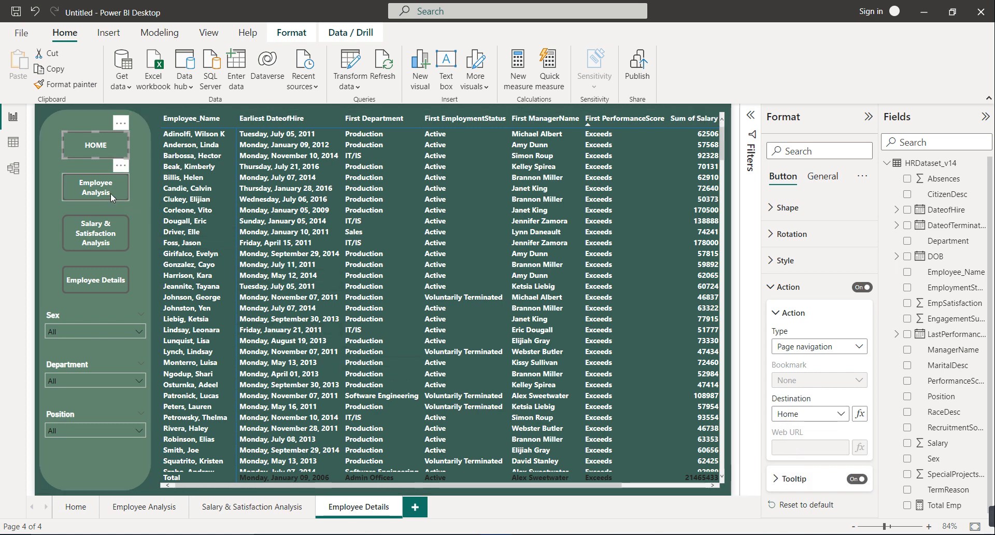
{"action": "left_click", "coordinate": [862, 286]}
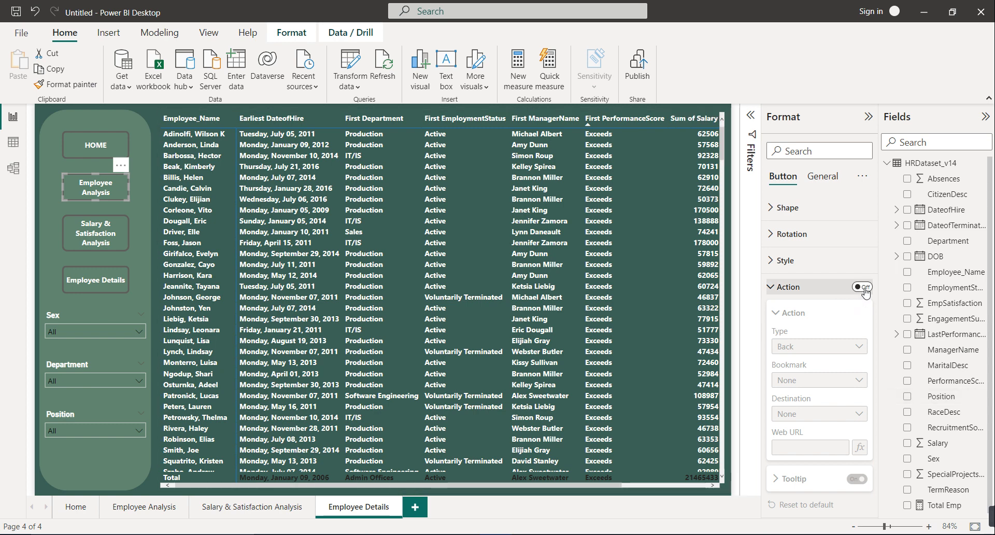
{"action": "left_click", "coordinate": [808, 348]}
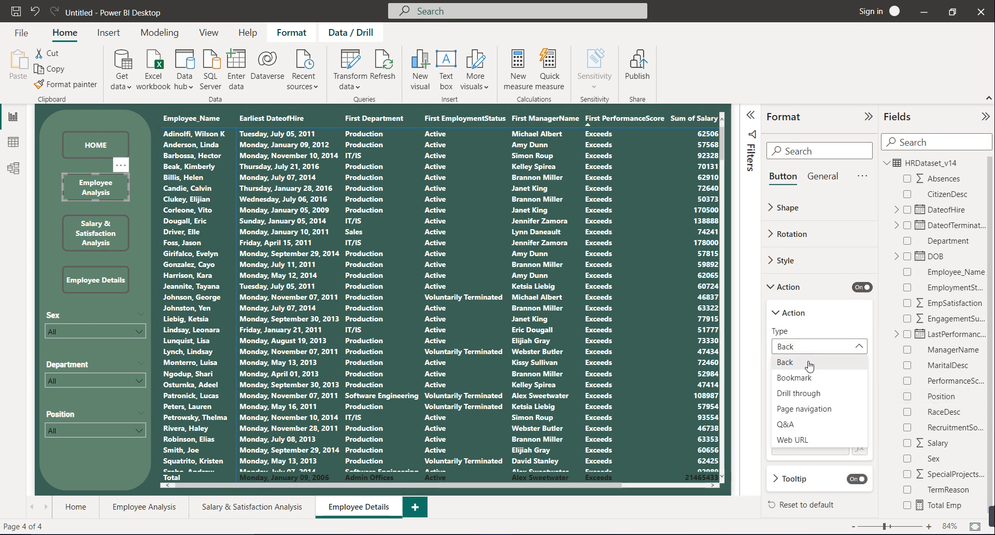
{"action": "left_click", "coordinate": [808, 409]}
{"action": "left_click", "coordinate": [809, 416]}
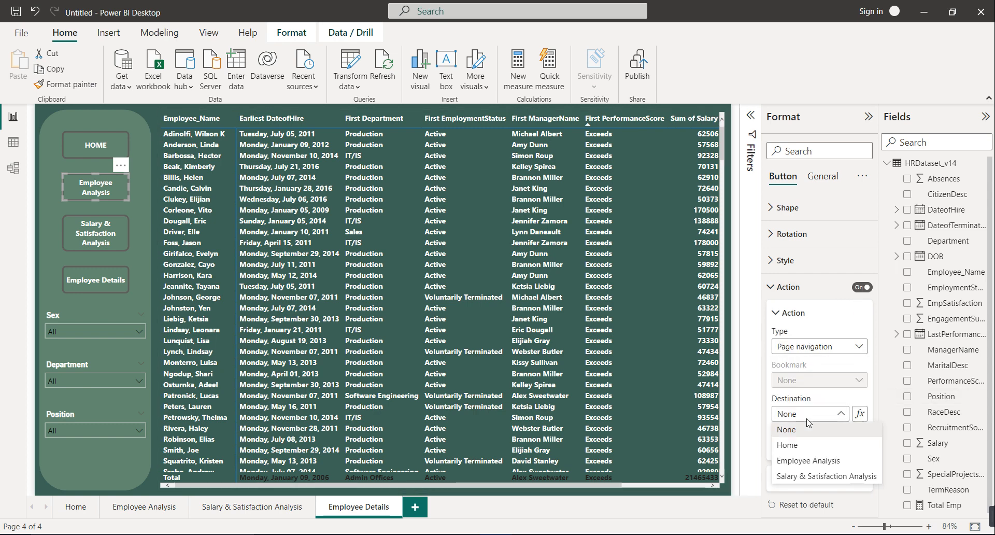
{"action": "left_click", "coordinate": [803, 460]}
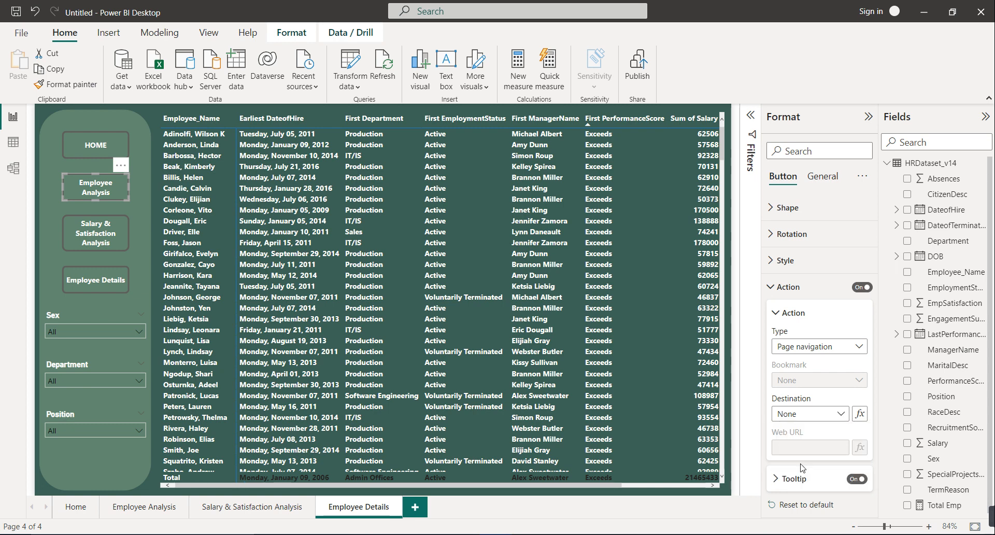
On the Employee Details page, enable a Page navigation action on the Salary & Satisfaction Analysis button with Salary & Satisfaction Analysis as its destination.
{"action": "left_click", "coordinate": [96, 233]}
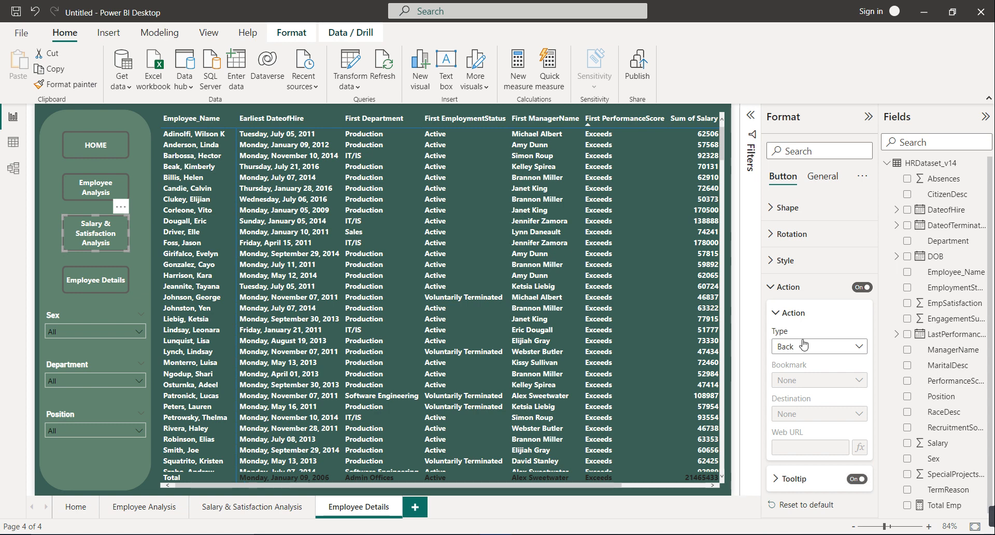
{"action": "left_click", "coordinate": [807, 346]}
{"action": "left_click", "coordinate": [812, 409]}
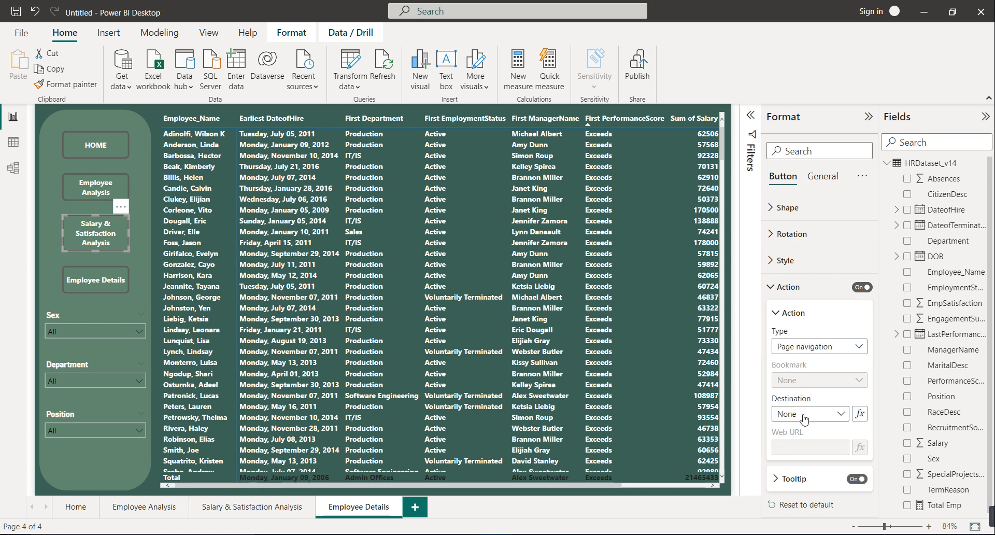
{"action": "left_click", "coordinate": [812, 413]}
{"action": "left_click", "coordinate": [816, 476]}
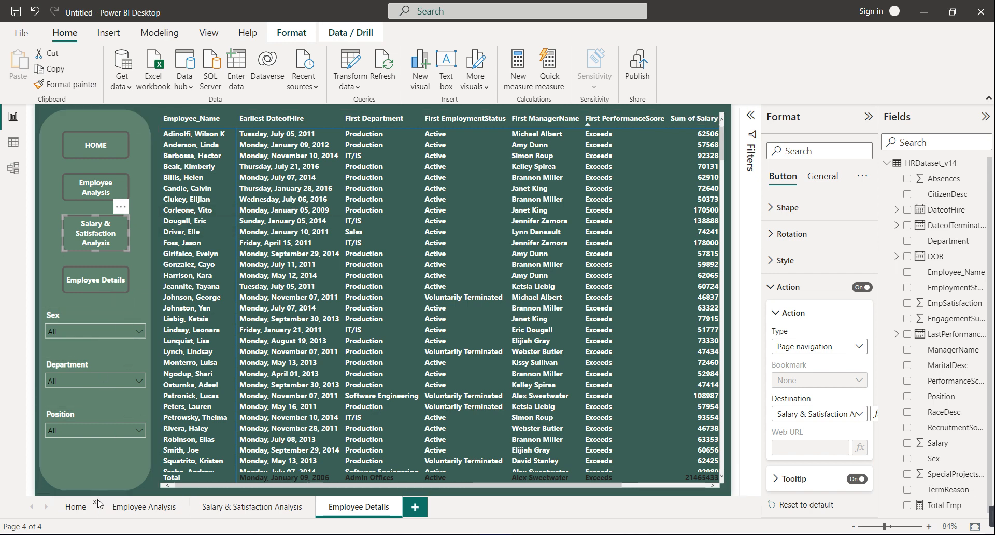
Starting from the Home page, follow the Employee Analysis, Salary & Satisfaction Analysis and Employee Details button links in turn.
{"action": "left_click", "coordinate": [82, 509]}
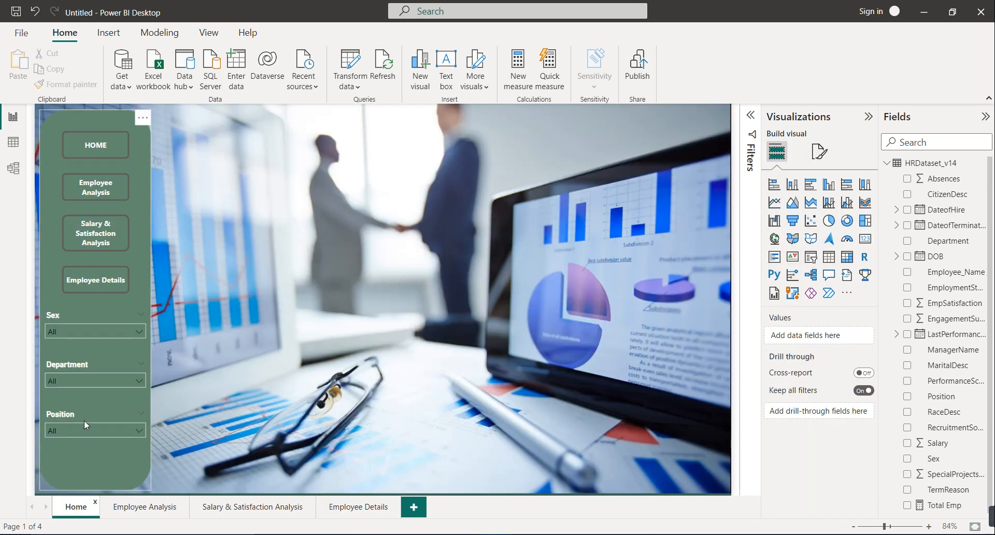
{"action": "left_click", "coordinate": [97, 188]}
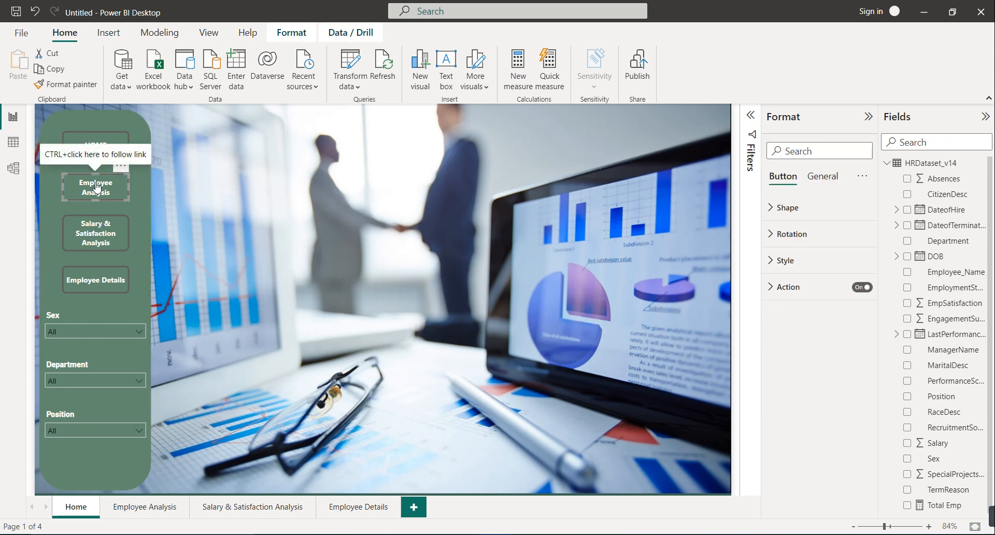
{"action": "left_click", "coordinate": [97, 188], "text": "ctrl"}
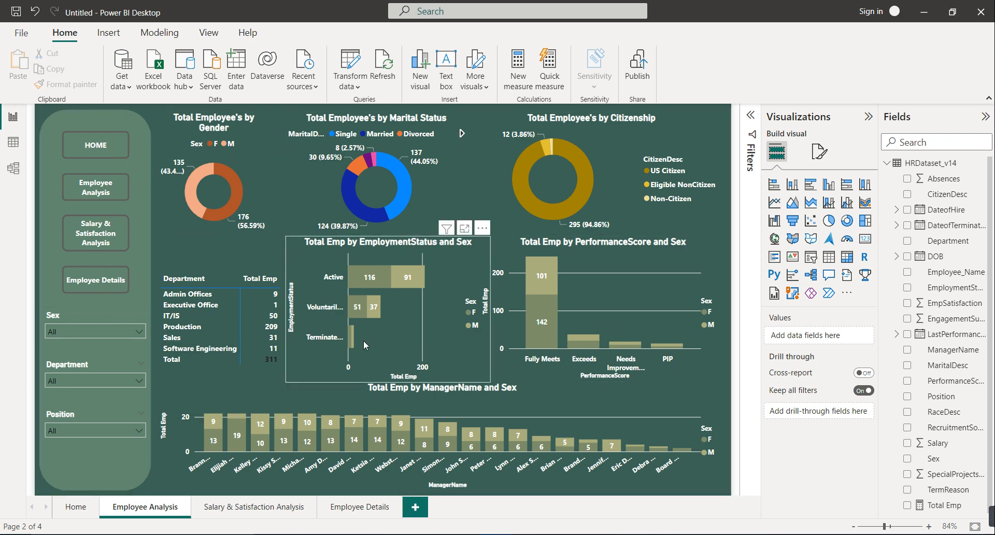
{"action": "left_click", "coordinate": [94, 243], "text": "ctrl"}
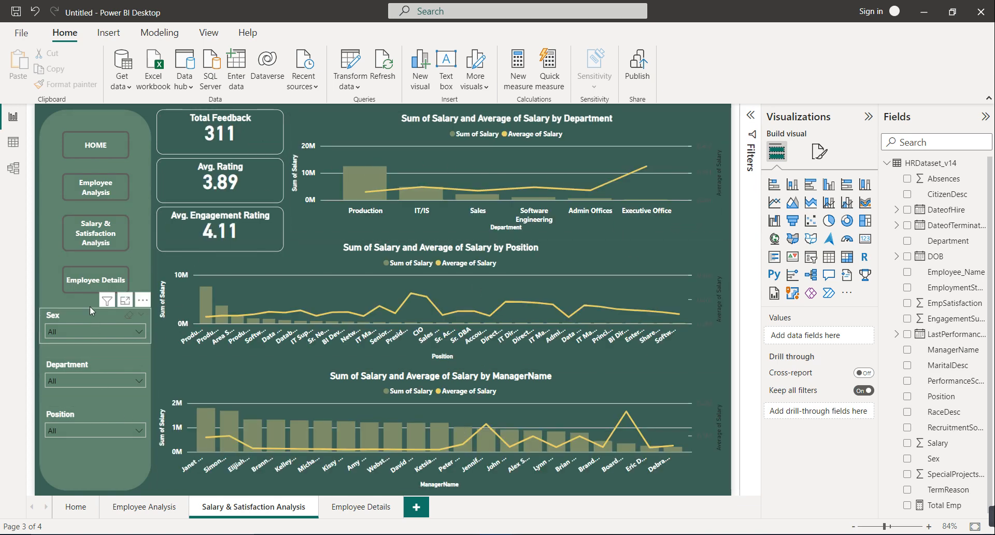
{"action": "left_click", "coordinate": [88, 280], "text": "ctrl"}
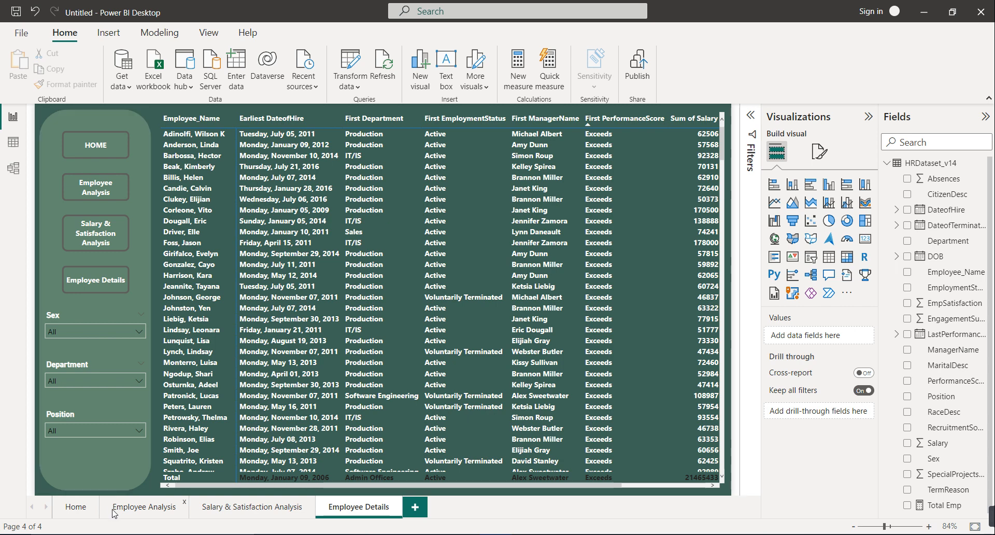
Return to the Employee Analysis page and test its Sex slicer with M, clearing the selection at the end.
{"action": "left_click", "coordinate": [256, 508]}
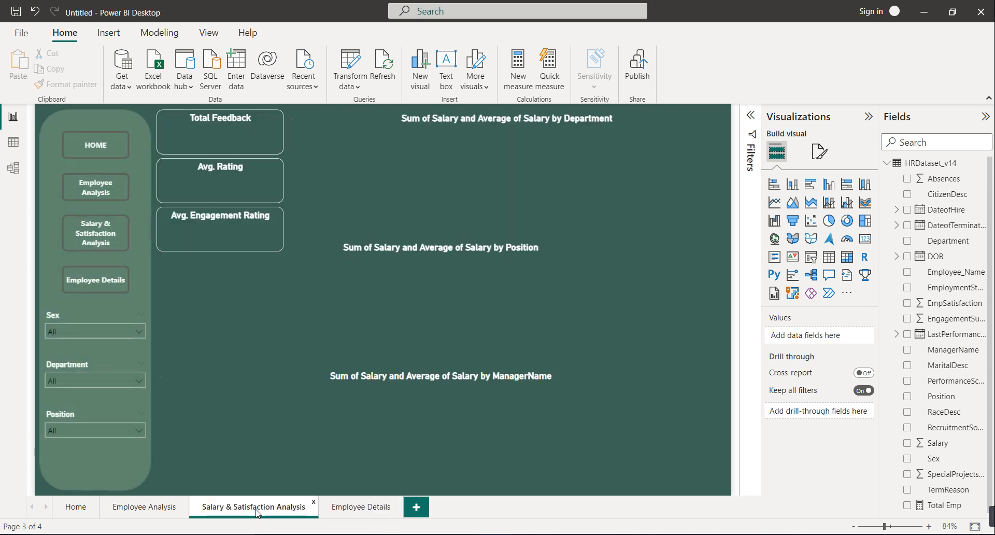
{"action": "left_click", "coordinate": [140, 508]}
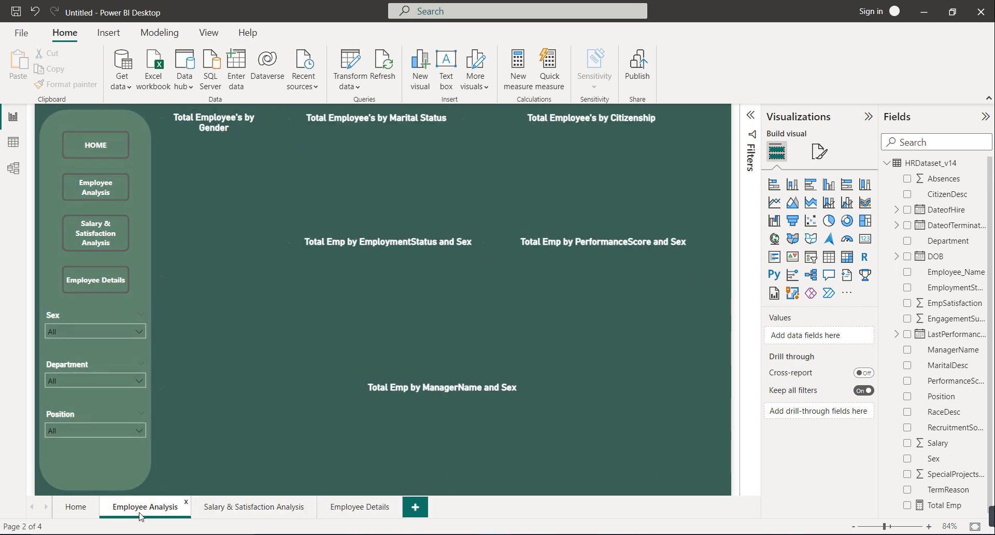
{"action": "left_click", "coordinate": [139, 332]}
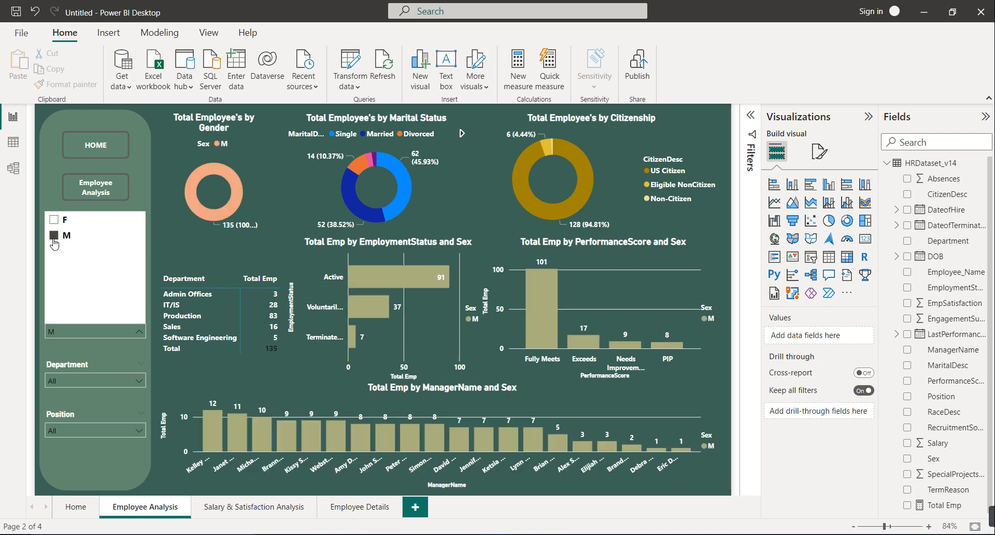
{"action": "left_click", "coordinate": [45, 198]}
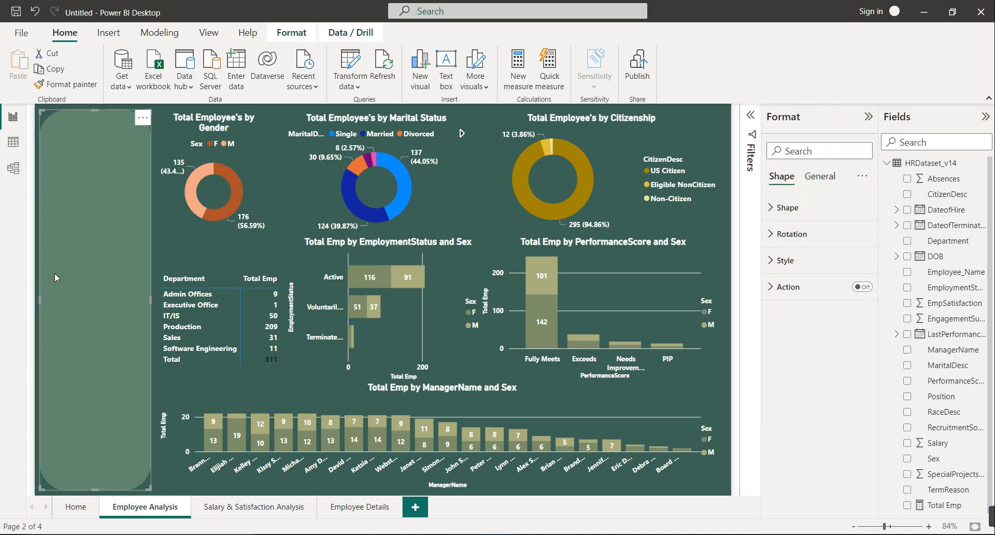
{"action": "left_click", "coordinate": [179, 247]}
Test the Department slicer with IT/IS, Production and Sales selected together, and deselect all three.
{"action": "left_click", "coordinate": [108, 382]}
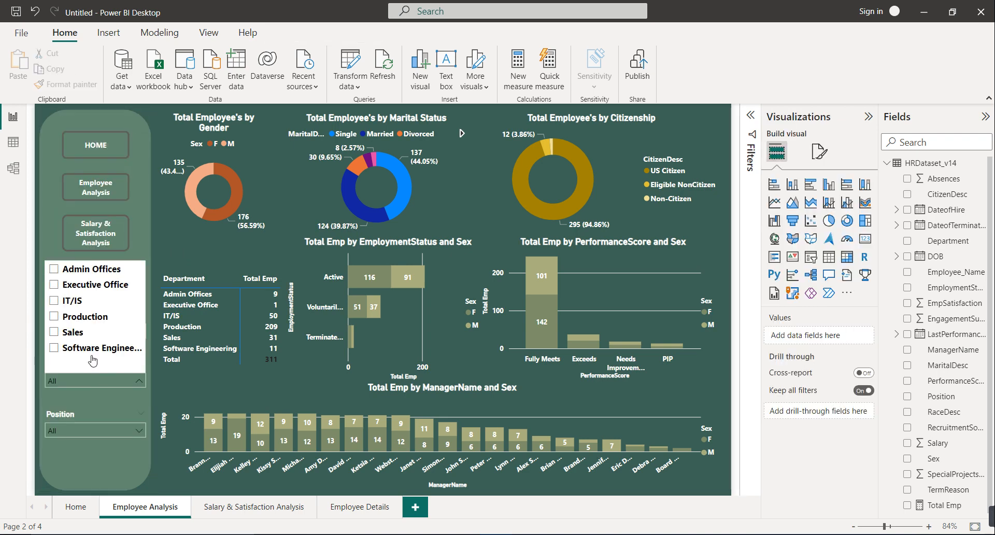
{"action": "left_click", "coordinate": [54, 301]}
{"action": "left_click", "coordinate": [61, 334]}
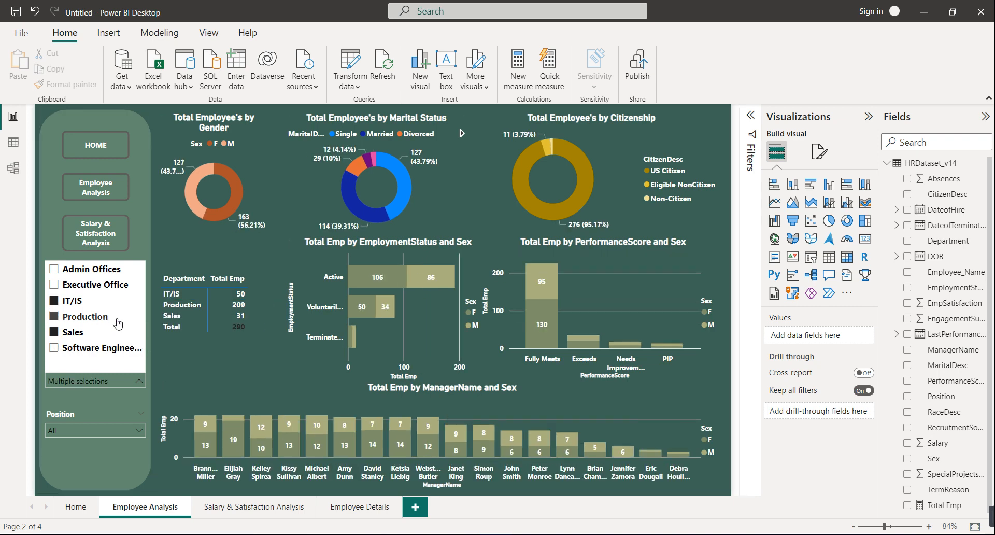
{"action": "left_click", "coordinate": [53, 333]}
{"action": "left_click", "coordinate": [53, 317]}
{"action": "left_click", "coordinate": [53, 301]}
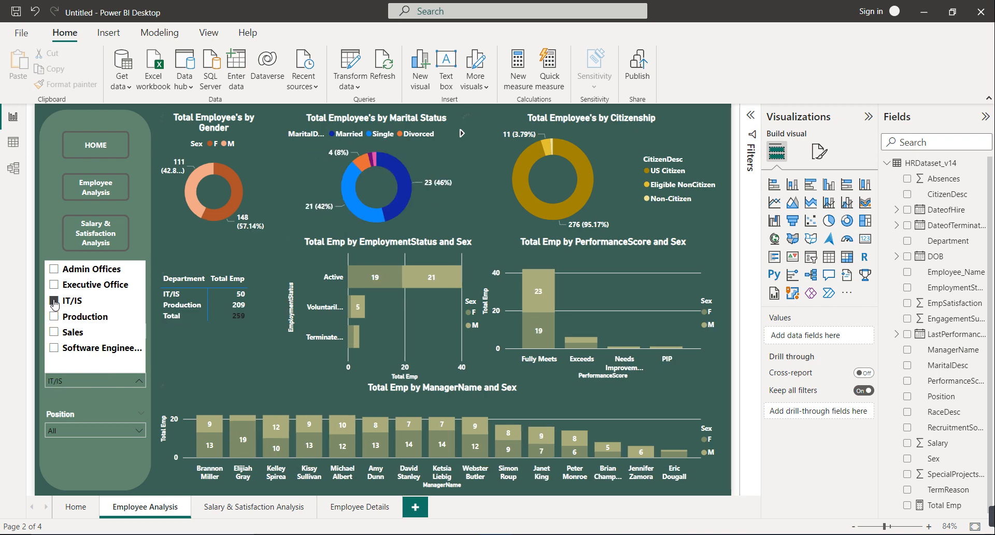
Test the Position slicer with Administrative Assistant, Area Sales Manager and BI Developer one at a time, and clear the selection.
{"action": "left_click", "coordinate": [82, 428]}
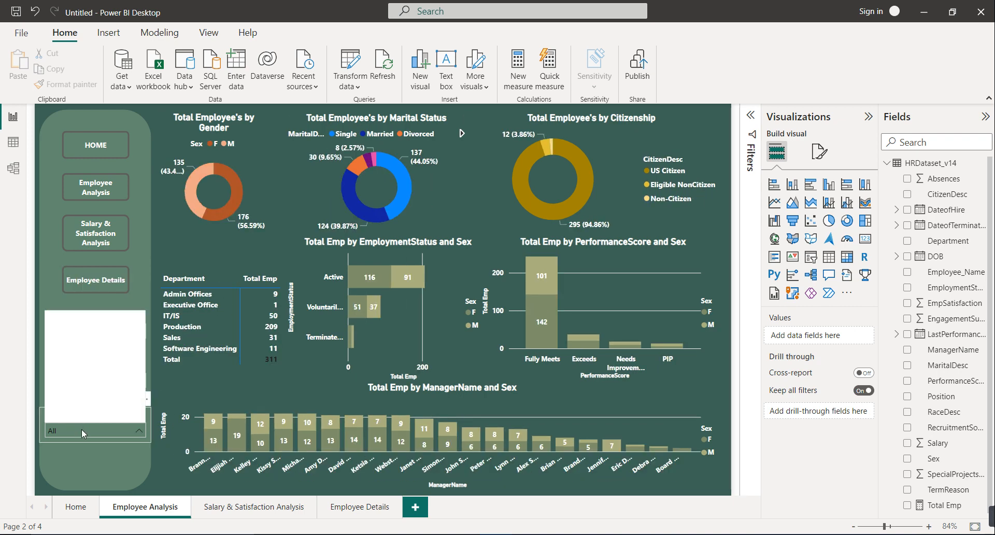
{"action": "left_click", "coordinate": [54, 334]}
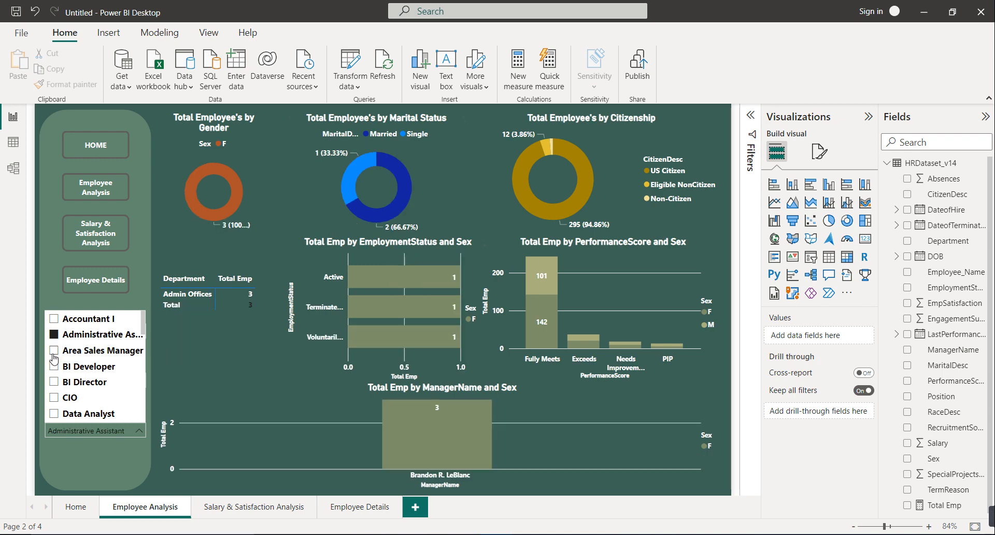
{"action": "left_click", "coordinate": [54, 352]}
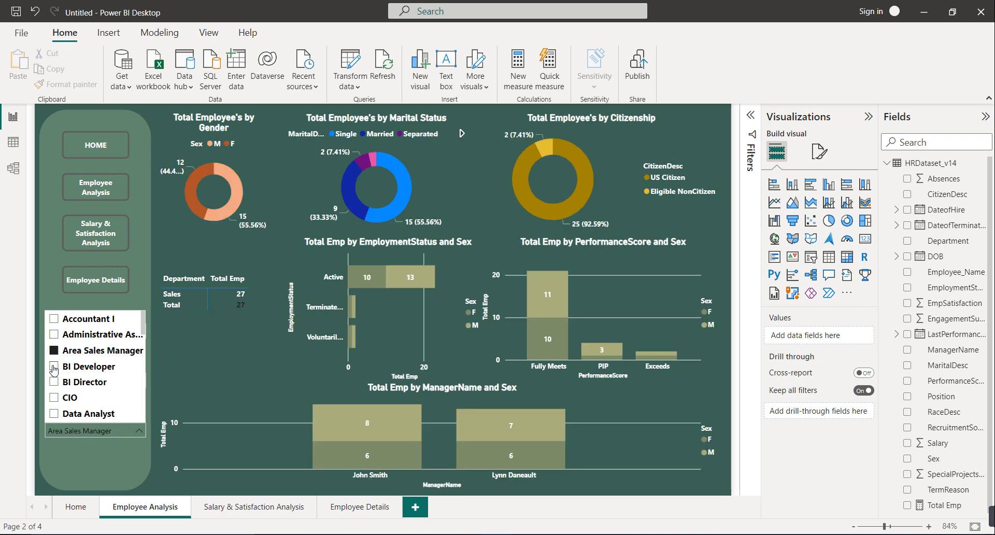
{"action": "left_click", "coordinate": [54, 368]}
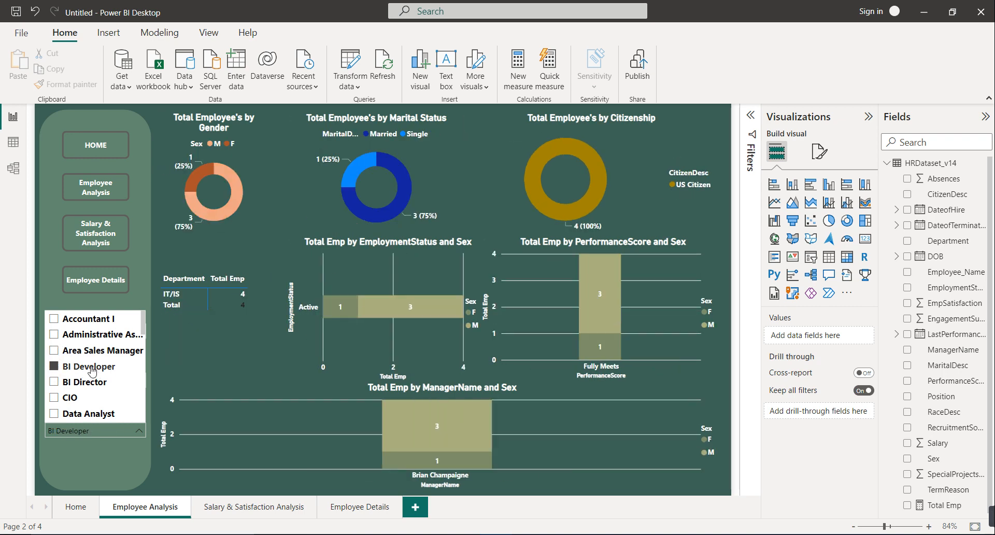
{"action": "left_click", "coordinate": [155, 372]}
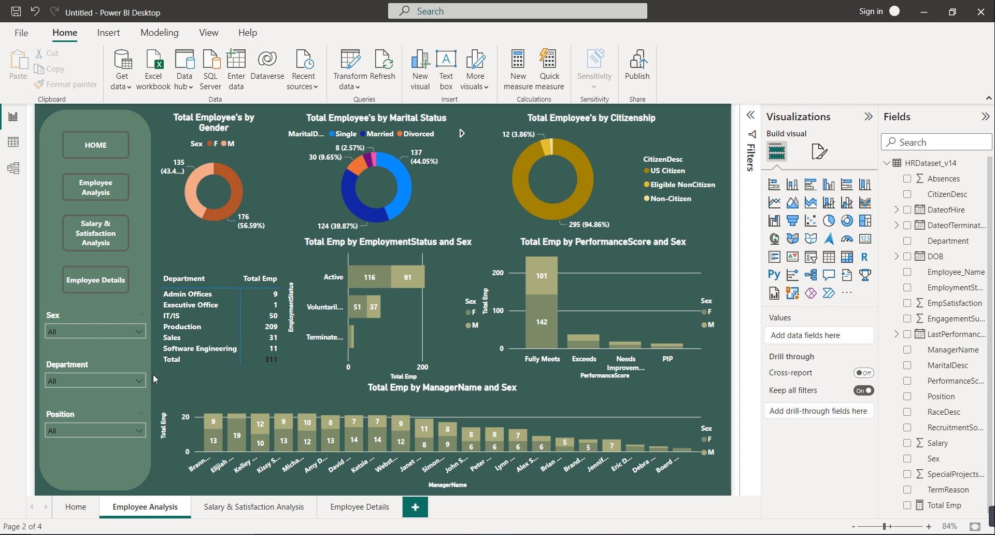
Review the HOME button's action settings and the available action types on the Employee Analysis page.
{"action": "left_click", "coordinate": [89, 141]}
{"action": "left_click", "coordinate": [786, 288]}
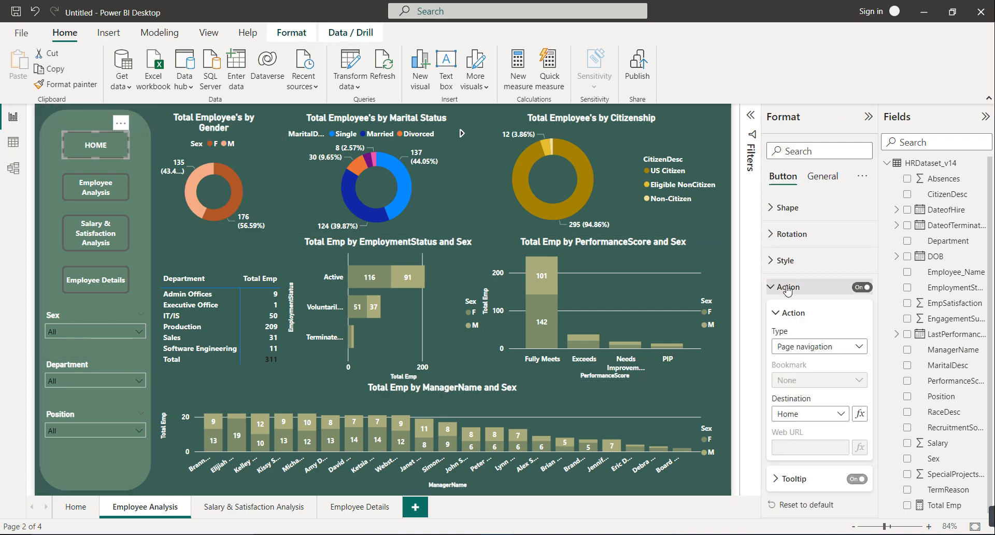
{"action": "left_click", "coordinate": [803, 347]}
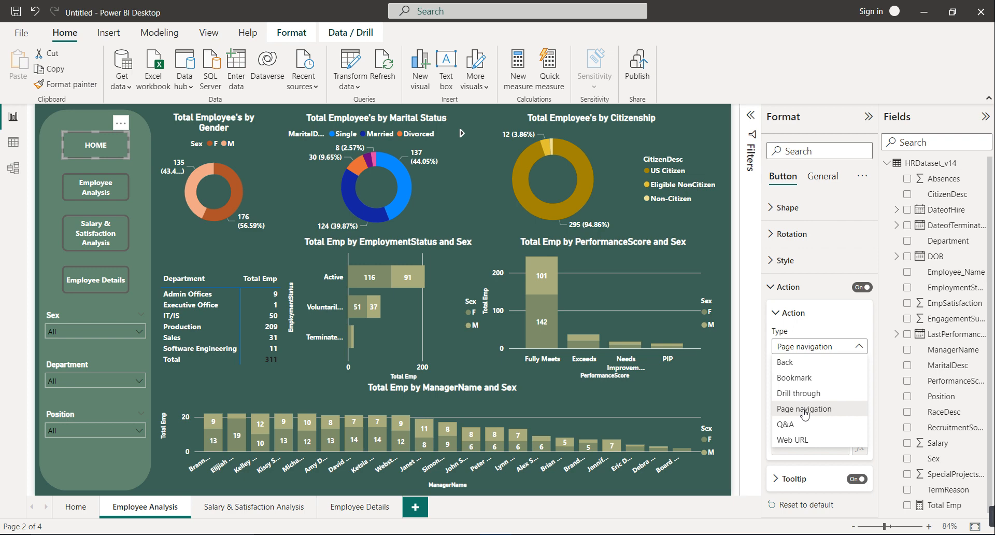
{"action": "left_click", "coordinate": [749, 386]}
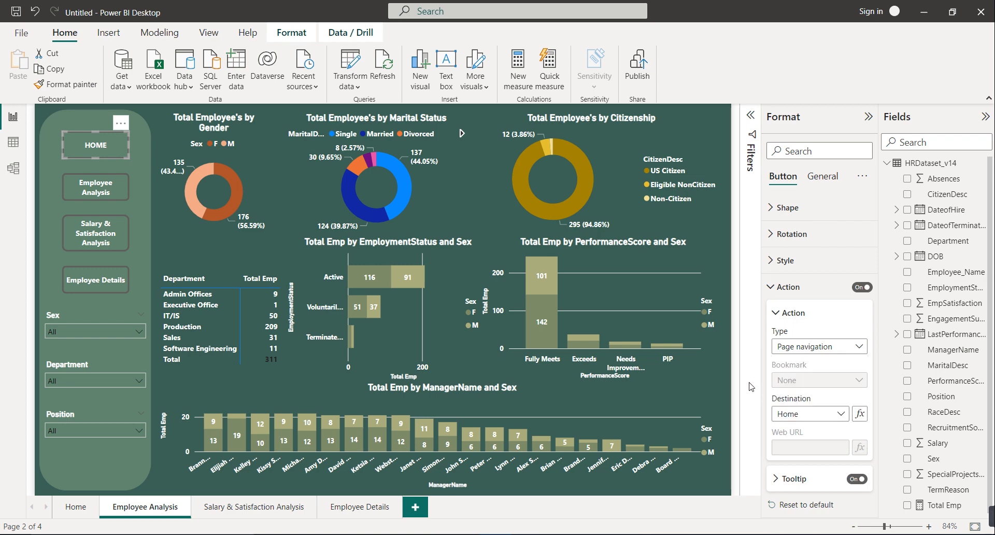